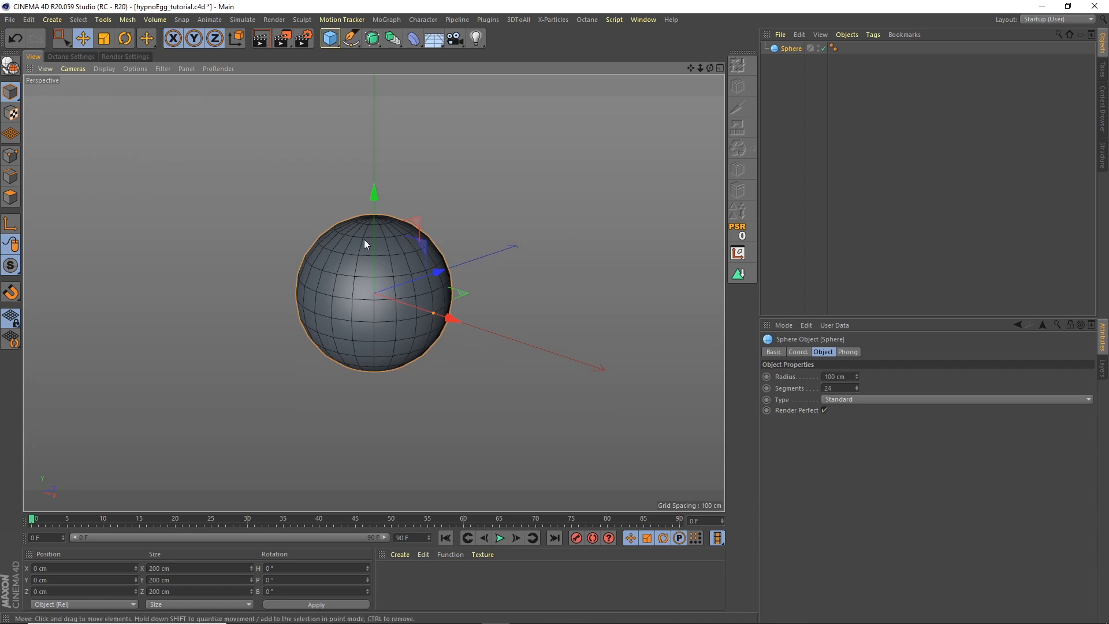
- Set the sphere's type to Octahedron and add a Taper deformer as its child
click(837, 398)
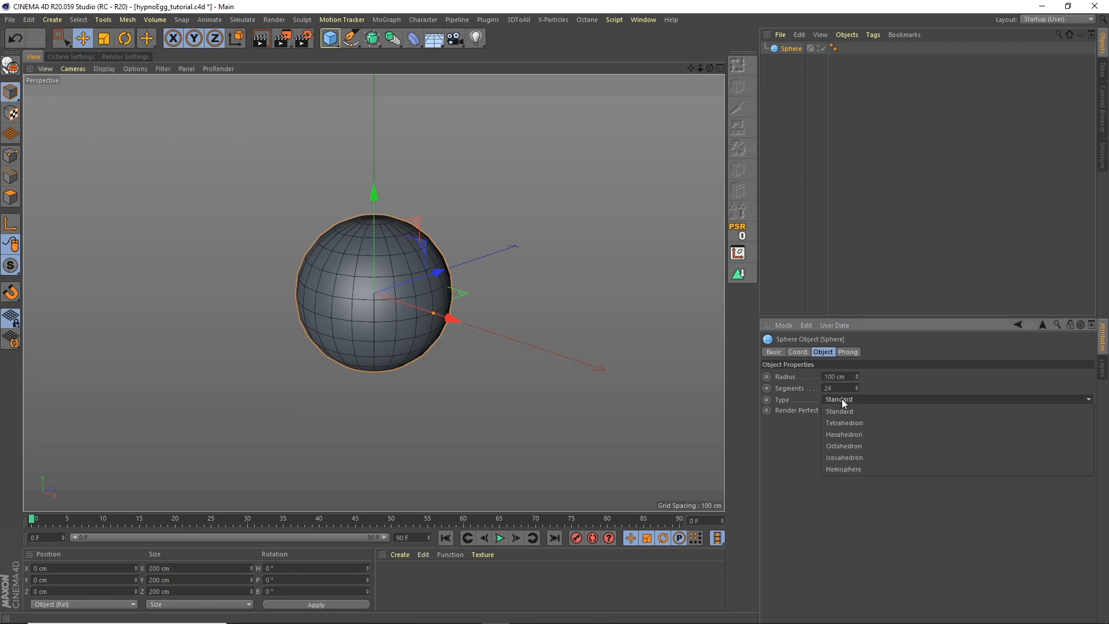
click(848, 448)
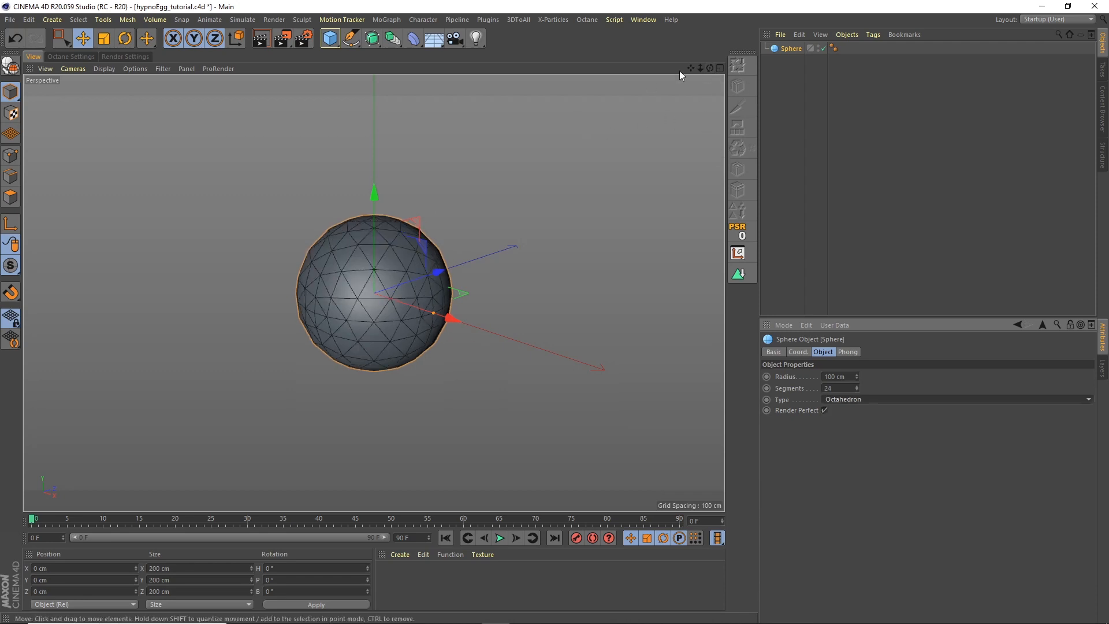
click(414, 38)
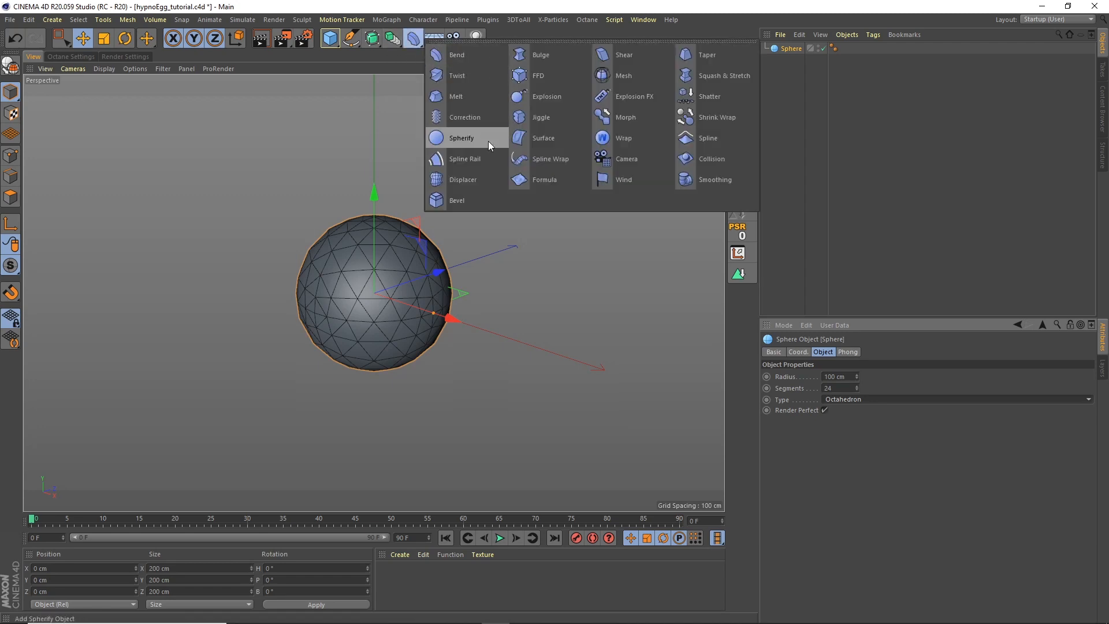
click(705, 55)
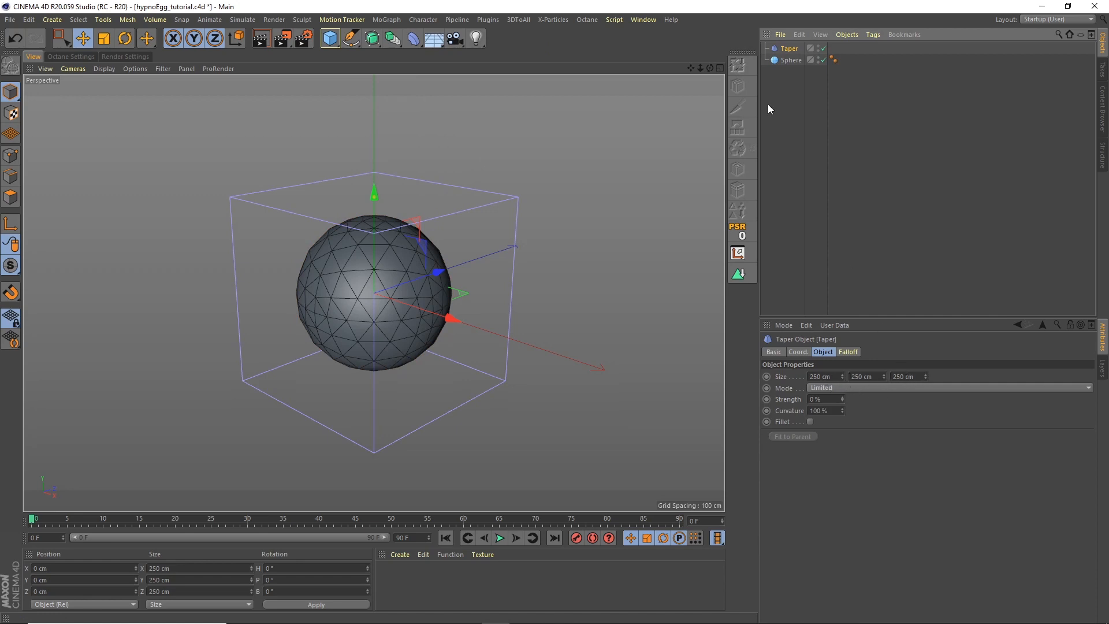
drag(790, 60, 792, 61)
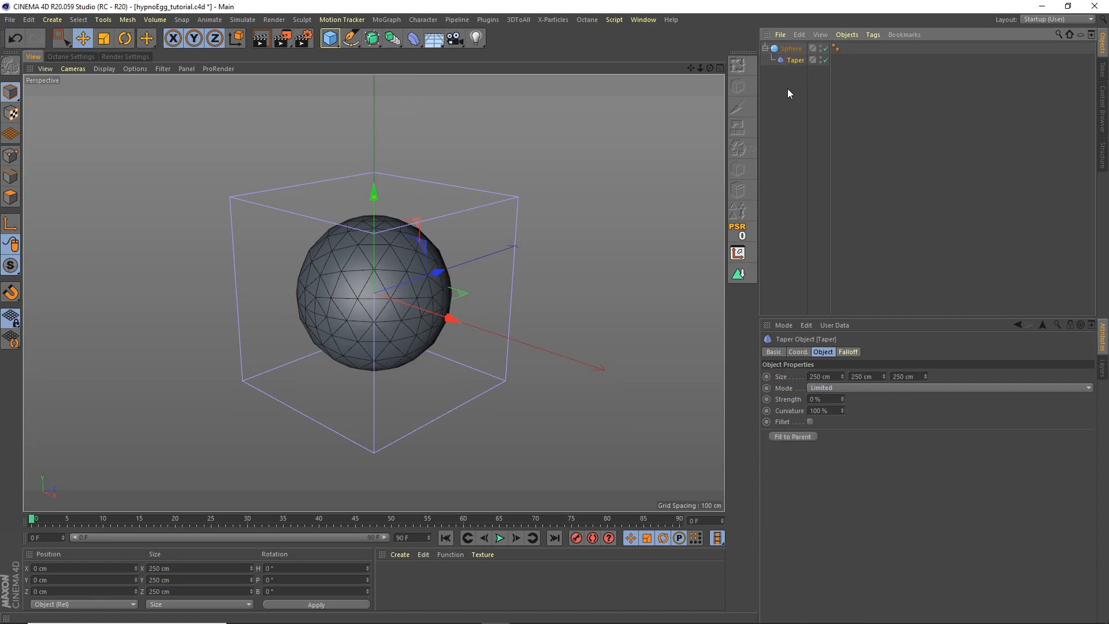
- Set the Taper deformer's strength to 63%
click(833, 399)
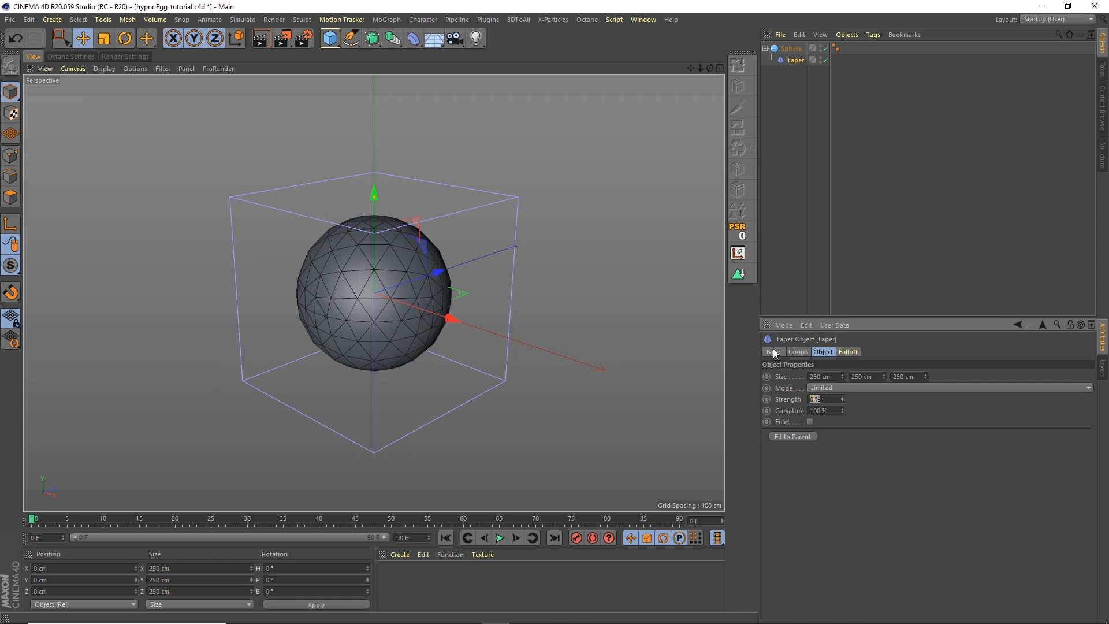
text(63)
key(Return)
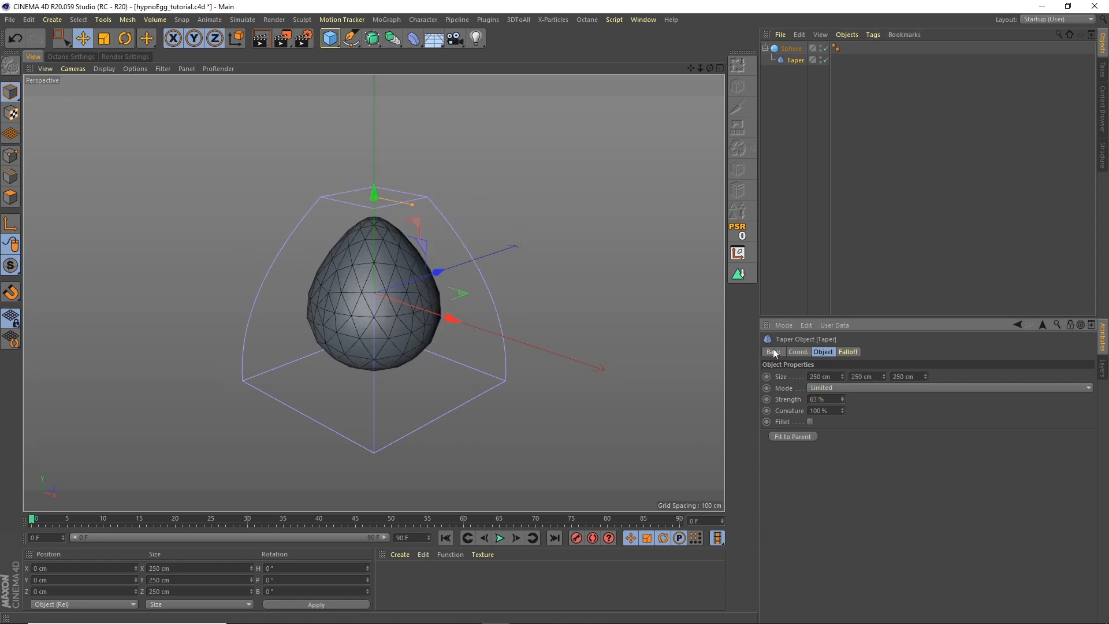
- In the front view, move the Taper deformer up along Y to about 60.6 cm
click(720, 68)
click(720, 294)
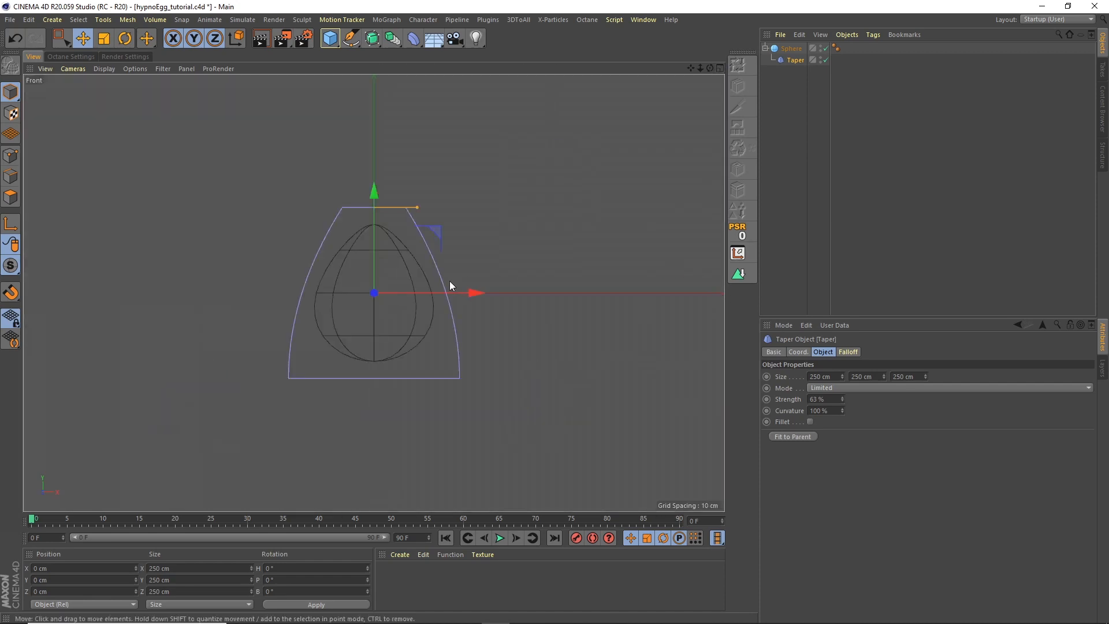
scroll(456, 279, up, 4)
alt+middle_drag(456, 258, 570, 259)
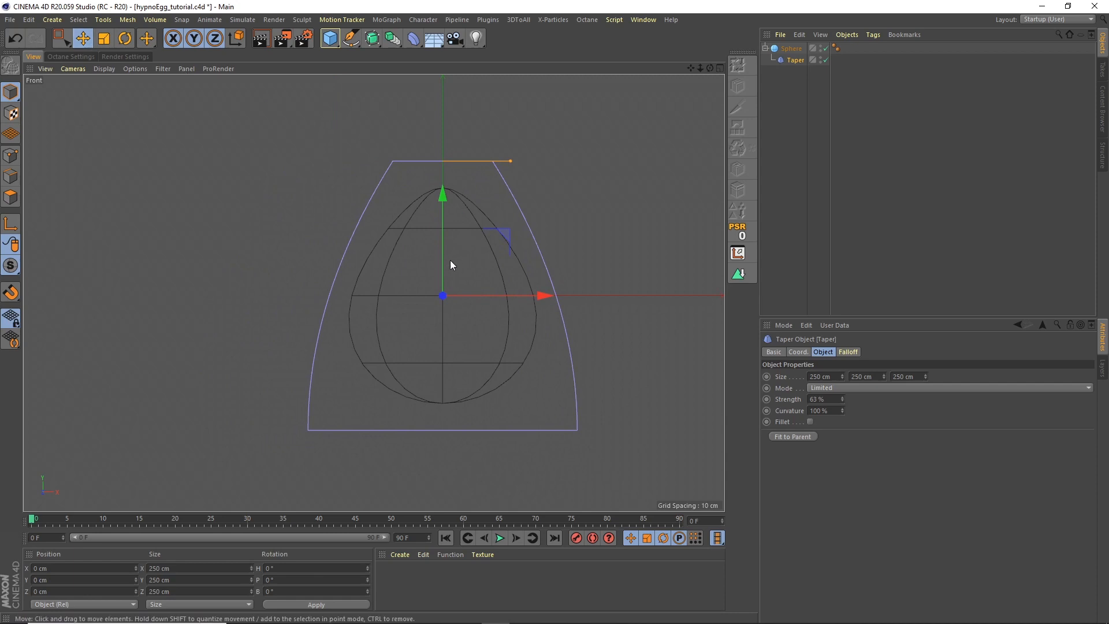
drag(444, 267, 440, 201)
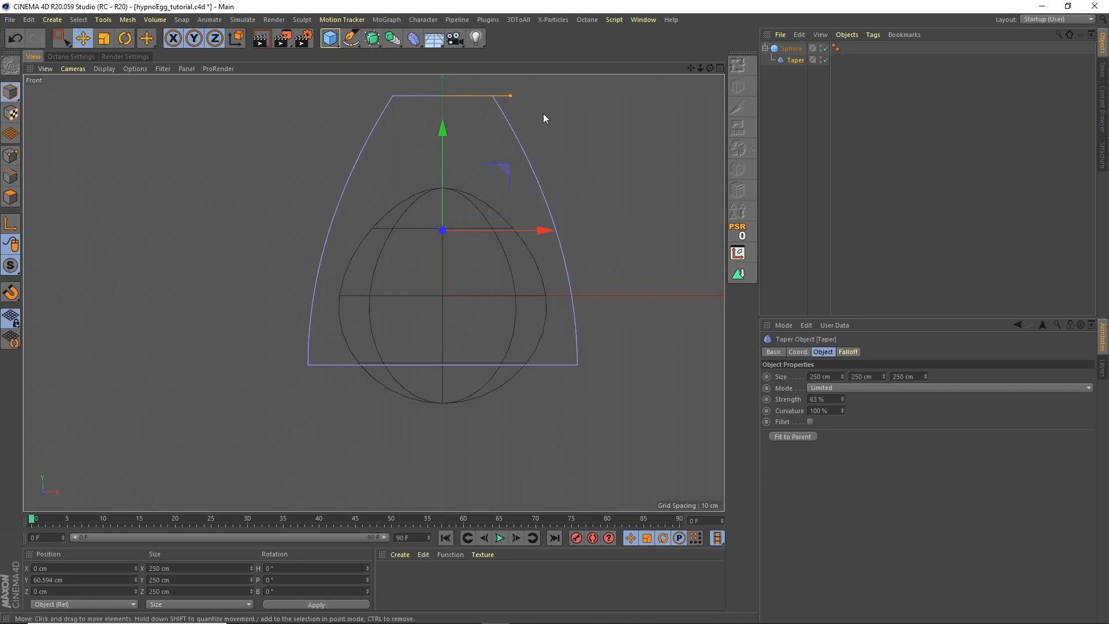
- Add a Squash & Stretch deformer under the sphere, above the Taper, and set its factor to 113%
click(414, 38)
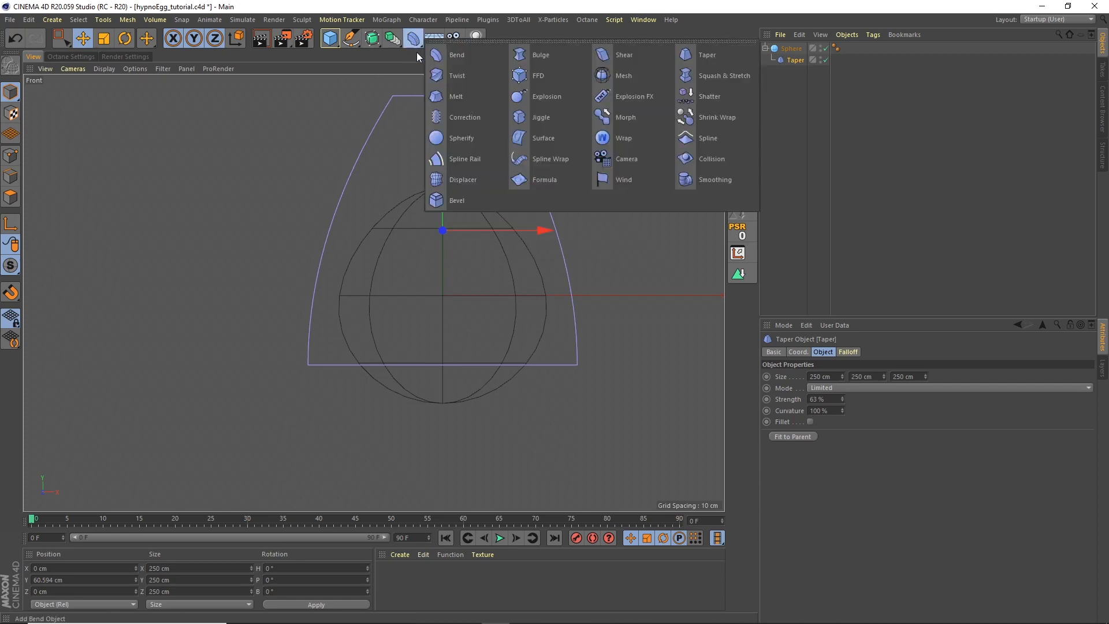
click(726, 77)
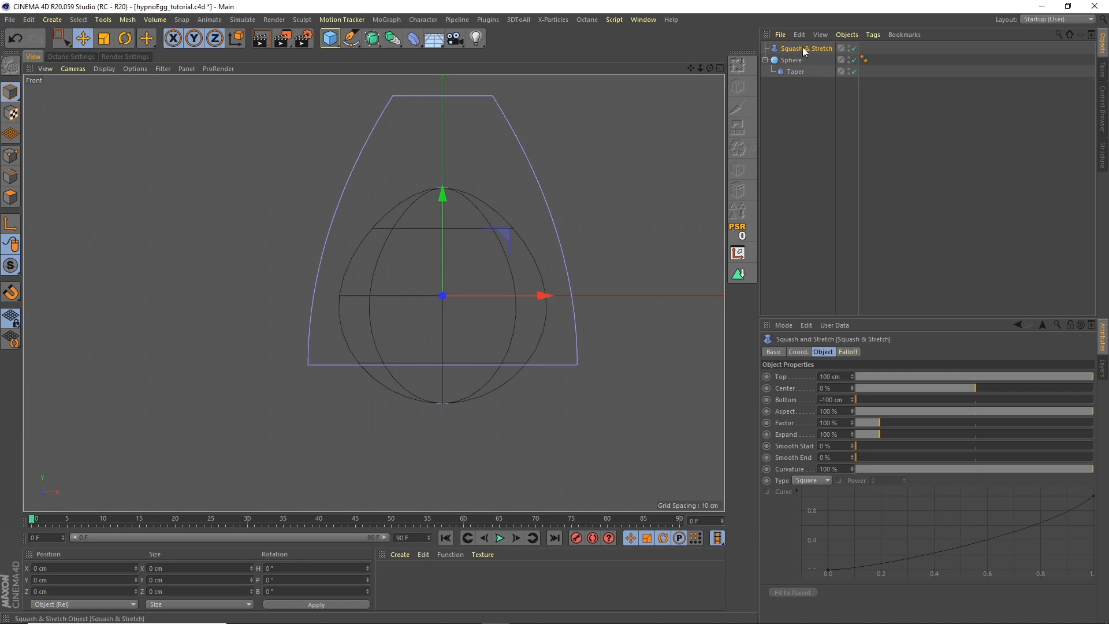
drag(805, 49, 800, 62)
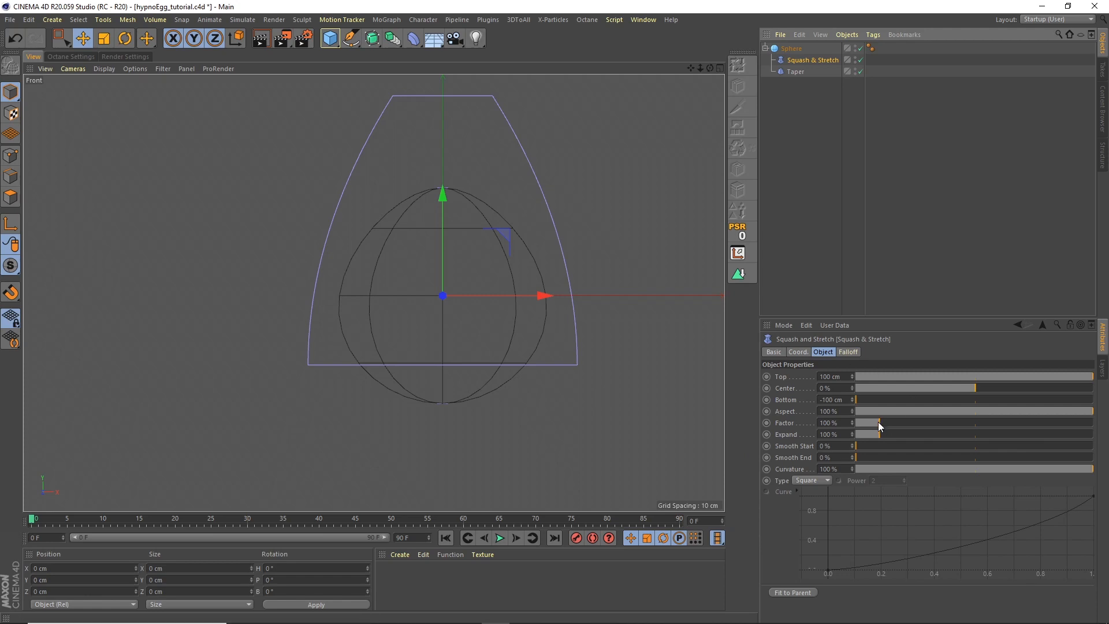
drag(879, 422, 884, 422)
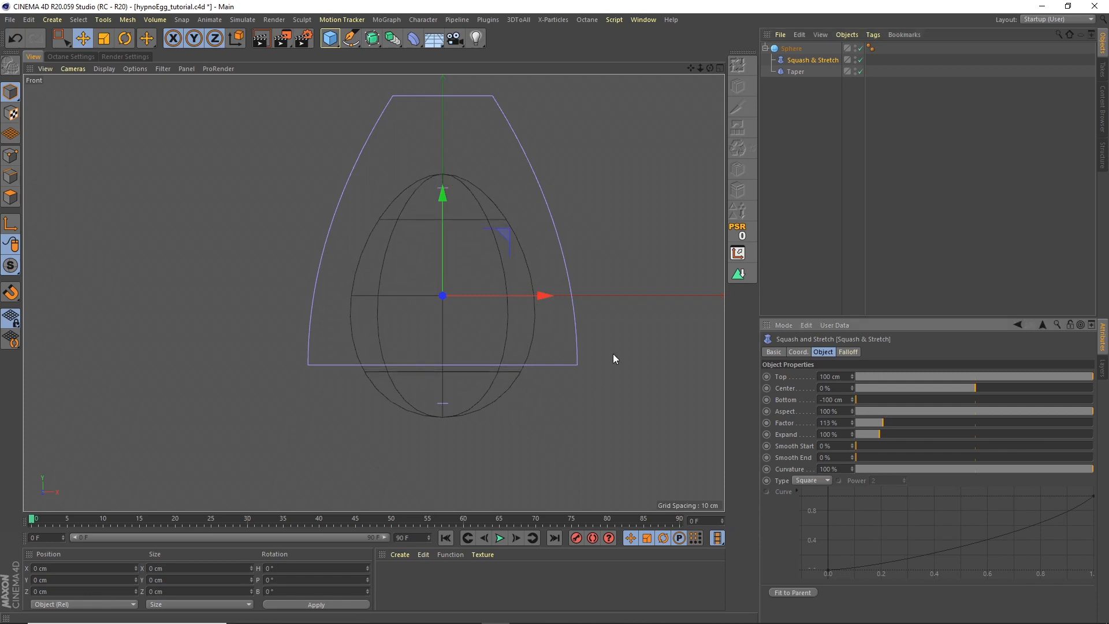
- Display the front view with Gouraud Shading and hide the Squash & Stretch and Taper deformers in the viewport
click(104, 69)
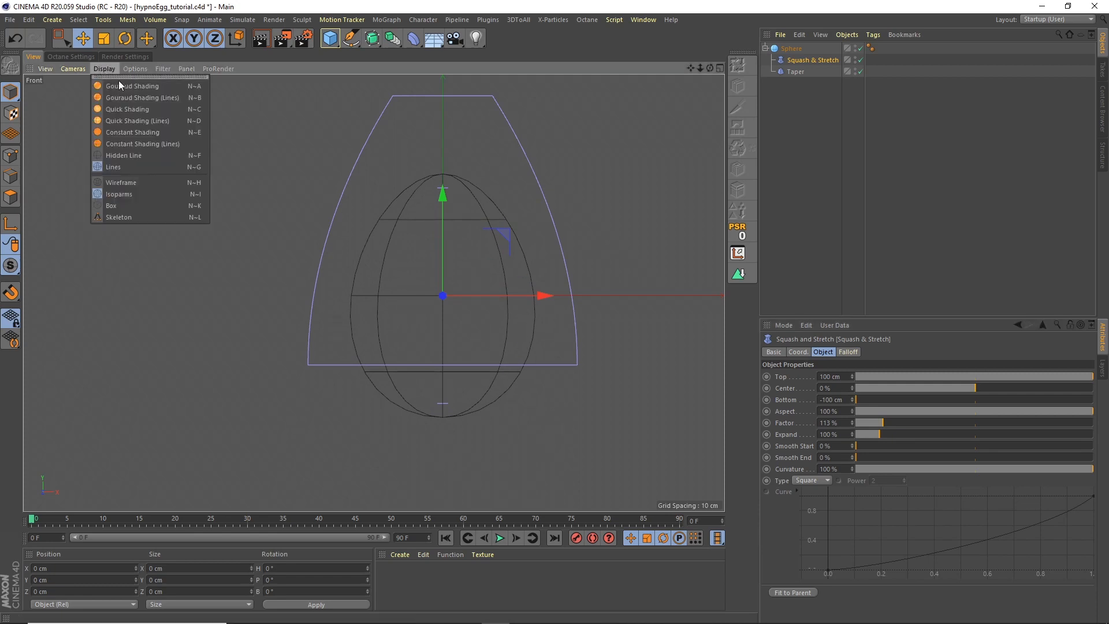
click(127, 85)
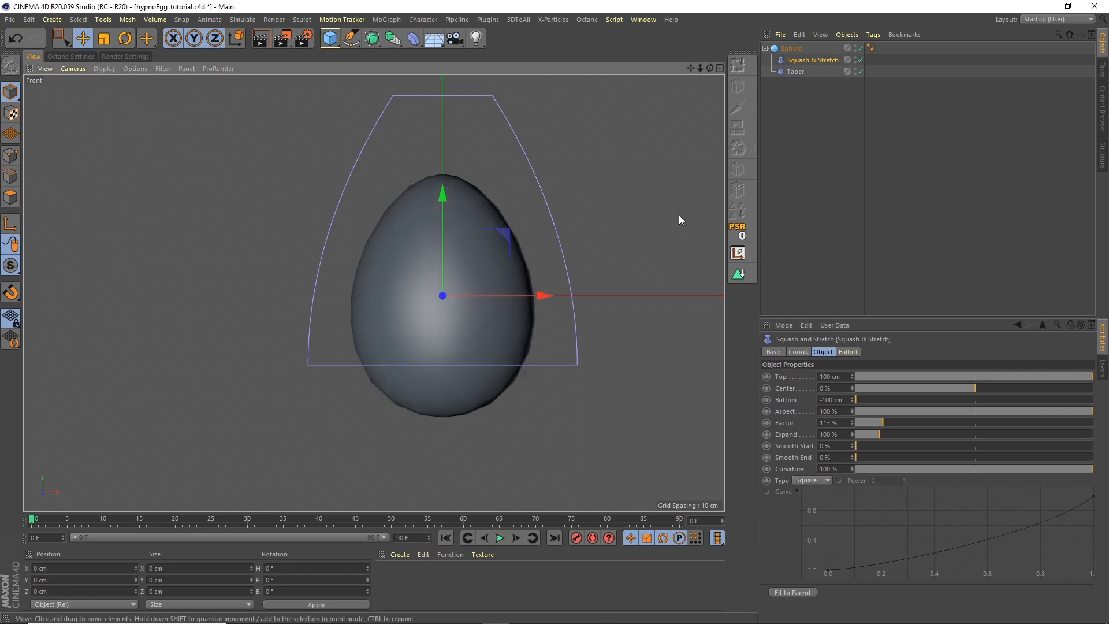
click(857, 72)
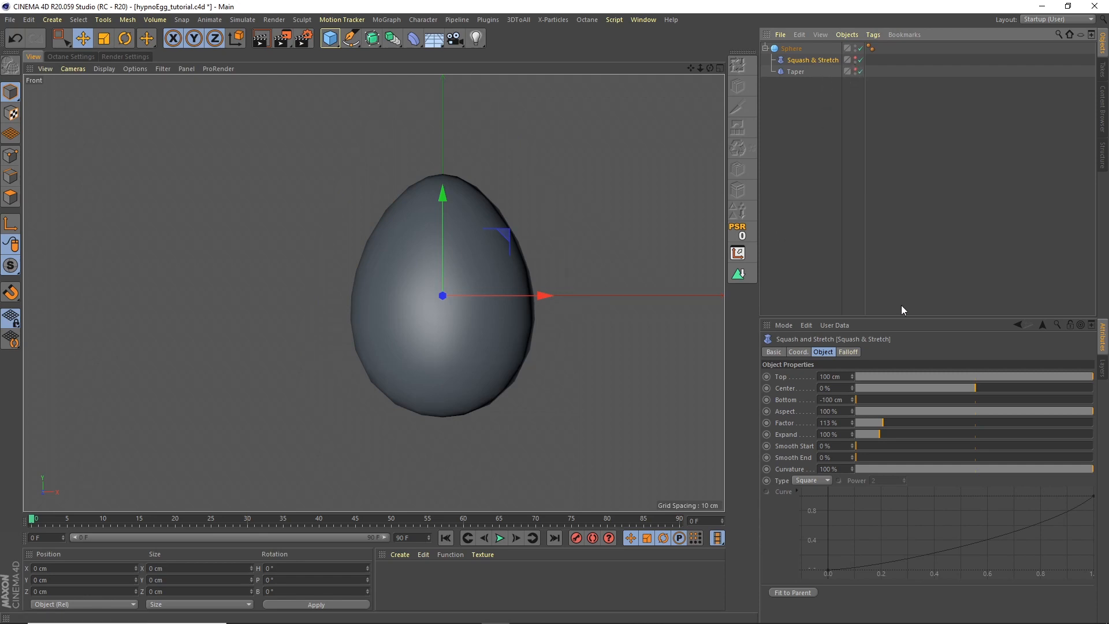
- Try raising the Squash & Stretch factor to 125%
drag(882, 420, 892, 415)
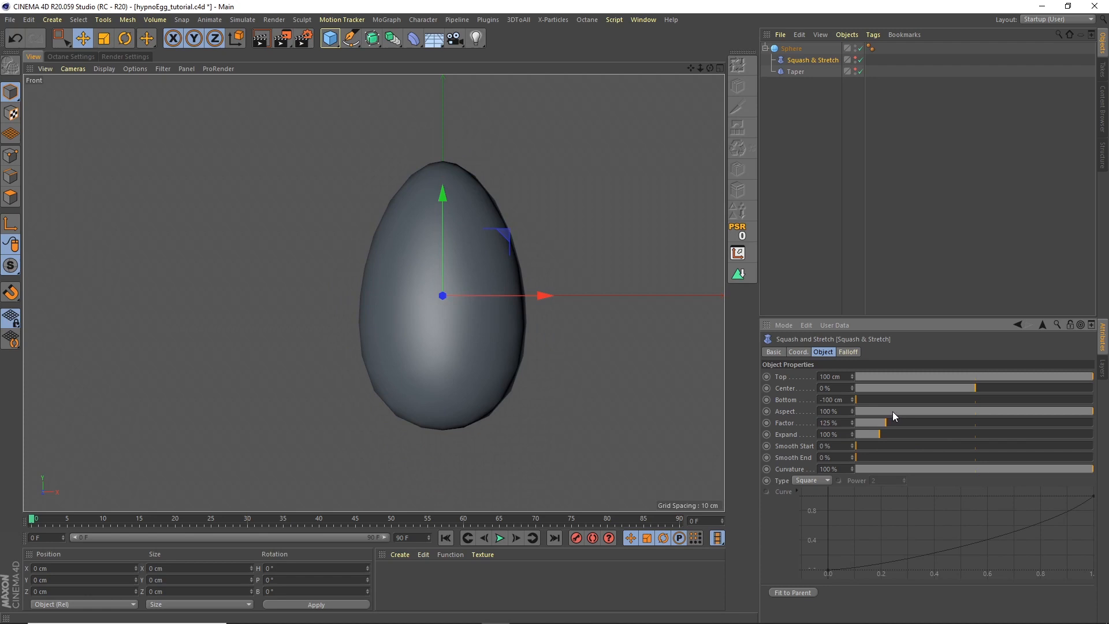
- Set the sphere's segments to 100 and deselect it
click(794, 48)
click(842, 388)
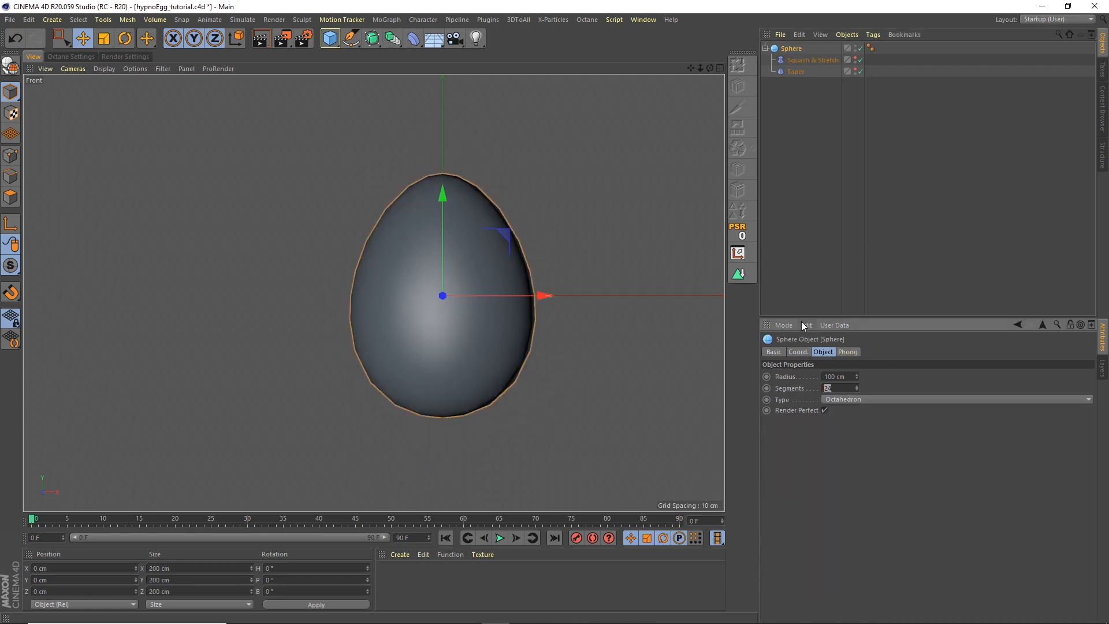
text(100)
key(Return)
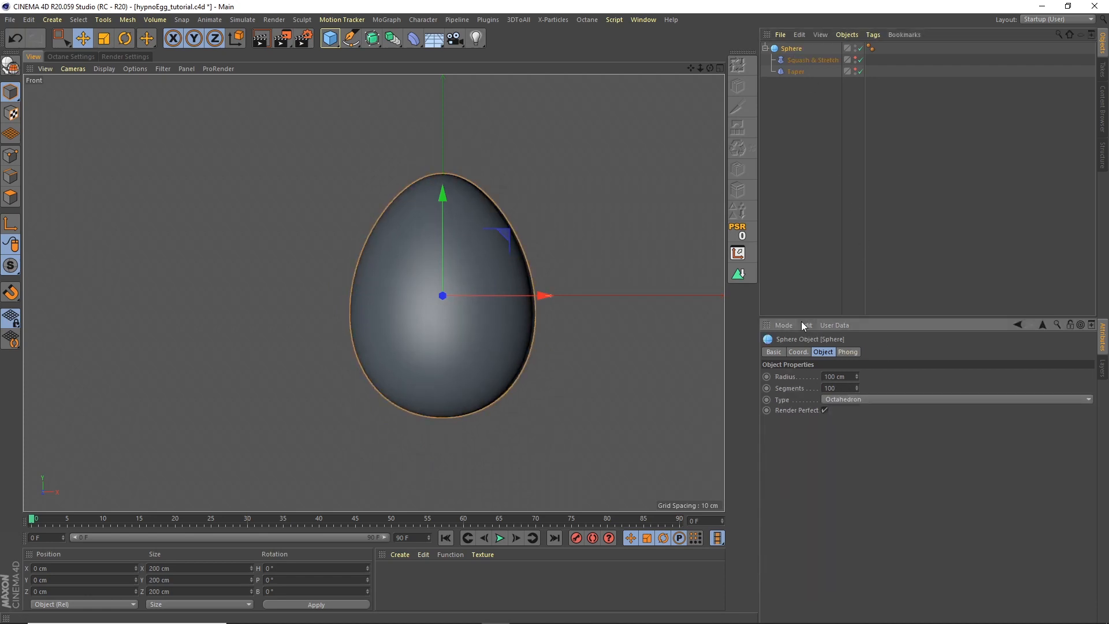
click(775, 208)
alt+drag(373, 293, 614, 172)
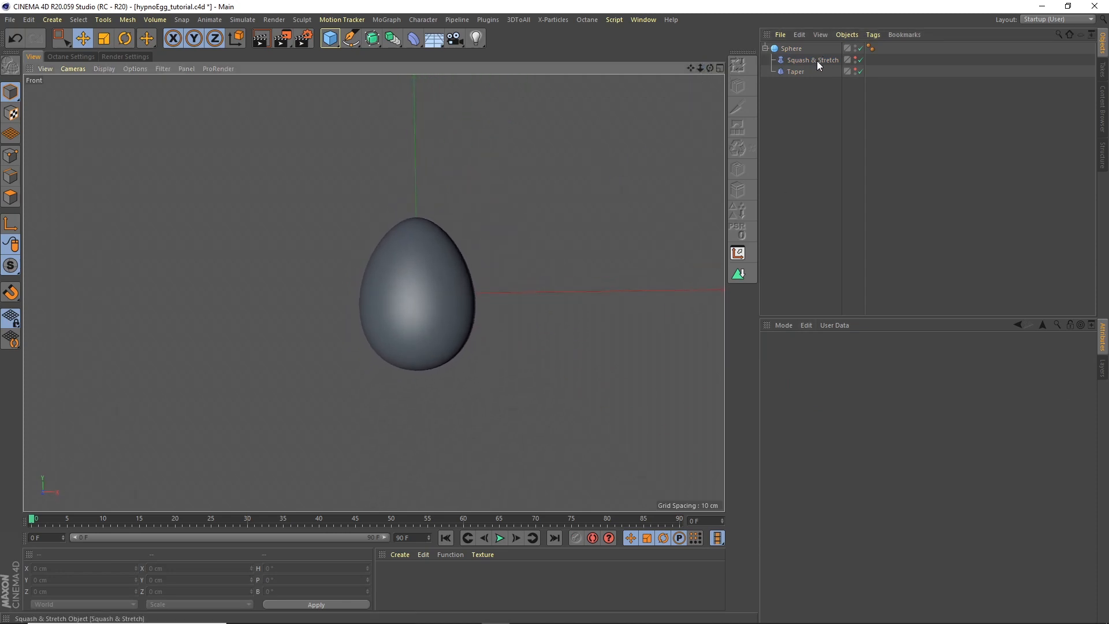
- Duplicate the sphere together with its deformers and rename the original Egg
click(796, 49)
key(ctrl+c)
key(ctrl+v)
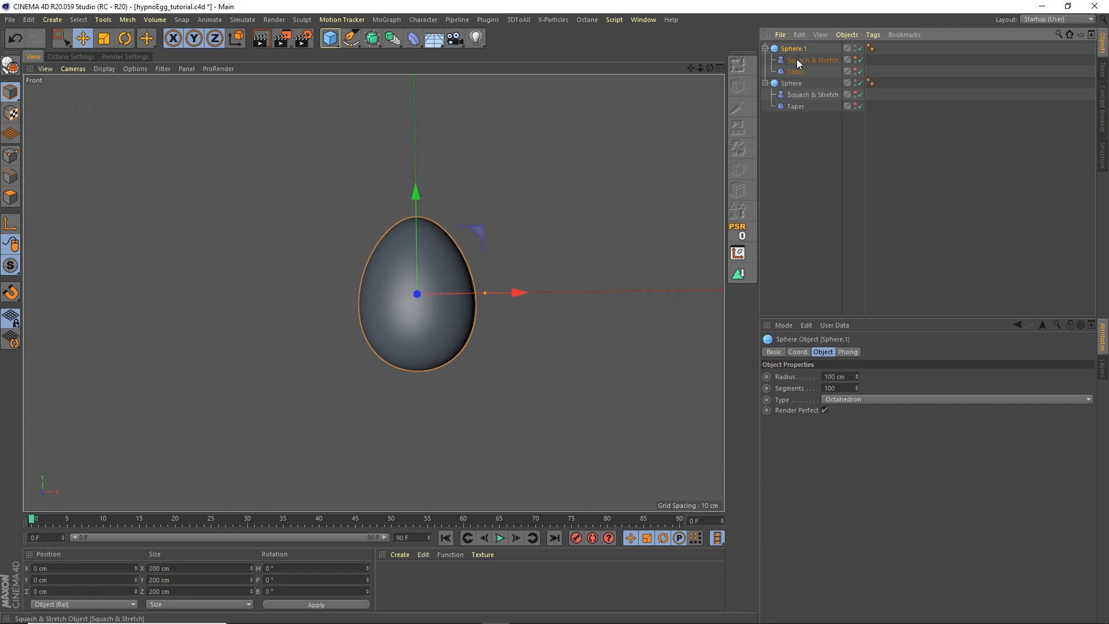
double_click(793, 85)
text(Egg)
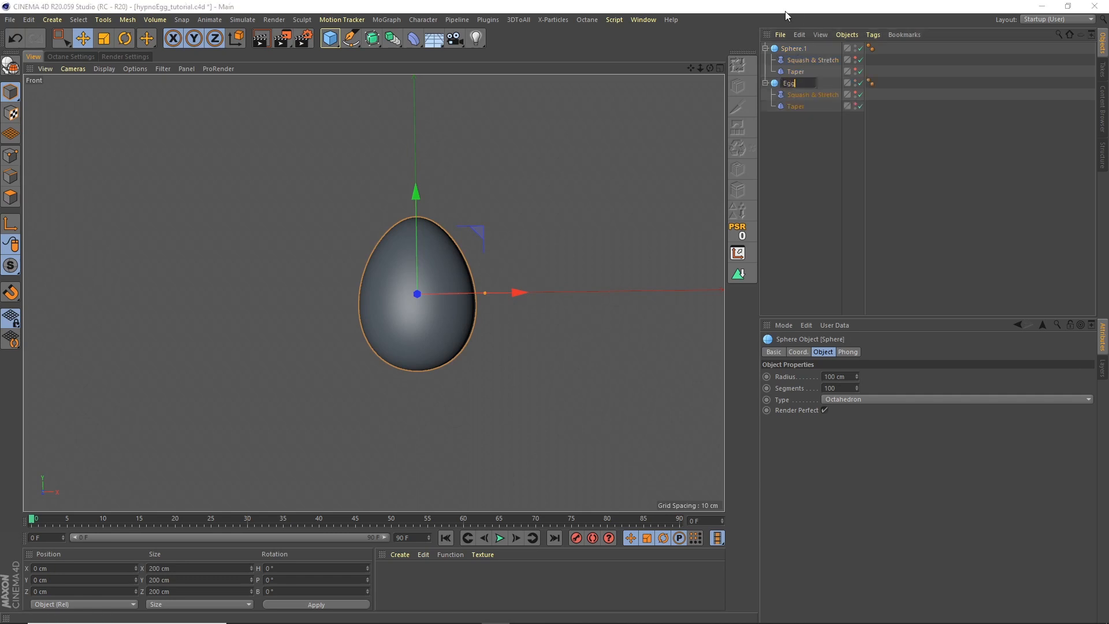
key(Return)
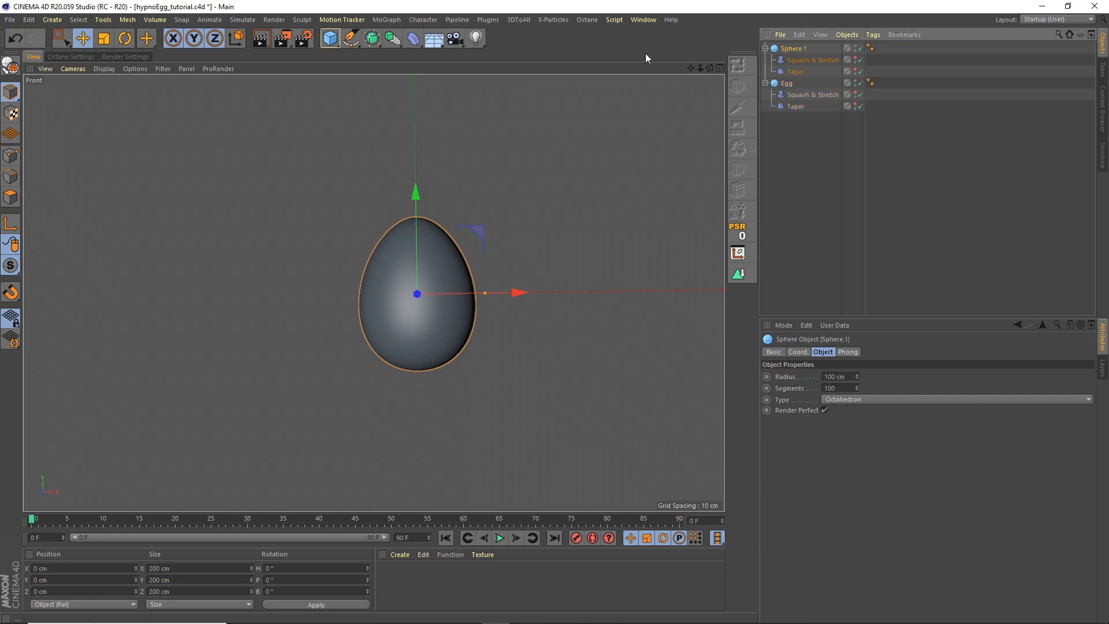
- Bake the duplicate sphere into a polygon mesh with Current State to Object and delete its parametric version
click(794, 49)
click(846, 35)
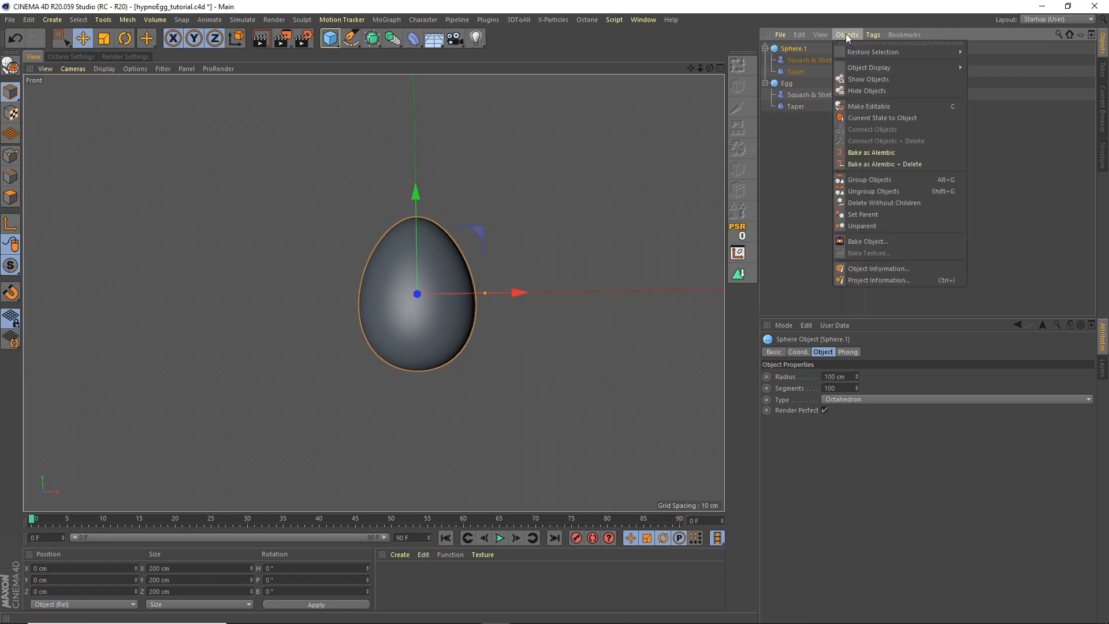
click(873, 116)
key(Delete)
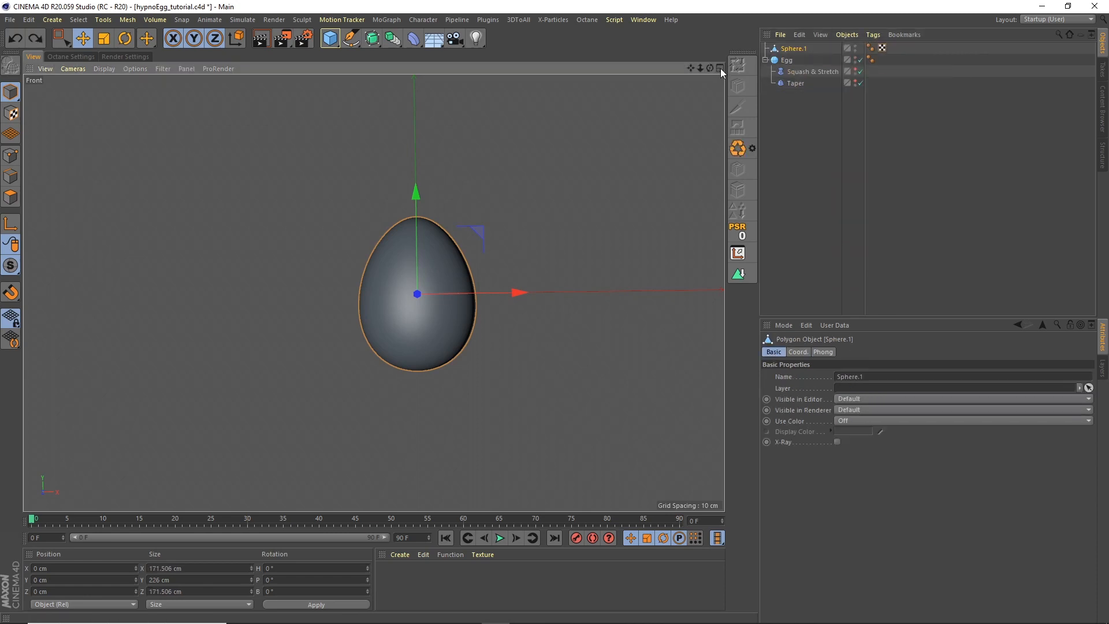
- Rename the baked mesh Inner and scale it up uniformly to about 173.4 × 228.5 × 173.4 cm
click(720, 68)
click(377, 79)
alt+drag(377, 99, 435, 171)
double_click(794, 48)
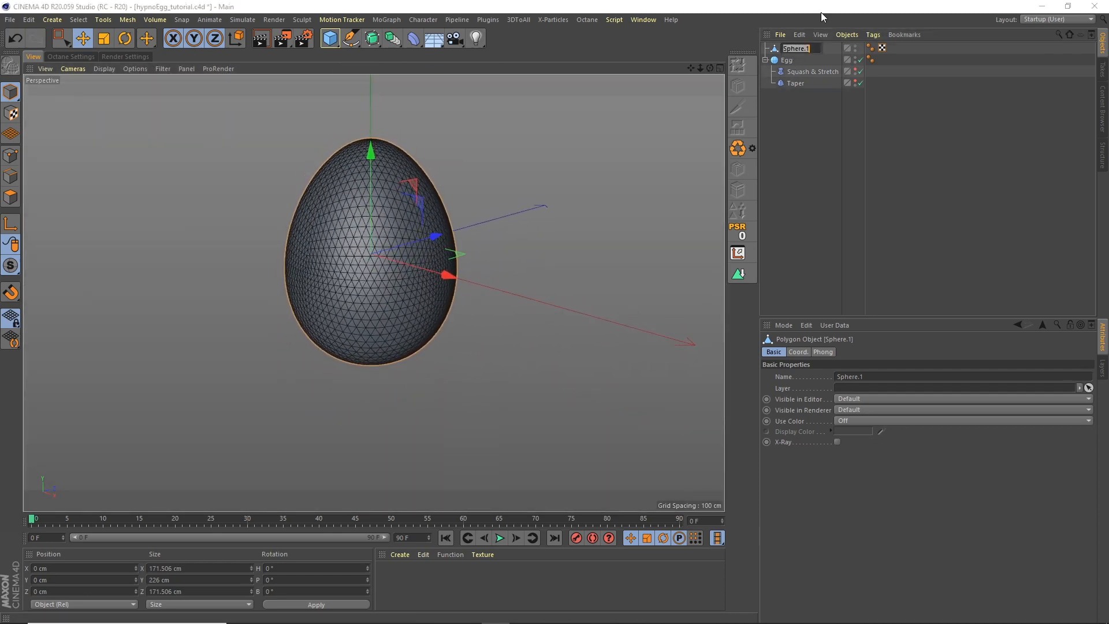
text(Inner)
key(Return)
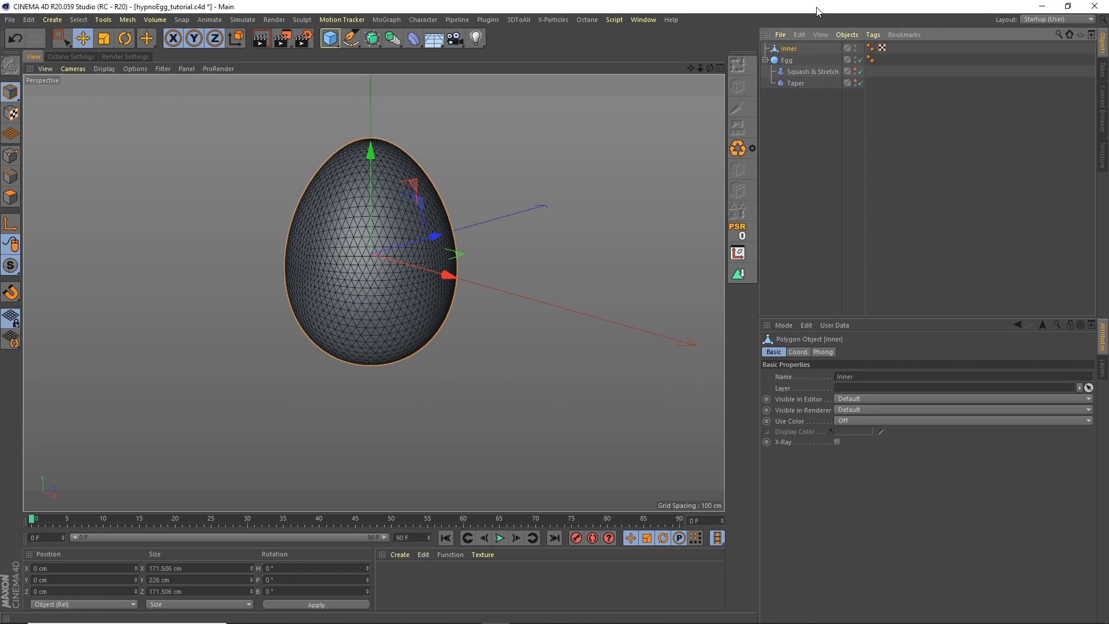
click(104, 38)
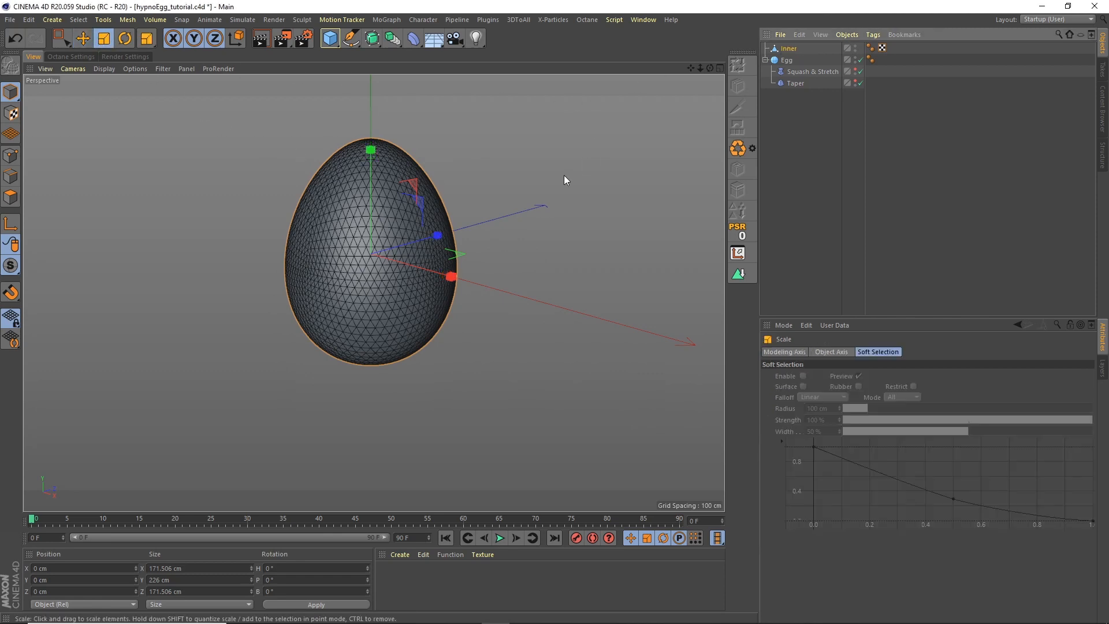
drag(472, 186, 476, 184)
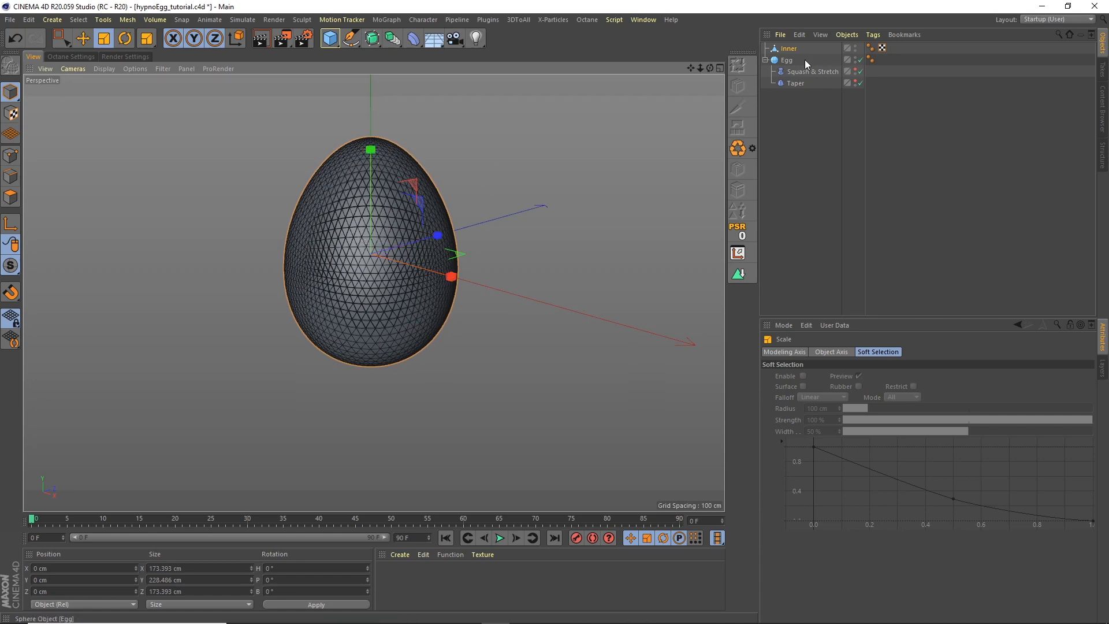
- Duplicate the Inner mesh, place the copy between Inner and Egg, and name it Outer
click(782, 51)
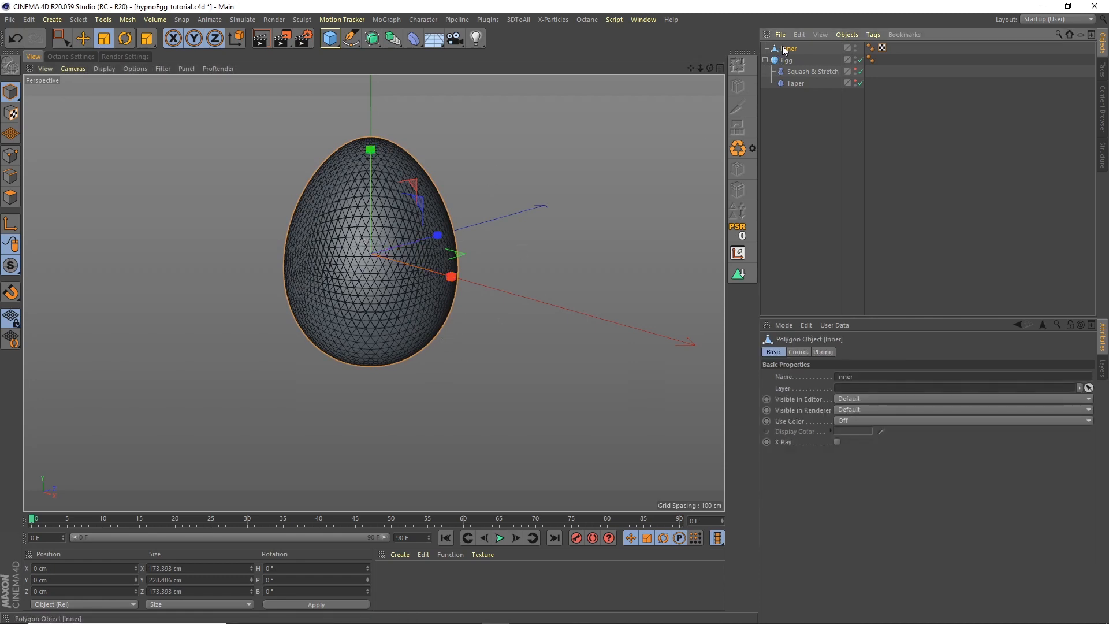
key(ctrl+c)
key(ctrl+v)
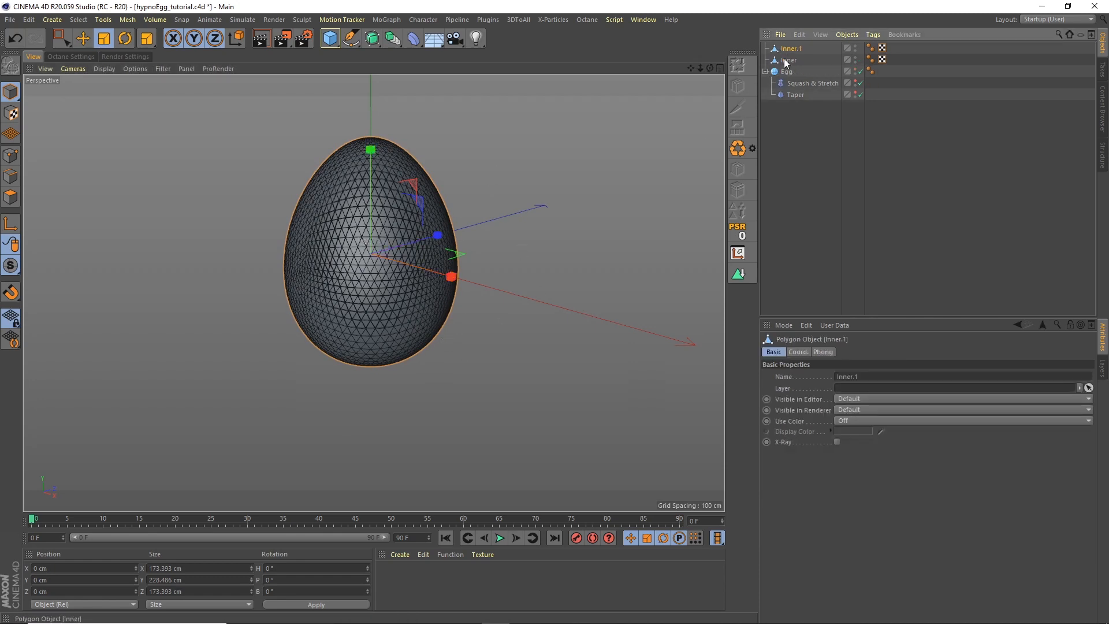
double_click(790, 60)
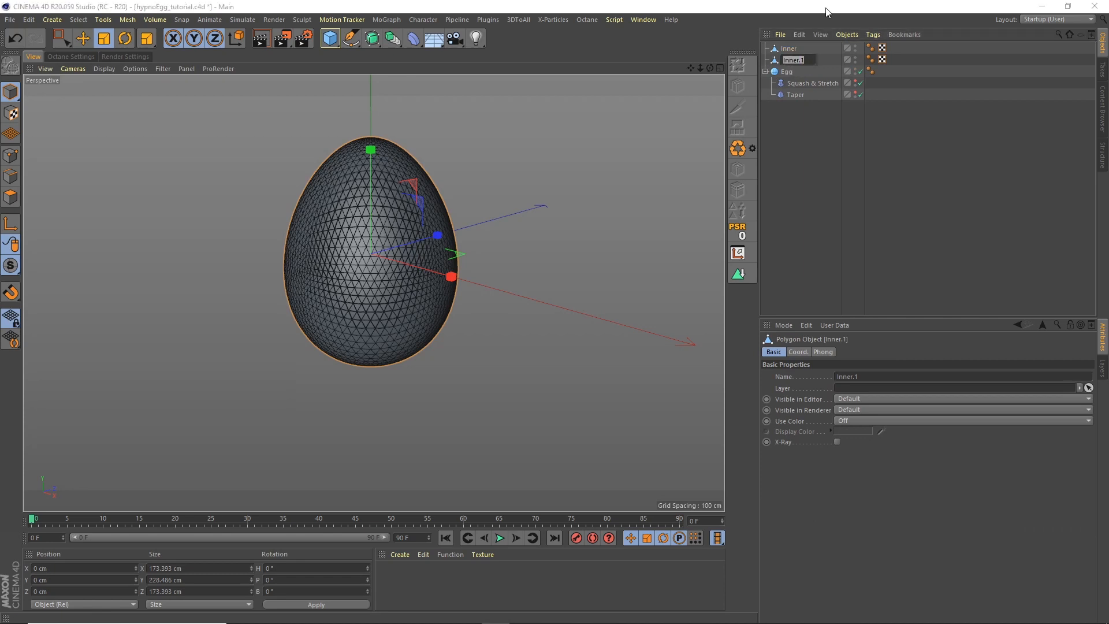
text(Outer)
key(Return)
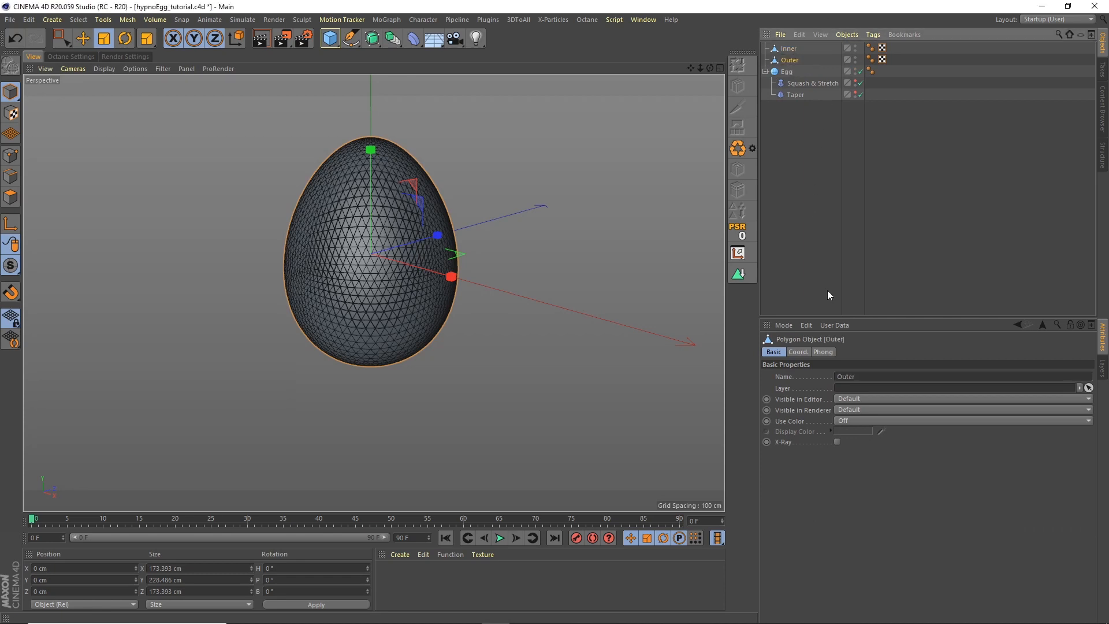
- Set the Outer mesh's scale to 1.2 in X, 1.5 in Y and 1.2 in Z
click(798, 351)
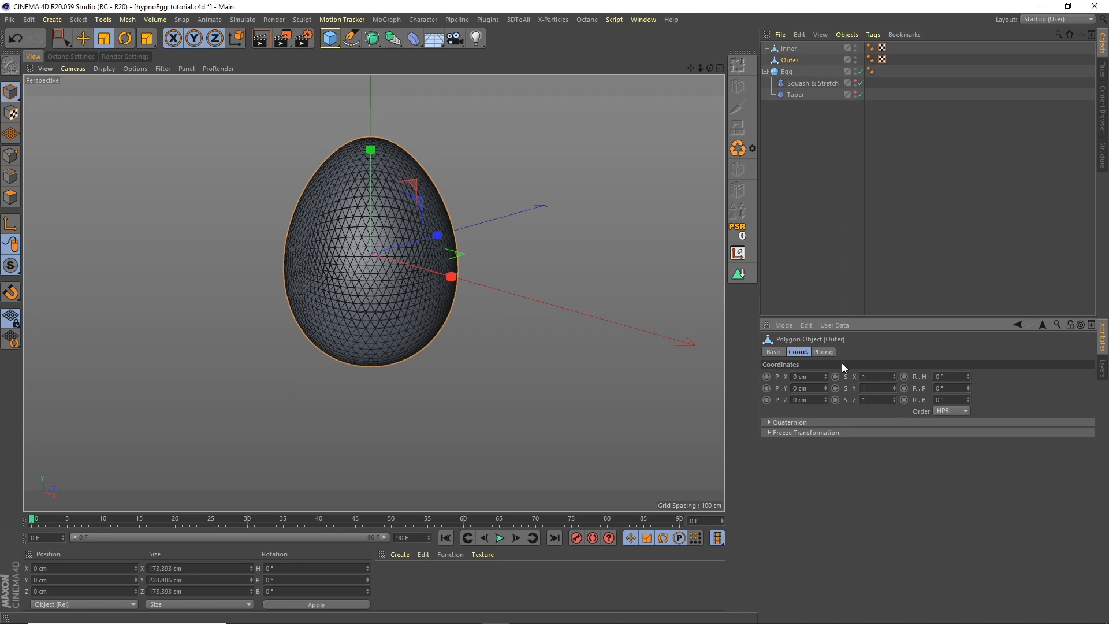
click(877, 391)
key(shift+Tab)
text(1.2)
key(Tab)
text(1.5)
key(Tab)
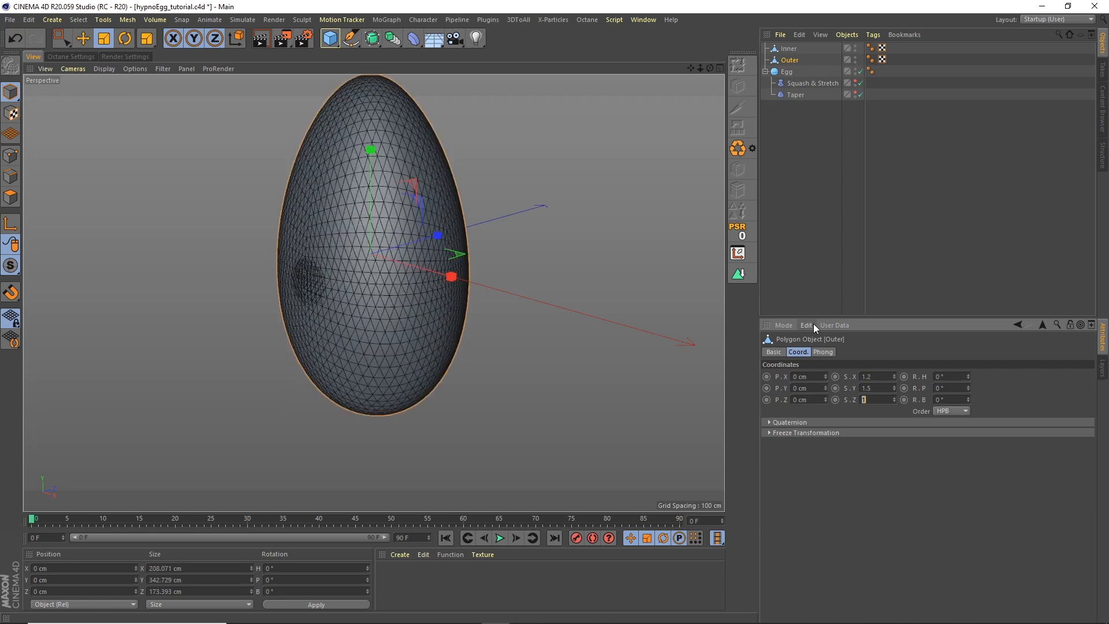
text(1.2)
key(Tab)
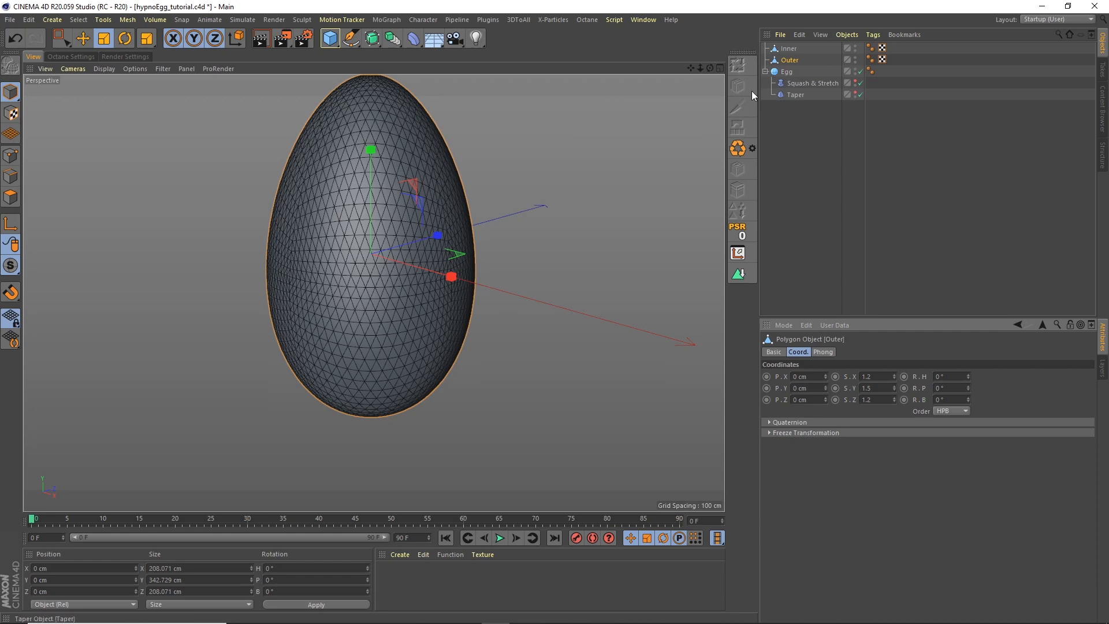
- Add a cube in the front view and size it to 250 × 250 × 250 cm
click(720, 67)
middle_click(704, 340)
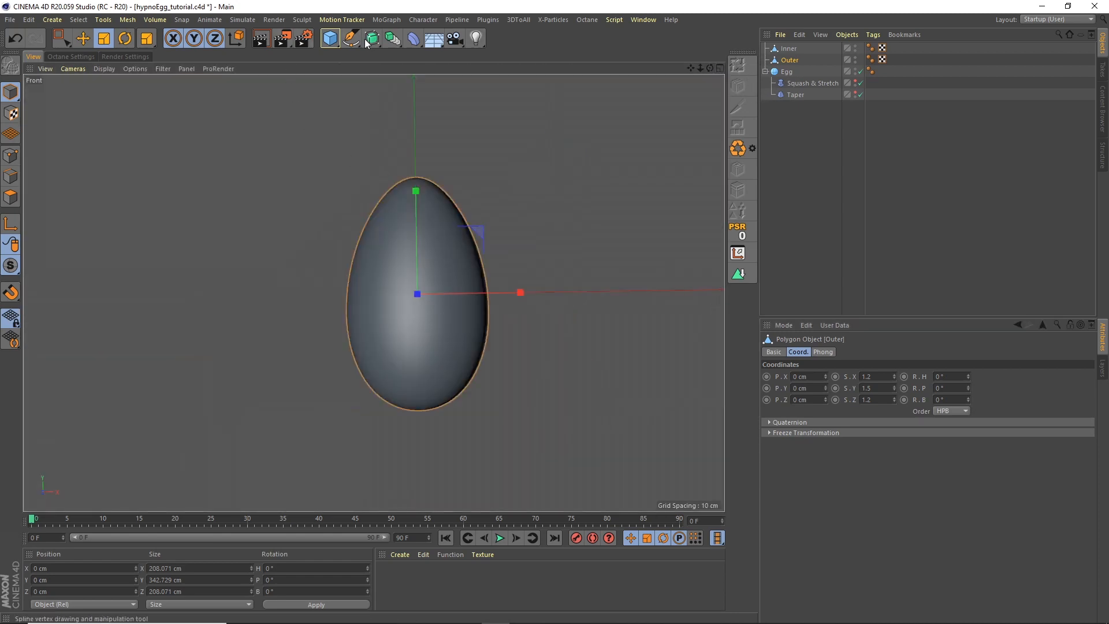
click(330, 38)
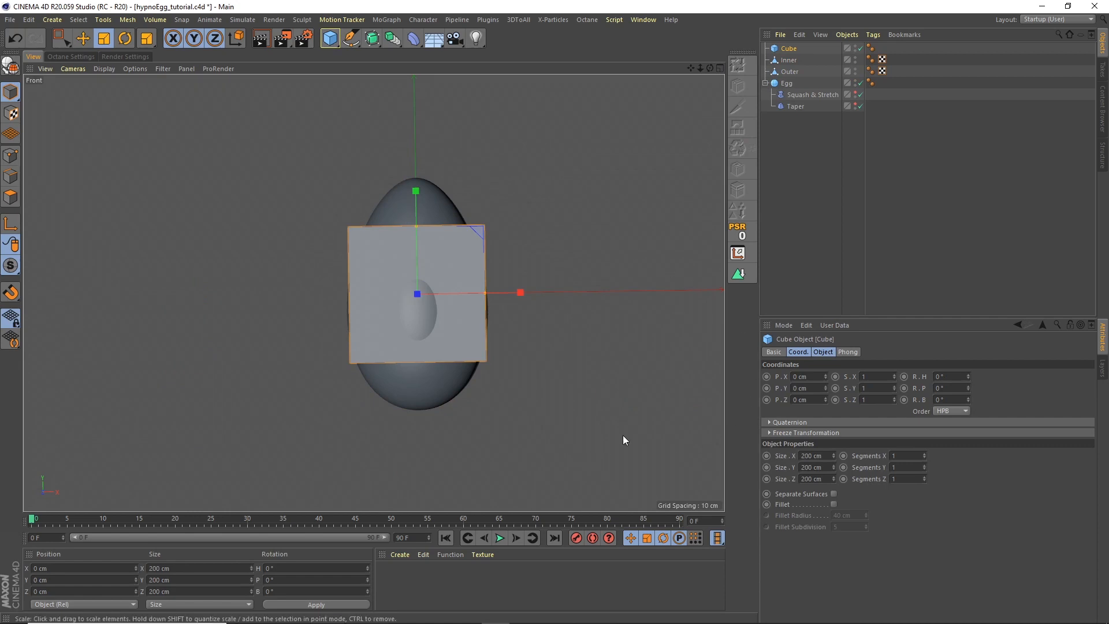
click(824, 454)
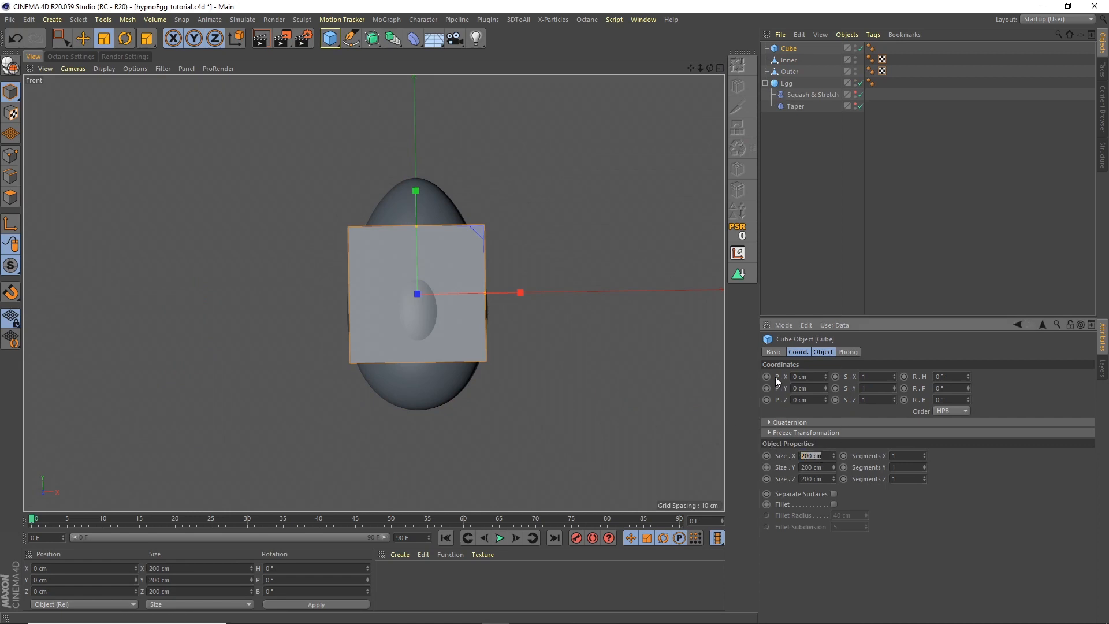
text(250)
key(Tab)
text(250)
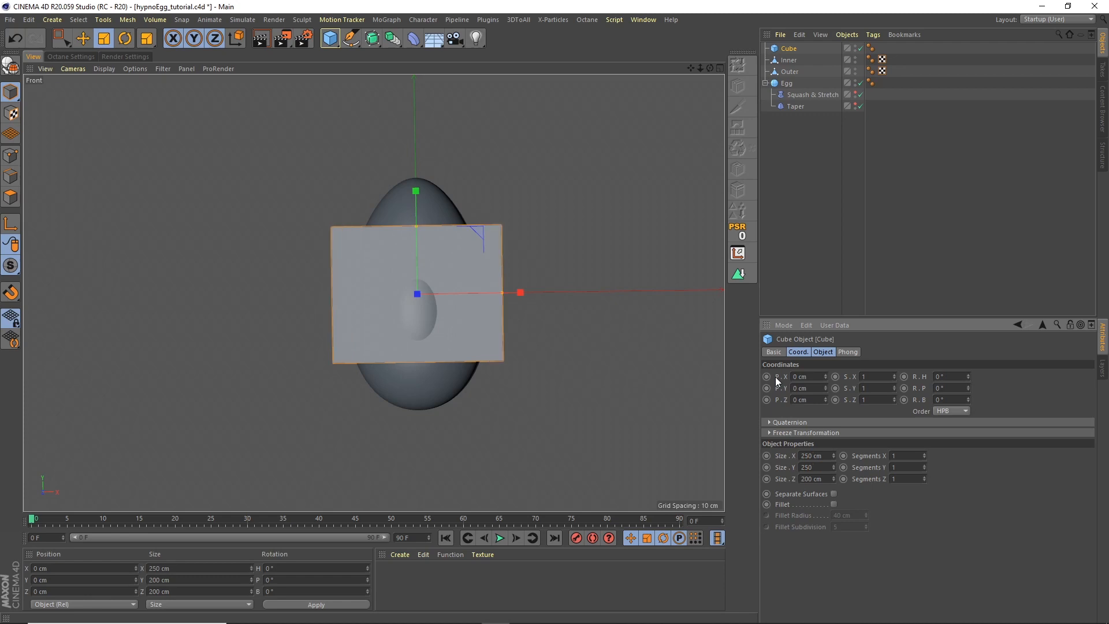
key(Tab)
text(250)
key(Return)
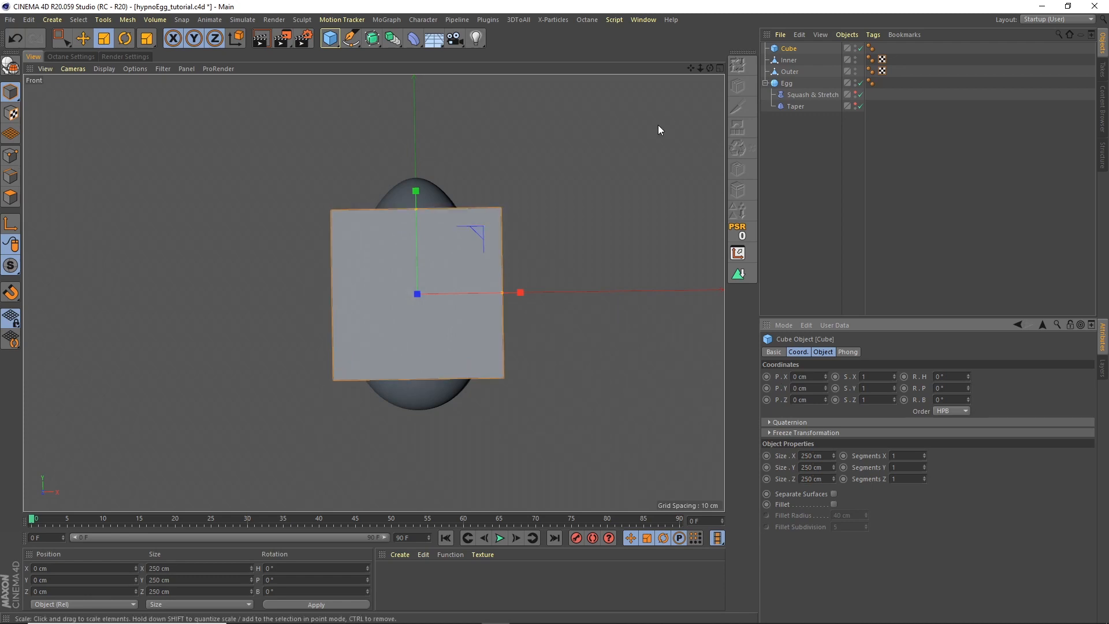
- Move the cube up over the top of the egg, with its Y position set to 90 cm
click(80, 37)
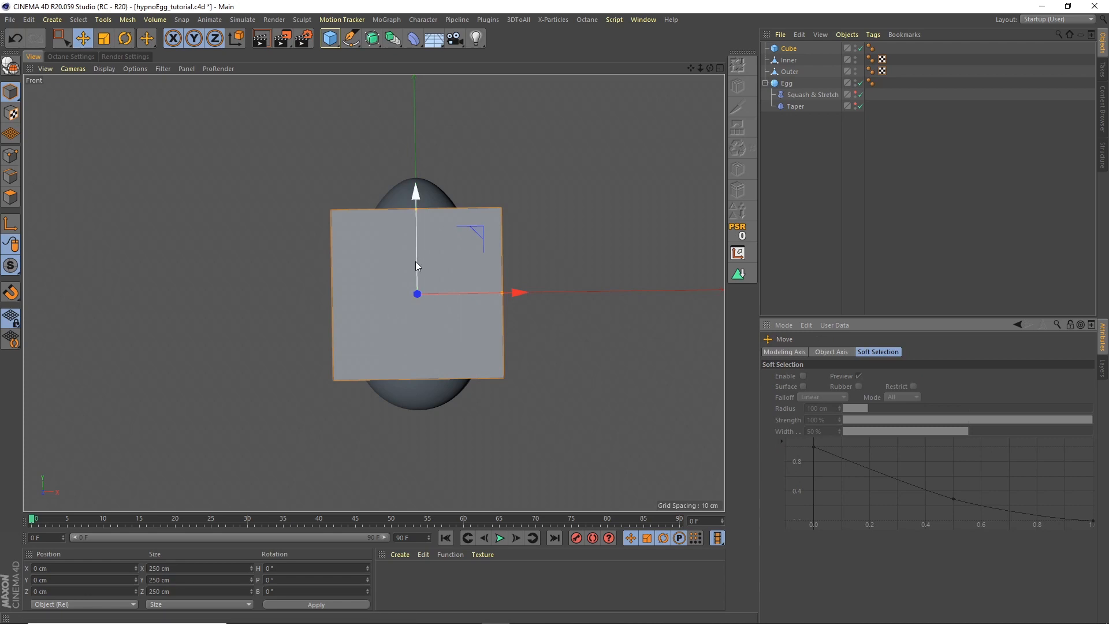
drag(416, 262, 414, 208)
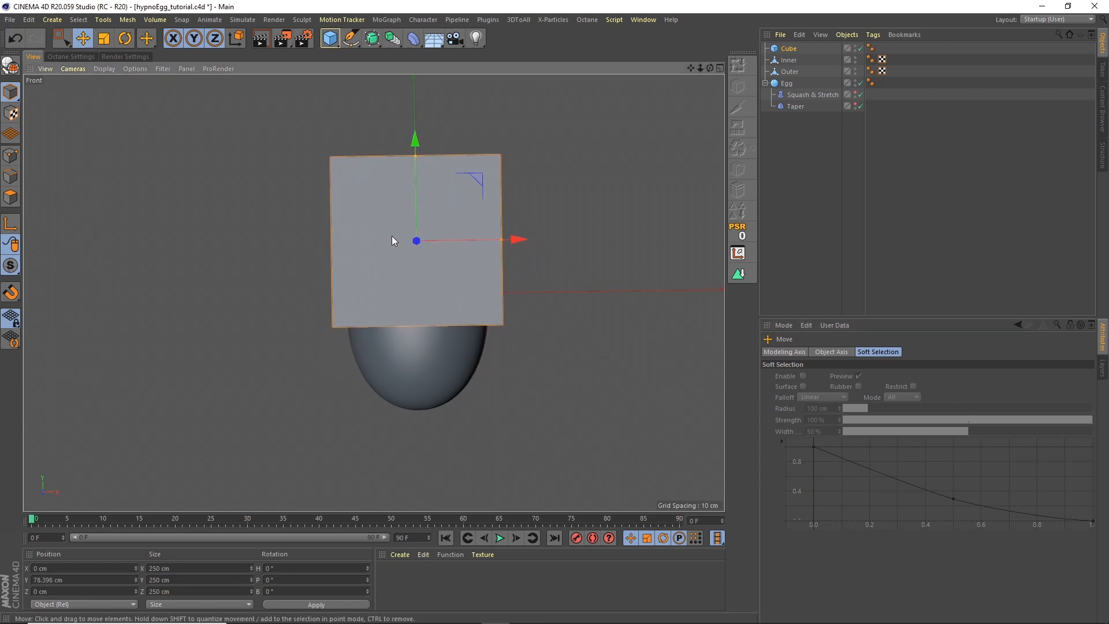
click(48, 579)
text(90)
key(Return)
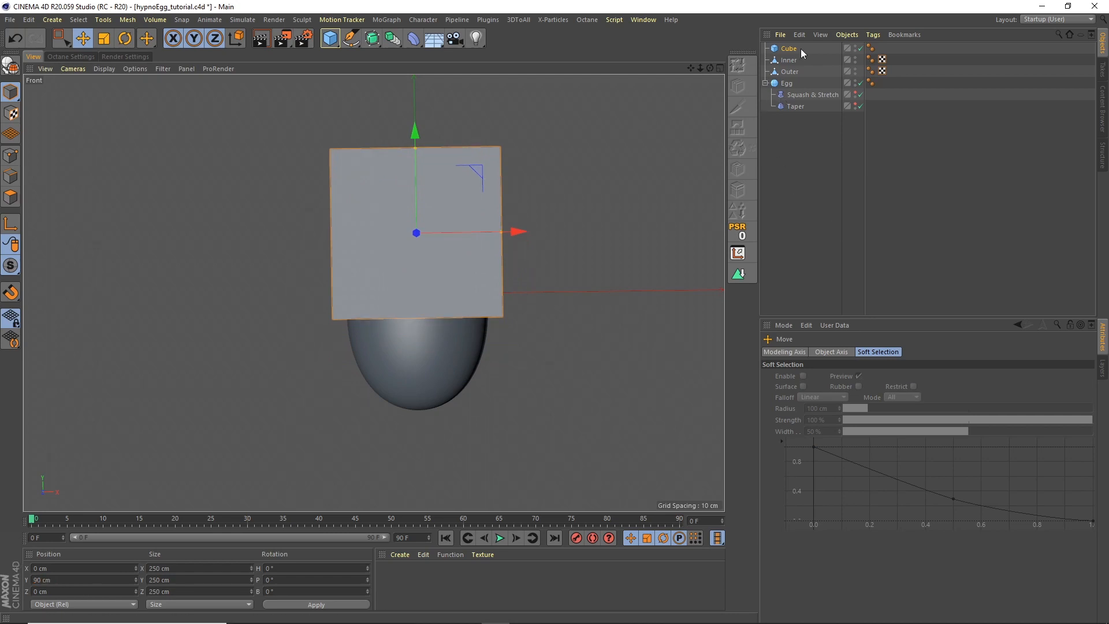
- Add a Volume Builder containing Cube, Inner and Outer, and nest the builder inside a new Volume Mesher
click(155, 19)
click(162, 39)
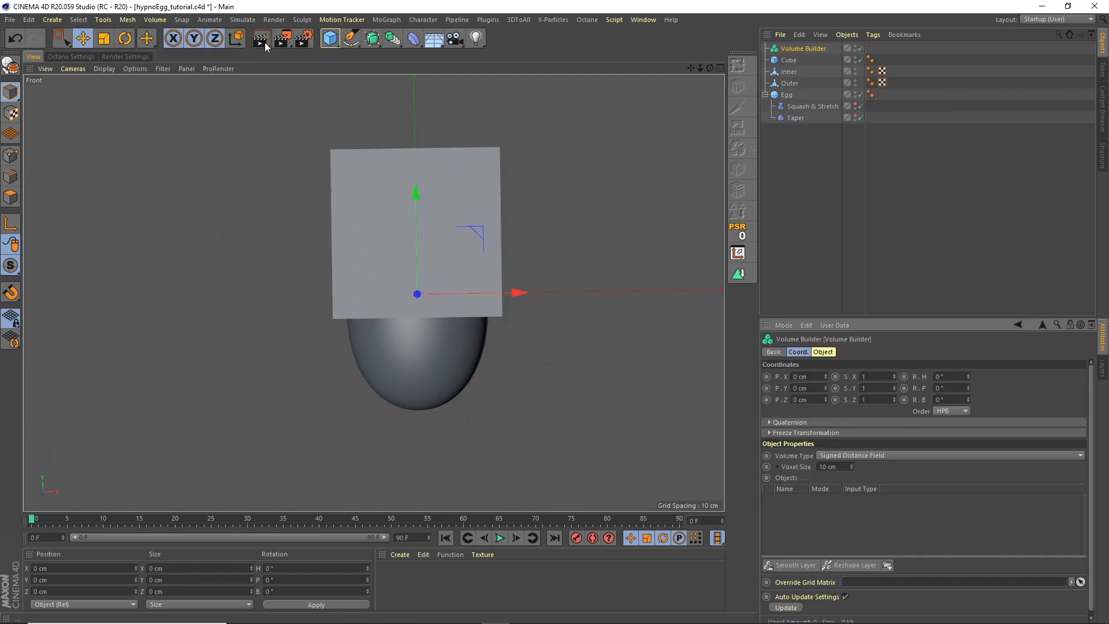
click(155, 19)
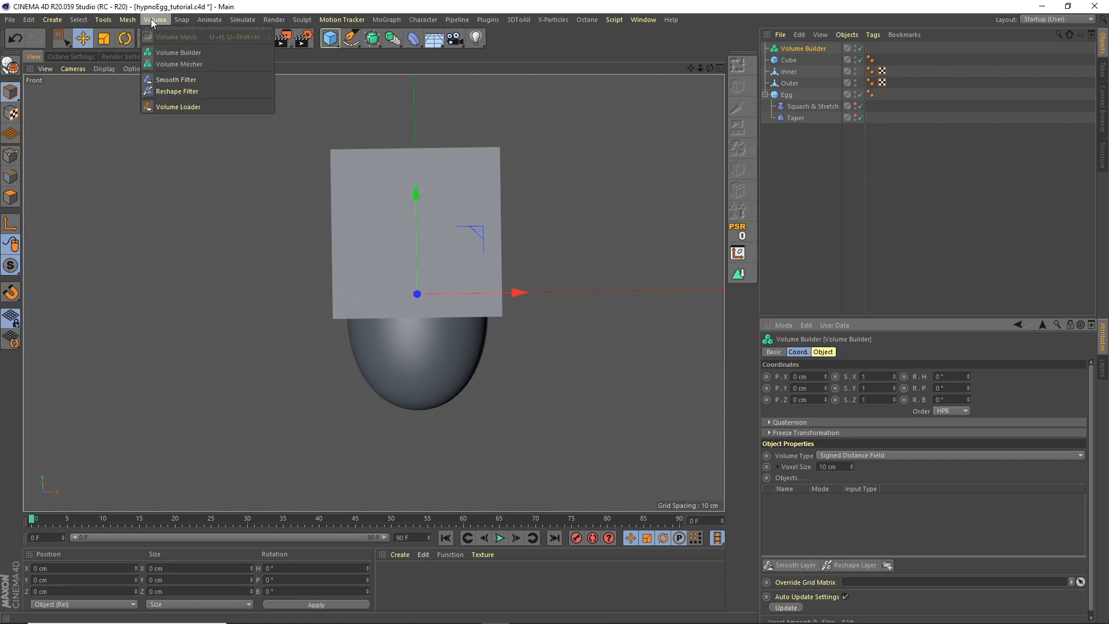
click(161, 61)
mouse_move(800, 60)
mouse_down()
mouse_move(802, 47)
mouse_move(806, 61)
mouse_up()
click(788, 72)
shift+click(790, 95)
click(774, 164)
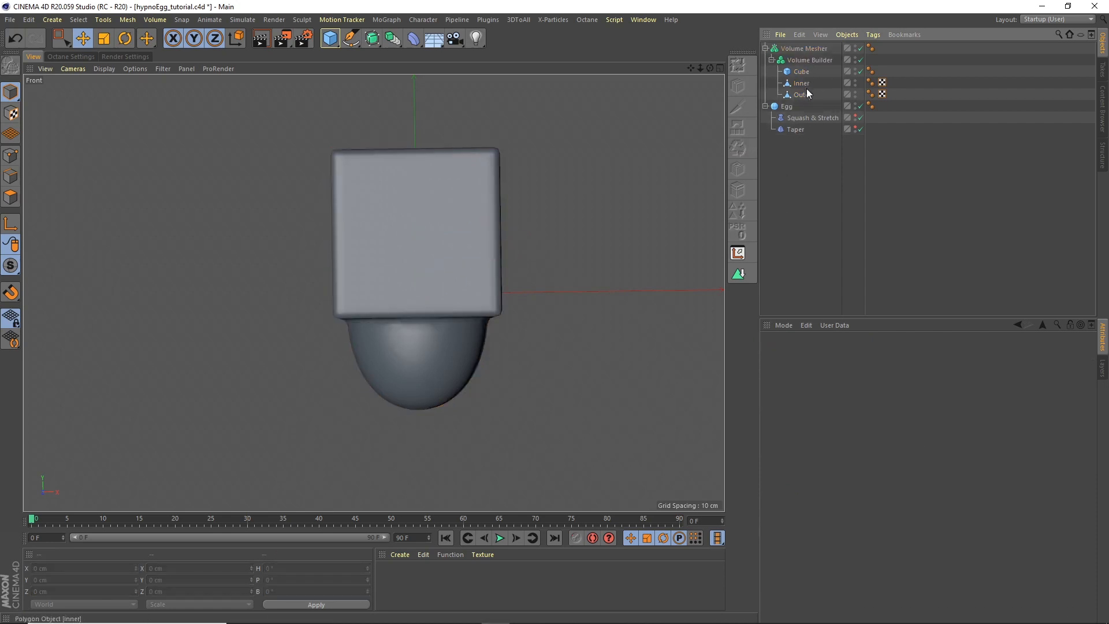
- Set both Inner and Cube to Subtract mode in the Volume Builder
click(809, 60)
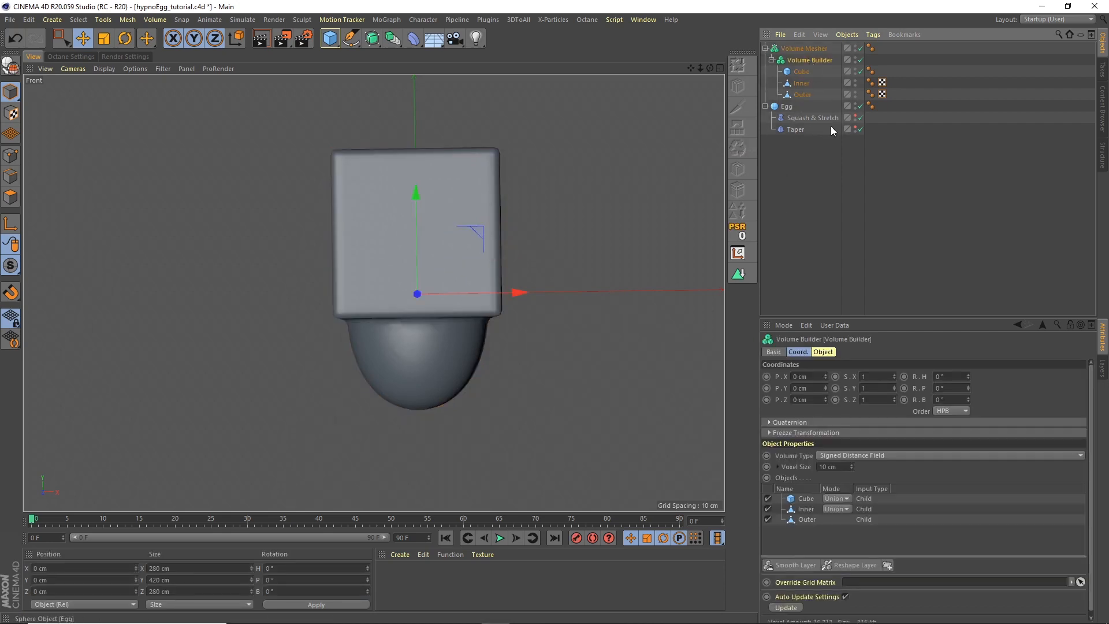
click(806, 509)
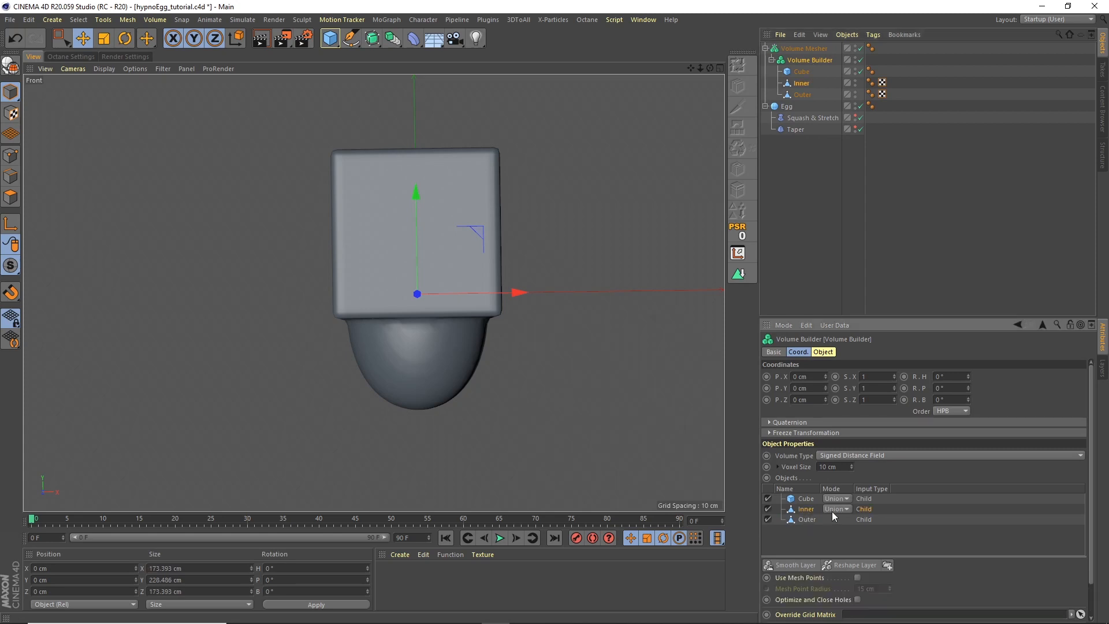
click(836, 509)
click(844, 533)
click(806, 498)
click(838, 499)
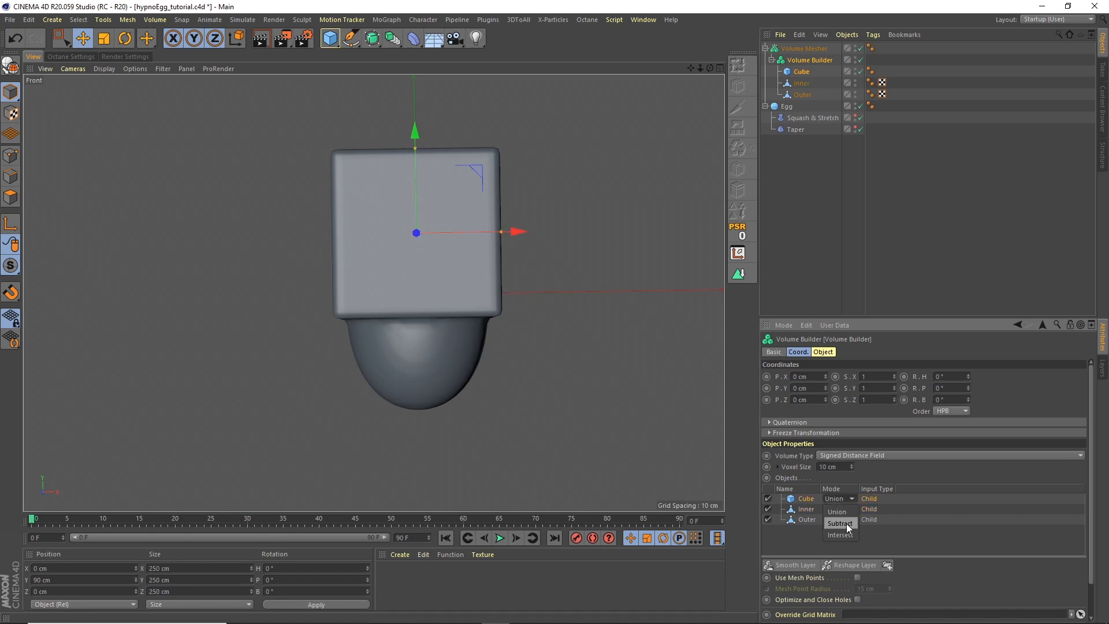
click(840, 523)
- Show the perspective view at full size and hide the Egg object in the viewport
click(718, 68)
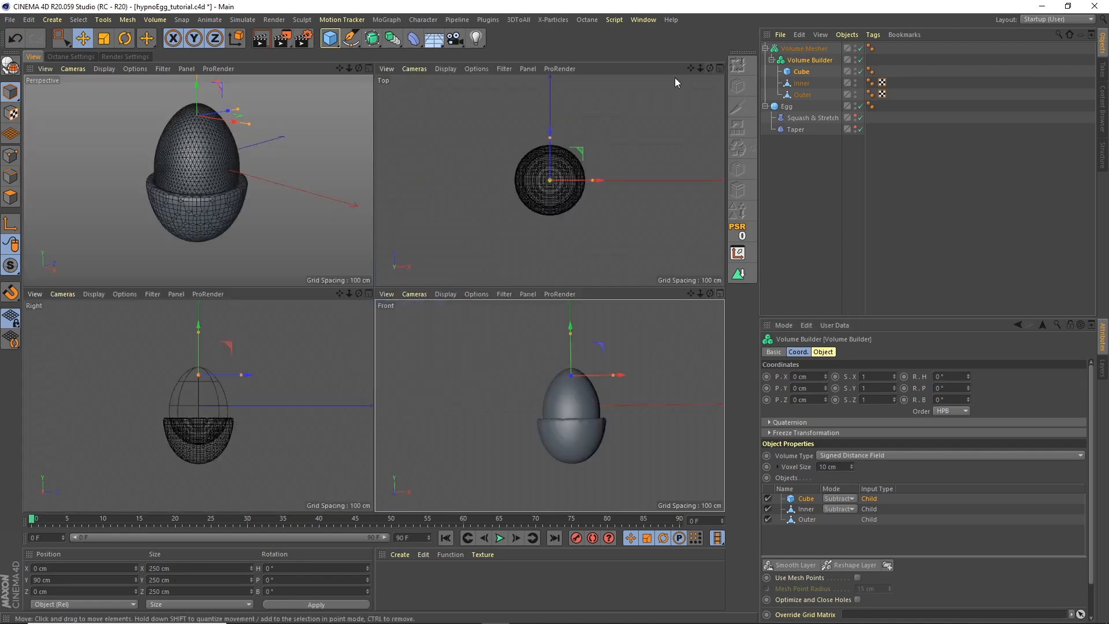
click(369, 68)
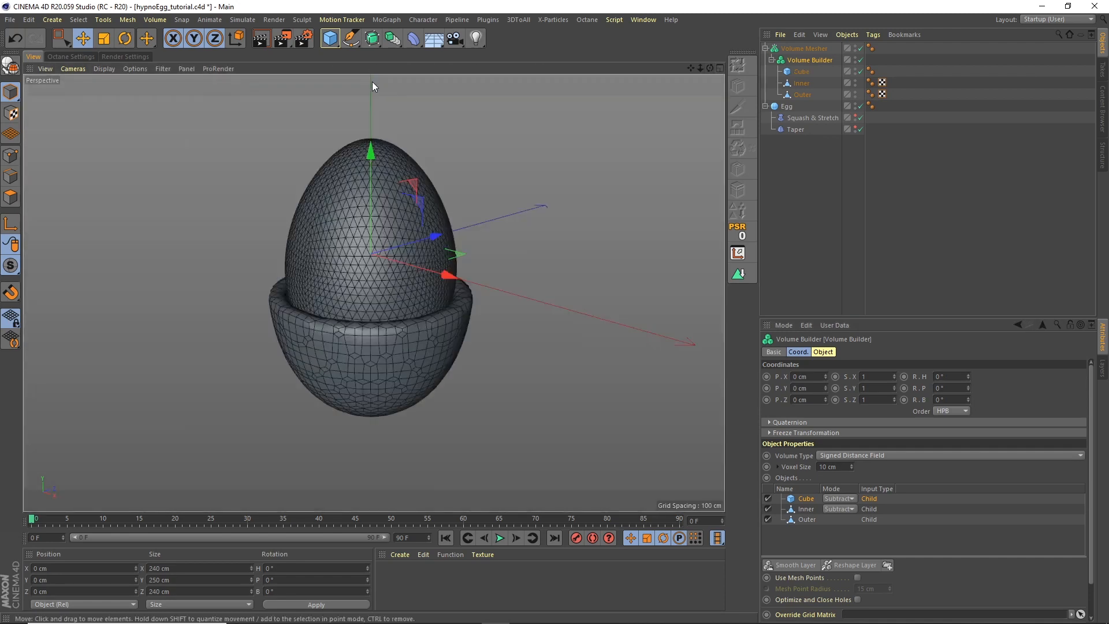
click(855, 104)
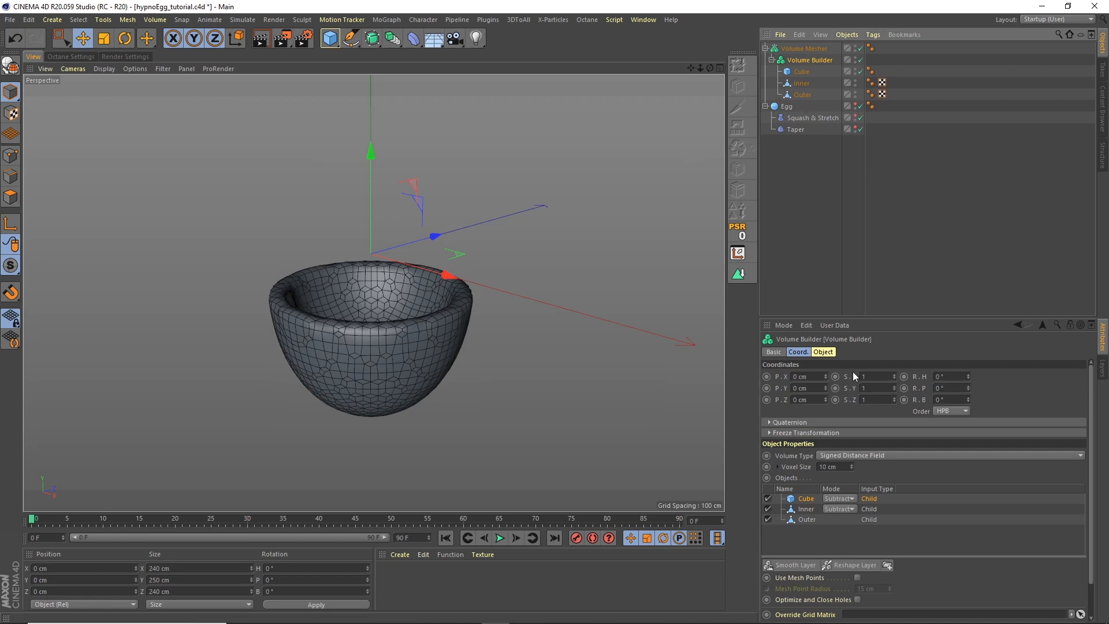
- Set the Volume Builder's voxel size to 2 cm and add a Smooth Layer above its objects
drag(842, 465, 774, 371)
text(2)
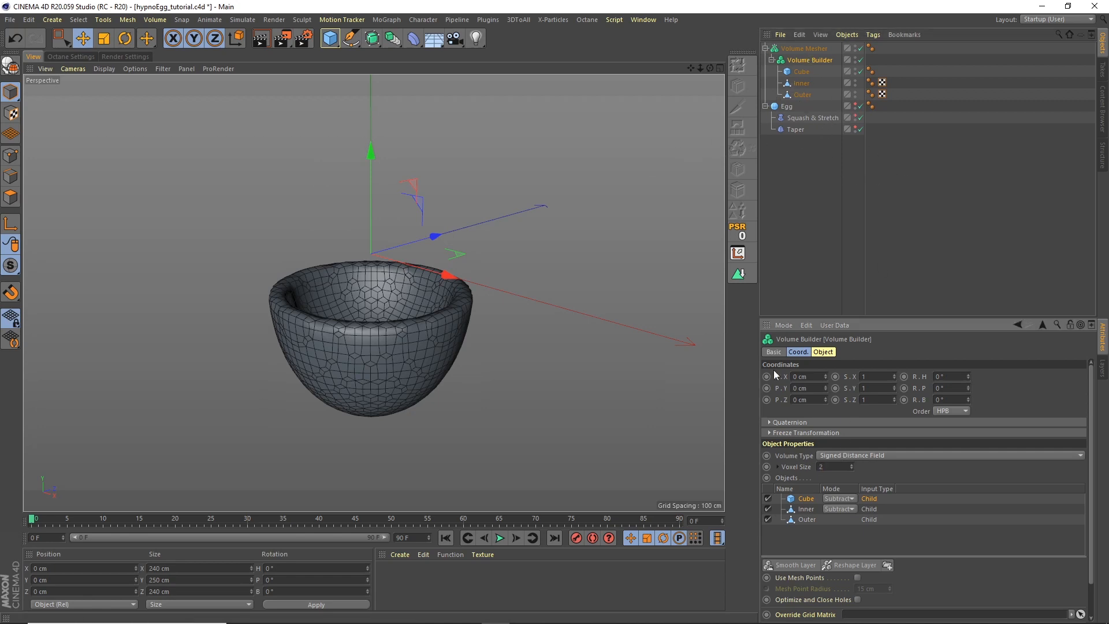
key(Return)
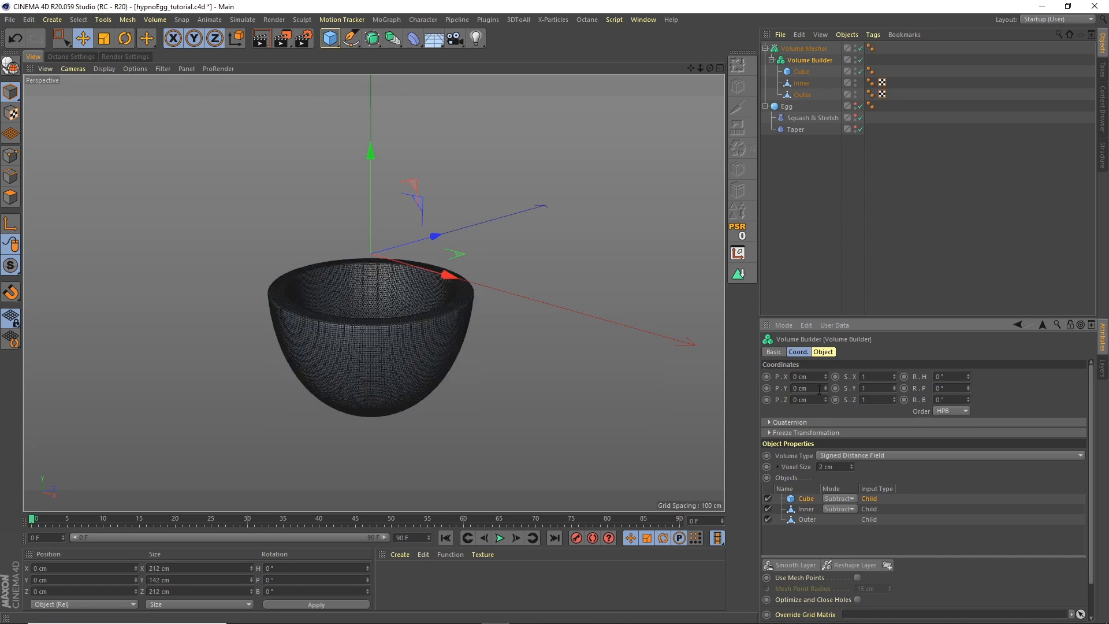
click(795, 565)
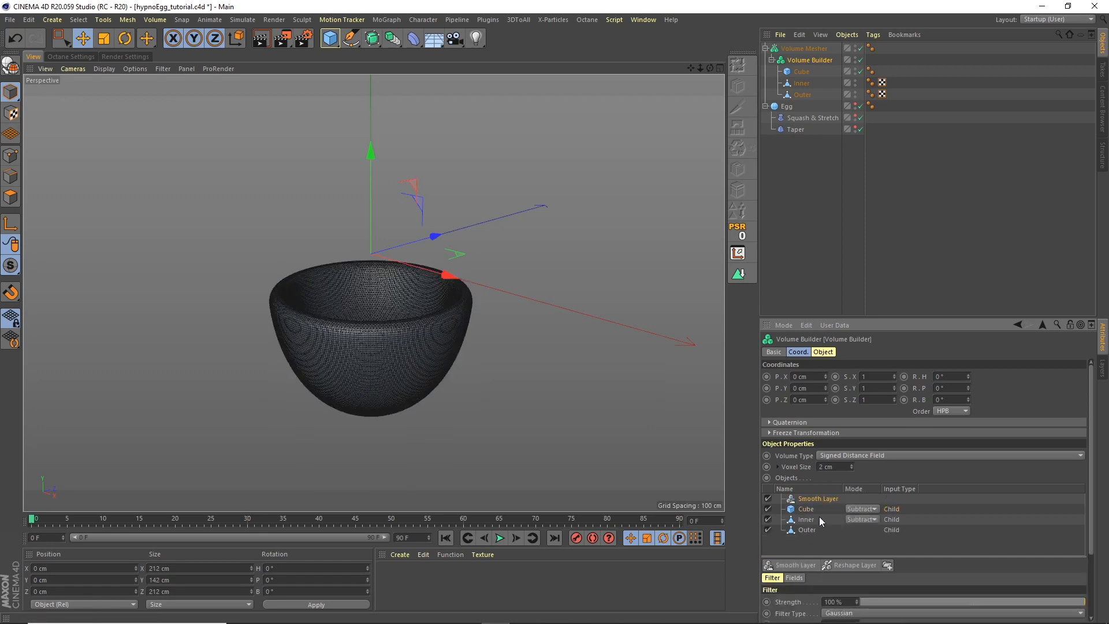
scroll(862, 531, down, 3)
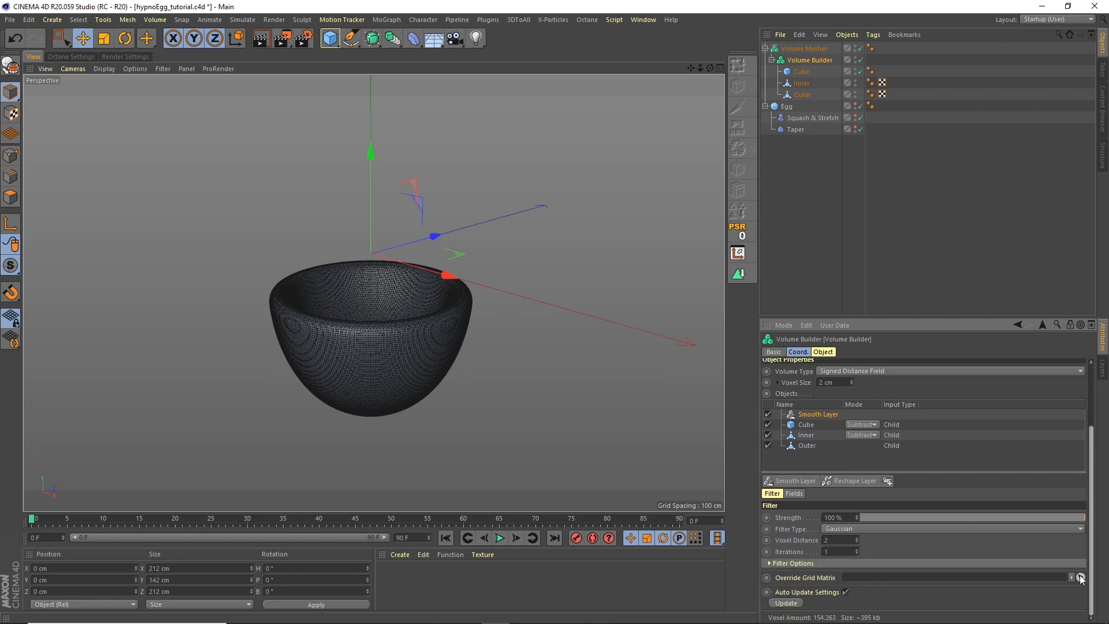
key(Tab)
click(809, 308)
- Add a sphere in the front view and set its type to Octahedron
key(F5)
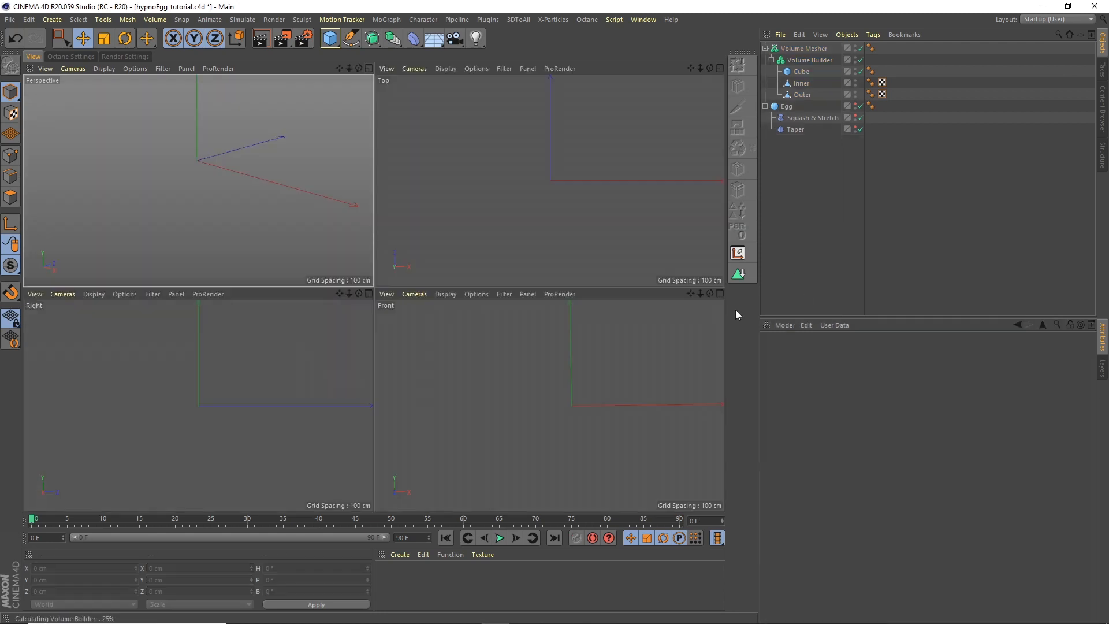
key(F4)
scroll(483, 256, up, 3)
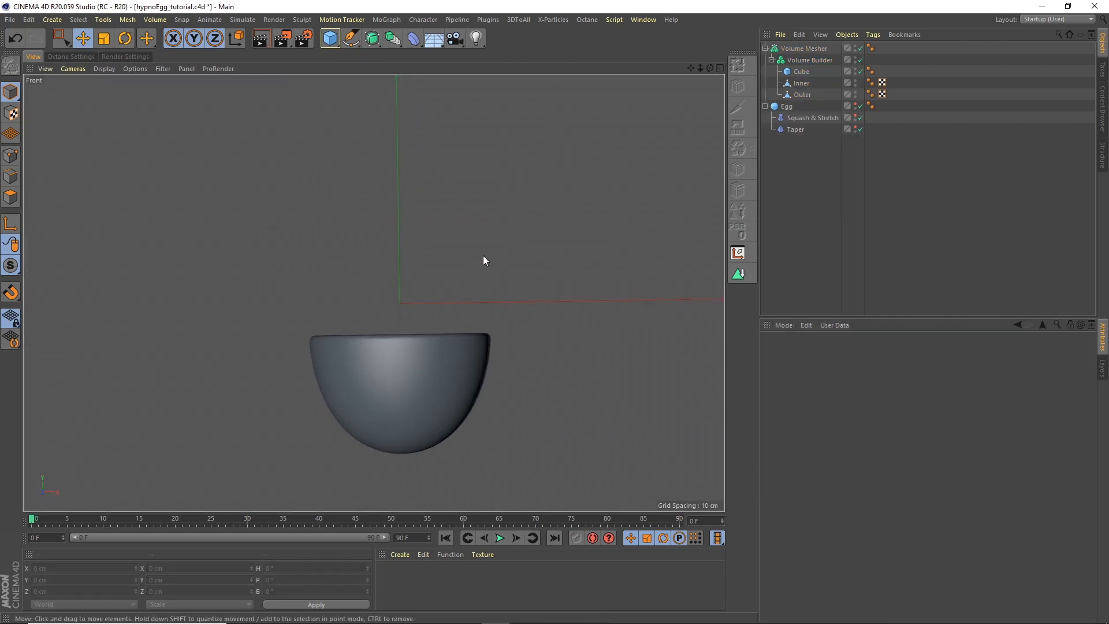
alt+middle_drag(469, 297, 451, 219)
alt+drag(477, 219, 482, 250)
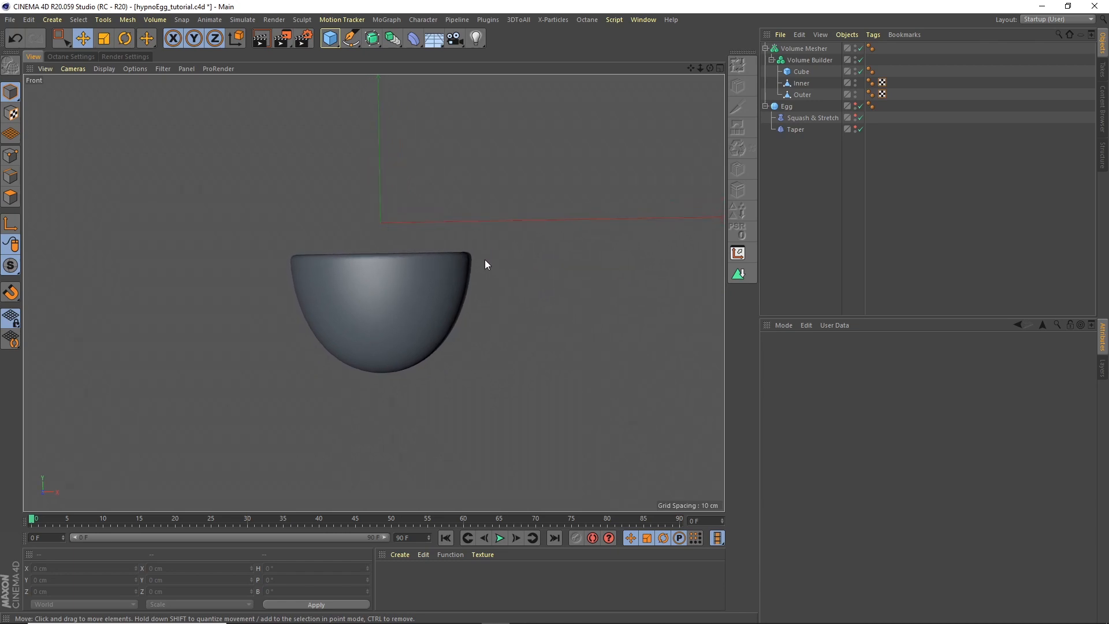
scroll(468, 292, down, 5)
alt+middle_drag(640, 201, 625, 222)
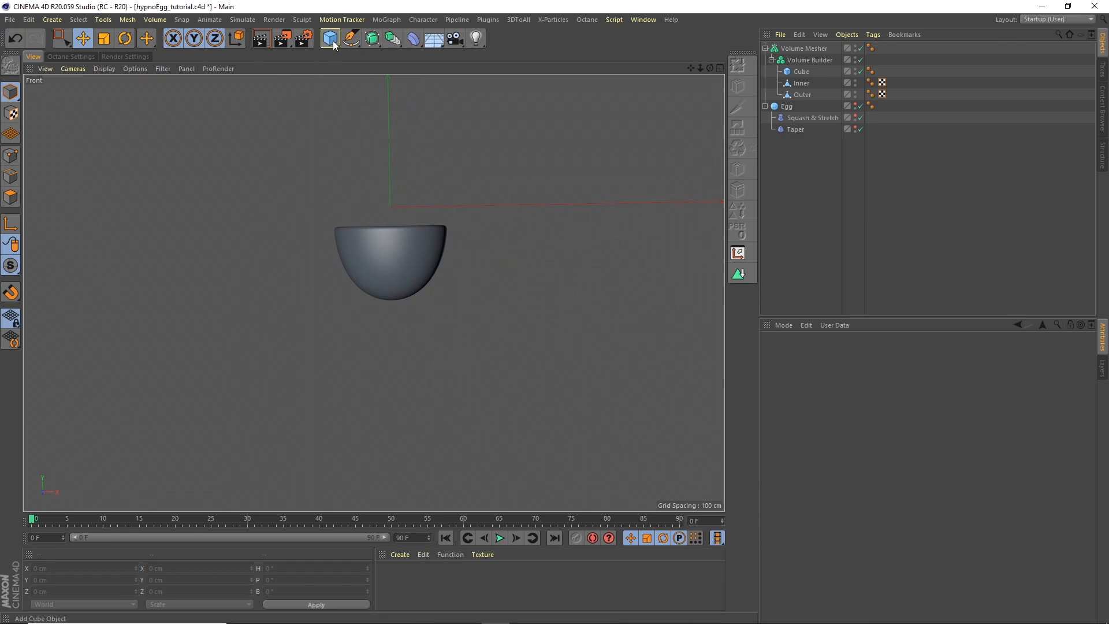
drag(334, 45, 541, 75)
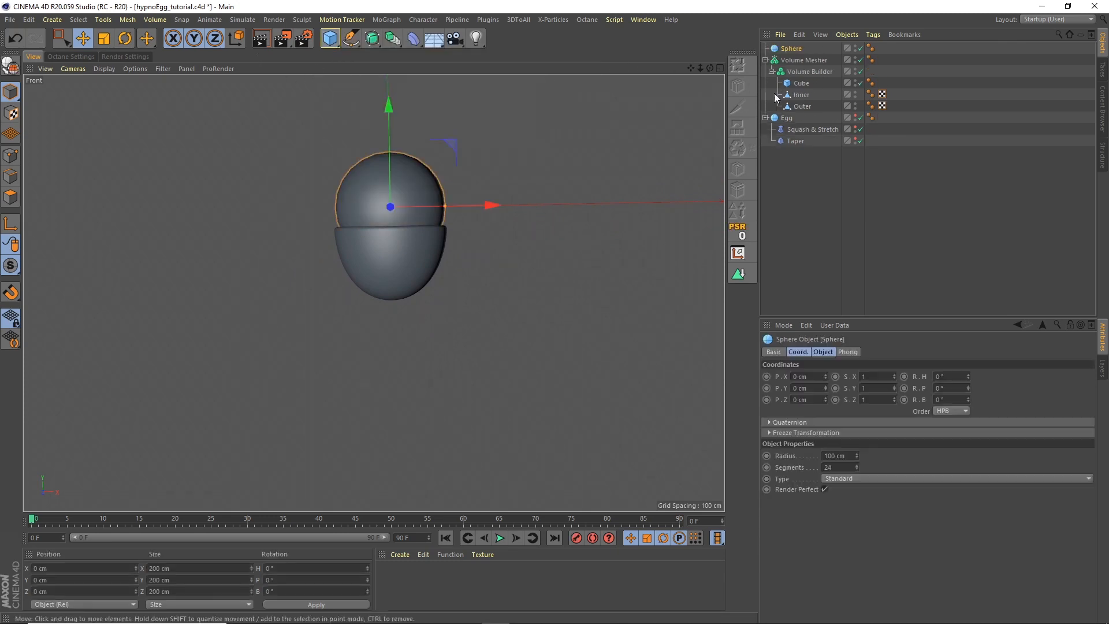
click(824, 352)
click(852, 400)
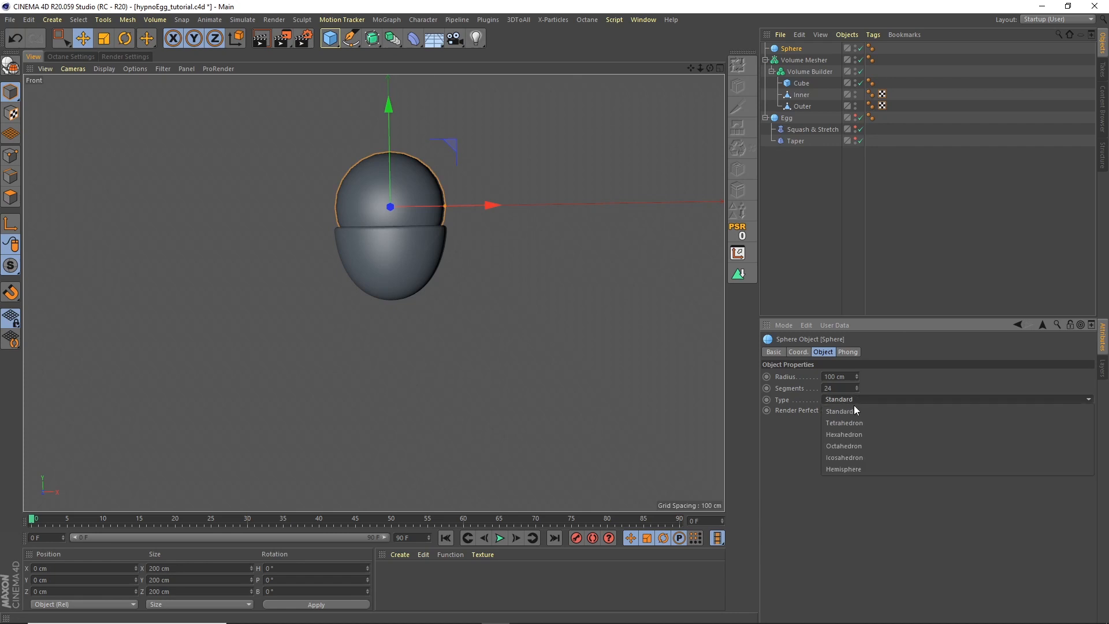
click(856, 446)
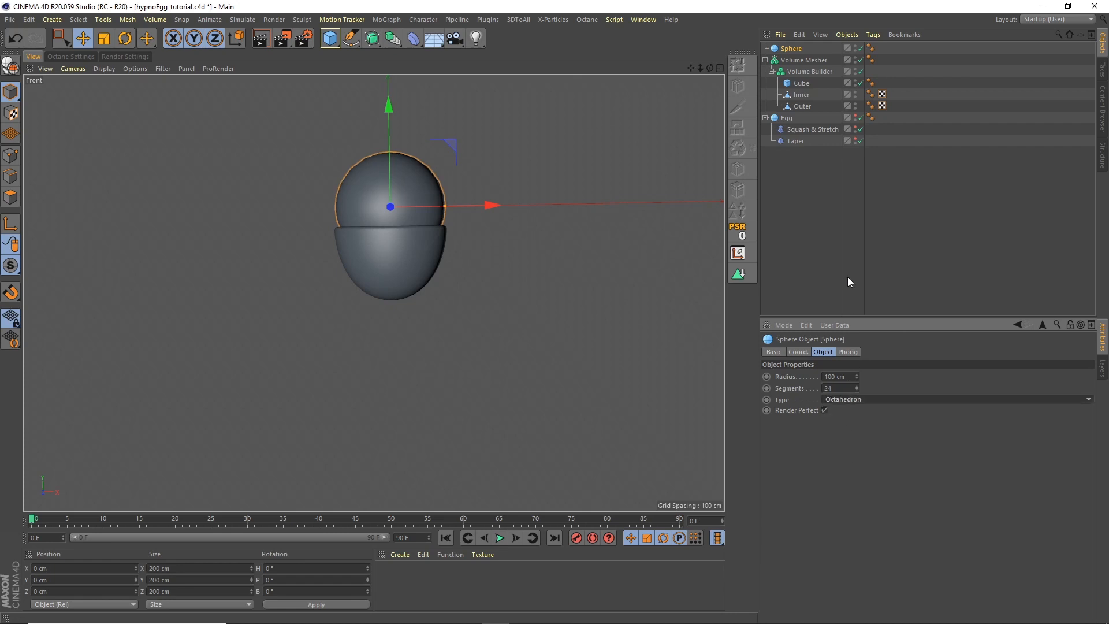
- Move the sphere below the cup, with its Y position set to -300 cm
drag(390, 106, 391, 275)
double_click(58, 580)
key(BackSpace)
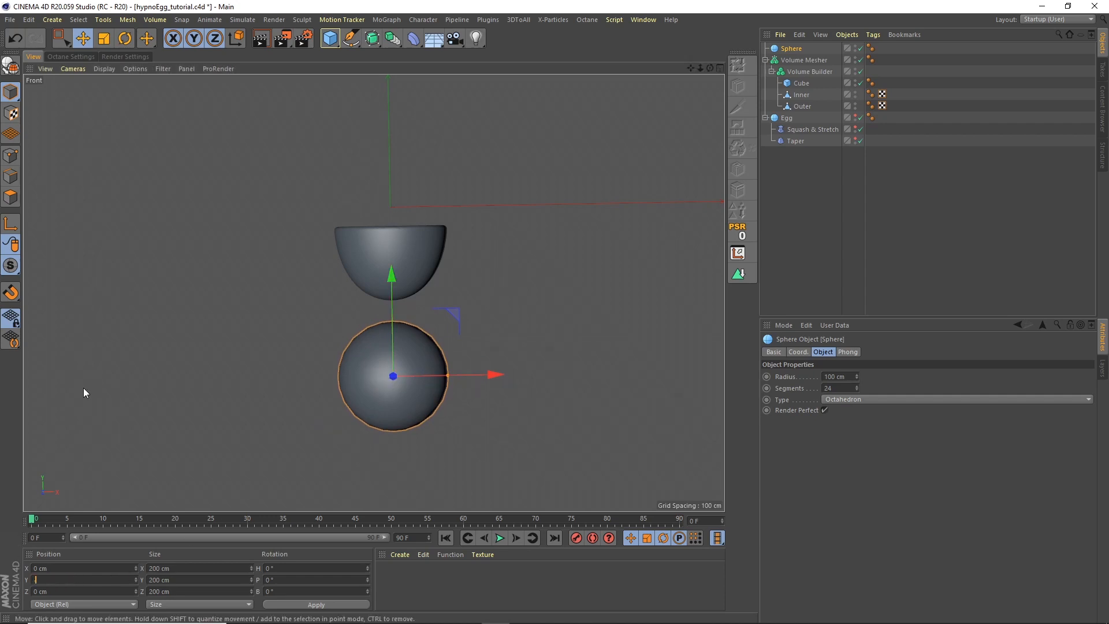
text(-300)
key(Return)
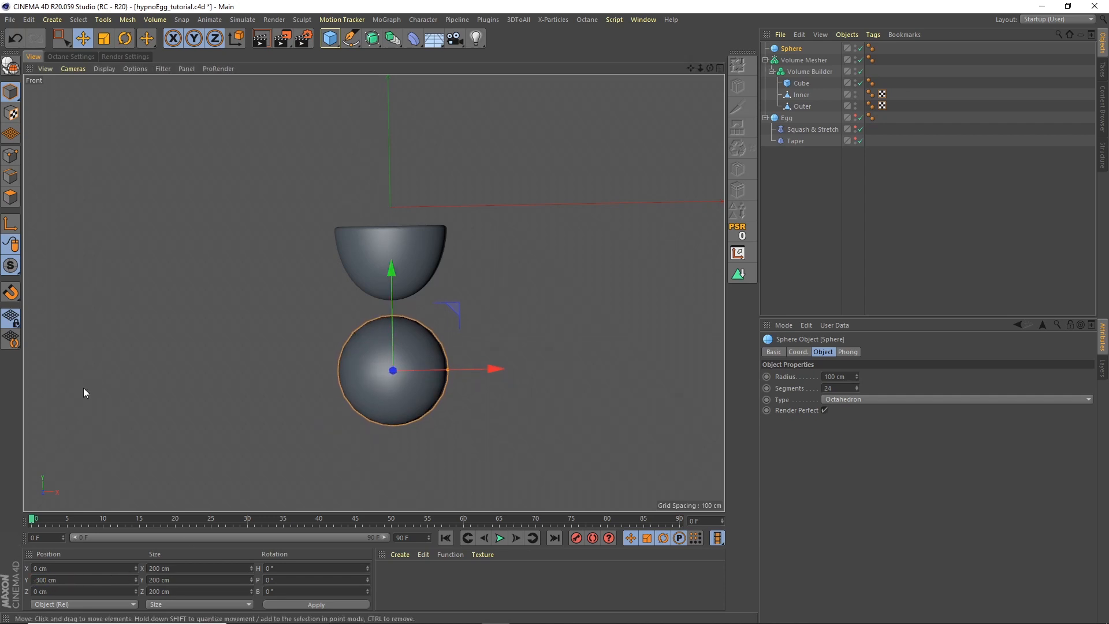
- Duplicate the Volume Builder's cube outside the hierarchy and move the copy down over the sphere's lower part, to about Y -380 cm
click(803, 83)
key(ctrl+c)
key(ctrl+v)
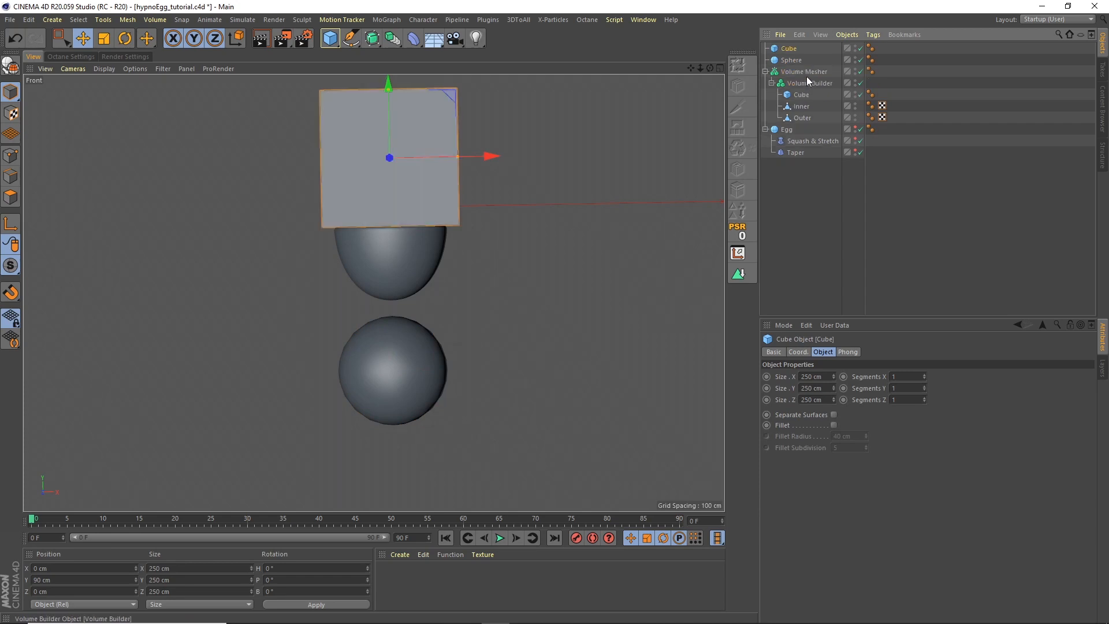
drag(387, 84, 400, 335)
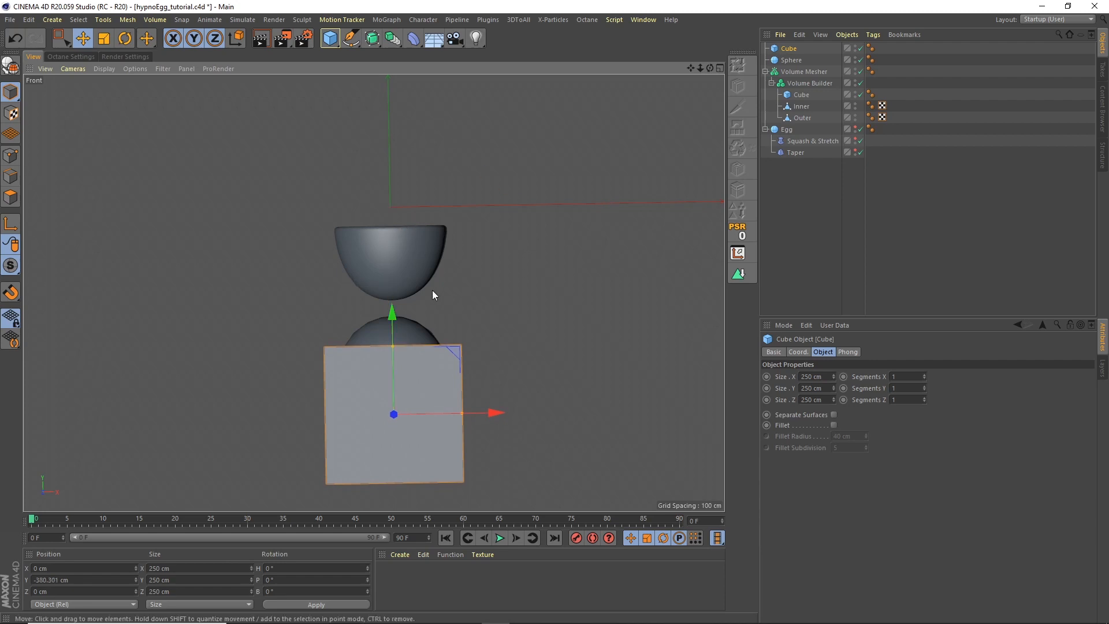
click(372, 38)
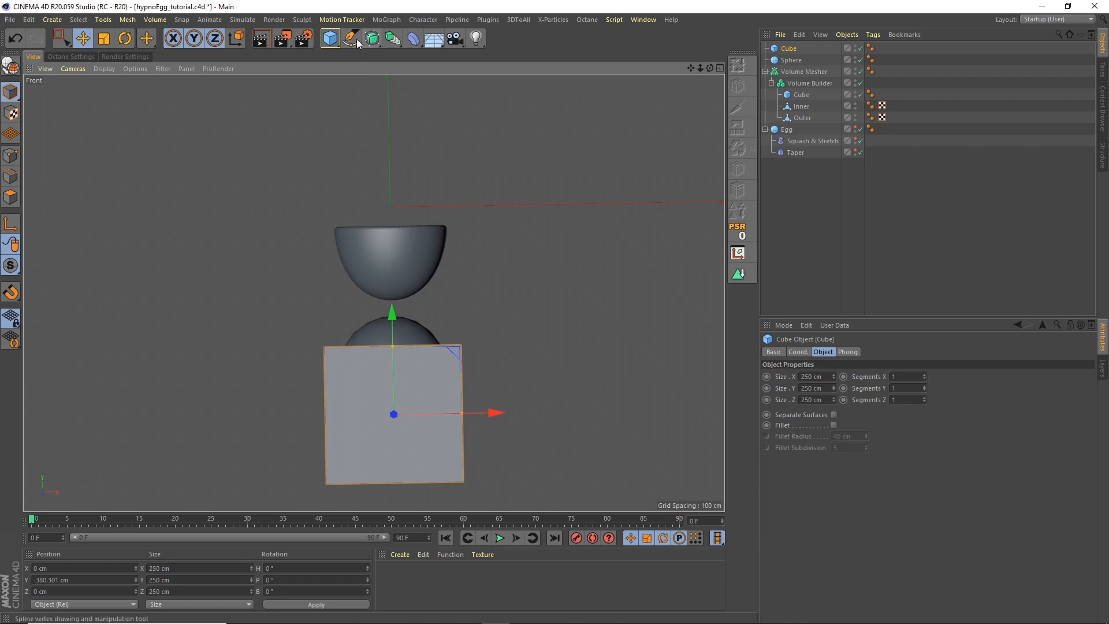
drag(355, 46, 367, 53)
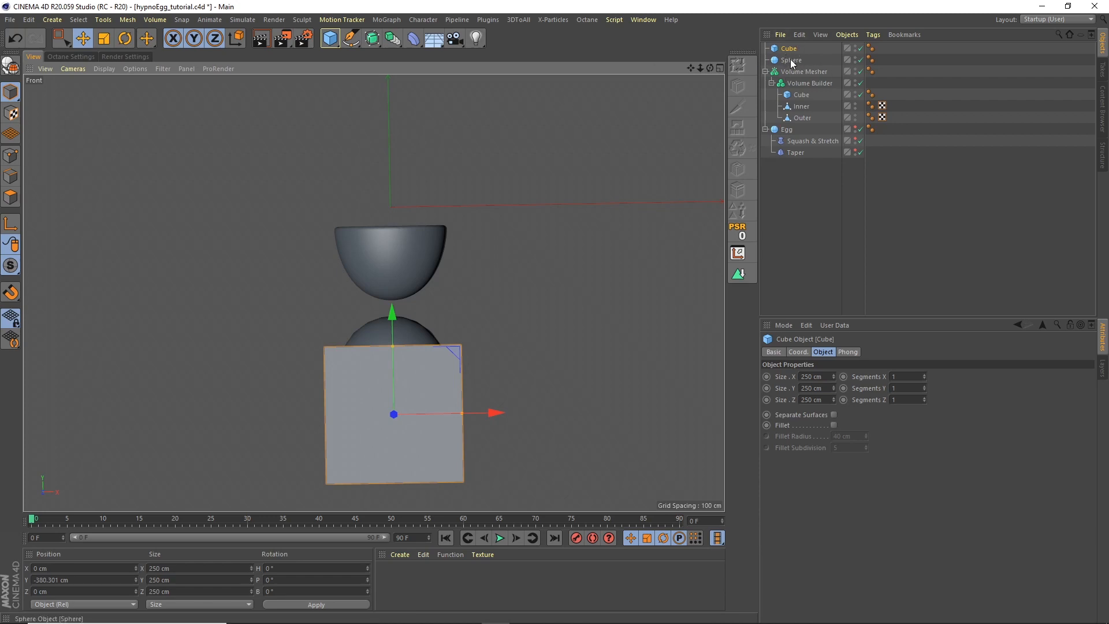
- Move the new sphere and cube copy into the Volume Builder, placing them below the Outer egg mesh in the hierarchy
mouse_move(791, 62)
mouse_down()
mouse_move(812, 124)
mouse_move(801, 69)
mouse_move(803, 80)
mouse_up()
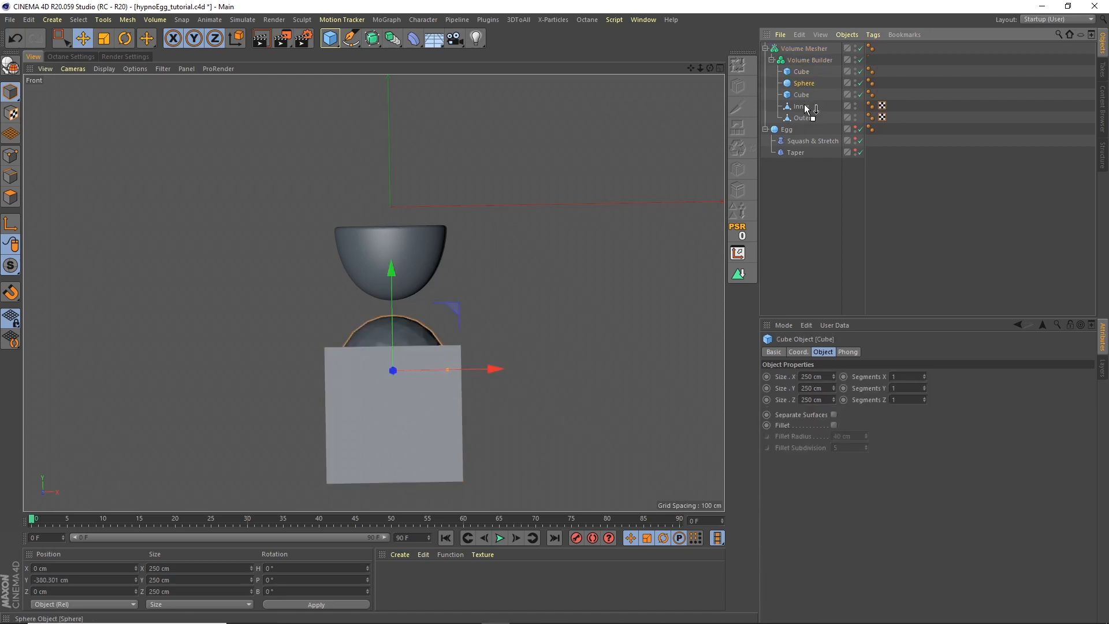
drag(808, 121, 806, 112)
click(802, 73)
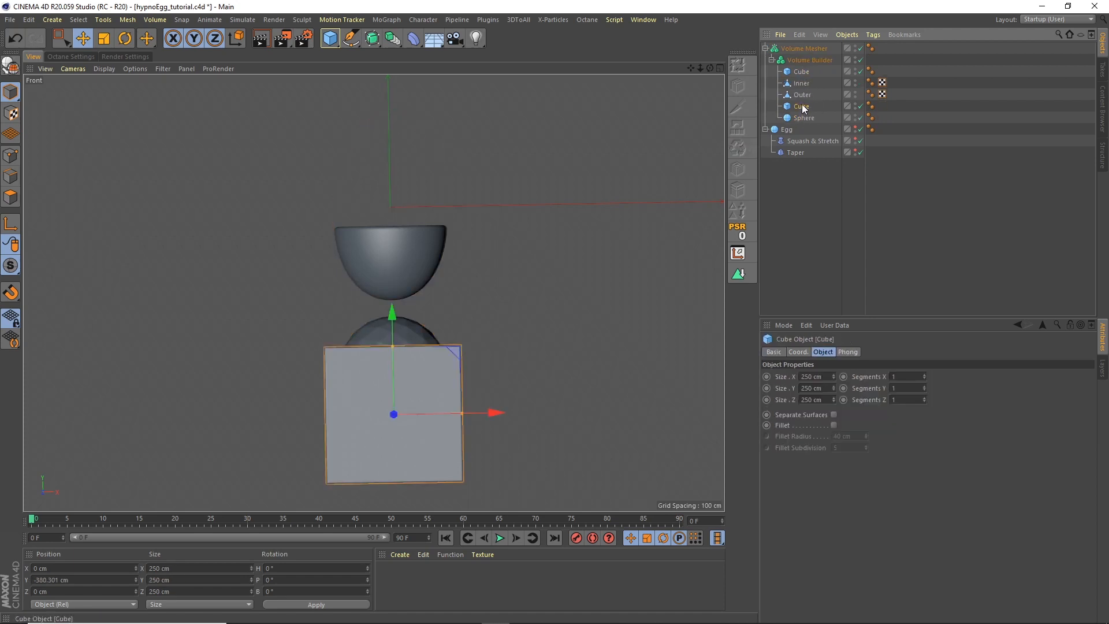
- Rename the Volume Builder's upper cube Top Cut and the lower cube Base Cut
double_click(803, 72)
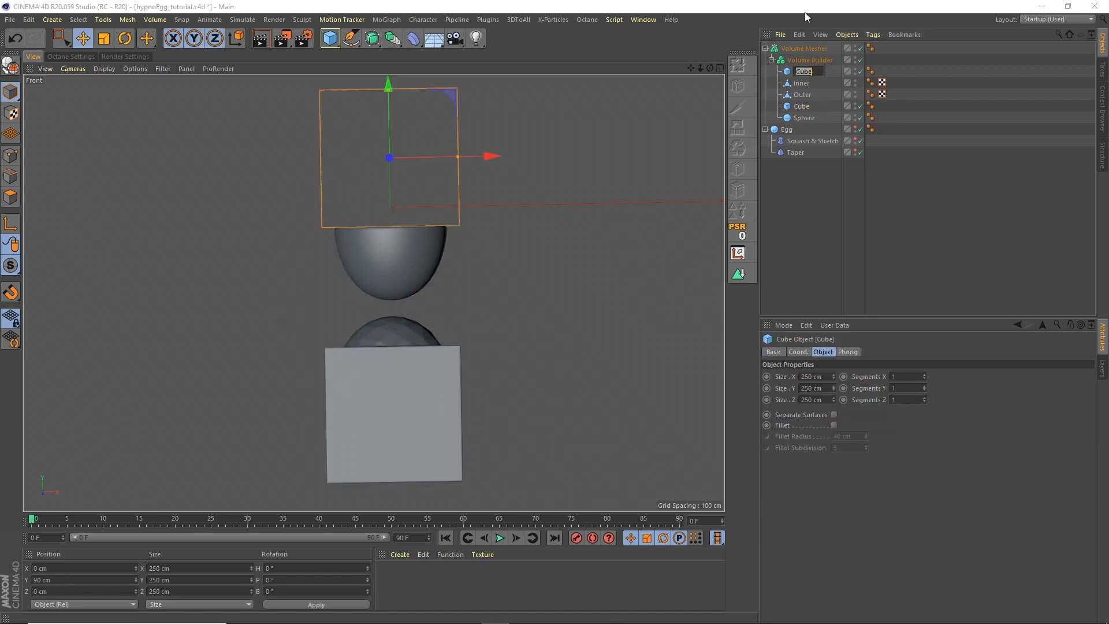
text(Top Cut)
key(Return)
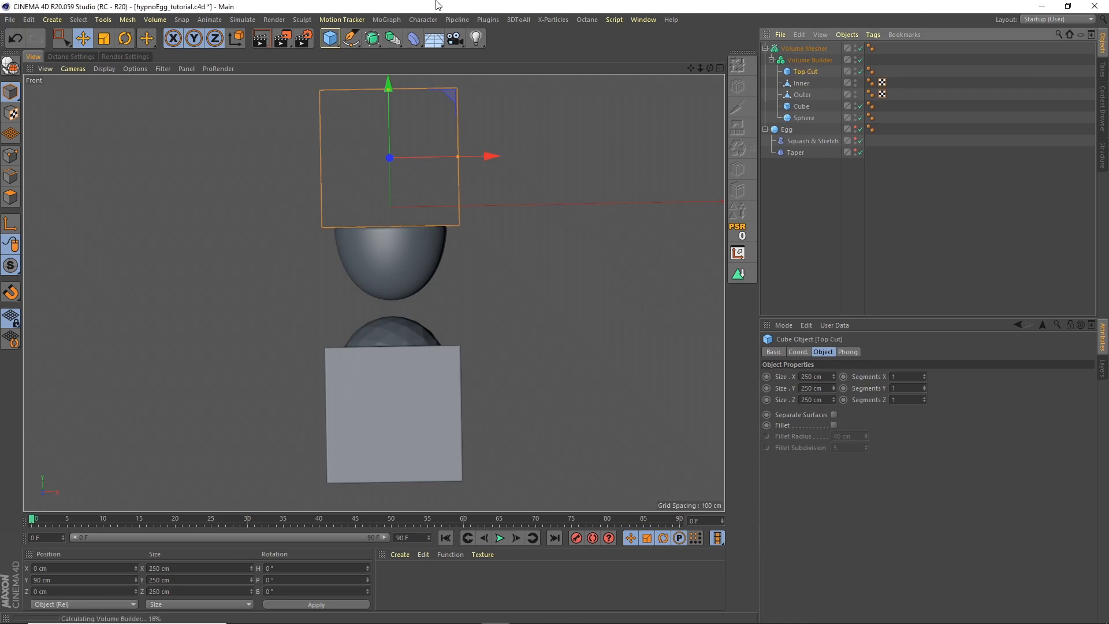
double_click(804, 106)
text(Ba)
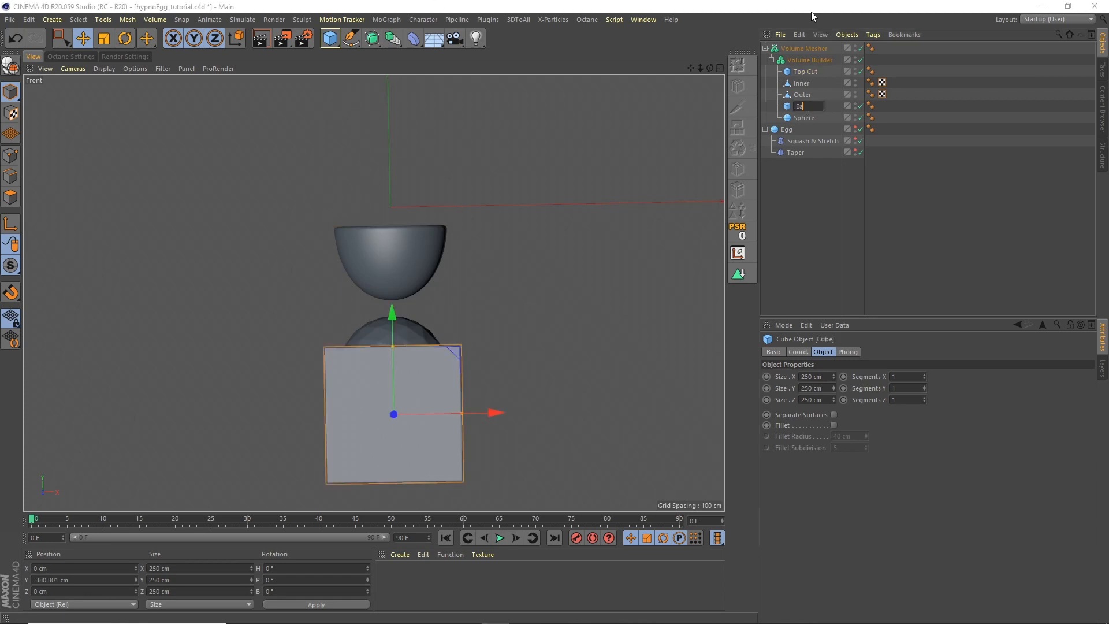
text(se Cut)
key(Return)
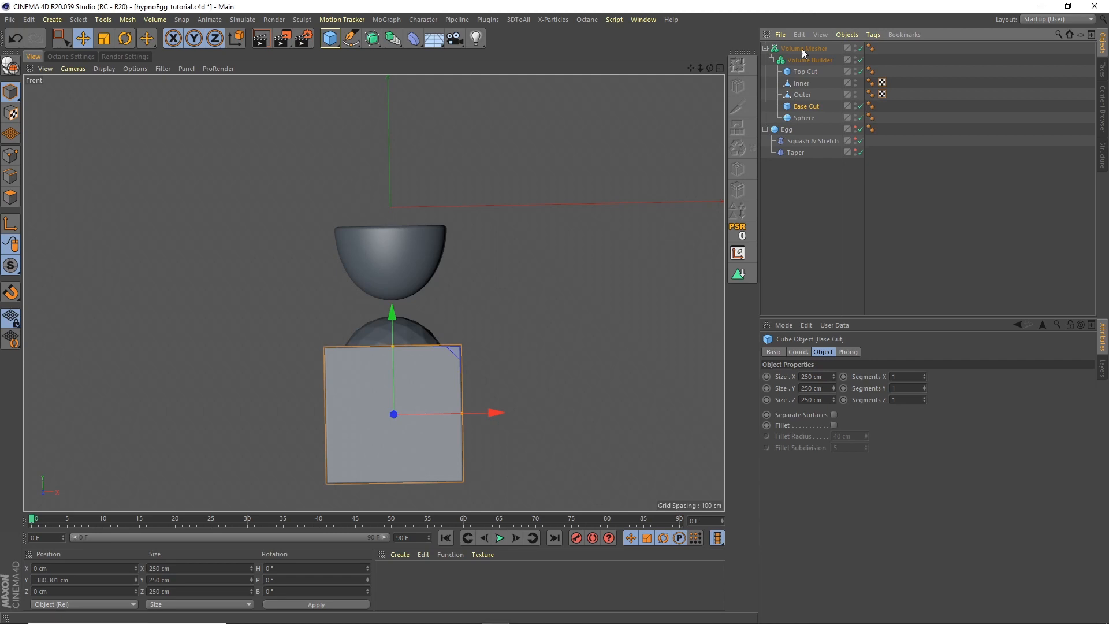
- Rename the sphere in the Volume Builder to Base
click(803, 116)
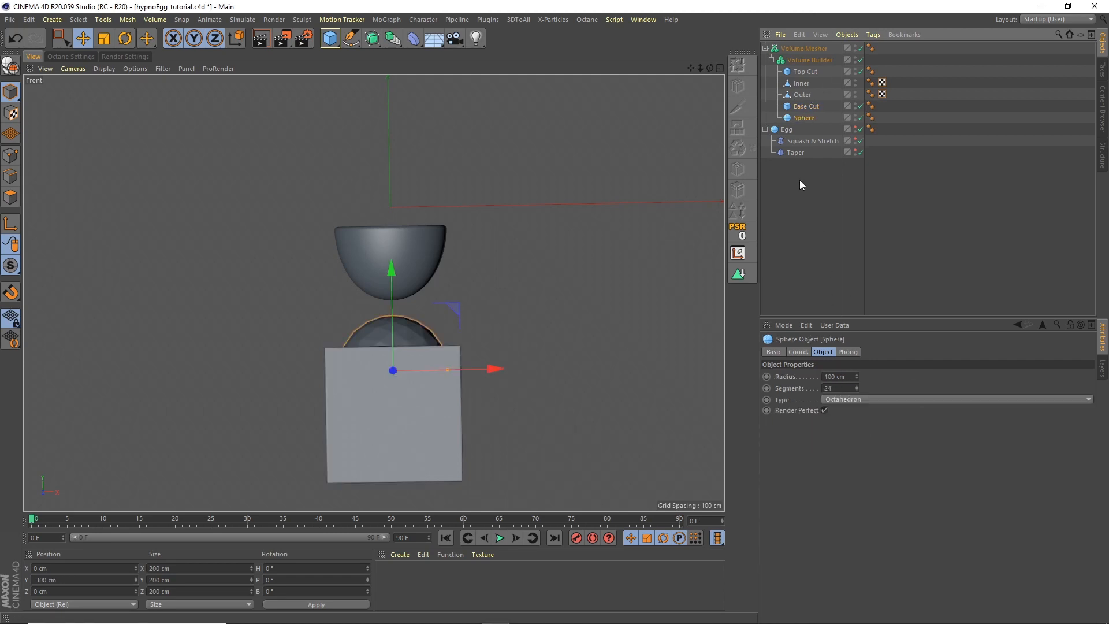
double_click(803, 118)
text(Base)
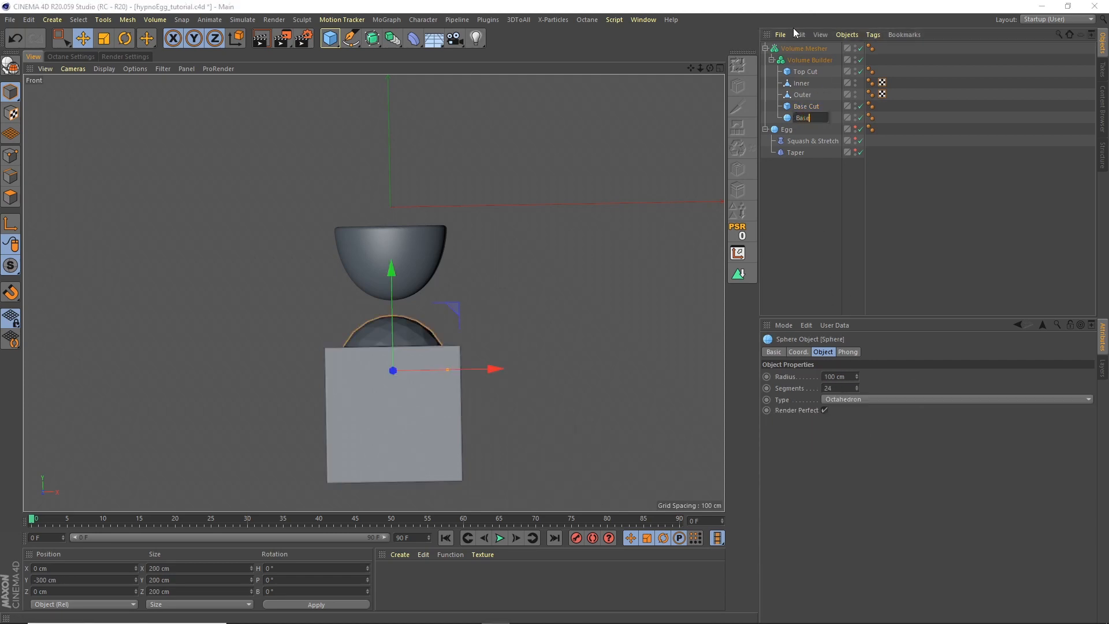
key(Return)
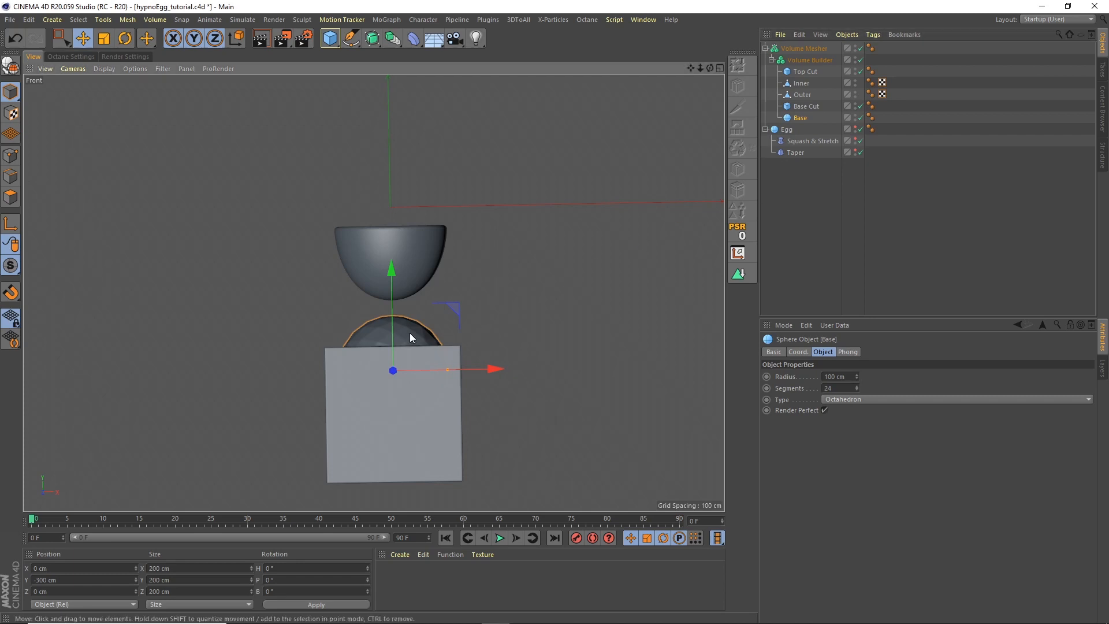
- Enlarge the Volume Builder's object list and enable Perfect Primitive for Base
scroll(410, 338, up, 5)
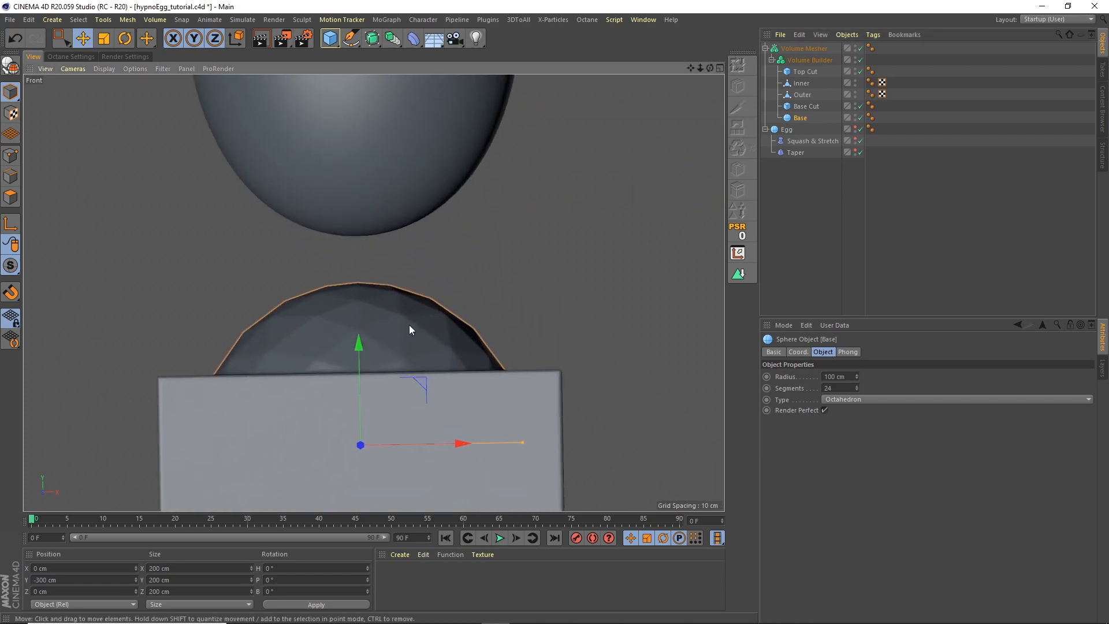
click(803, 60)
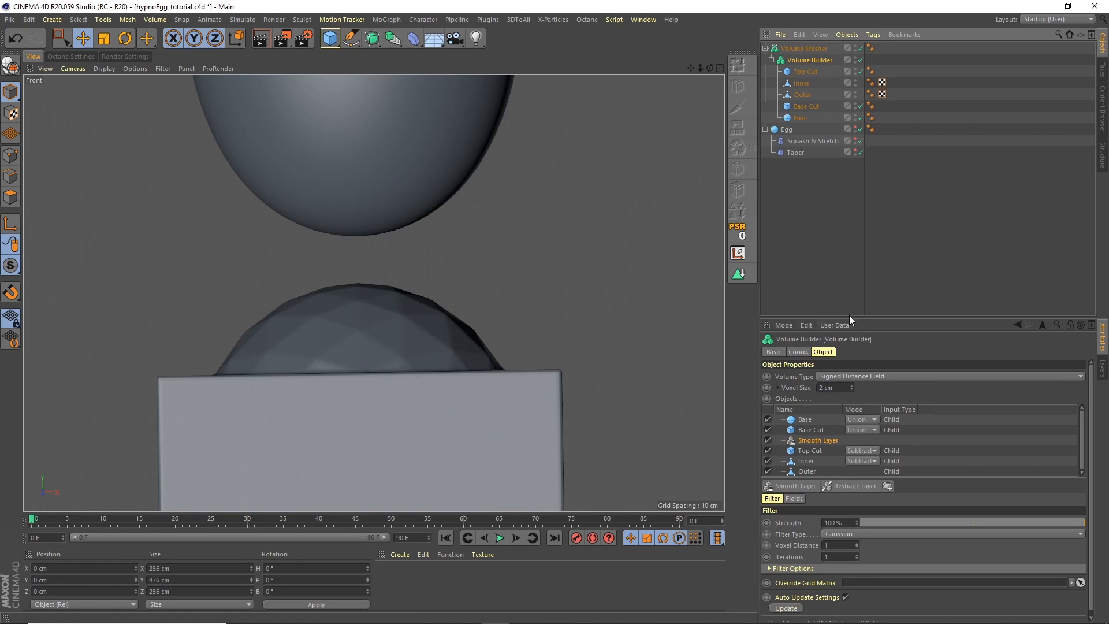
drag(849, 317, 847, 194)
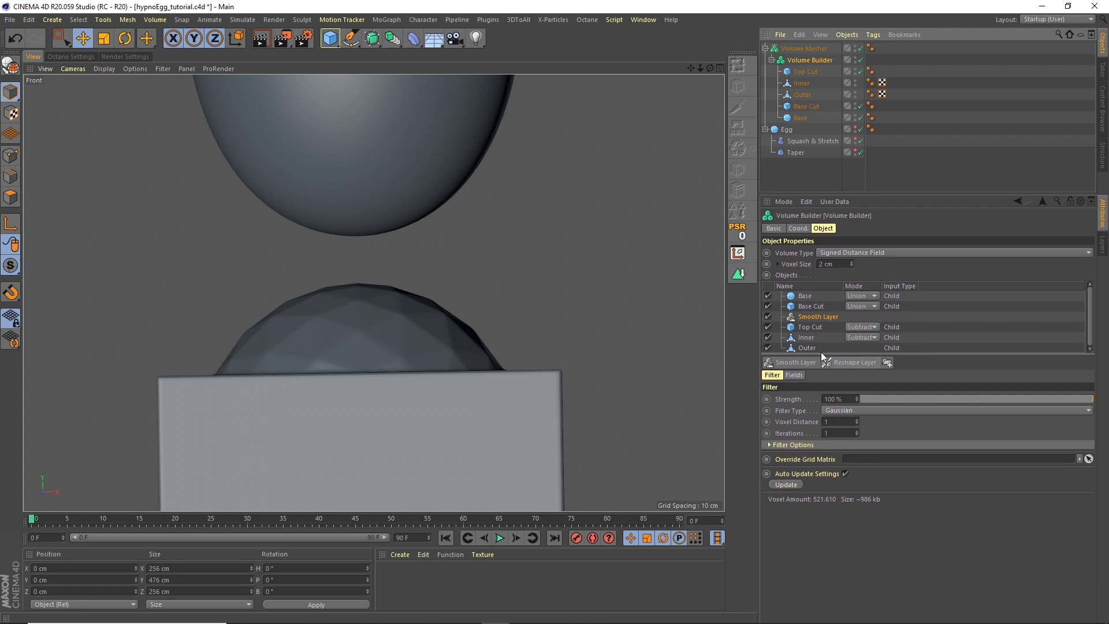
drag(823, 356, 824, 446)
click(804, 298)
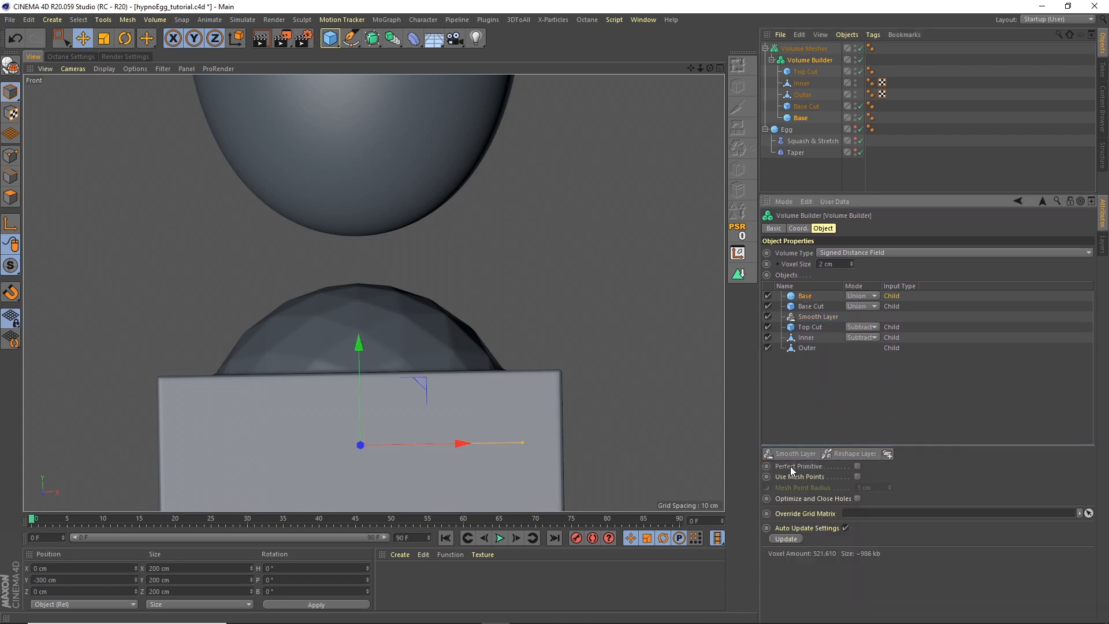
click(857, 467)
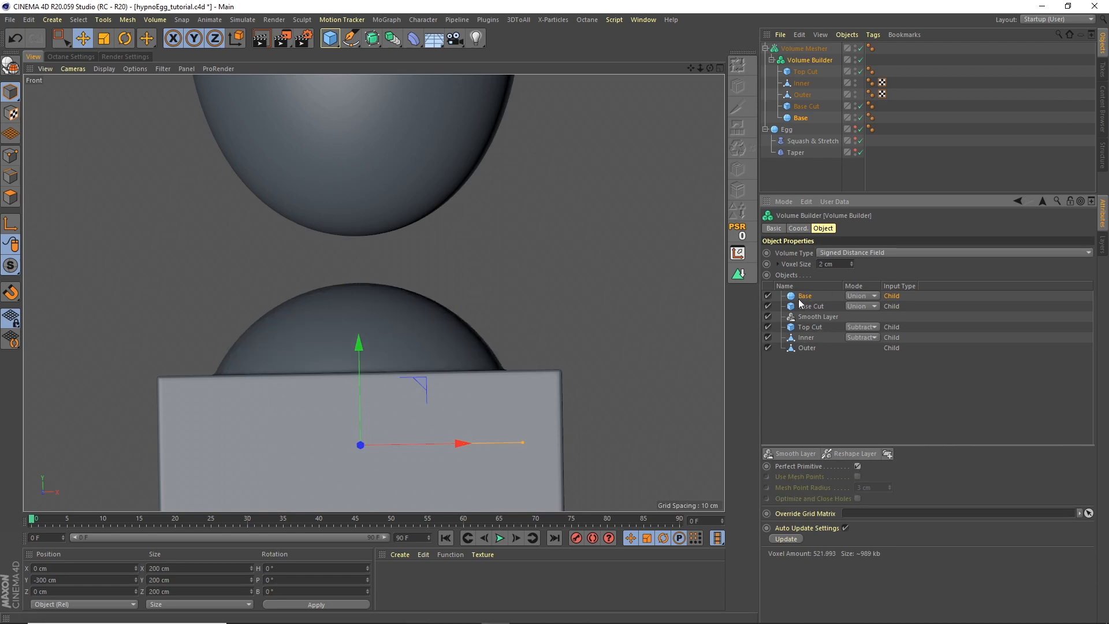
- Reorder the Volume Builder's object list with Base last and Base Cut just above it, and set Base Cut to Subtract
drag(801, 303, 806, 355)
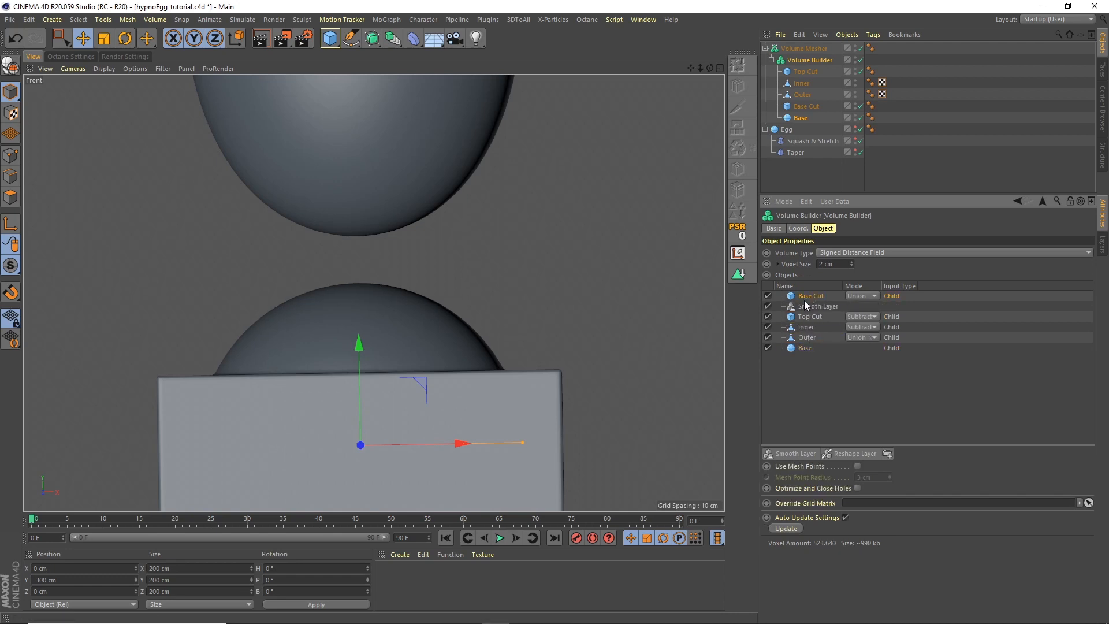
drag(807, 302, 811, 355)
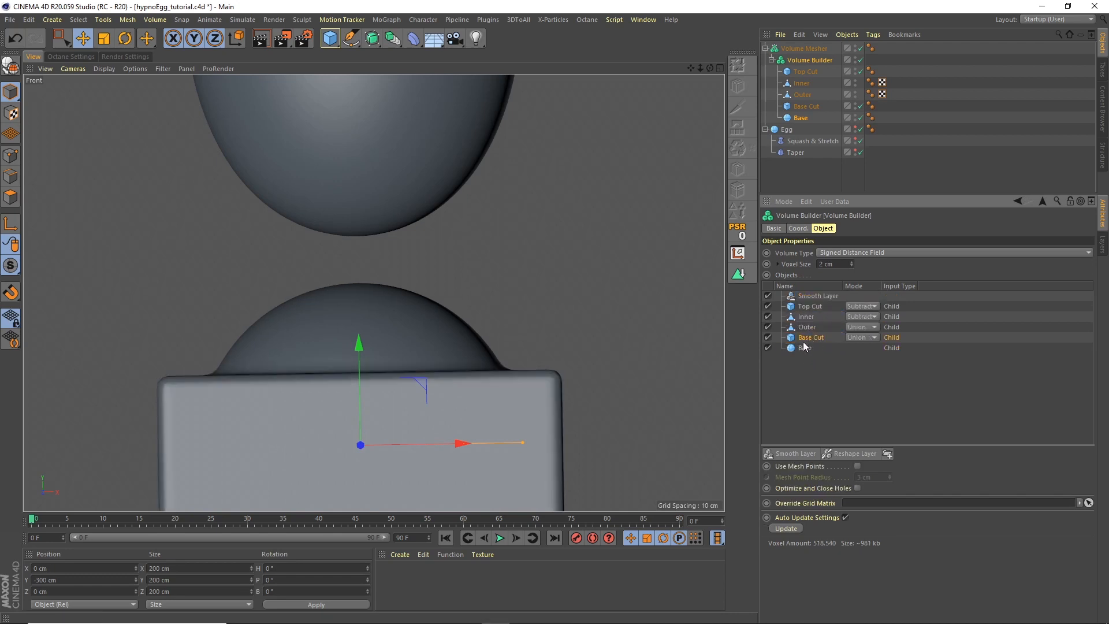
click(862, 337)
click(863, 349)
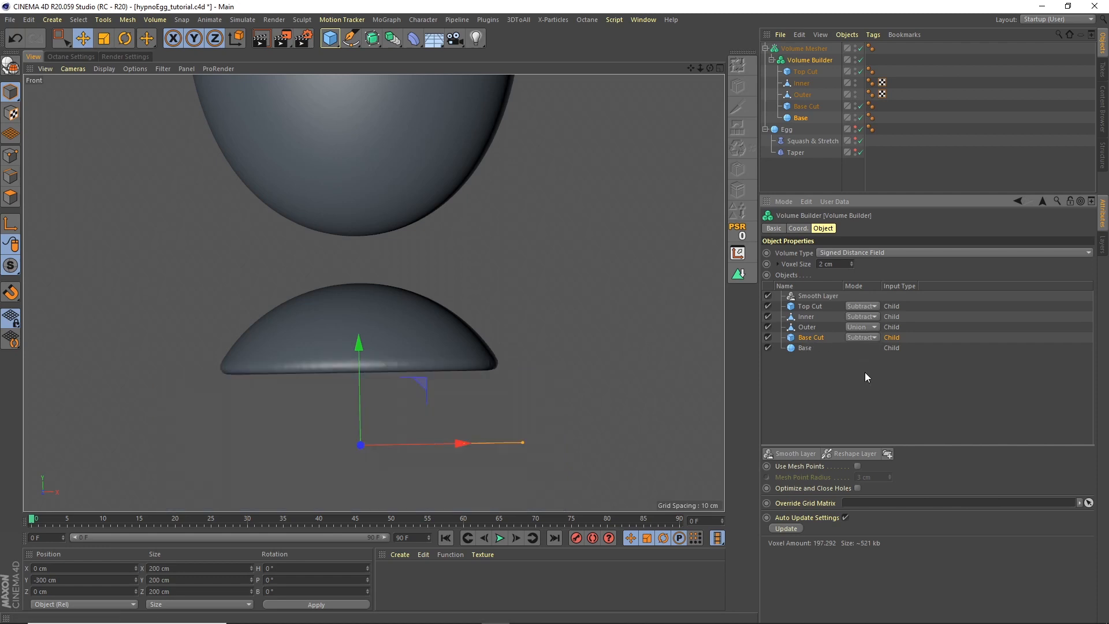
- Add a cylinder and move it down to about Y -139 cm to bridge the cup and its base
mouse_move(701, 68)
mouse_down()
mouse_move(686, 86)
mouse_move(709, 63)
mouse_up()
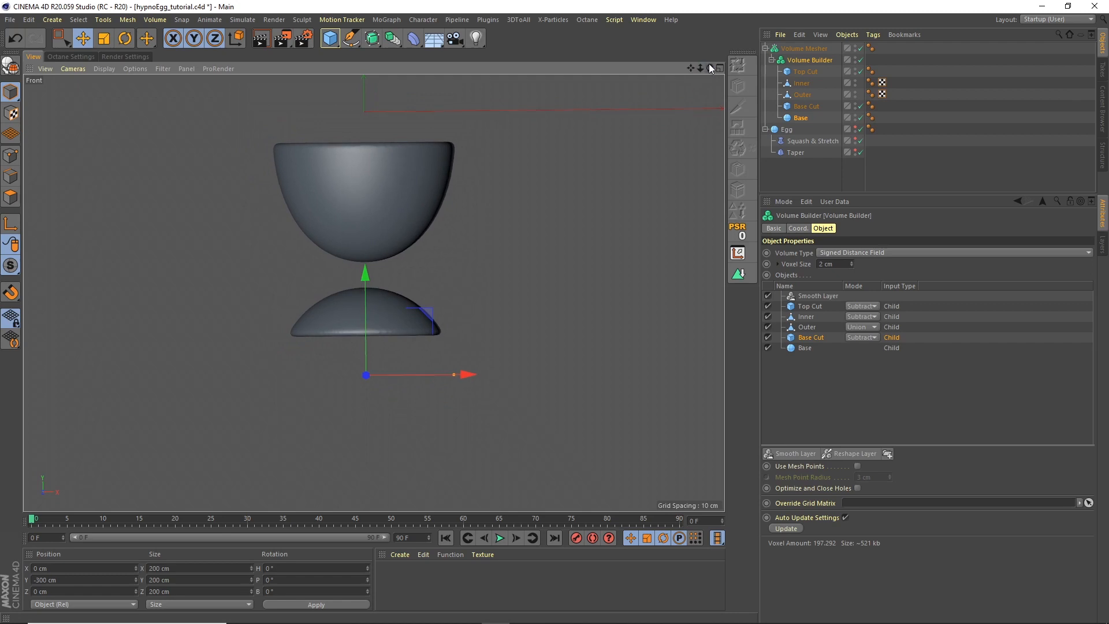
drag(330, 38, 551, 57)
drag(363, 94, 373, 209)
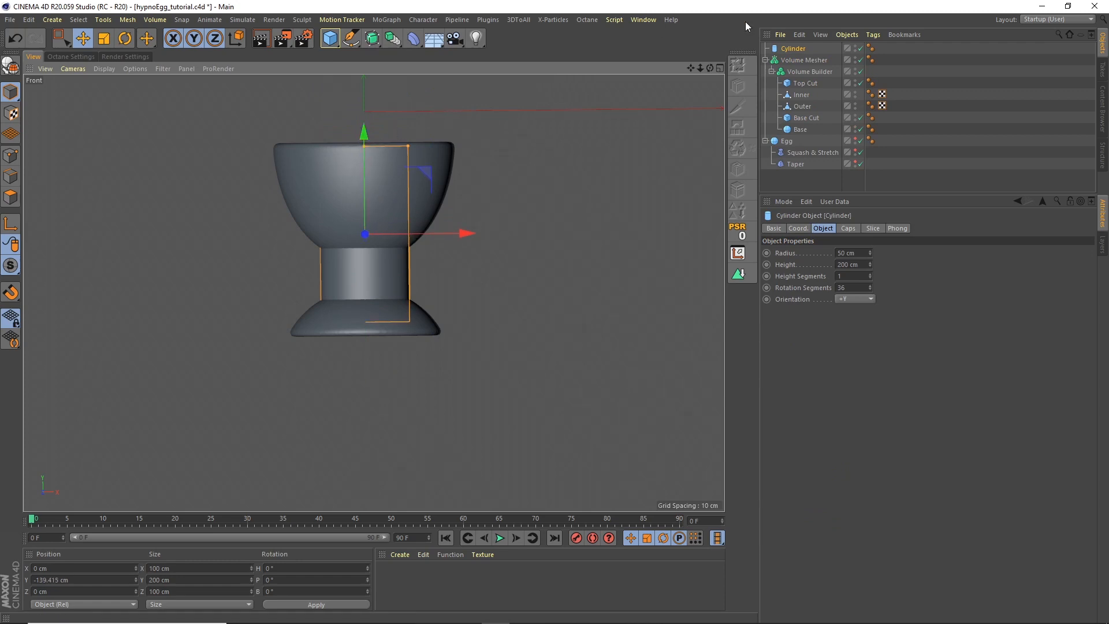
- Place the cylinder inside the Volume Builder and order it between Outer and Base Cut, beneath the Smooth Layer
click(801, 70)
drag(804, 49, 808, 112)
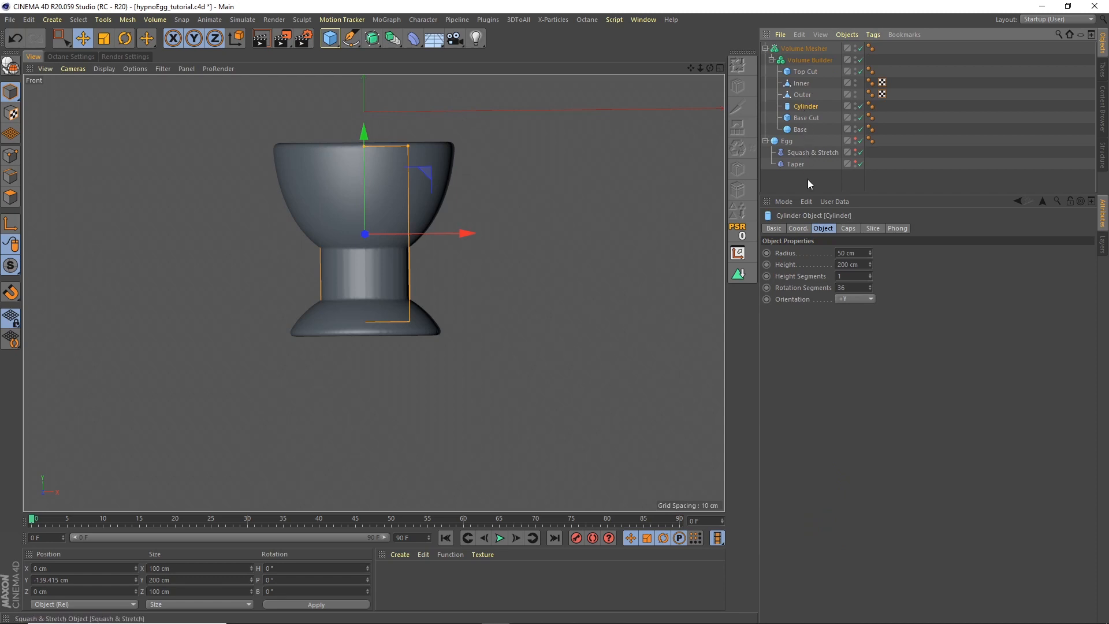
click(805, 60)
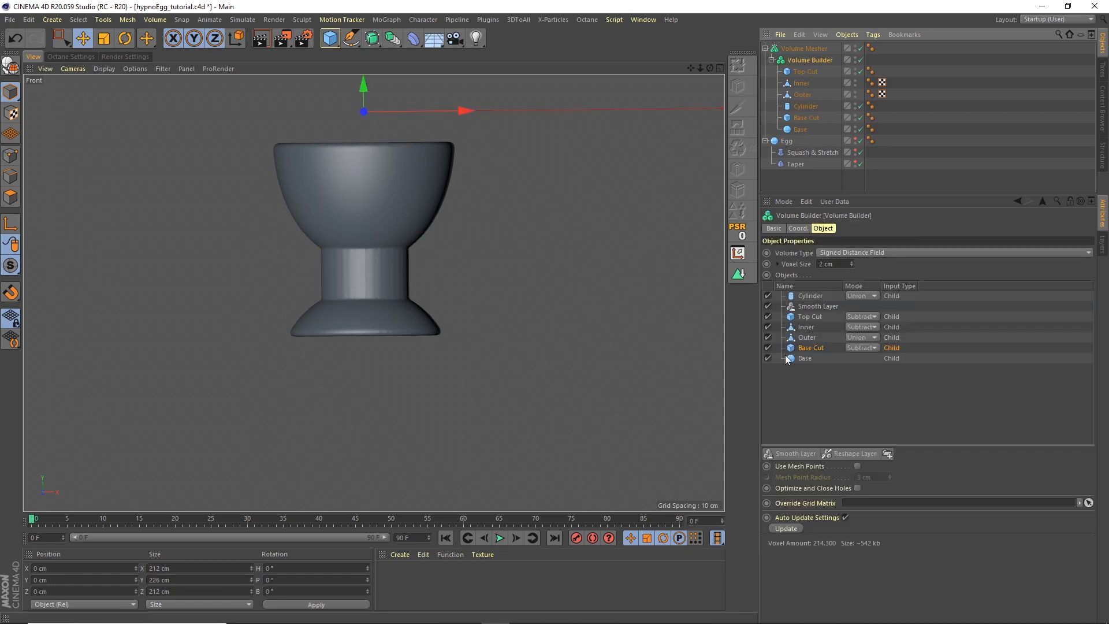
drag(809, 298, 815, 342)
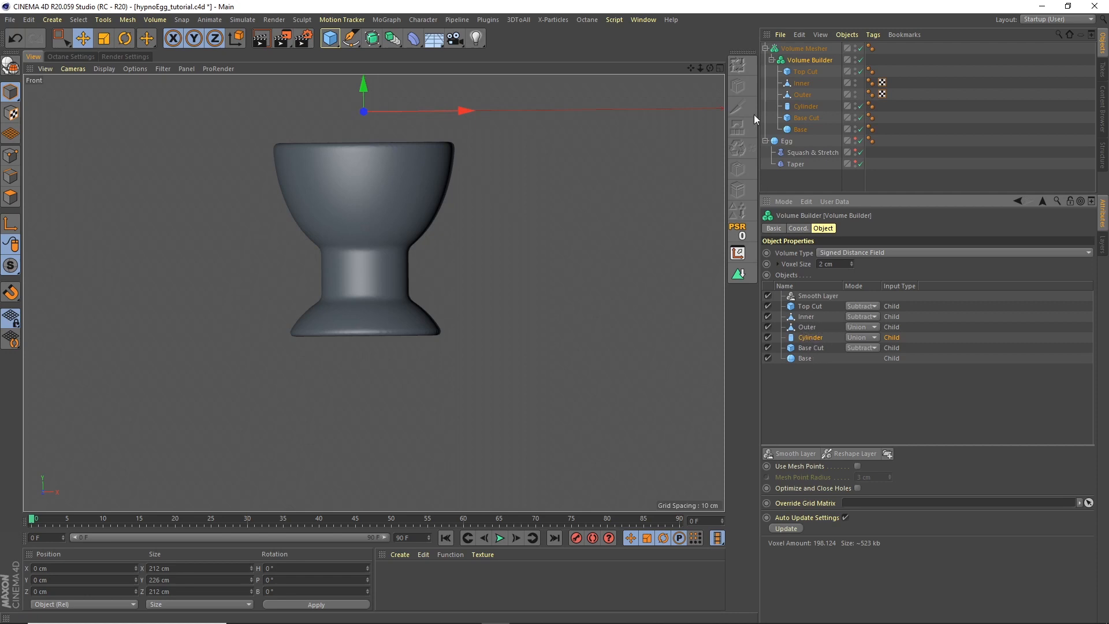
- Add a Taper deformer as a child of the cylinder and fit it to its parent
click(720, 69)
click(369, 68)
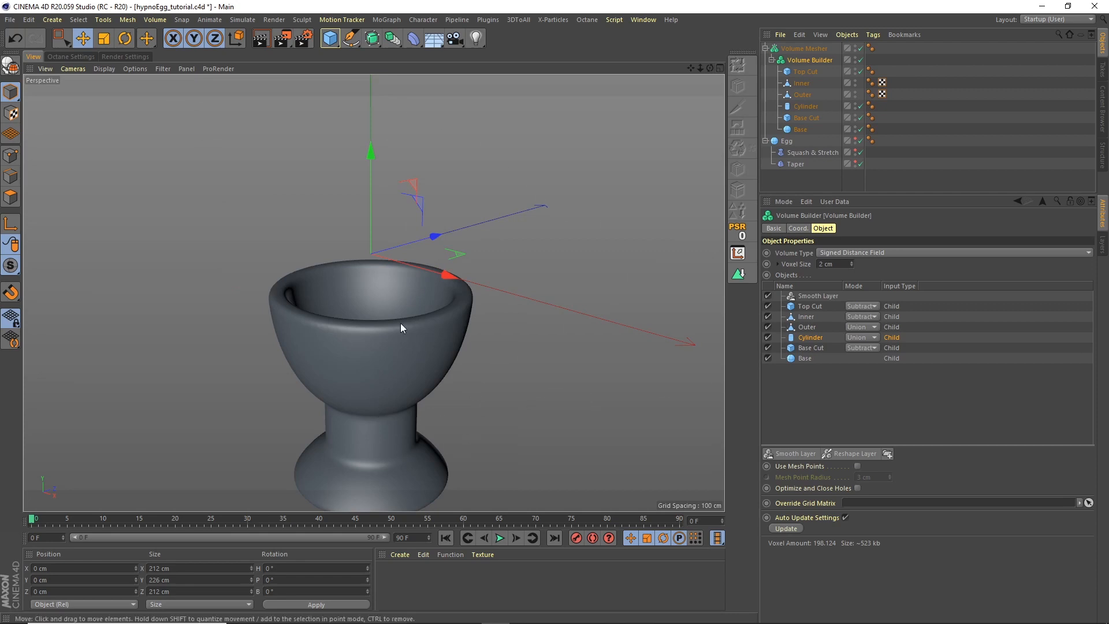
click(720, 68)
click(718, 296)
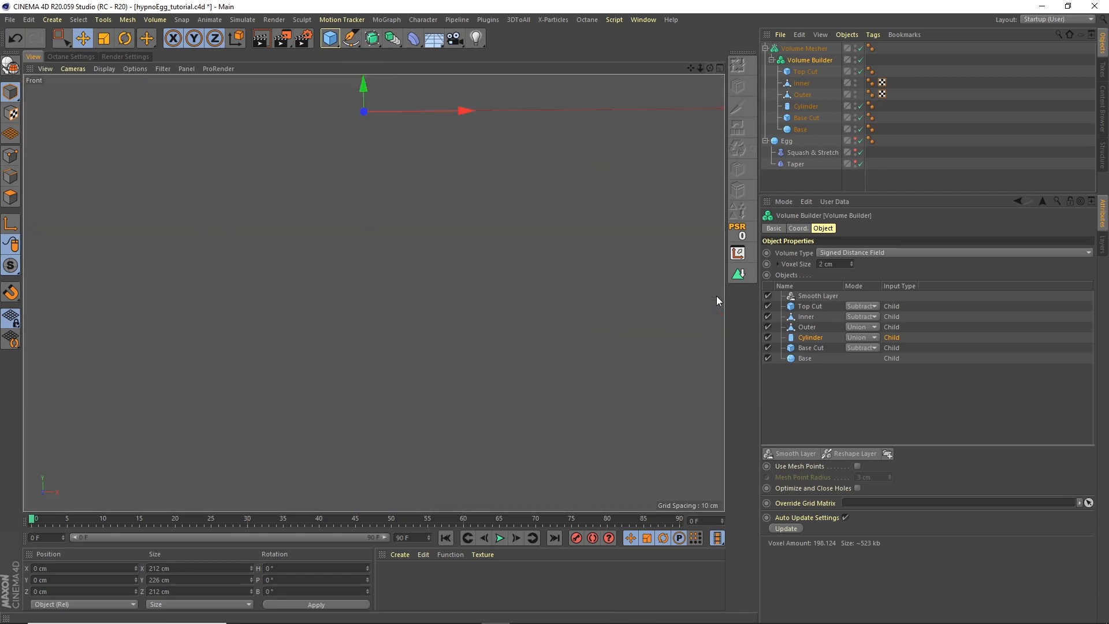
click(783, 106)
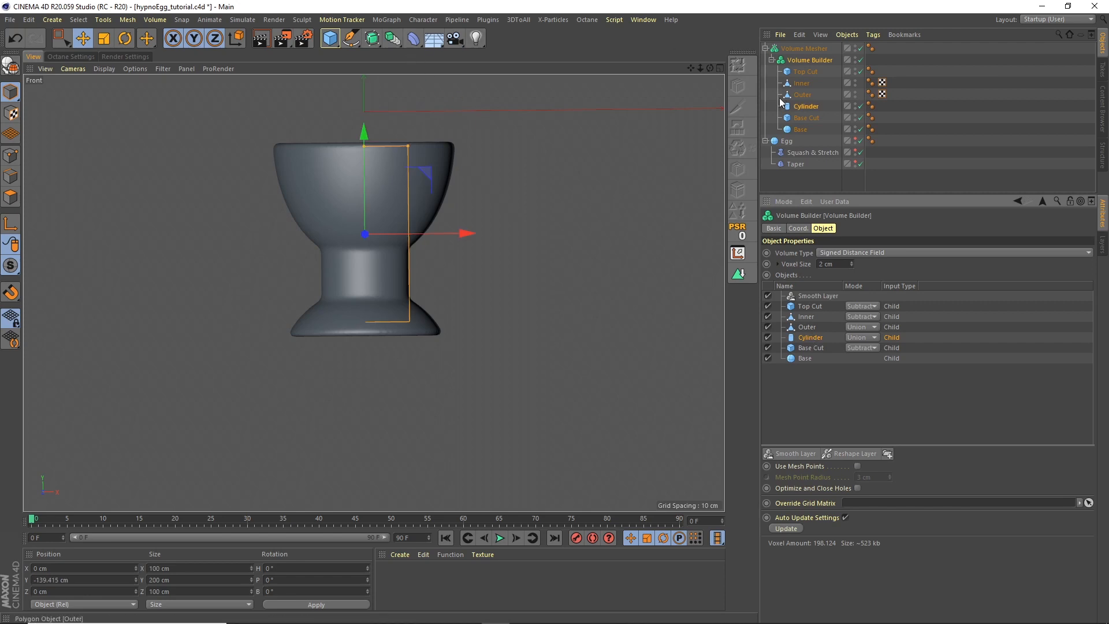
click(414, 38)
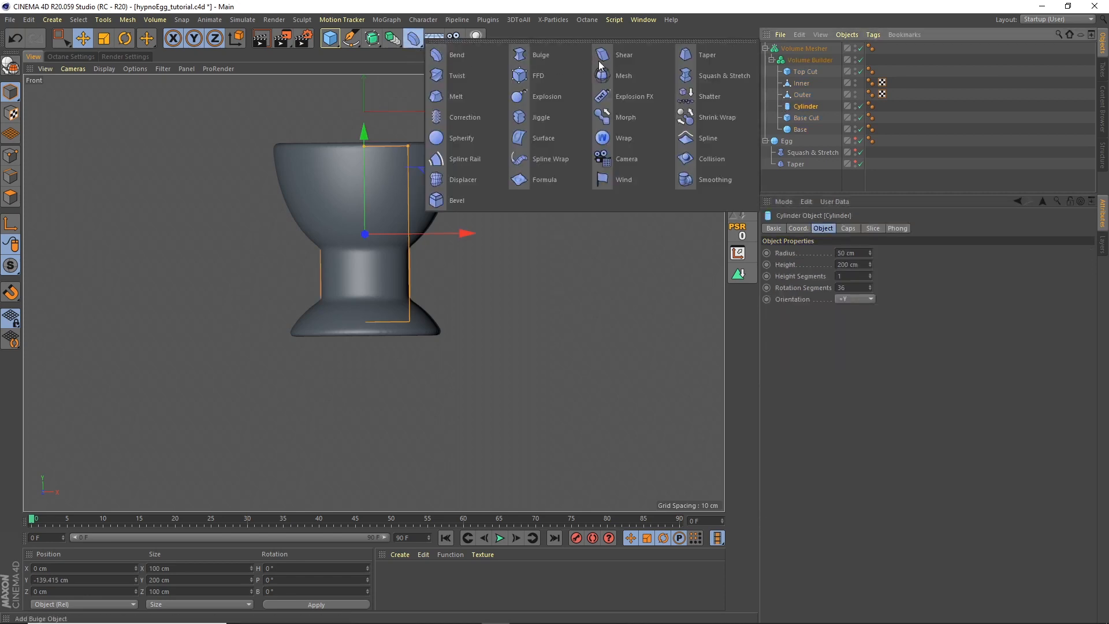
click(704, 55)
drag(799, 52, 811, 118)
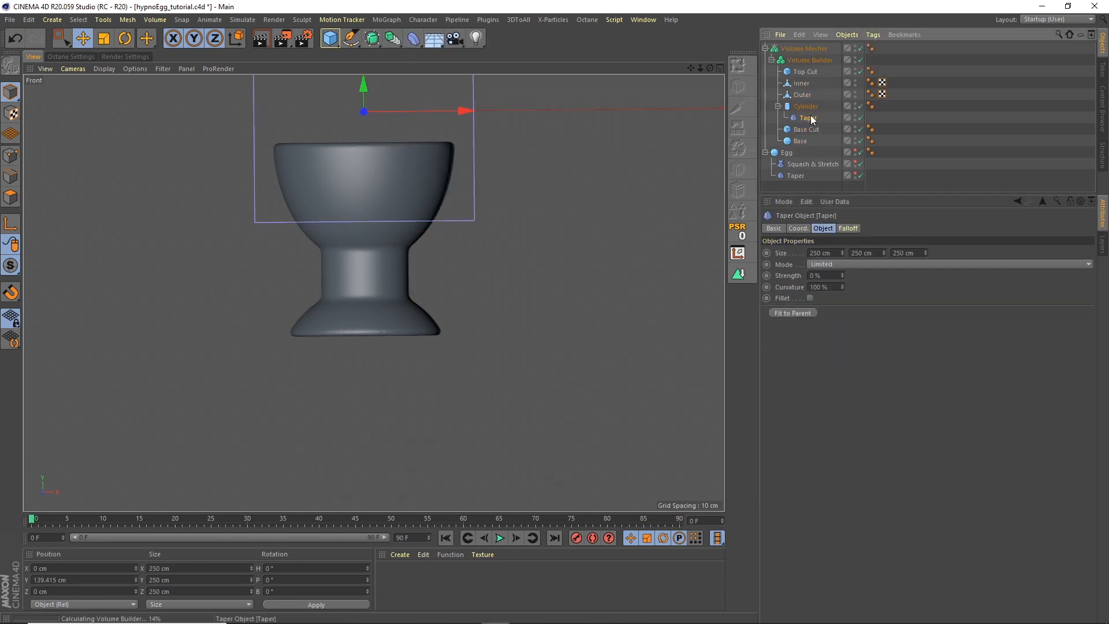
click(796, 313)
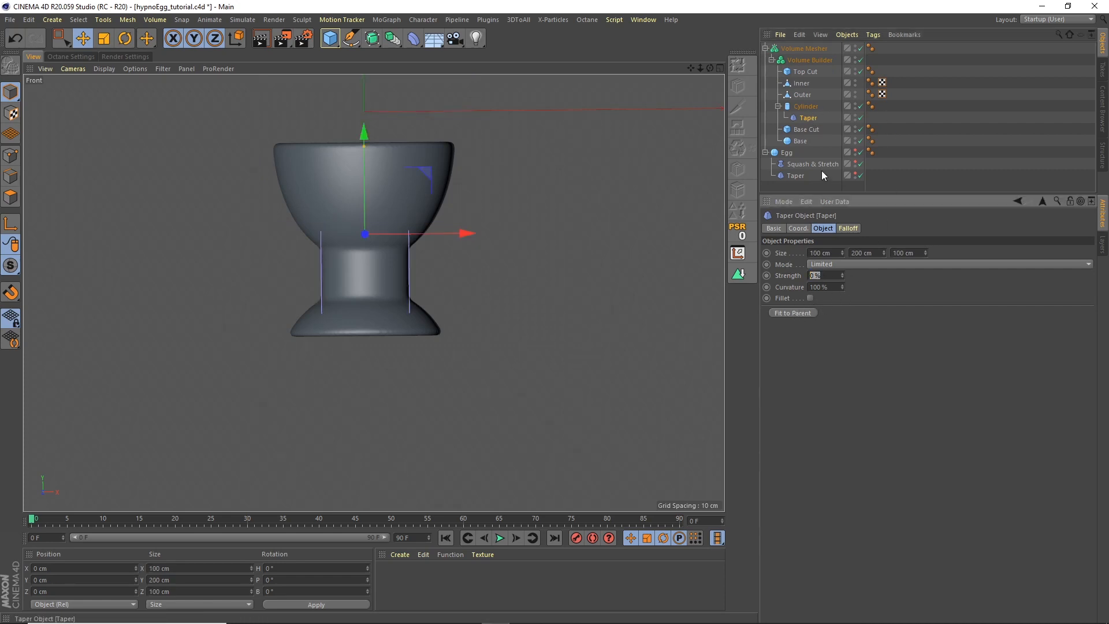
- Set the cylinder's Taper strength to -30% and its curvature to 0%
text(-30)
key(Return)
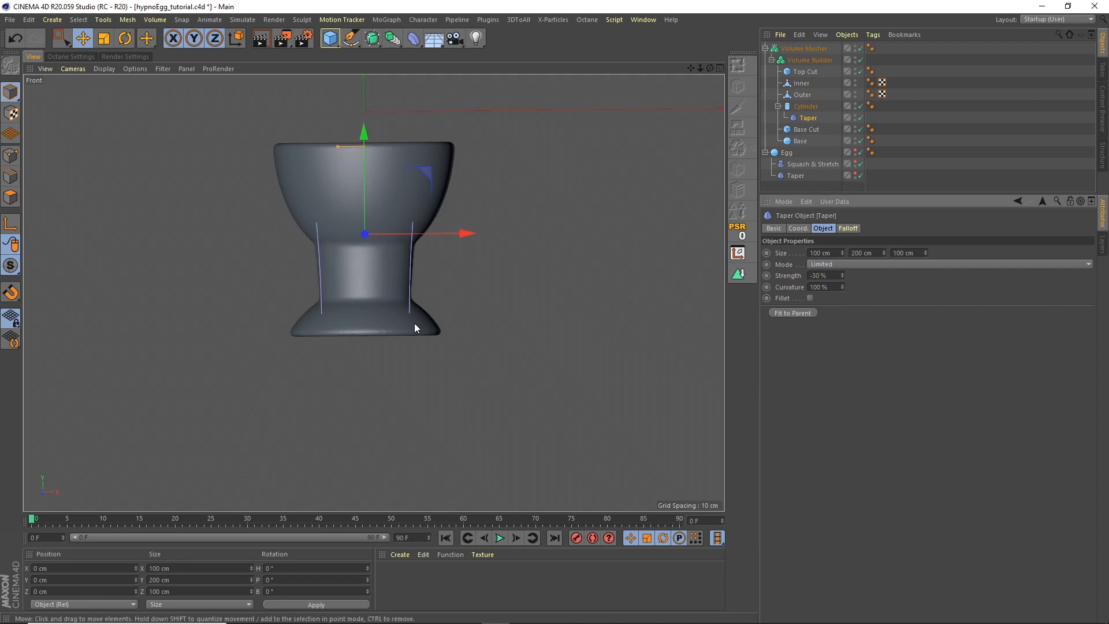
double_click(827, 292)
text(0)
key(Return)
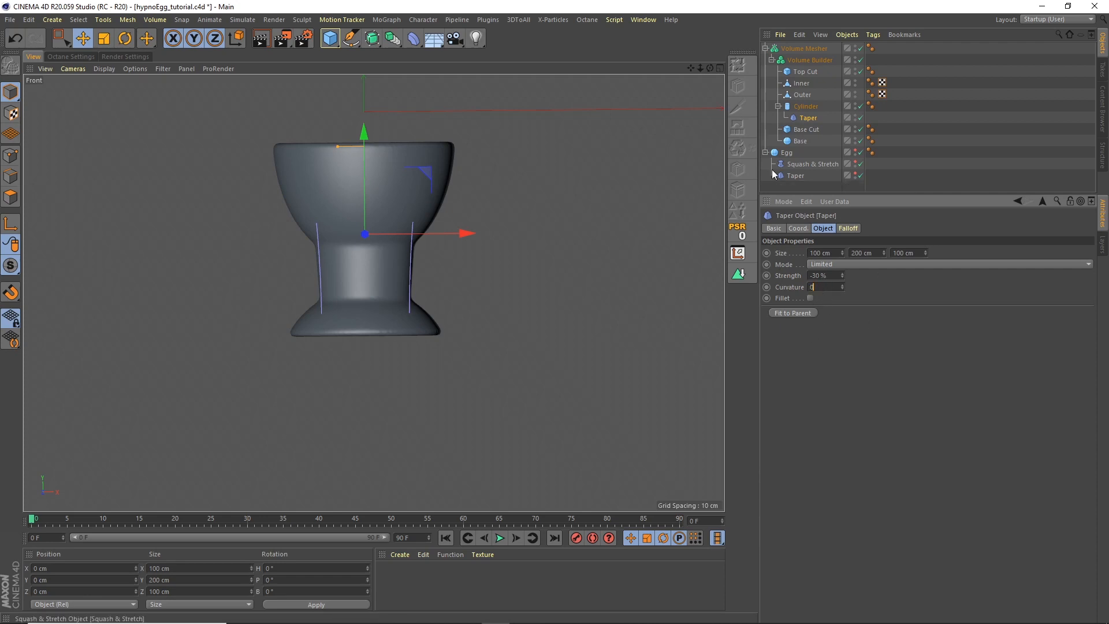
- Make the stem cylinder editable and check the cup in the perspective view before returning to the front view
click(825, 184)
click(720, 68)
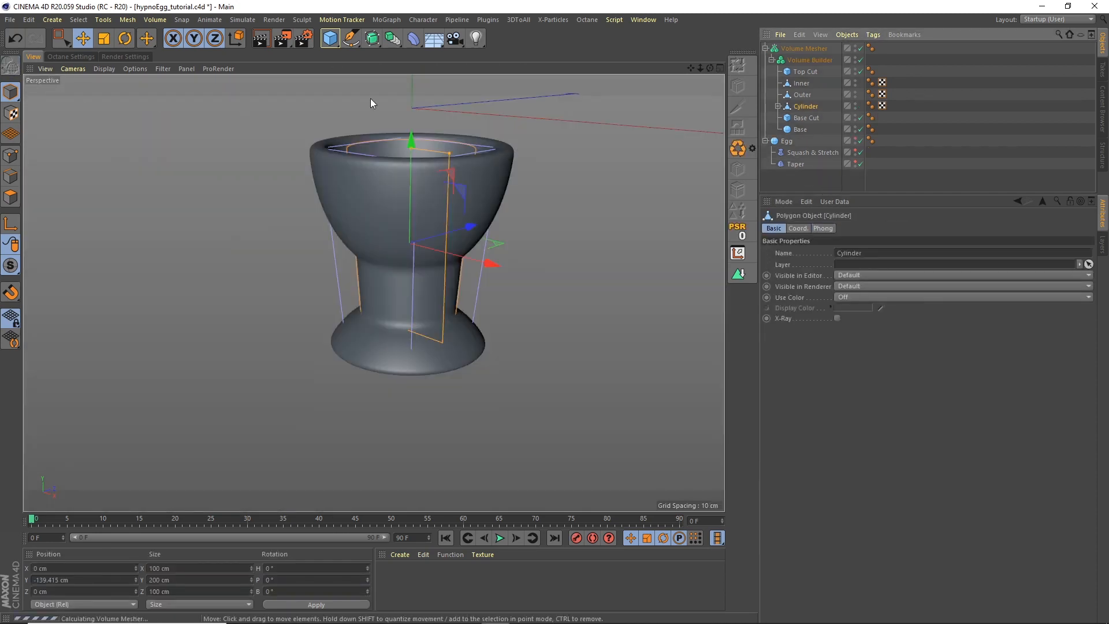
click(720, 68)
click(718, 294)
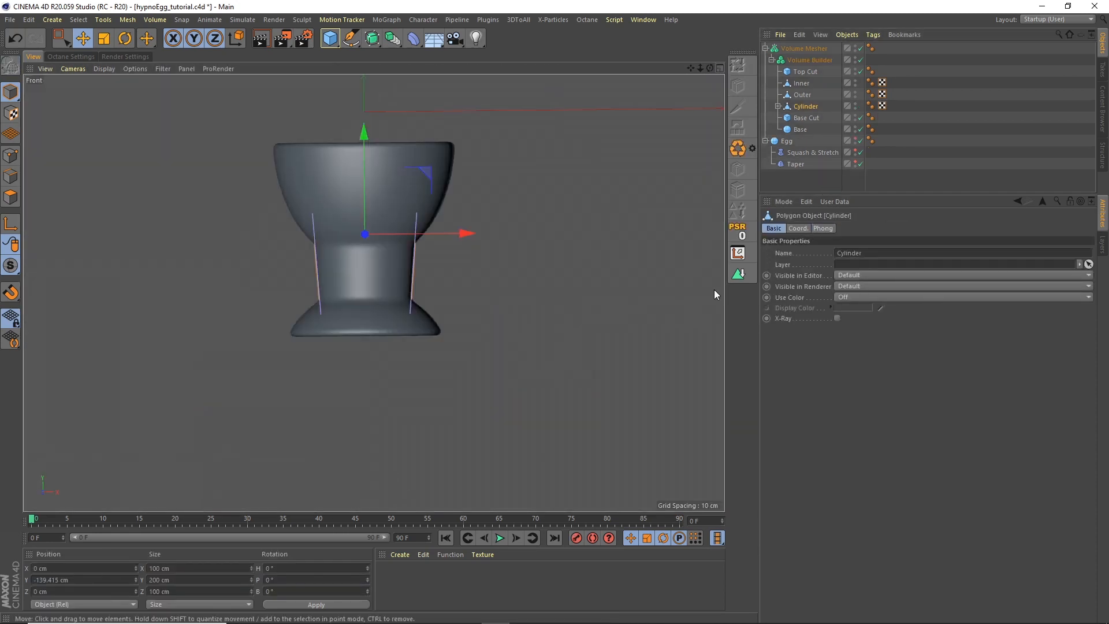
- In polygon mode, add a horizontal loop cut around the stem cylinder at an offset of about 71.7%
scroll(321, 215, up, 5)
click(13, 199)
alt+right_drag(358, 192, 398, 186)
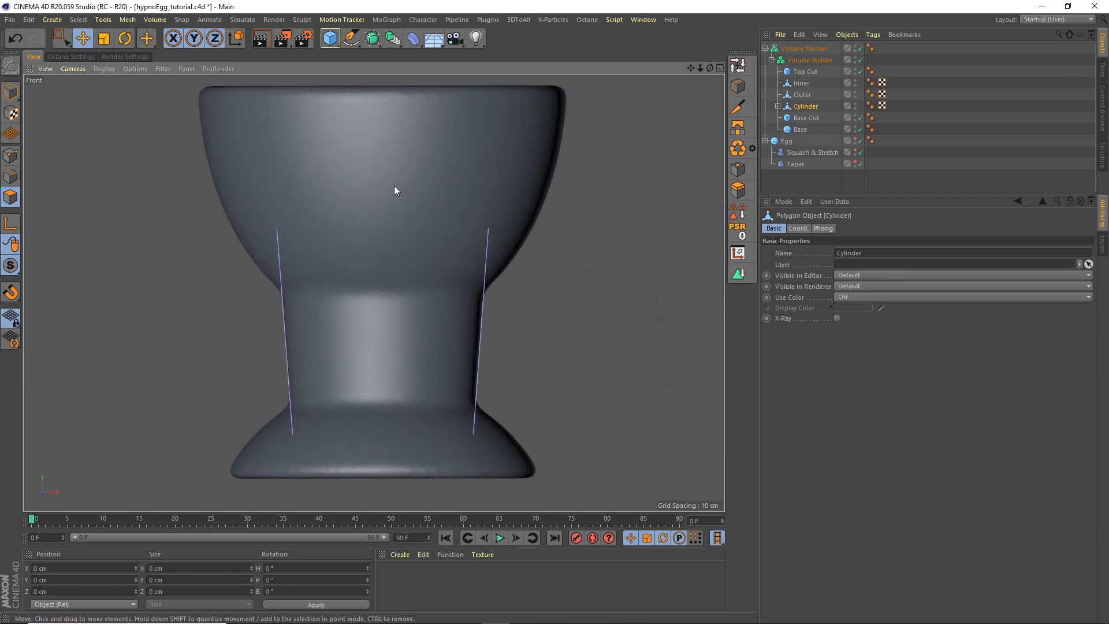
key(k)
key(l)
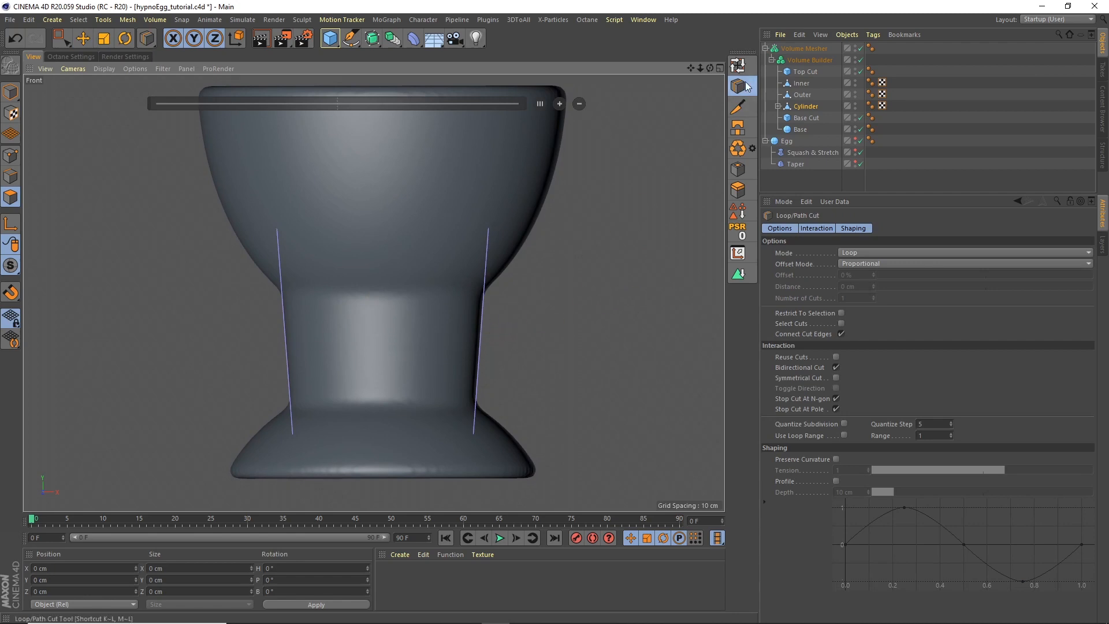
click(476, 348)
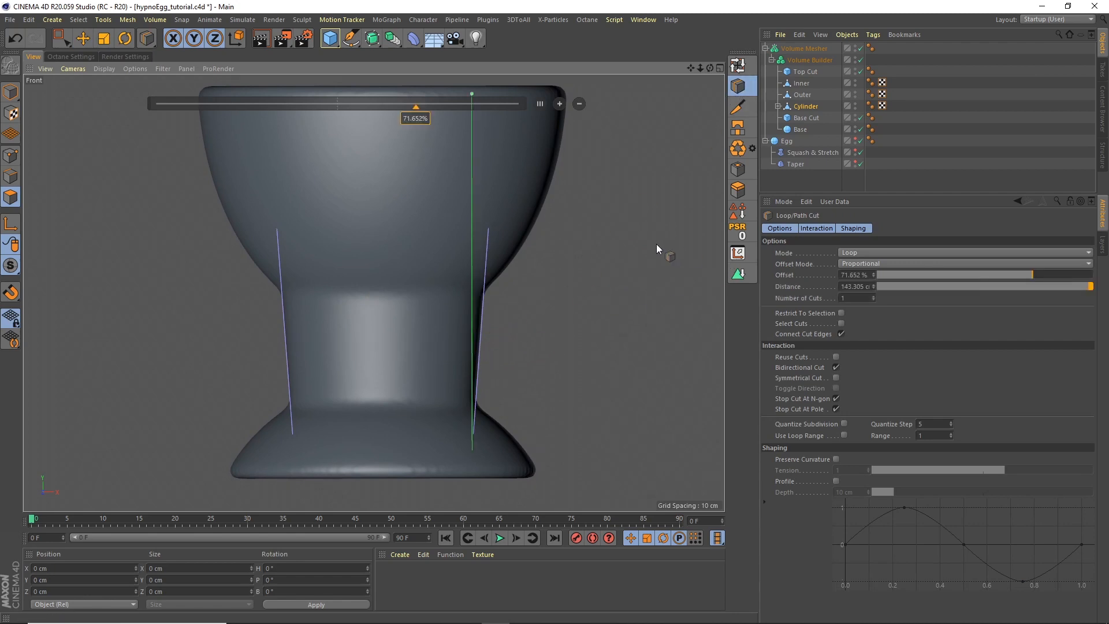
- Show the front view in Quick Shading (Lines) and disable the Volume Mesher and Volume Builder
click(110, 70)
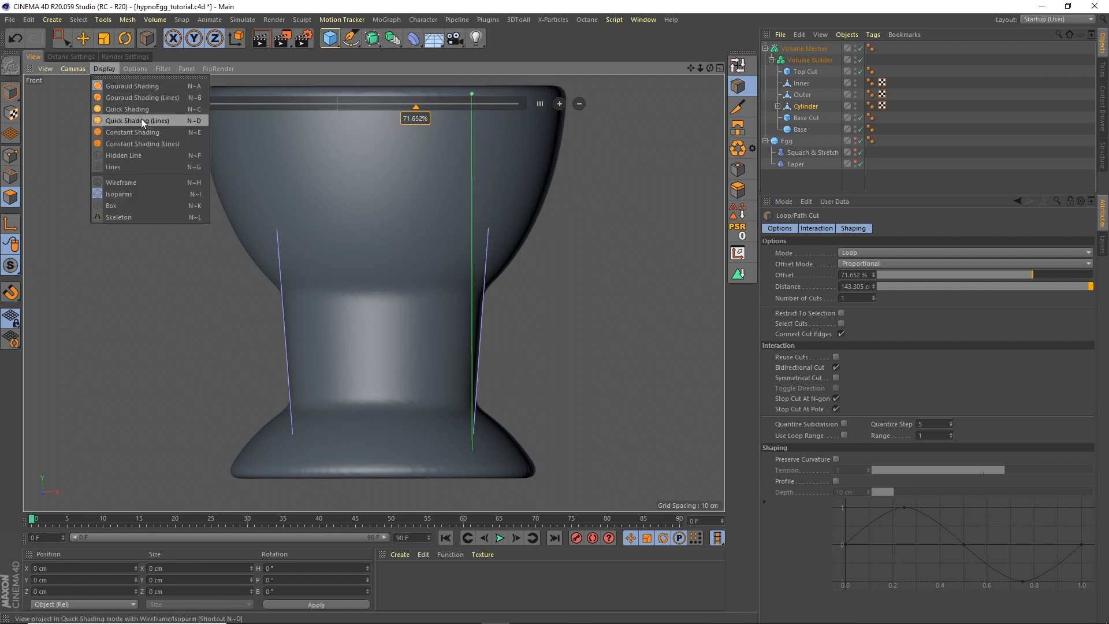
click(141, 119)
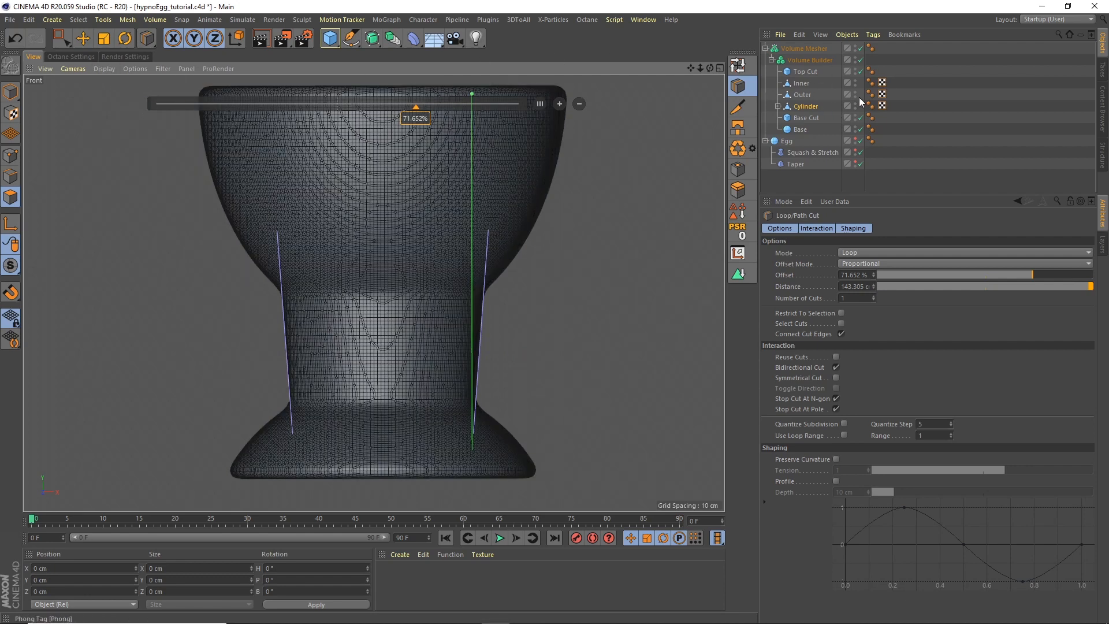
drag(861, 49, 860, 60)
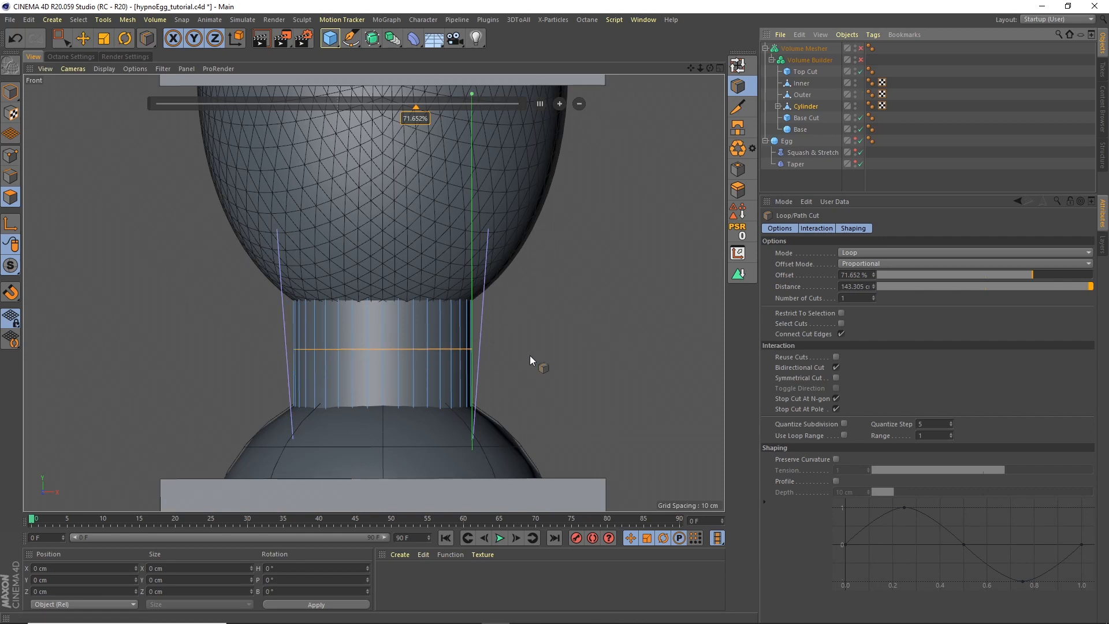
- Select the new row of points on the stem, re-enable the volume generators, and scale the row to about 72.6 cm wide
drag(63, 39, 89, 76)
click(13, 155)
drag(175, 309, 559, 377)
key(t)
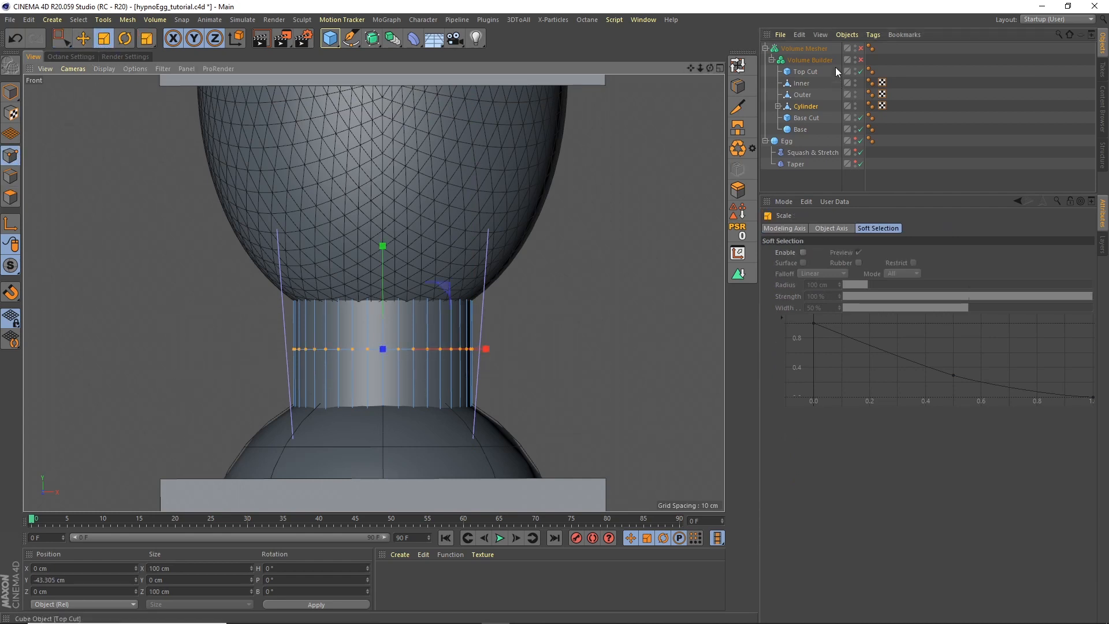
click(861, 60)
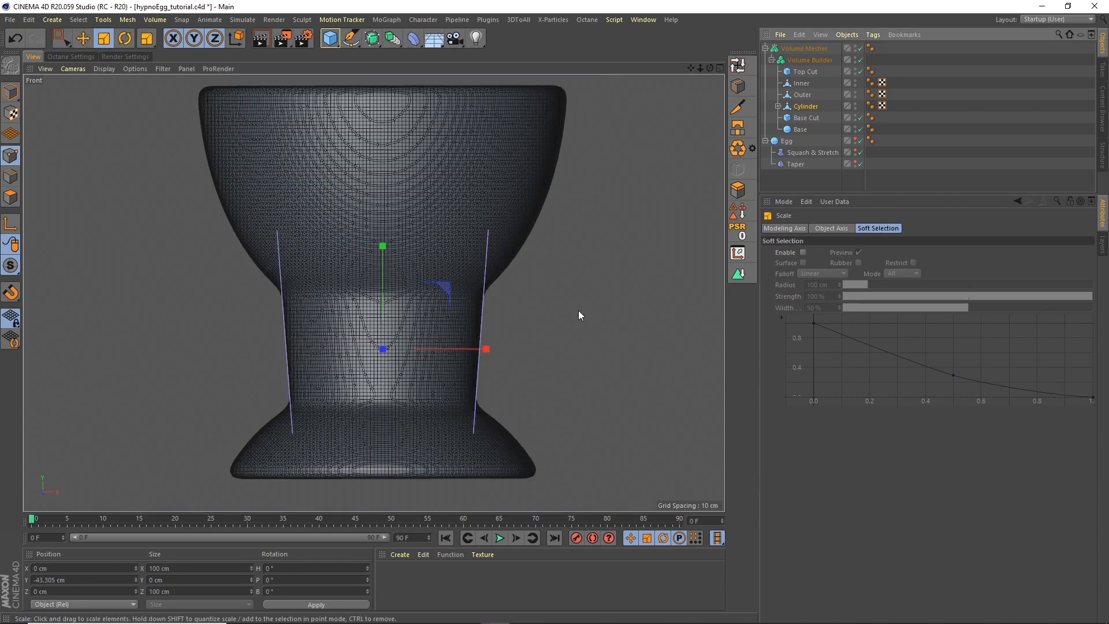
drag(576, 307, 473, 352)
key(e)
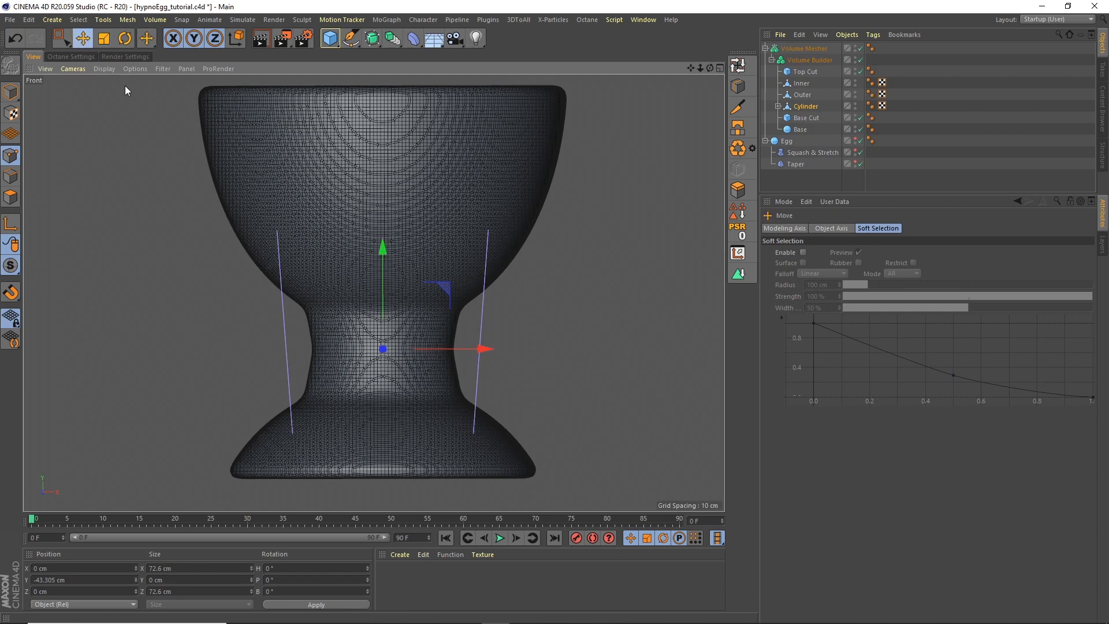
drag(383, 257, 382, 260)
- Increase the iterations of the Volume Builder's Smooth Layer and inspect the cup in the perspective view
click(810, 60)
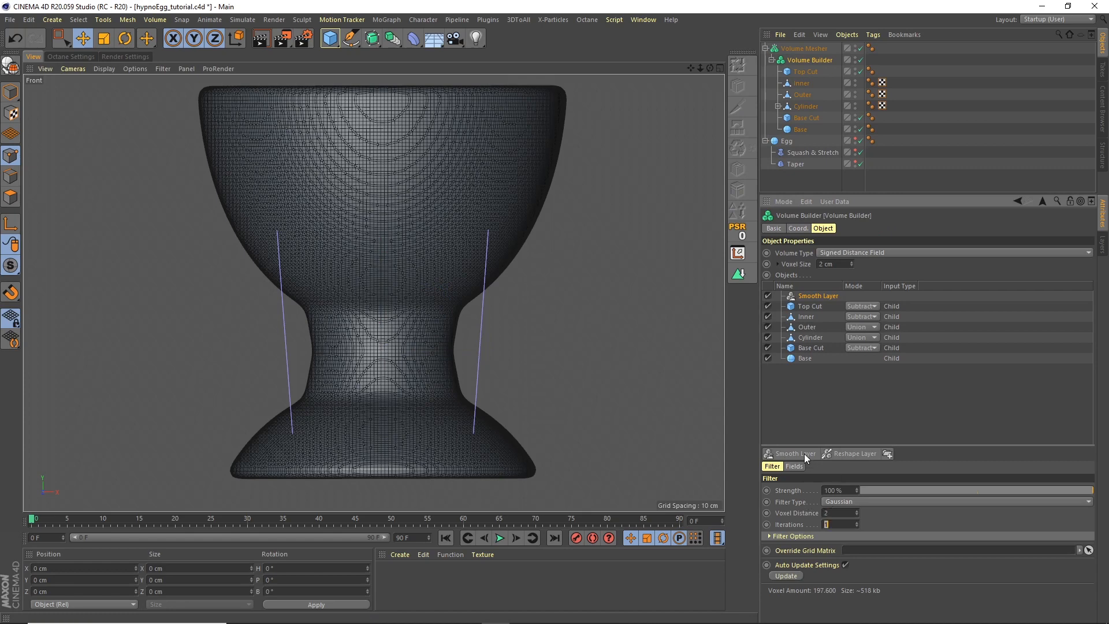
click(772, 400)
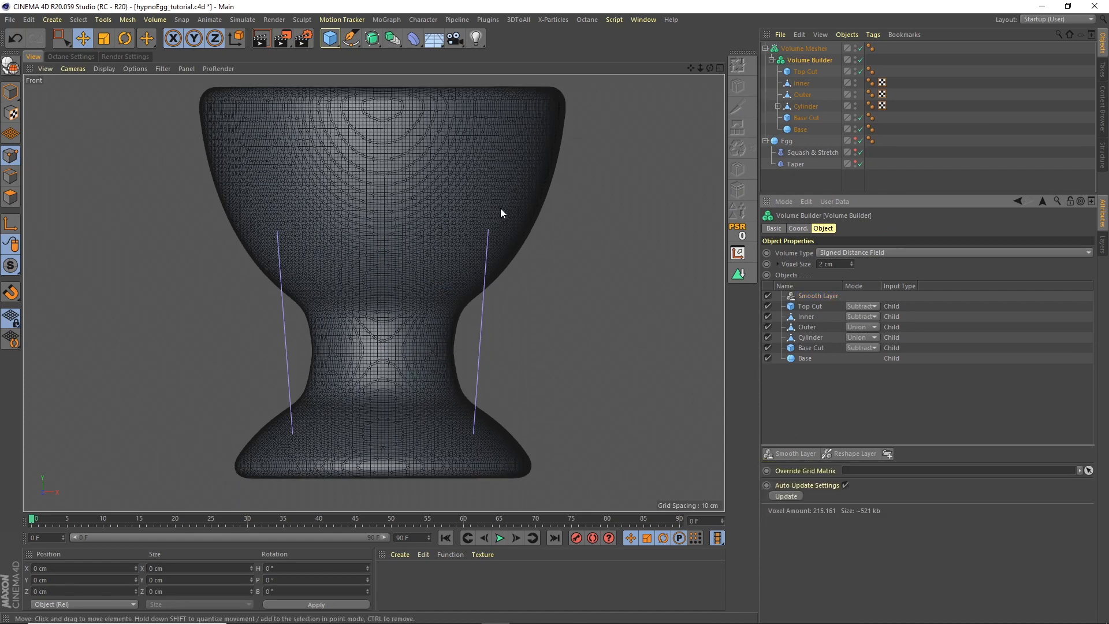
click(721, 70)
click(368, 69)
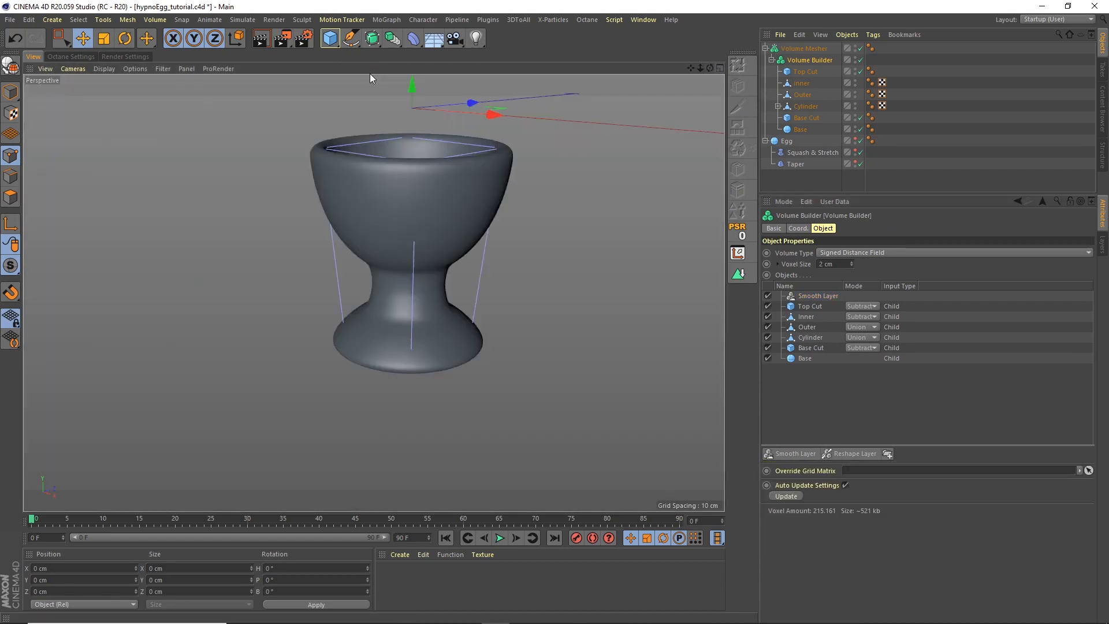
alt+drag(532, 180, 495, 230)
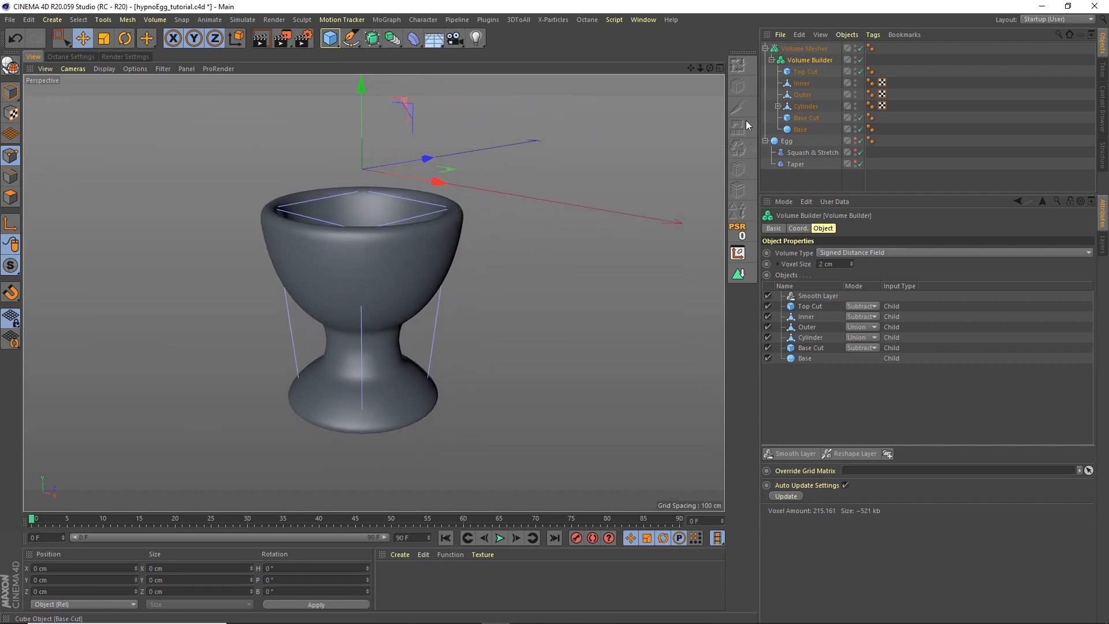
- Hide the cylinder's Taper deformer in the viewport, collapse the cylinder's hierarchy and clear the selection
click(777, 107)
double_click(855, 115)
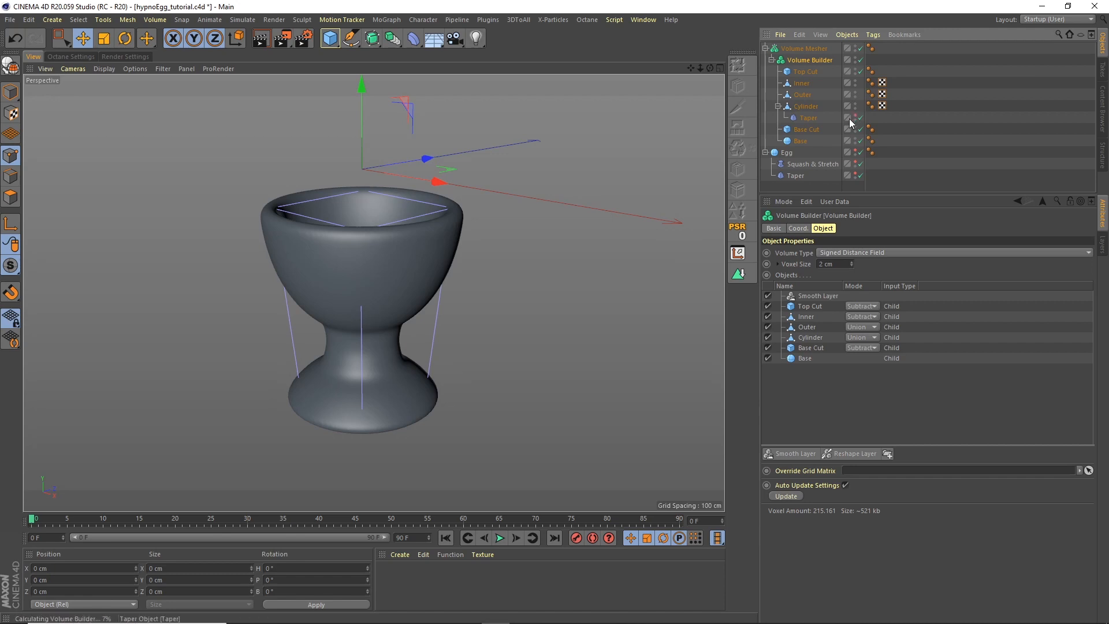
click(778, 106)
click(798, 188)
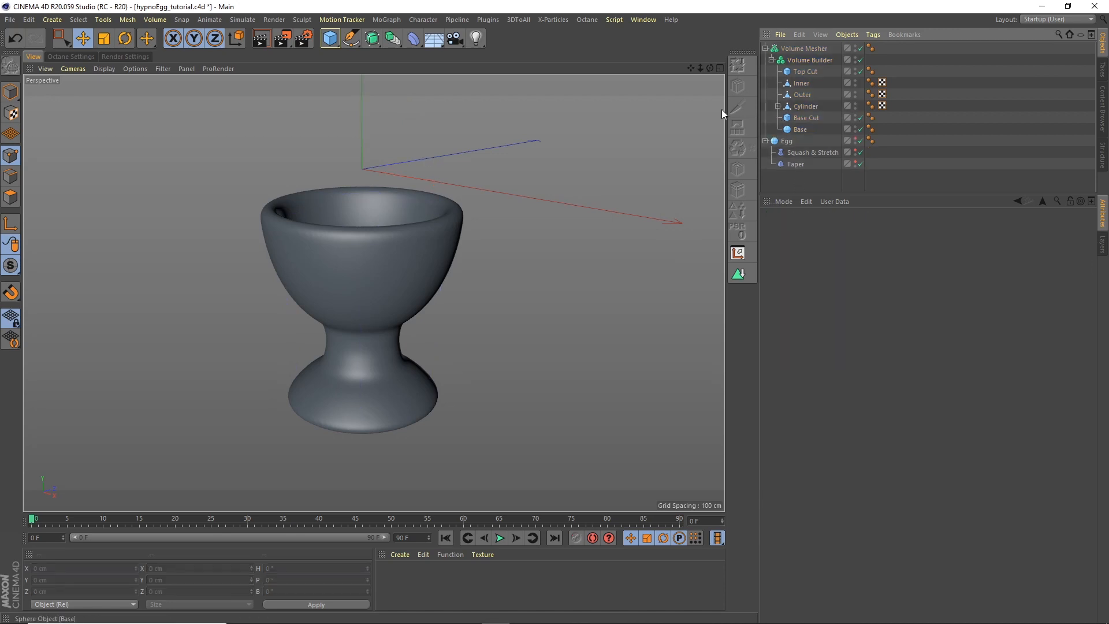
- Add a circle spline and set its plane to XZ
click(350, 38)
click(471, 75)
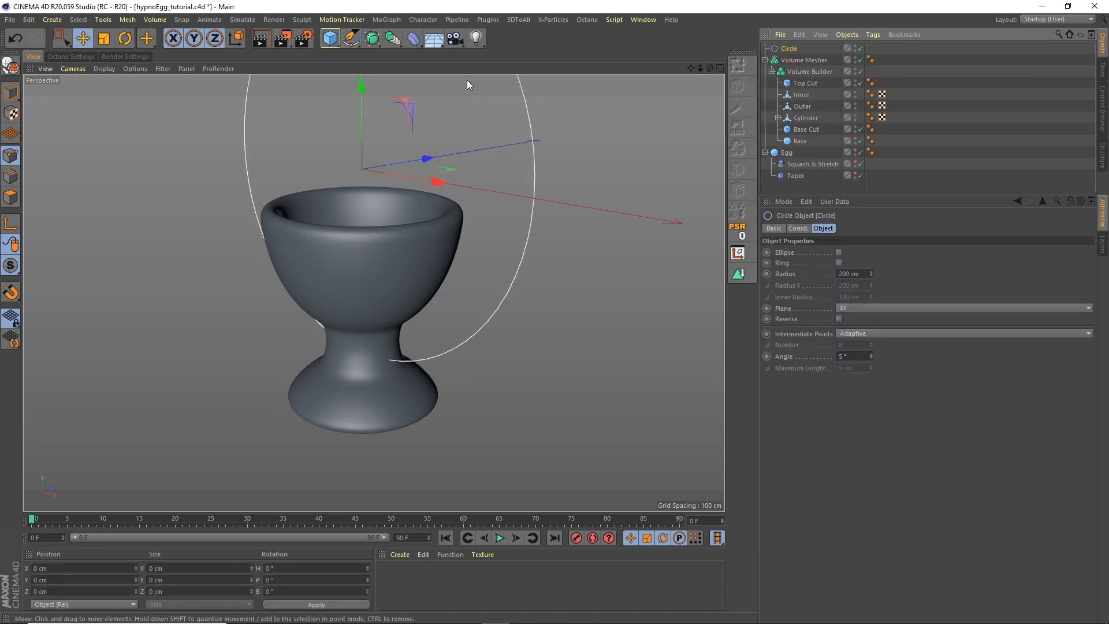
click(846, 309)
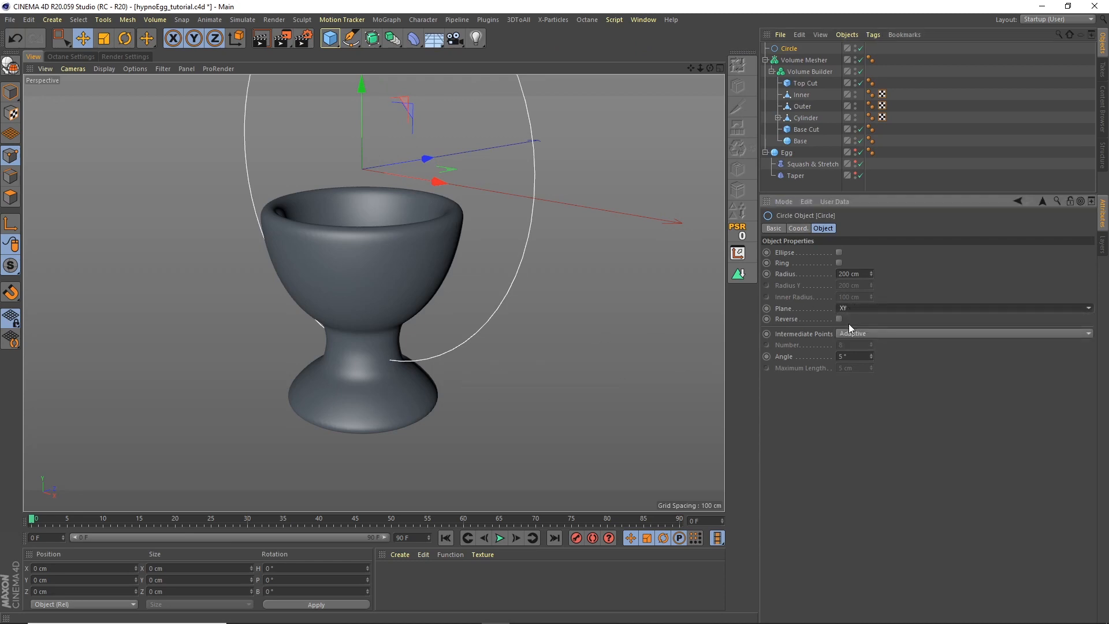
click(855, 331)
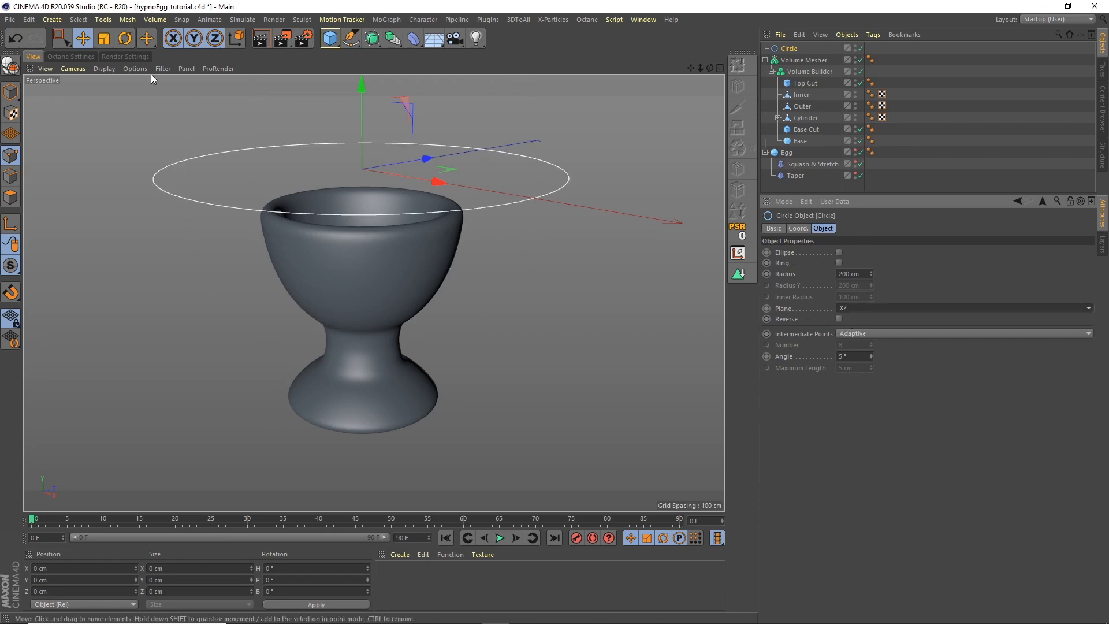
- Scale the circle to about 160 cm across and move it down to about Y -239 cm around the cup's base
click(104, 38)
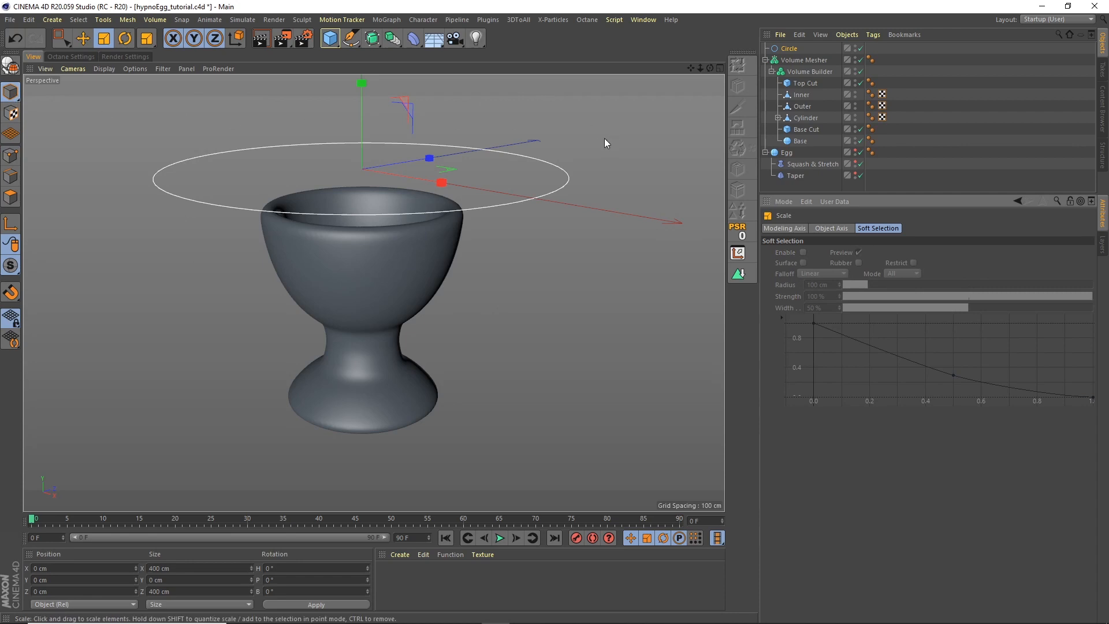
drag(604, 137, 282, 160)
click(83, 38)
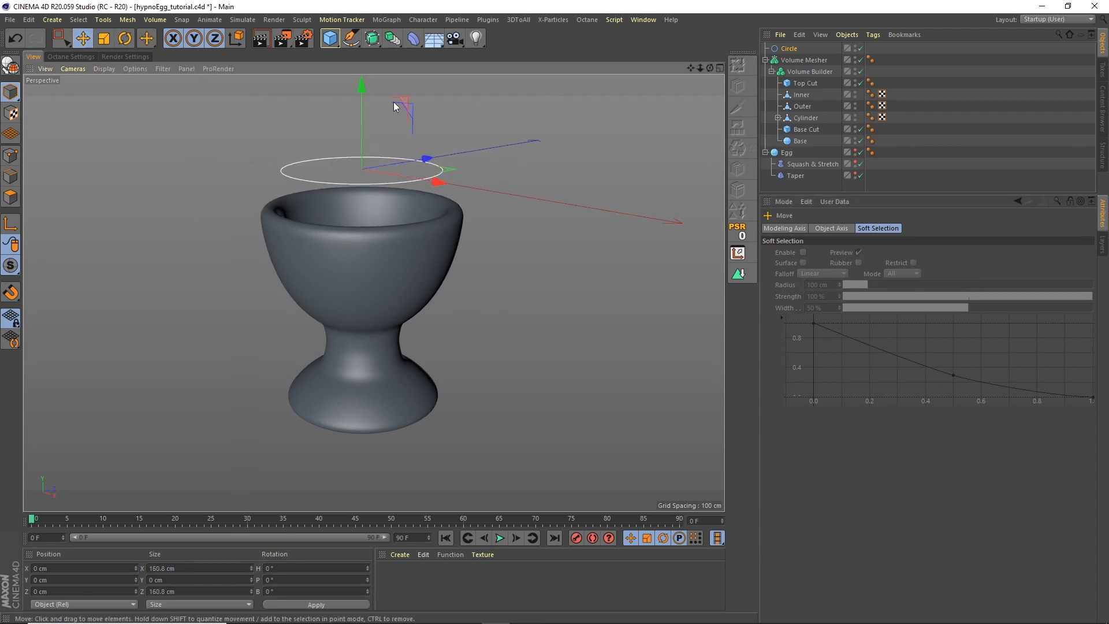
drag(364, 87, 378, 313)
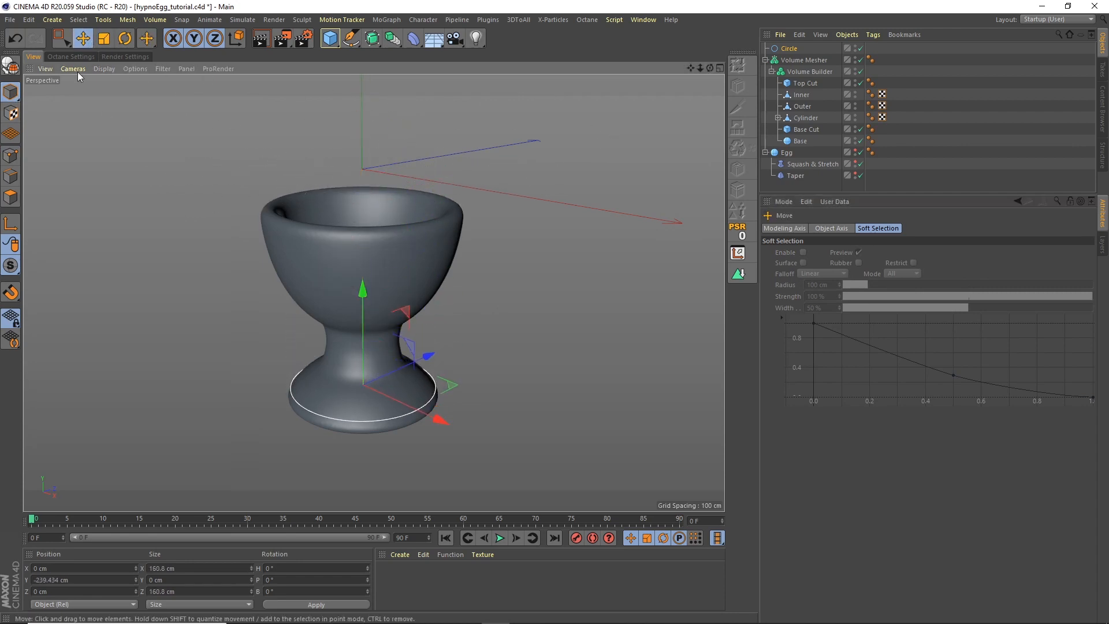
- Reduce the circle to about 143 cm across and raise it to about Y -229 cm on the base
click(104, 38)
drag(507, 199, 503, 208)
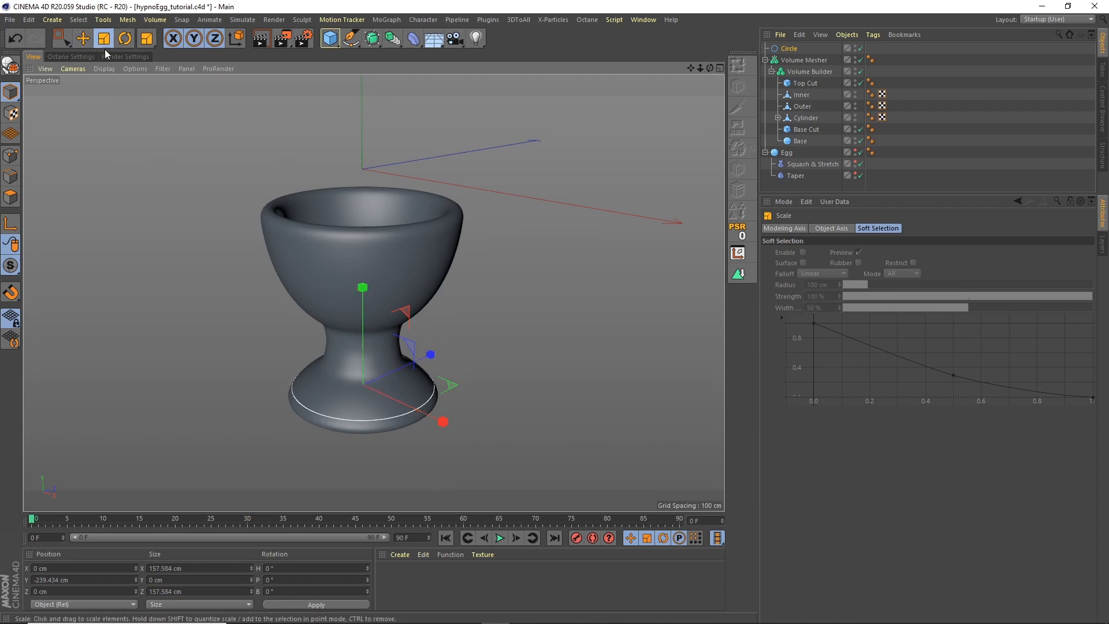
click(83, 38)
drag(359, 289, 359, 272)
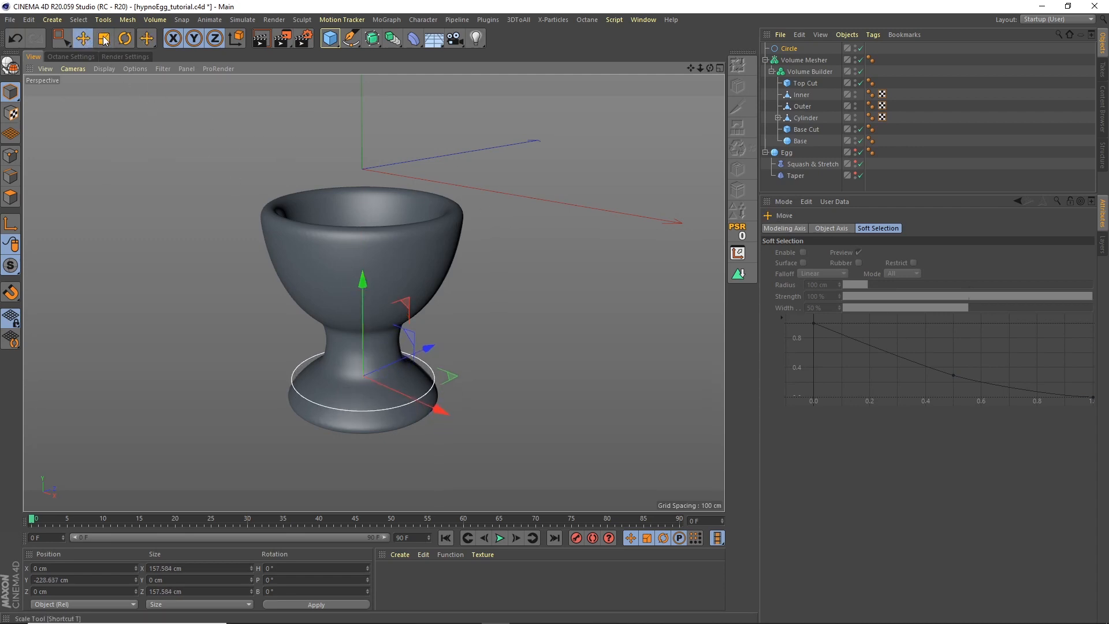
key(t)
drag(503, 215, 465, 226)
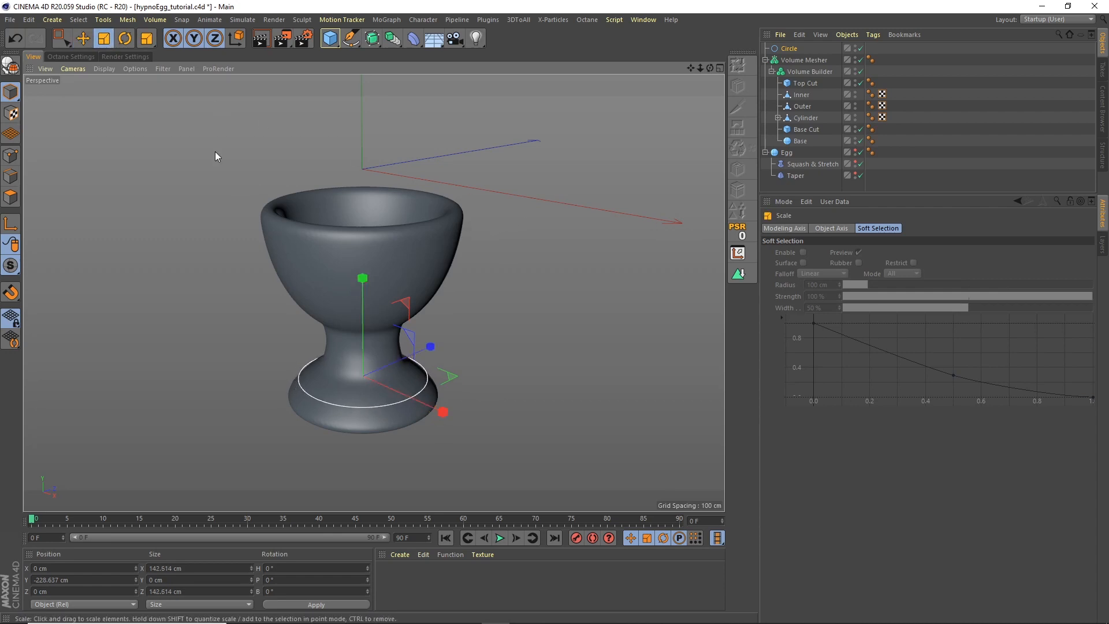
- Fine-tune the circle against the base's surface, at about 147 cm across and Y -233.5 cm
click(86, 42)
drag(362, 289, 360, 282)
click(104, 38)
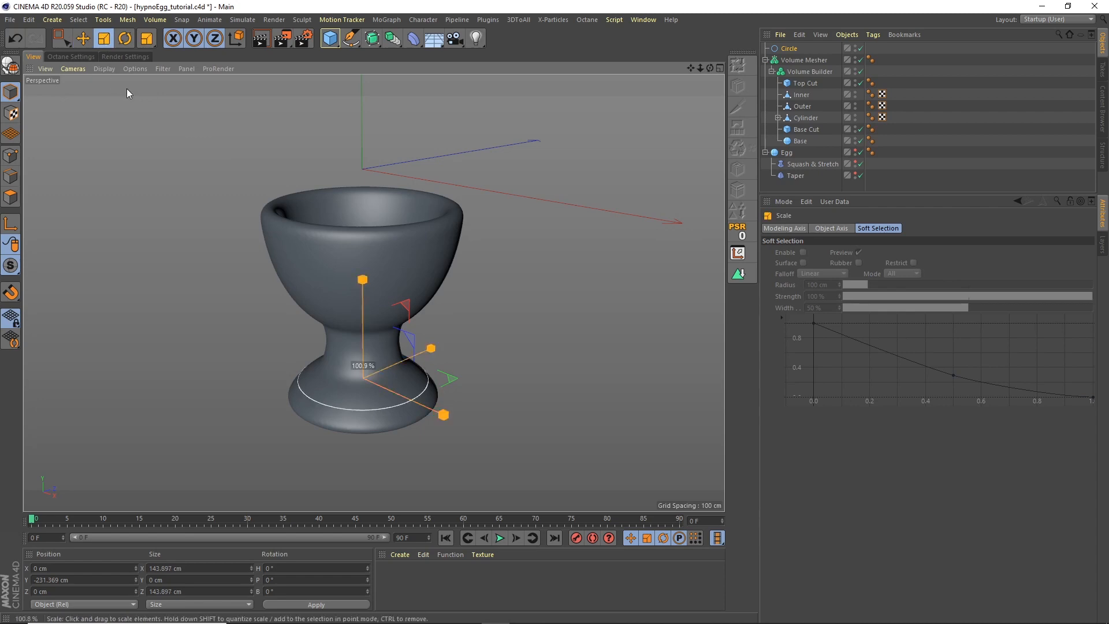
drag(126, 88, 138, 85)
click(83, 38)
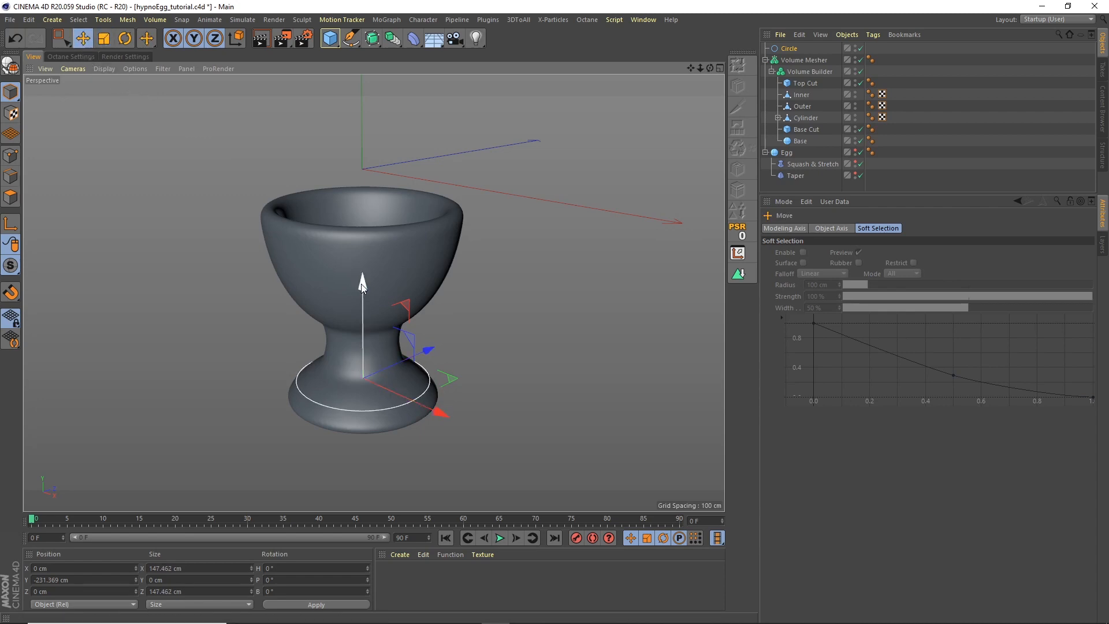
drag(362, 284, 359, 285)
click(790, 48)
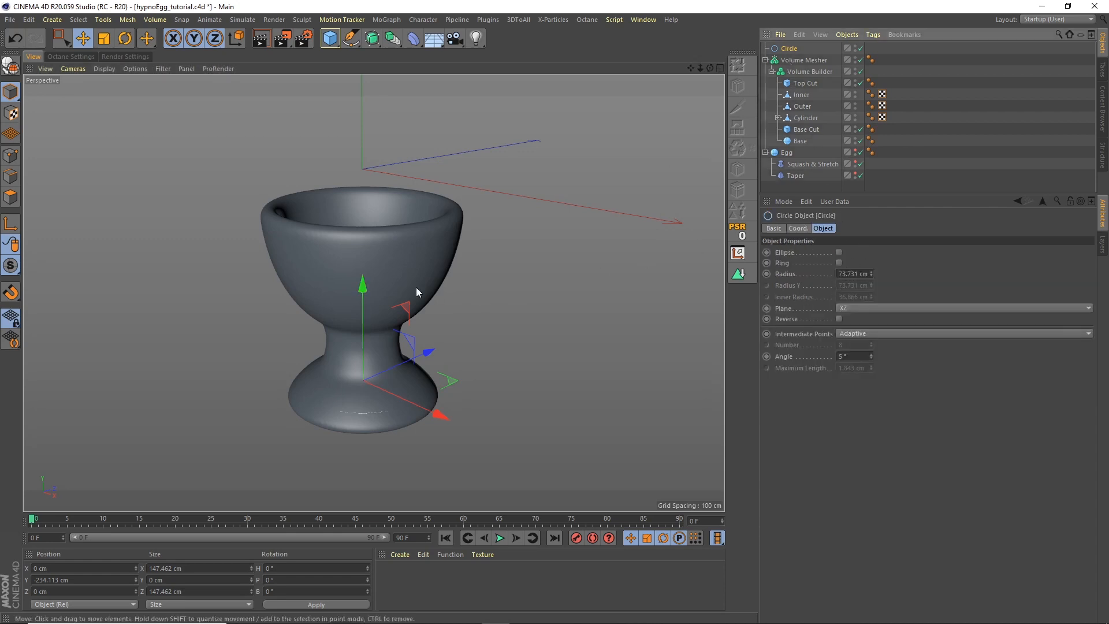
drag(363, 284, 371, 274)
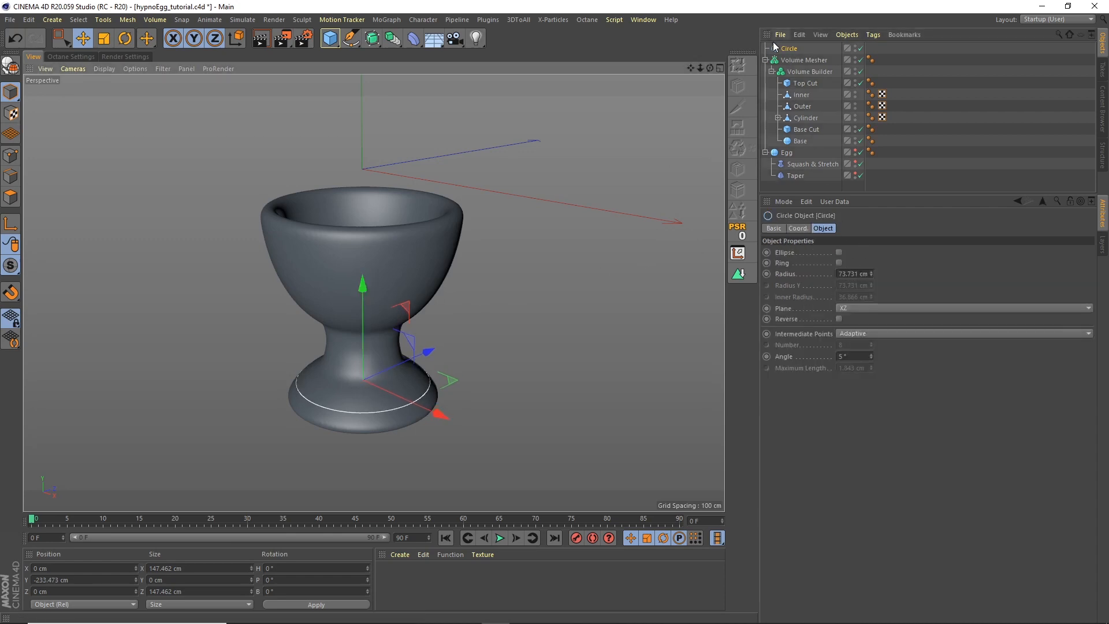
- Place the circle inside the Volume Builder and order it beneath the Smooth Layer, above Top Cut
drag(789, 48, 808, 70)
click(808, 59)
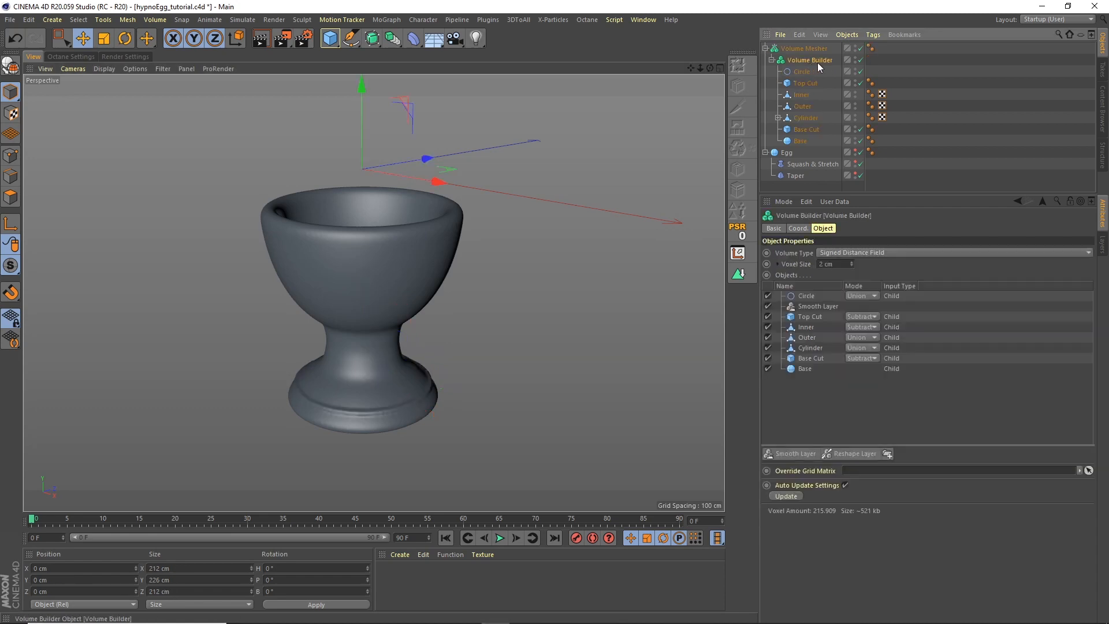
drag(807, 295, 807, 315)
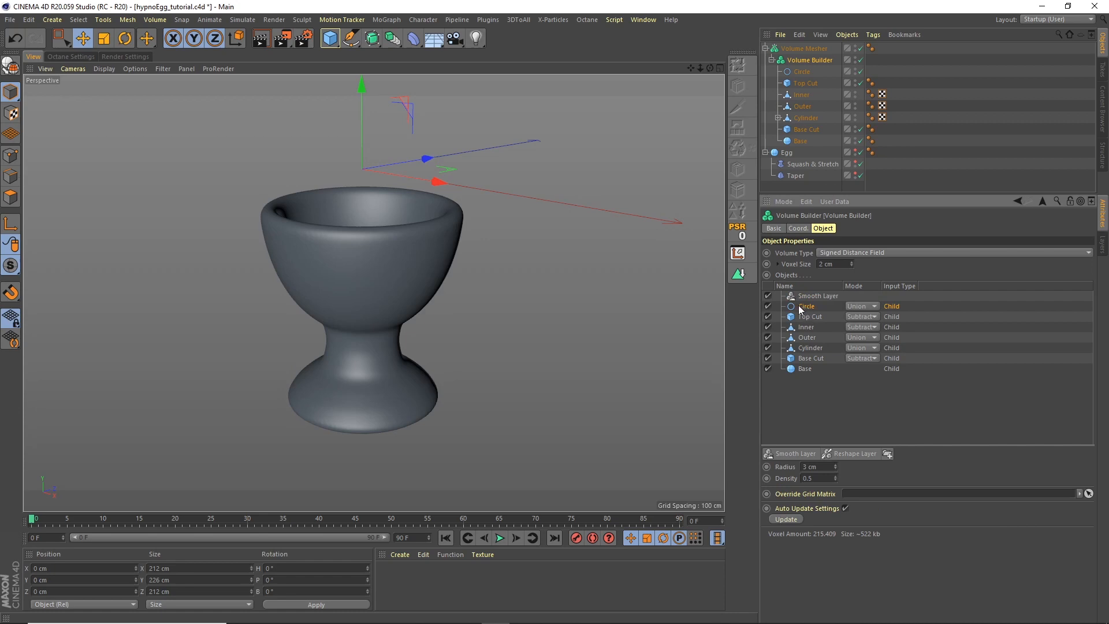
- Move the circle up to about Y -230 cm to shape the ridge on the base, and clear the selection
double_click(801, 307)
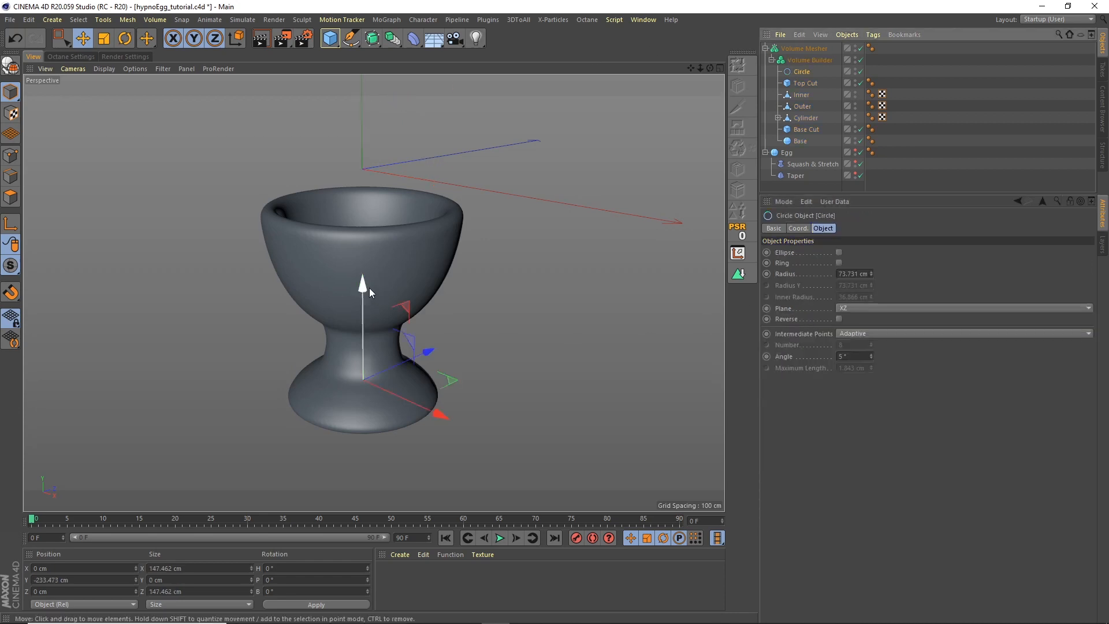
drag(363, 280, 356, 284)
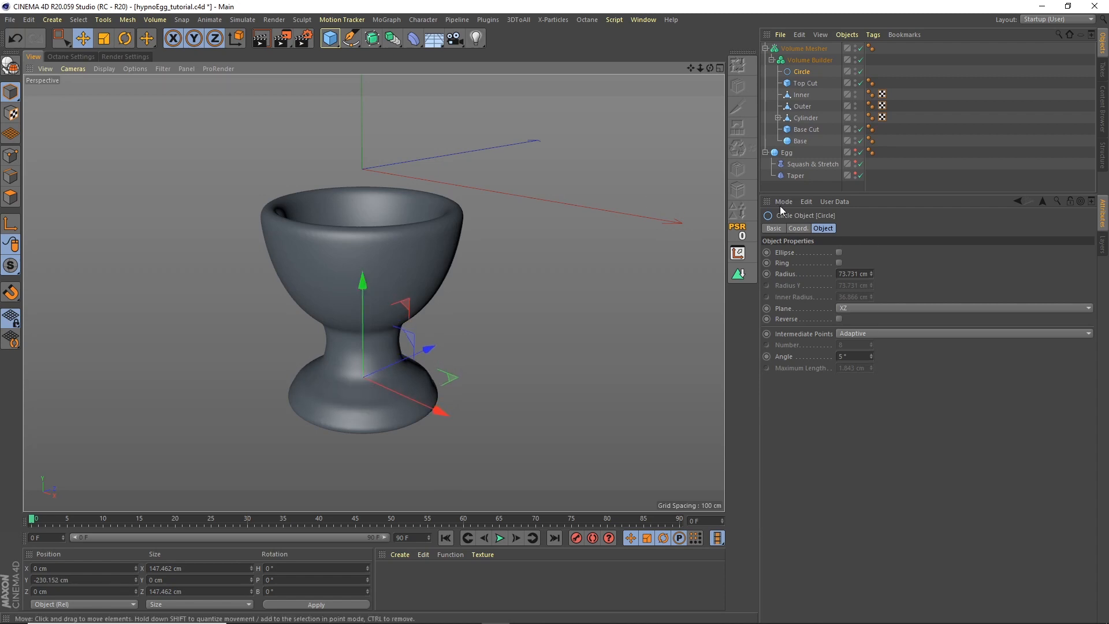
click(911, 164)
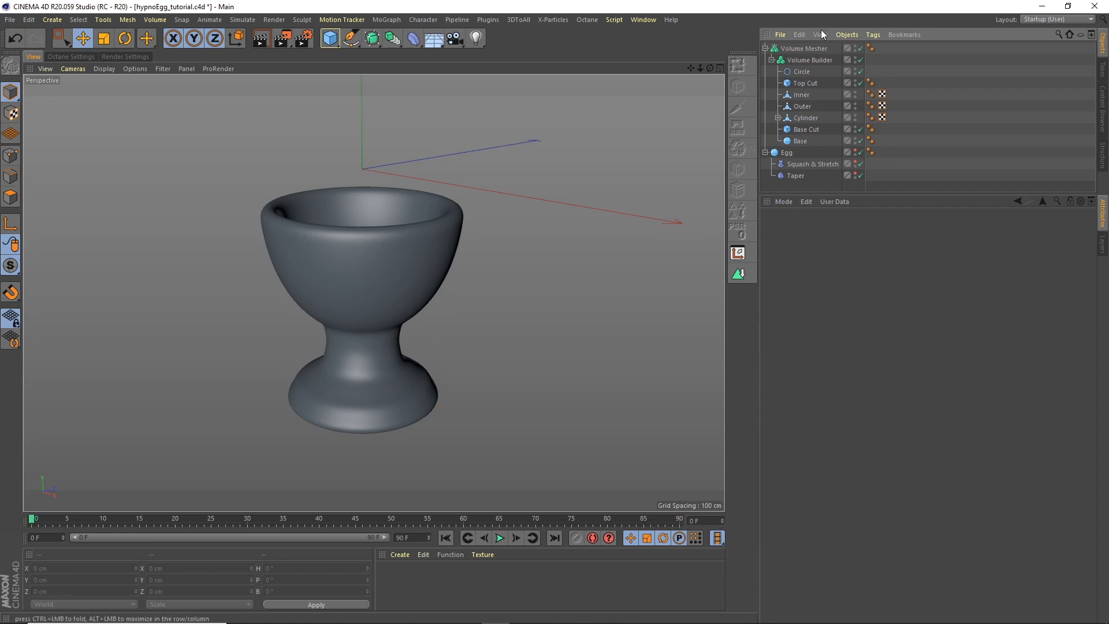
- Make the egg visible again and rename the Volume Mesher to Egg Cup
click(856, 149)
click(772, 60)
click(765, 48)
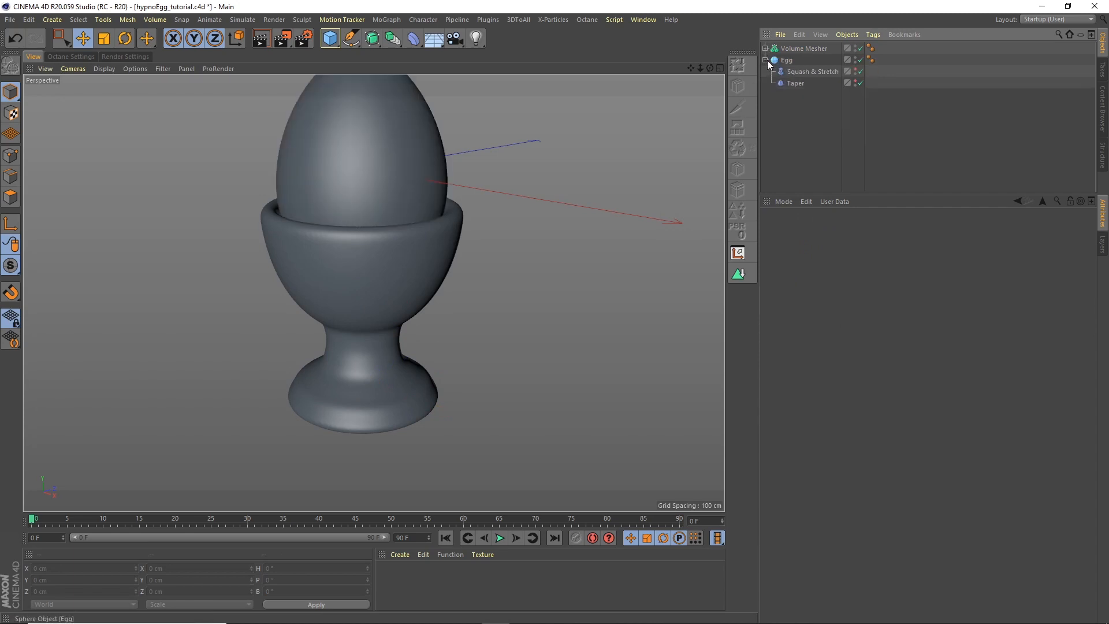
double_click(805, 48)
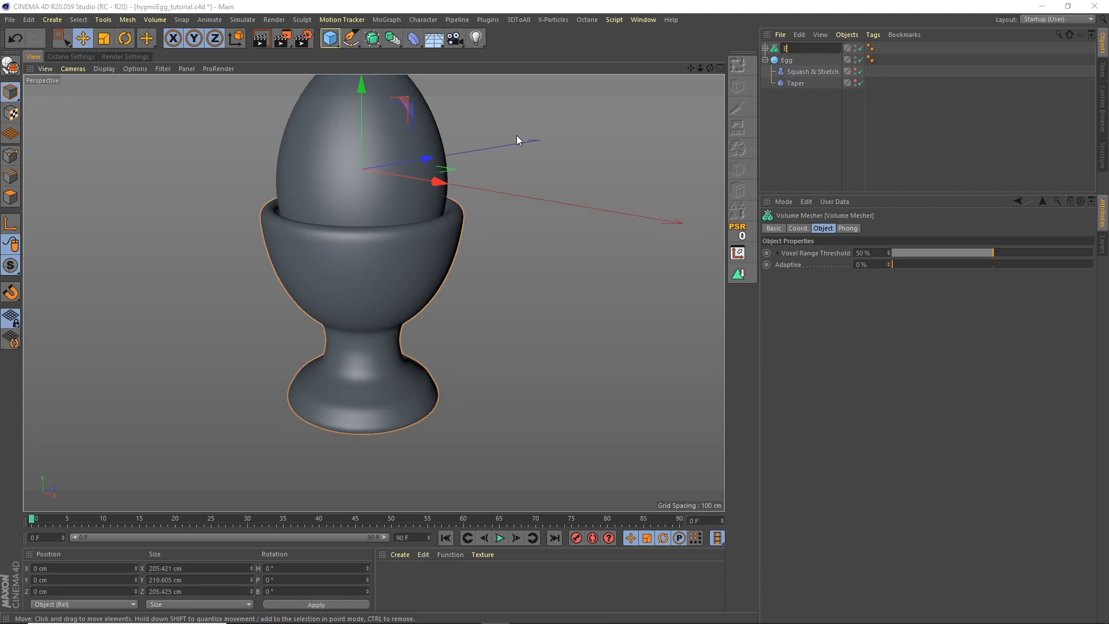
key(Return)
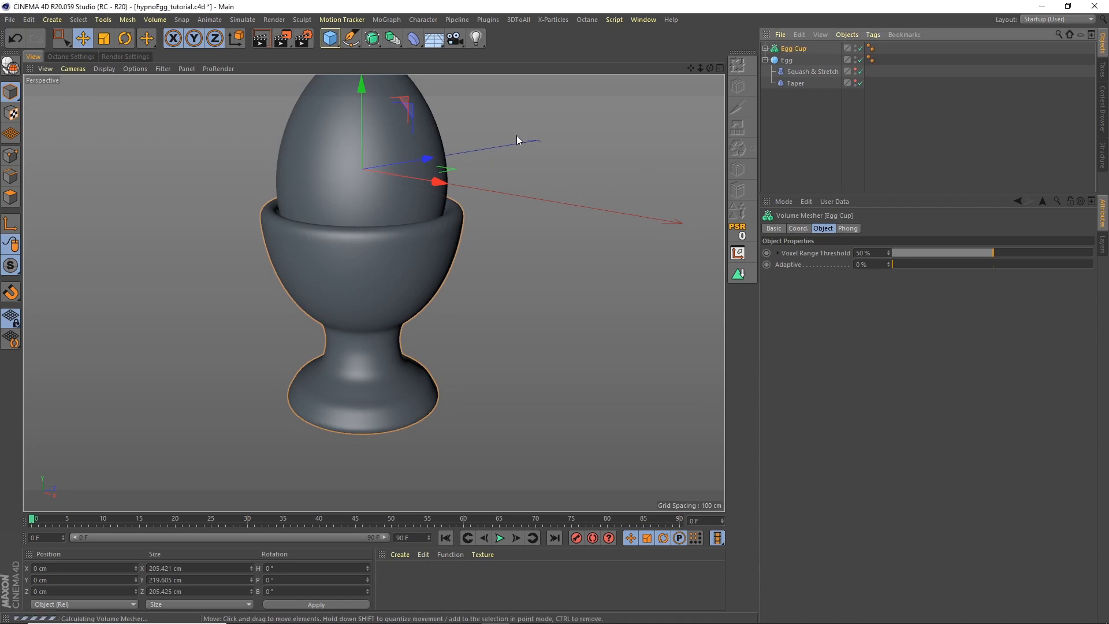
- Add a cube measuring 350 × 50 × 250 cm in X, Y and Z, and lower it to about Y -86.5 cm around the bowl
click(770, 50)
click(766, 49)
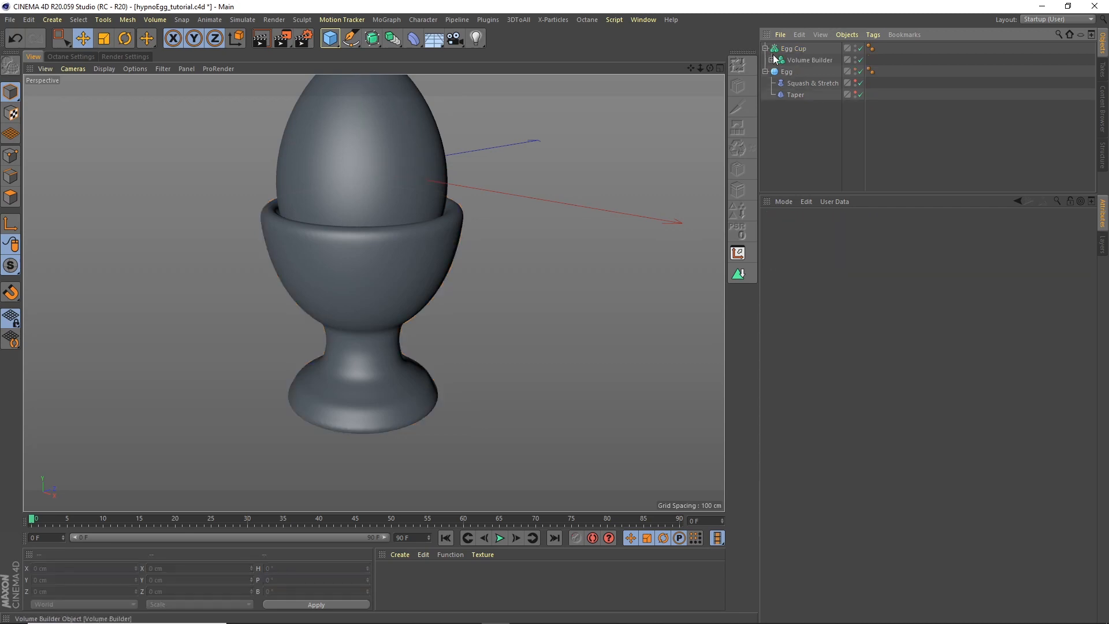
click(772, 60)
click(809, 60)
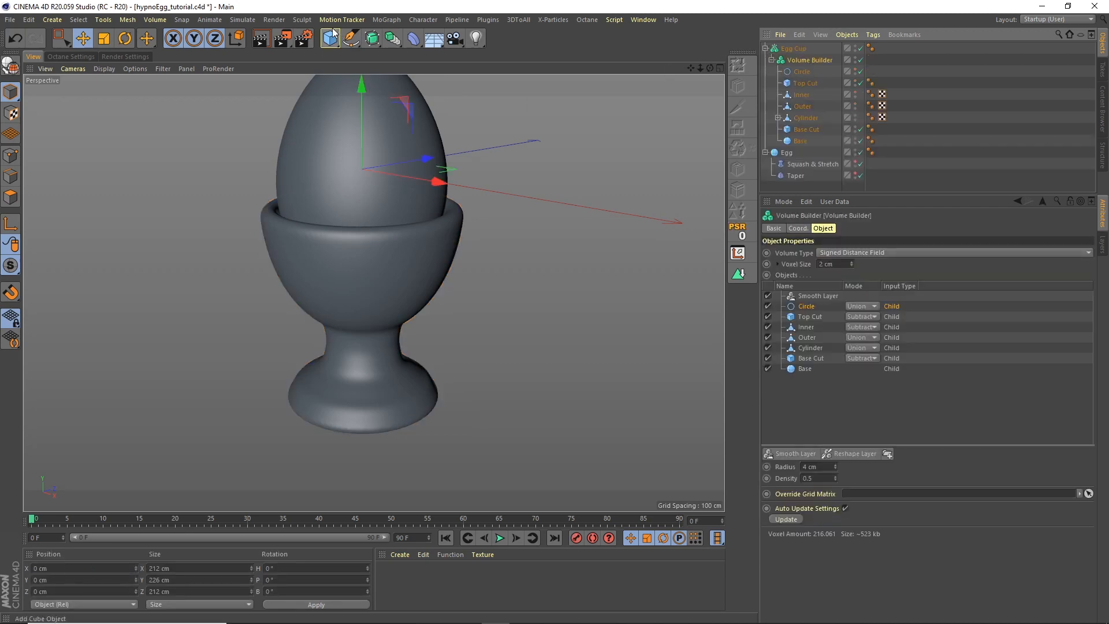
drag(331, 39, 636, 42)
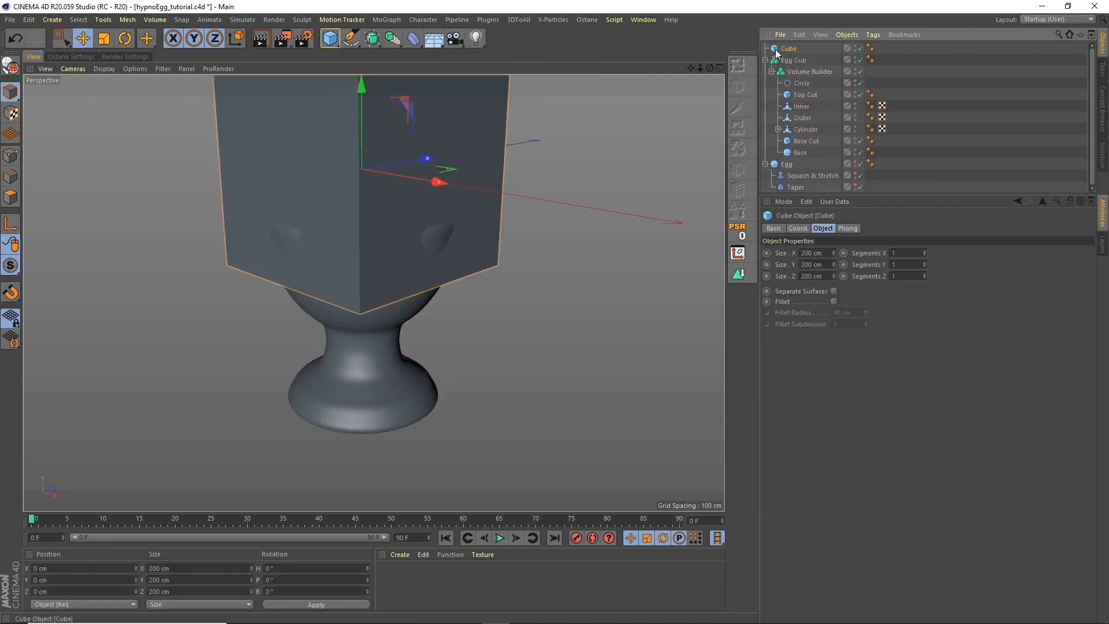
double_click(812, 253)
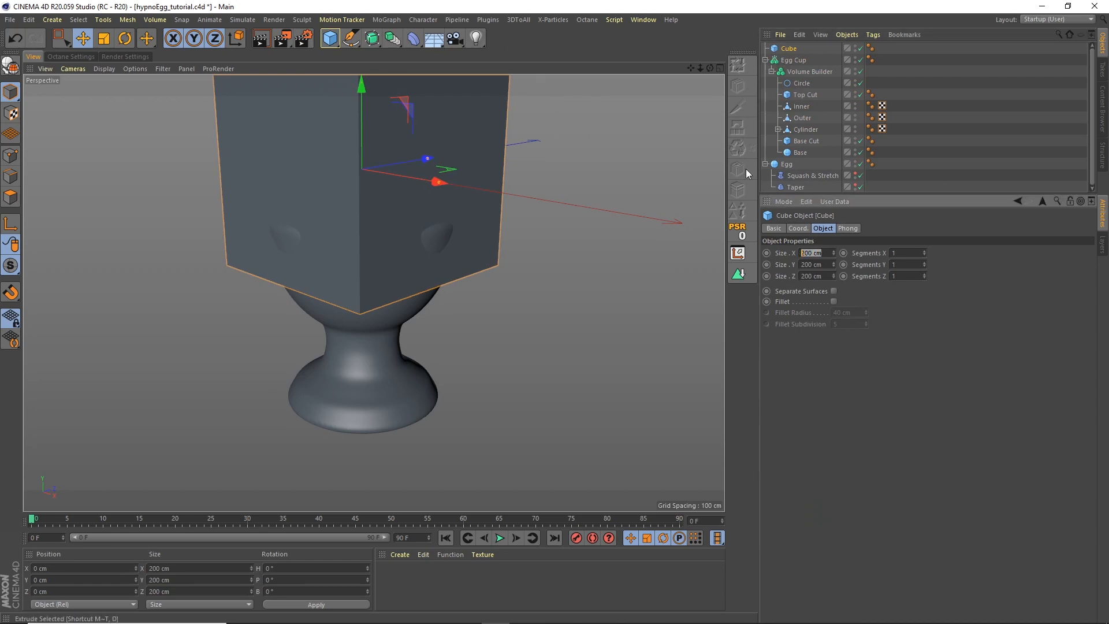
text(350)
key(Tab)
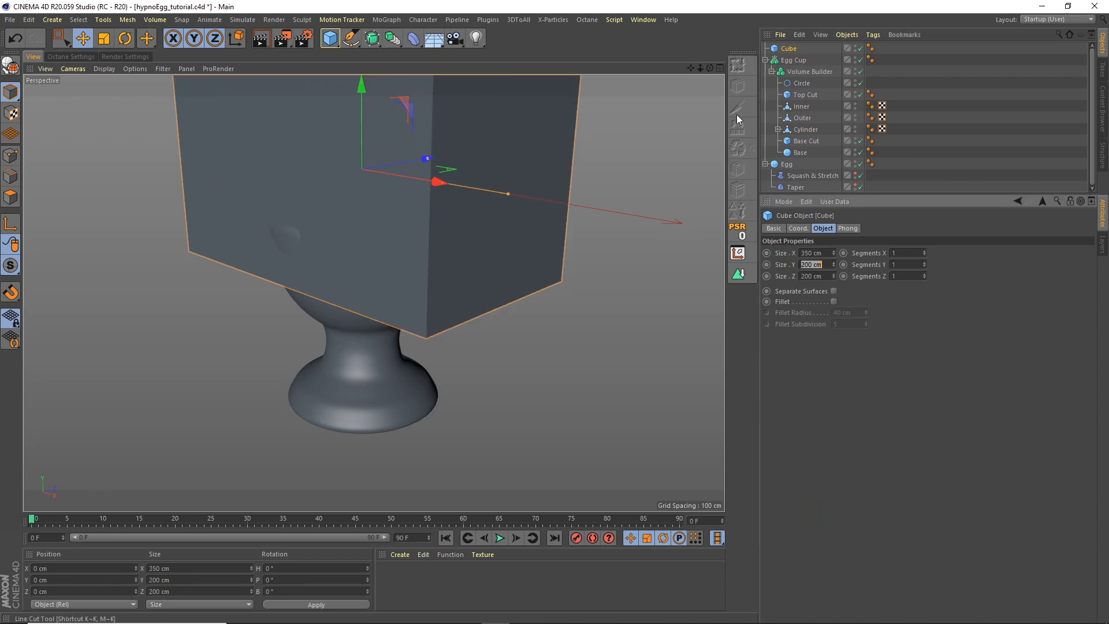
text(50)
key(Tab)
text(250)
key(Return)
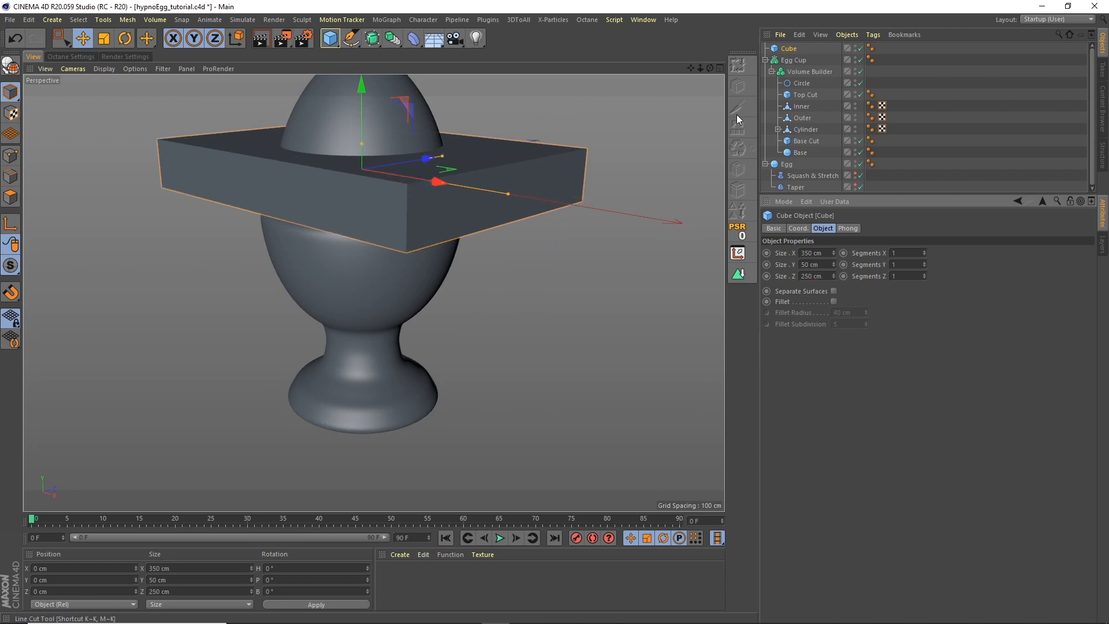
drag(360, 88, 365, 168)
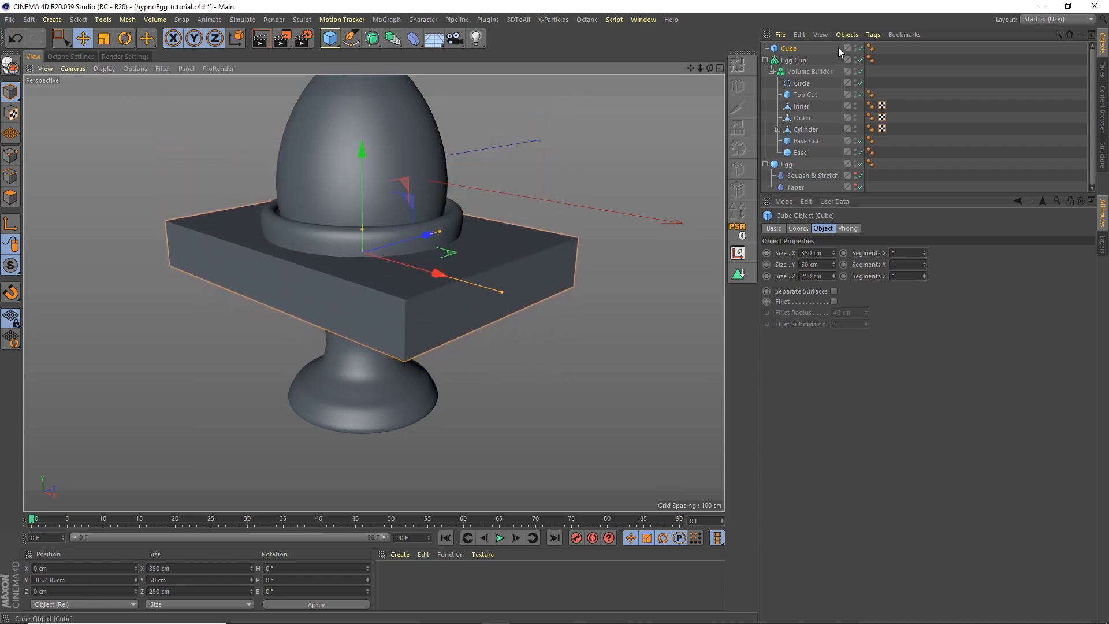
- Place the cube inside the Volume Builder, order it beneath the Smooth Layer and set its mode to Subtract
drag(788, 49, 815, 71)
click(813, 61)
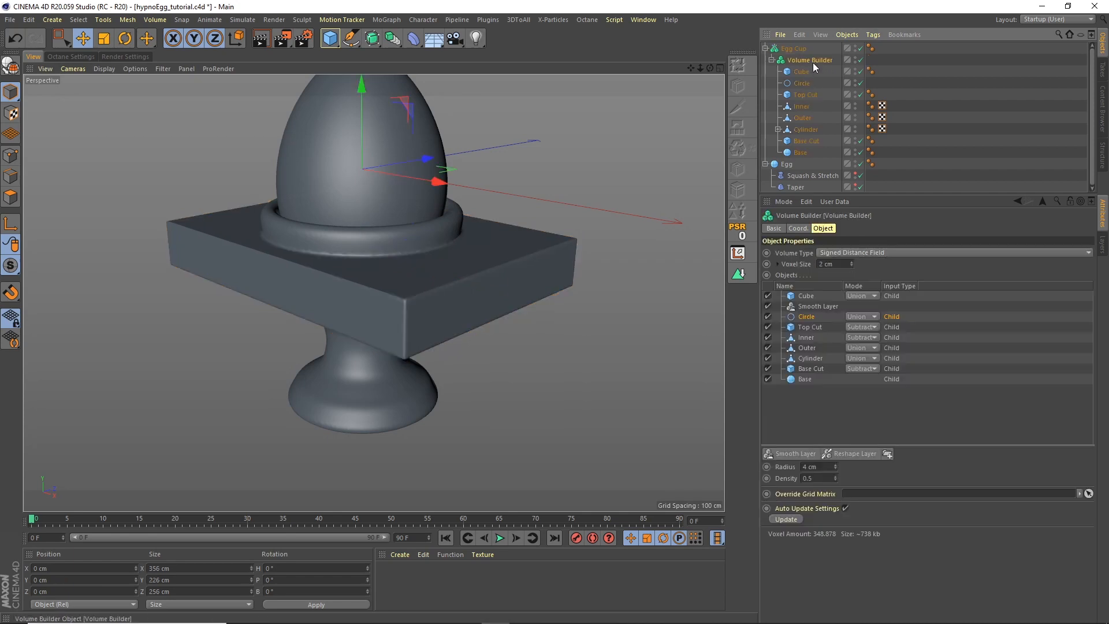
drag(817, 297, 803, 305)
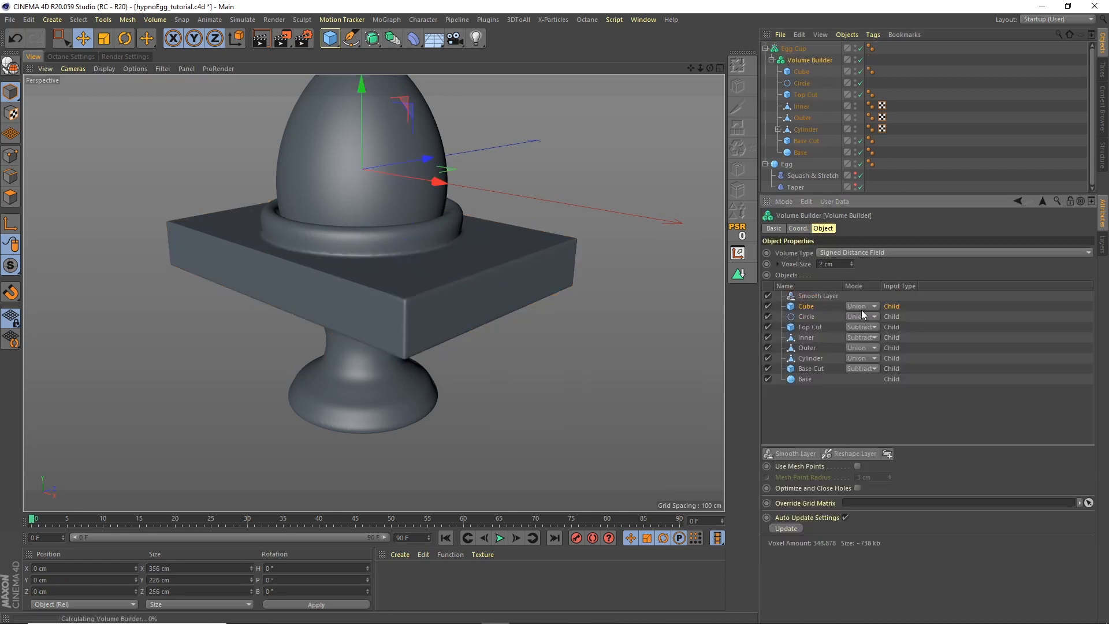
click(861, 307)
click(868, 331)
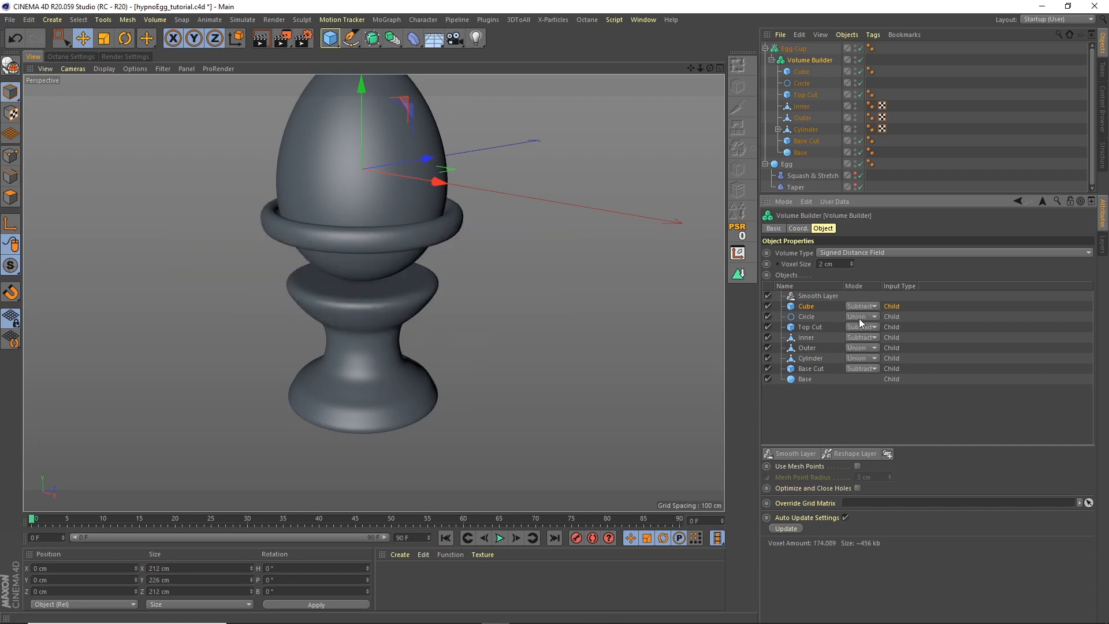
mouse_move(711, 69)
mouse_down()
mouse_move(683, 39)
mouse_move(784, 43)
mouse_move(716, 53)
mouse_move(727, 54)
mouse_up()
- Duplicate the whole Egg Cup object and rename the copy Stripe
click(766, 49)
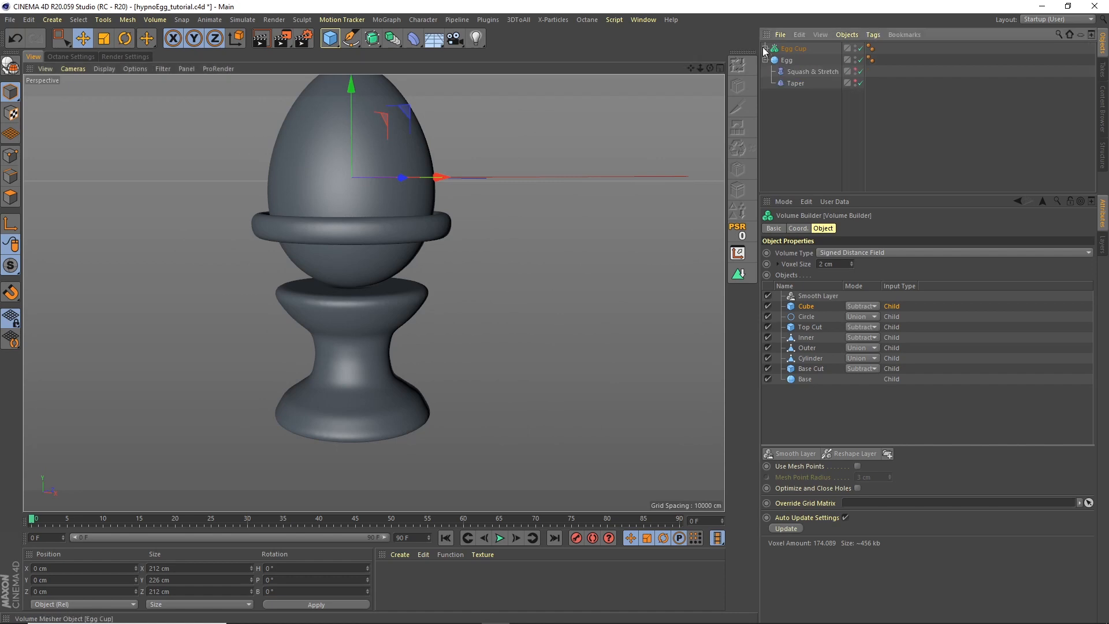
click(792, 49)
key(ctrl+c)
key(ctrl+v)
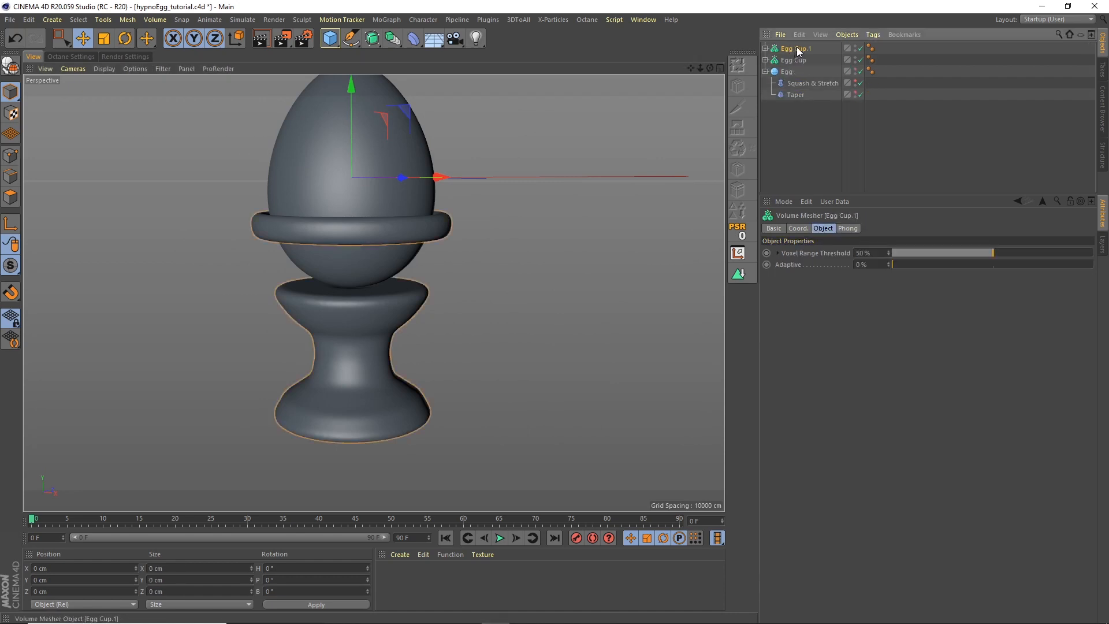
double_click(792, 49)
text(S)
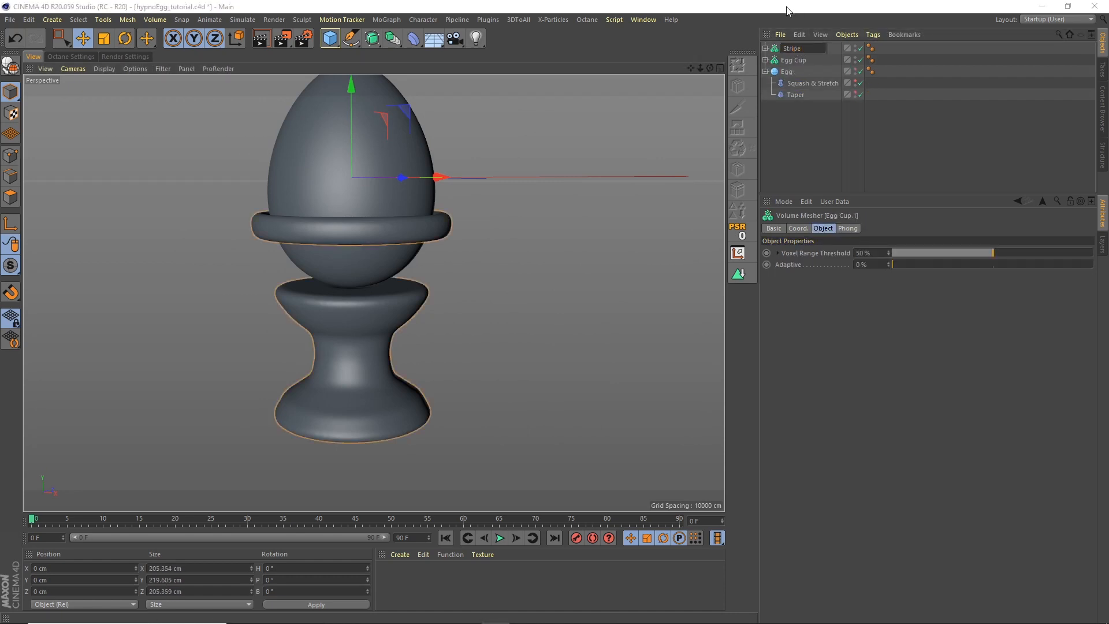
text(tripe)
key(Return)
- Set the cube's mode to Intersect in the Stripe's Volume Builder to create the missing band of the bowl
click(766, 48)
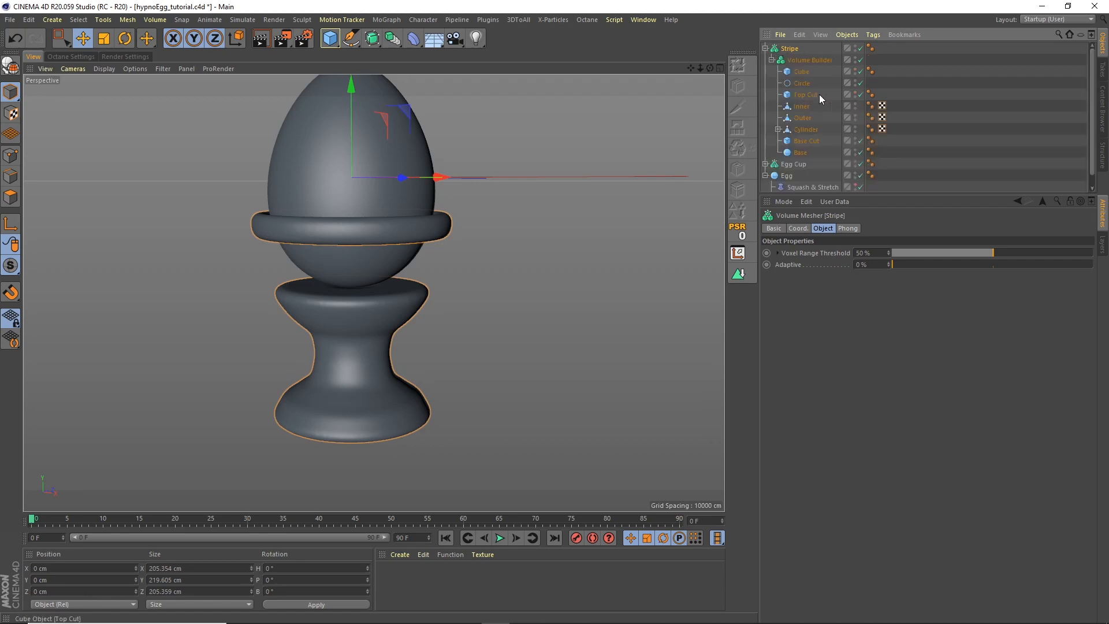
click(812, 61)
click(803, 83)
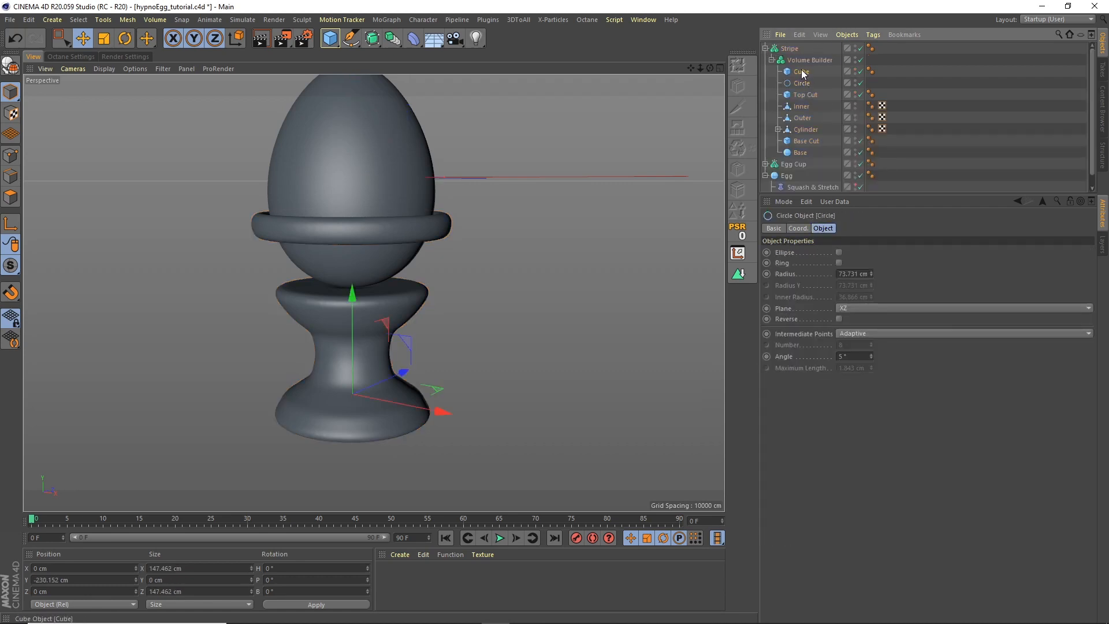
click(801, 71)
click(805, 61)
click(800, 72)
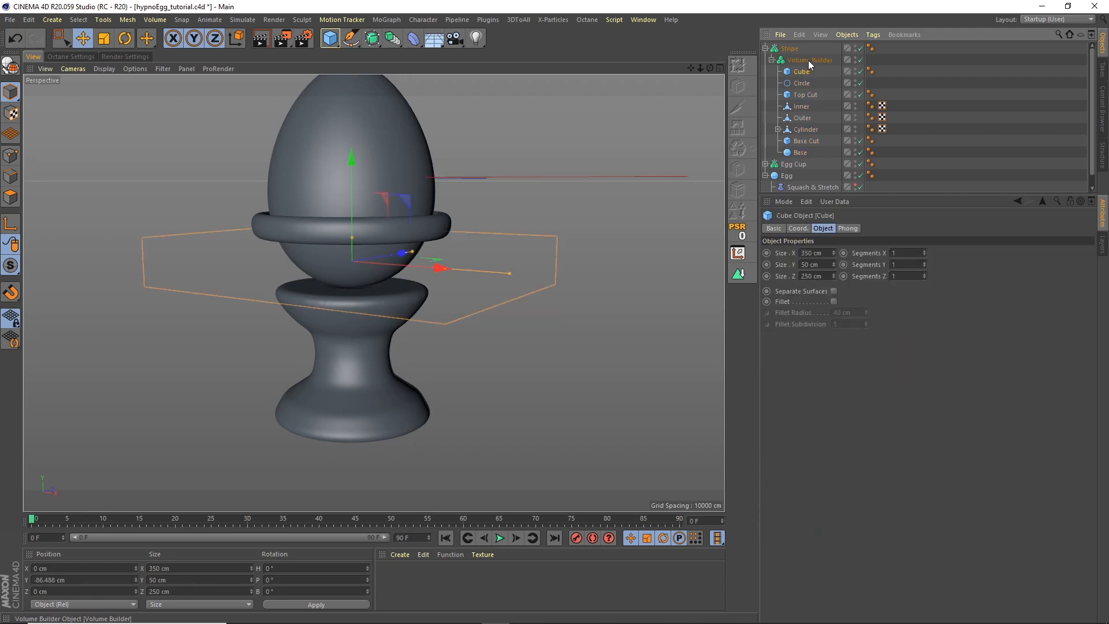
click(809, 60)
click(872, 307)
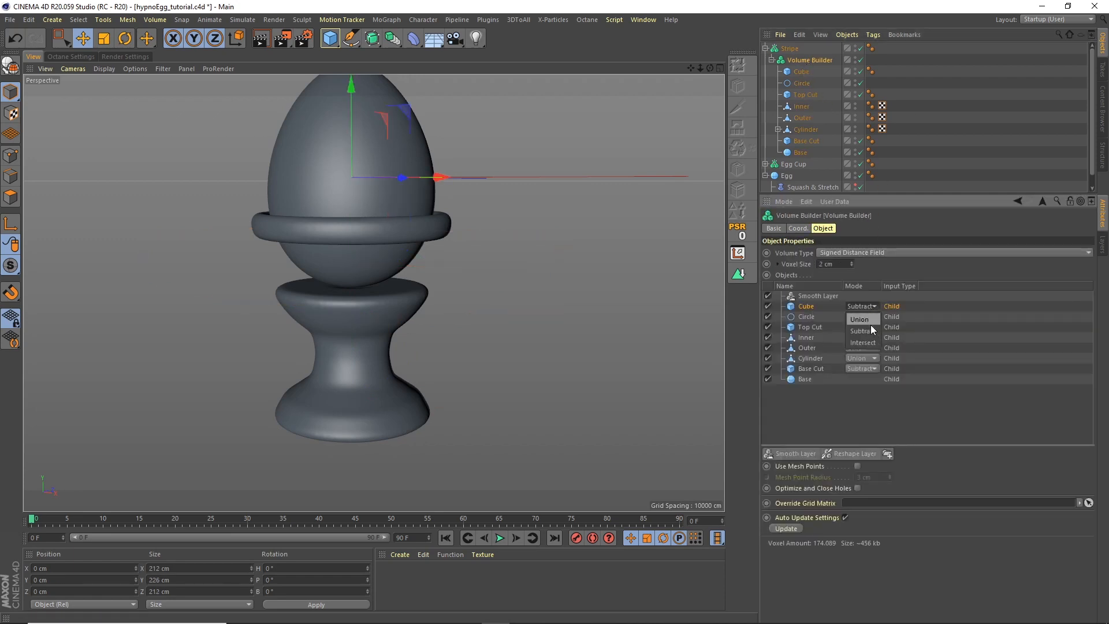
click(869, 340)
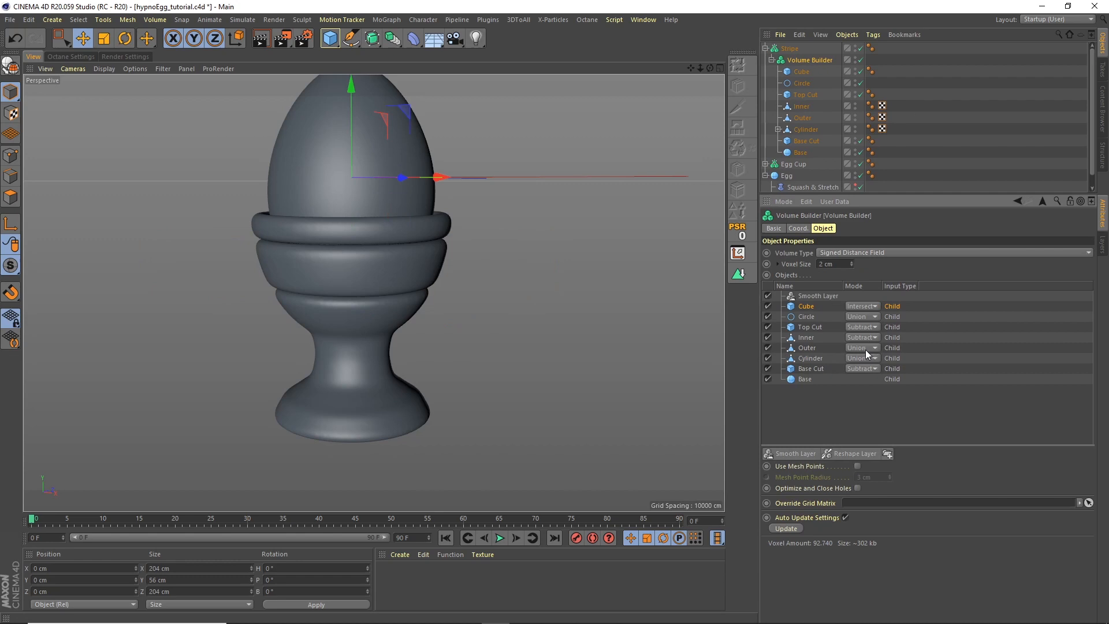
click(765, 49)
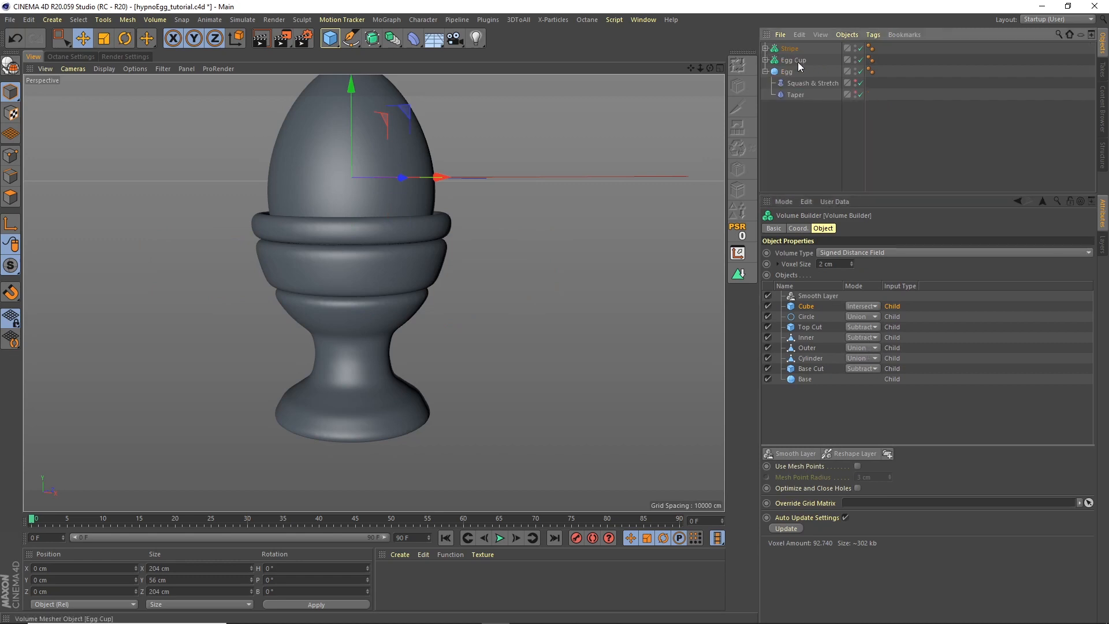
- Toggle the Egg Cup's visibility off and on to inspect the stripe, and clear the selection
click(857, 58)
click(857, 58)
click(910, 68)
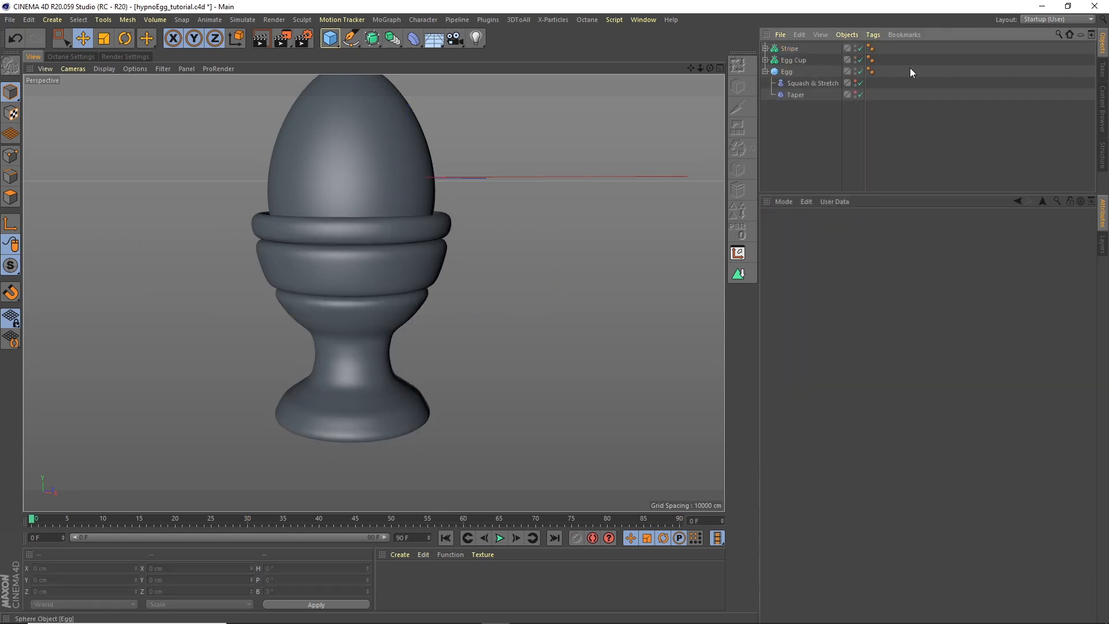
- Add a plane to the scene and set its width and height to 2000 cm
click(720, 68)
click(365, 67)
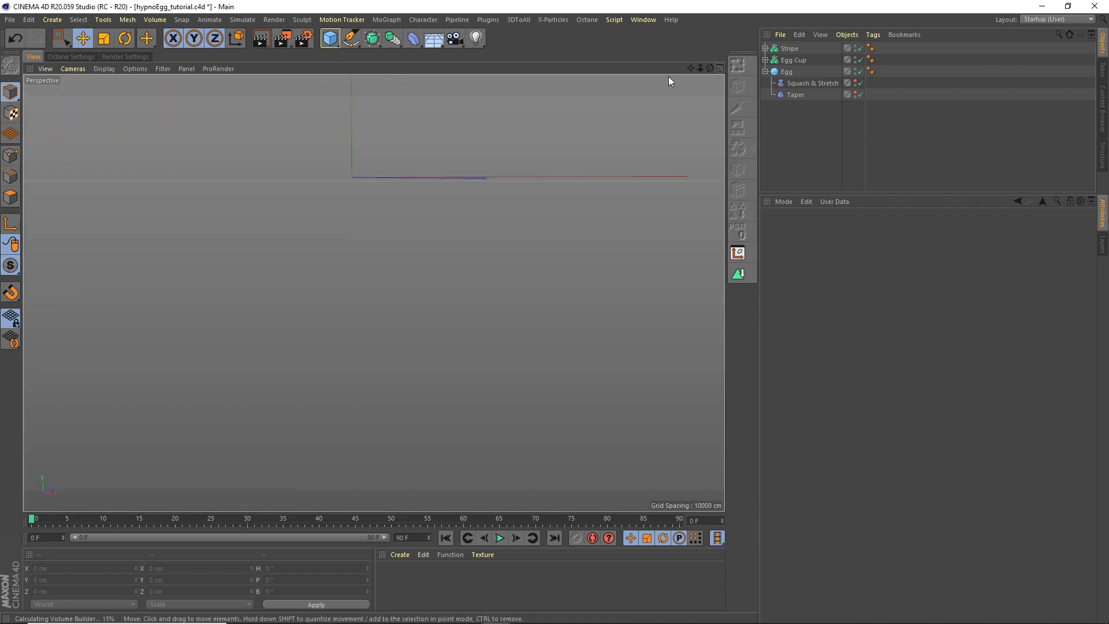
drag(699, 69, 675, 82)
alt+drag(556, 155, 549, 180)
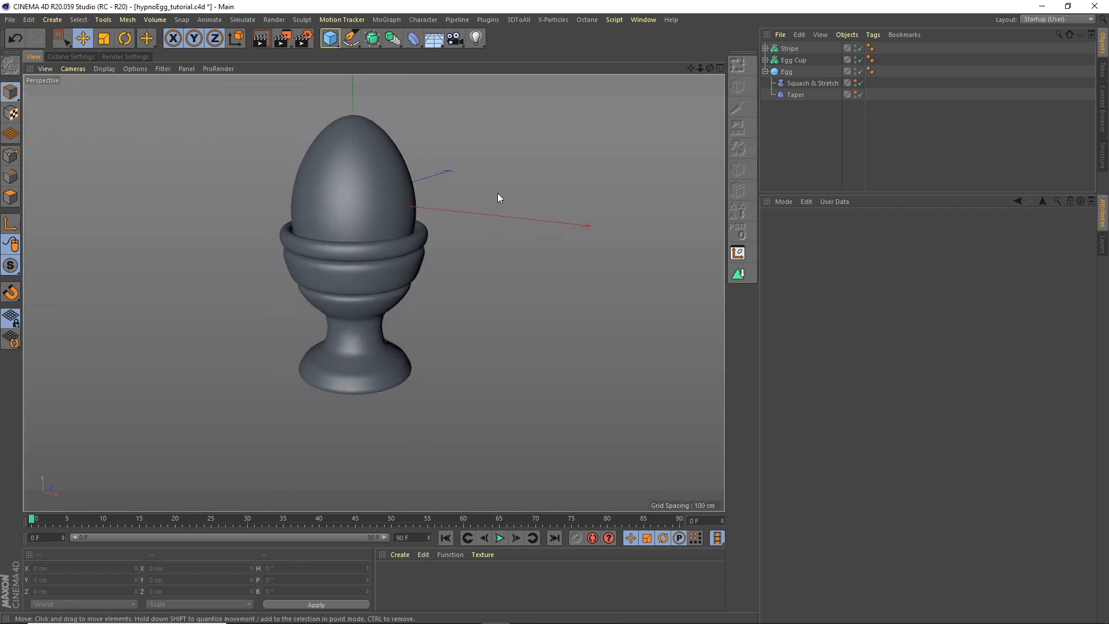
alt+middle_drag(498, 193, 514, 243)
alt+drag(516, 247, 487, 245)
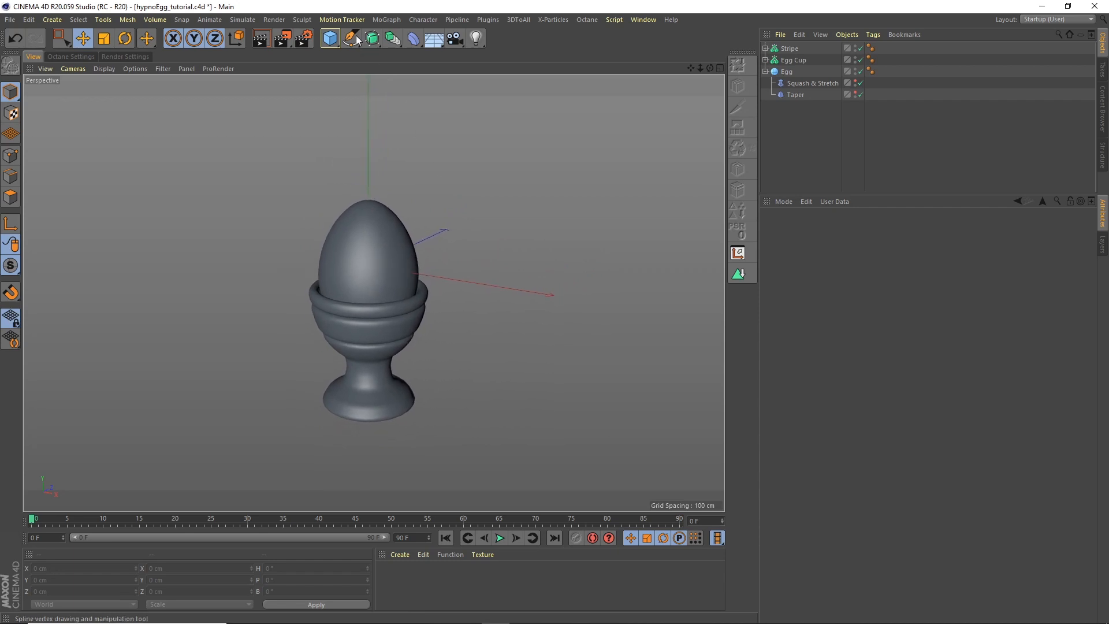
click(330, 39)
click(431, 76)
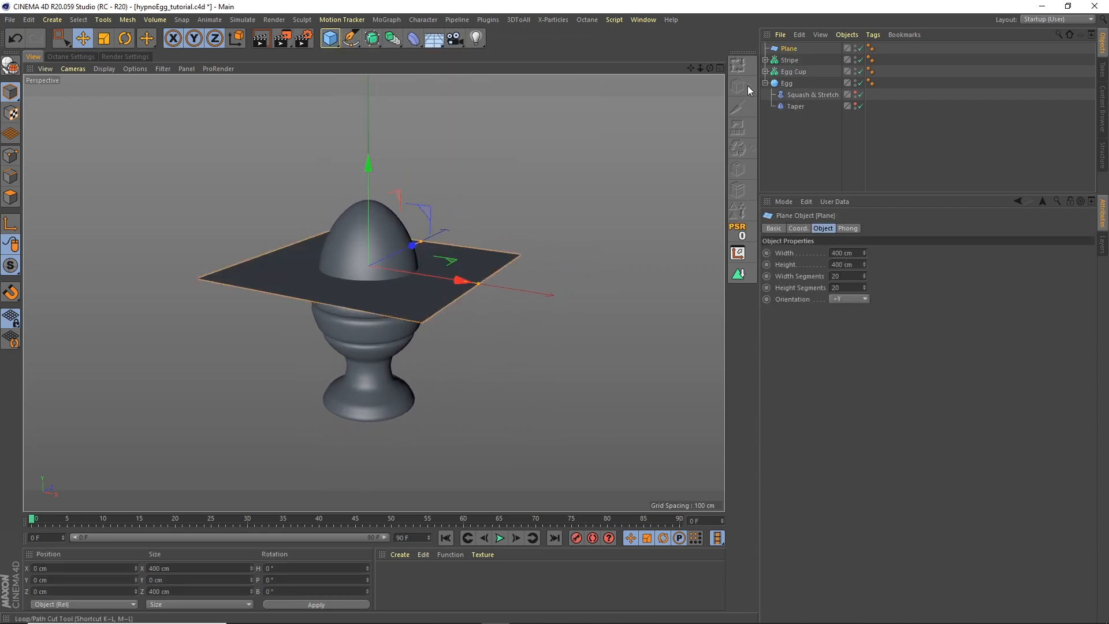
click(846, 252)
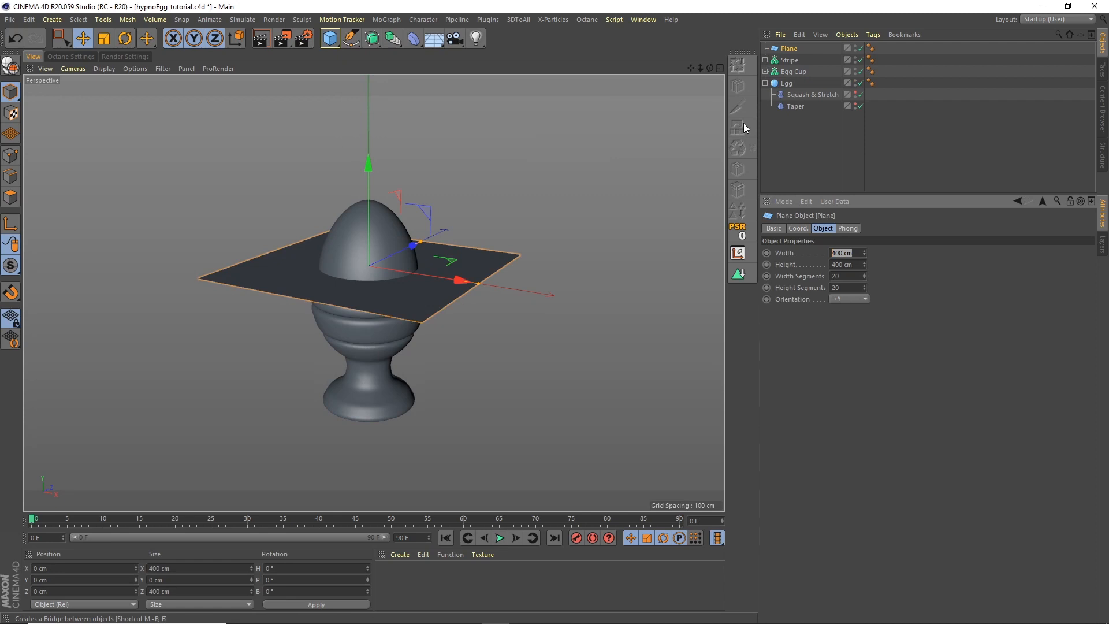
text(2000)
key(Tab)
text(2000)
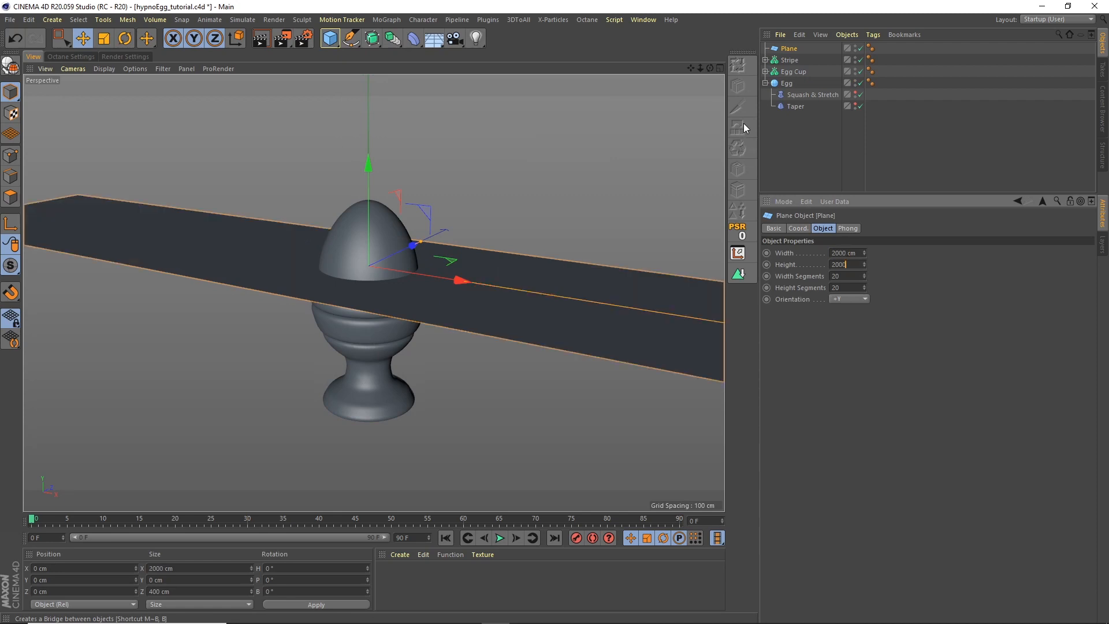
key(Return)
- Set the plane's width segments and height segments to 50
scroll(578, 146, down, 5)
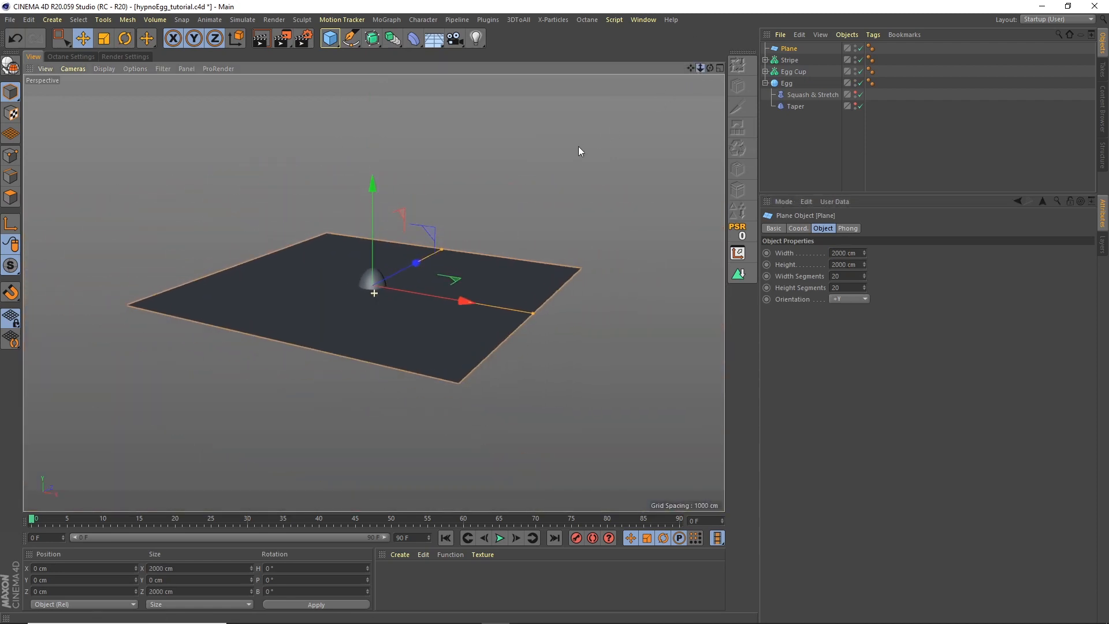
key(Tab)
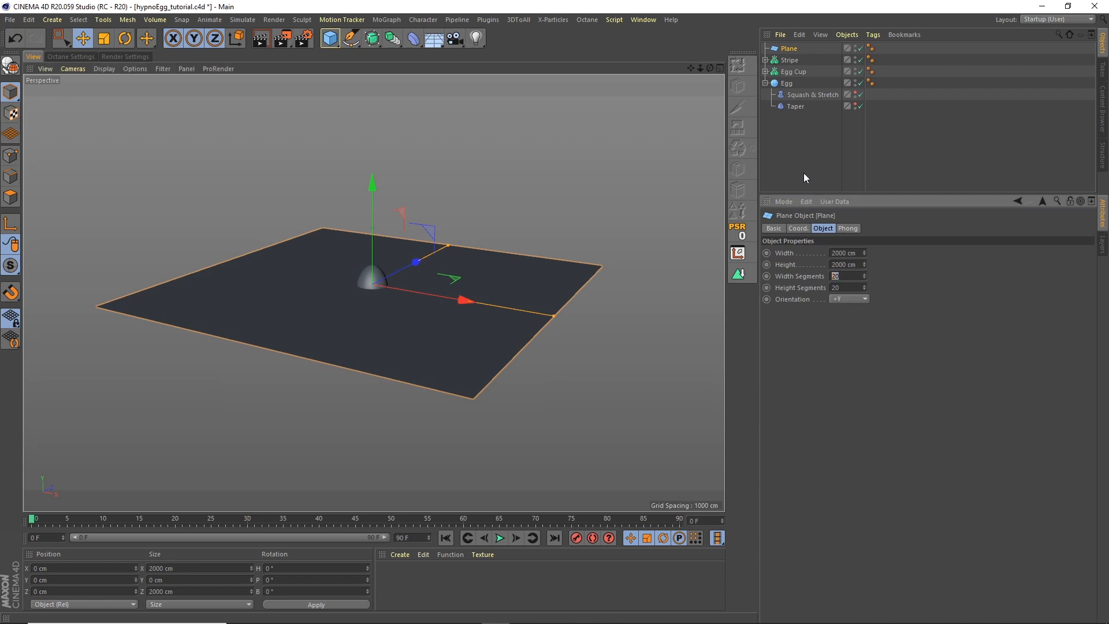
text(50)
key(Tab)
text(50)
- Add a Bend deformer as a child of the plane and set its strength to 90°
click(414, 38)
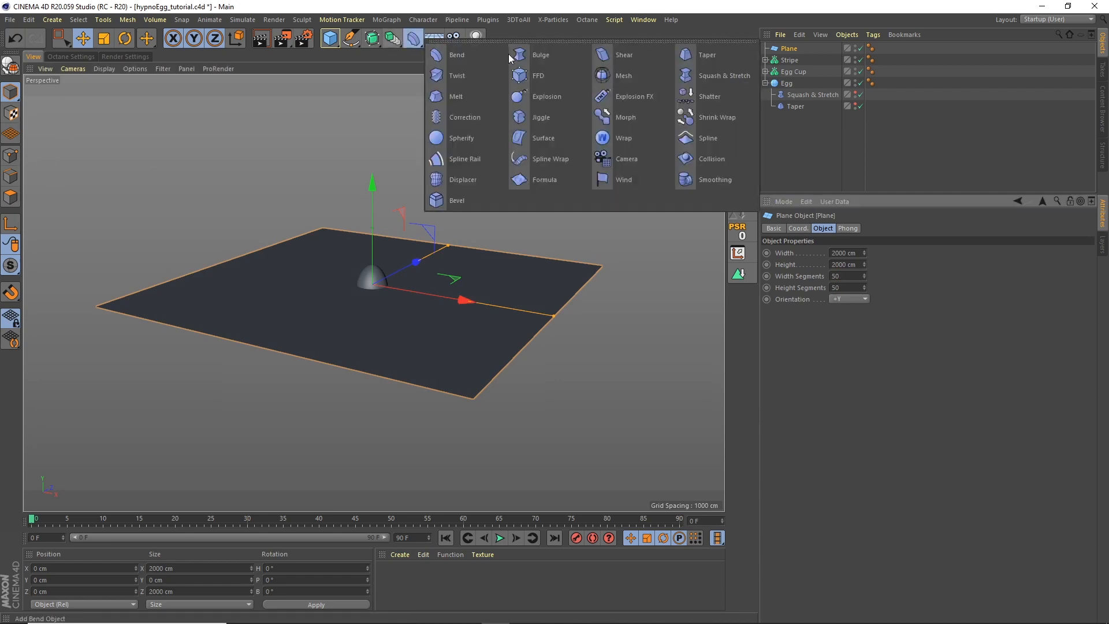
shift+click(469, 54)
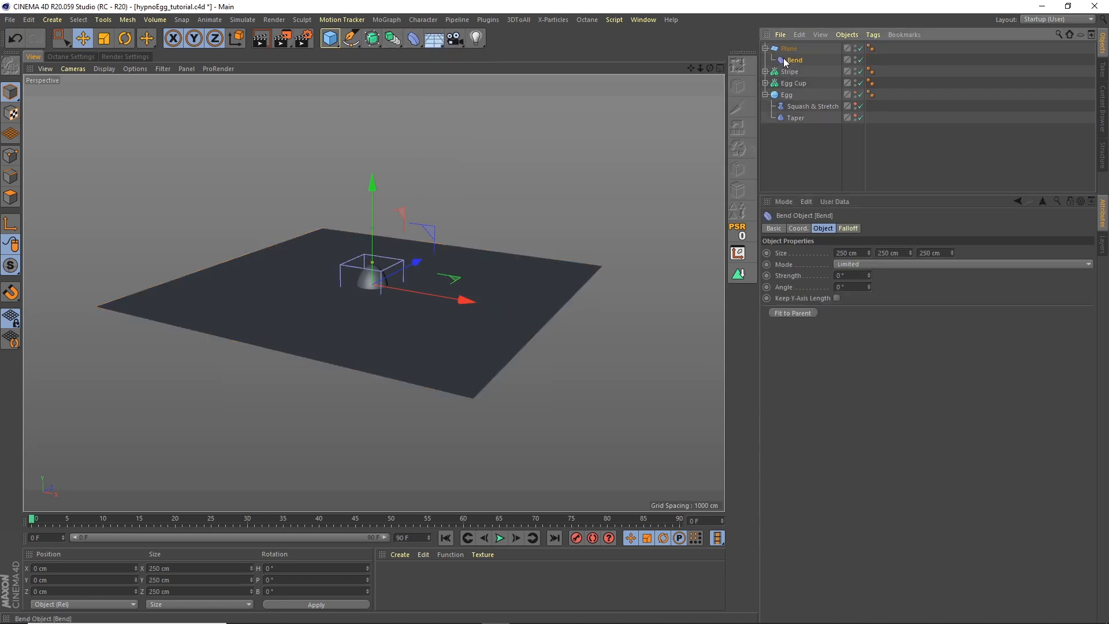
click(856, 278)
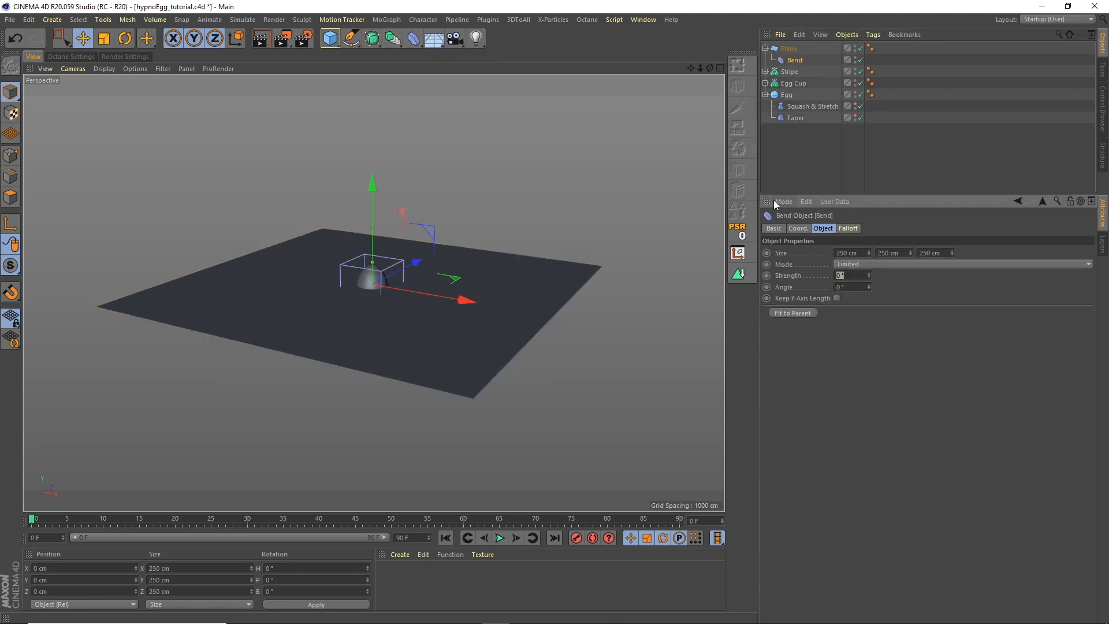
key(Return)
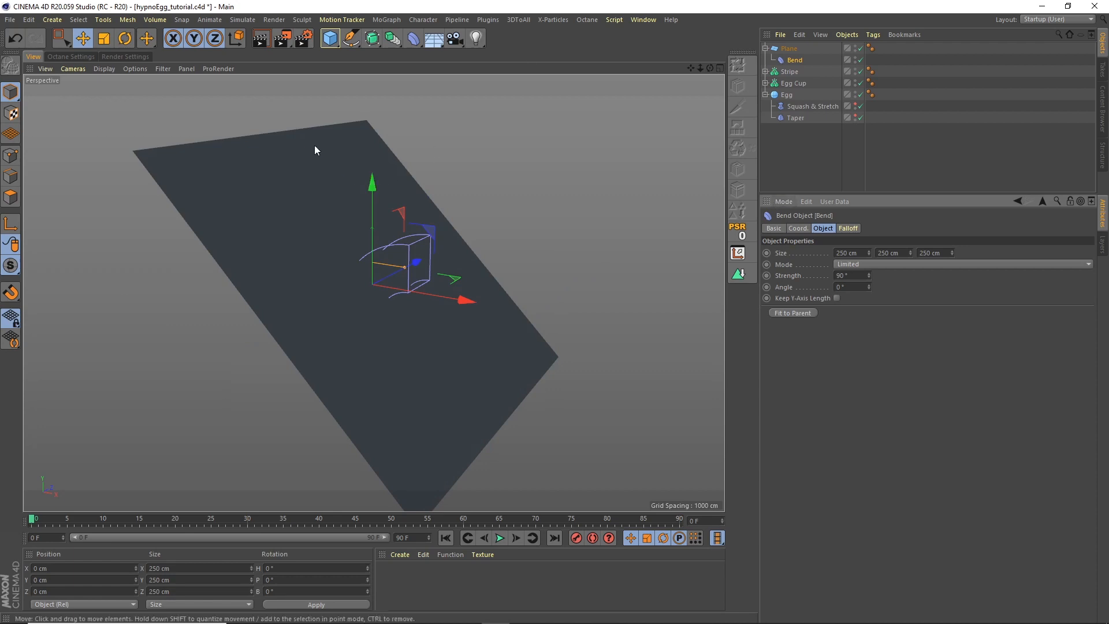
- Rotate the Bend deformer so the plane curves up into a backdrop, setting its B rotation to -90°
click(126, 38)
drag(418, 259, 292, 589)
click(292, 589)
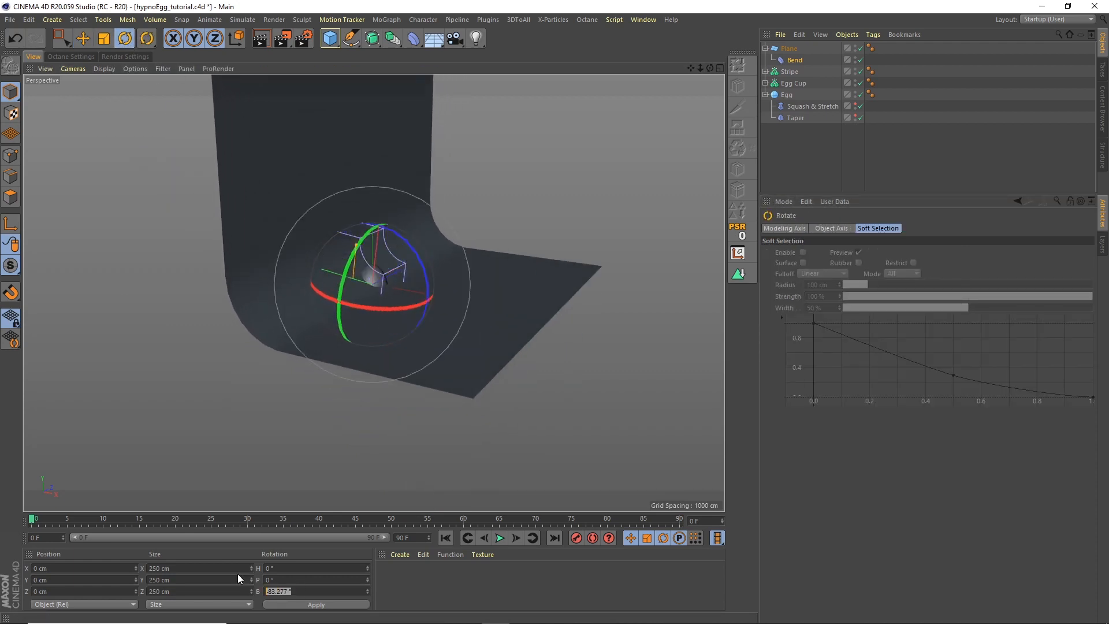
text(-90)
key(Return)
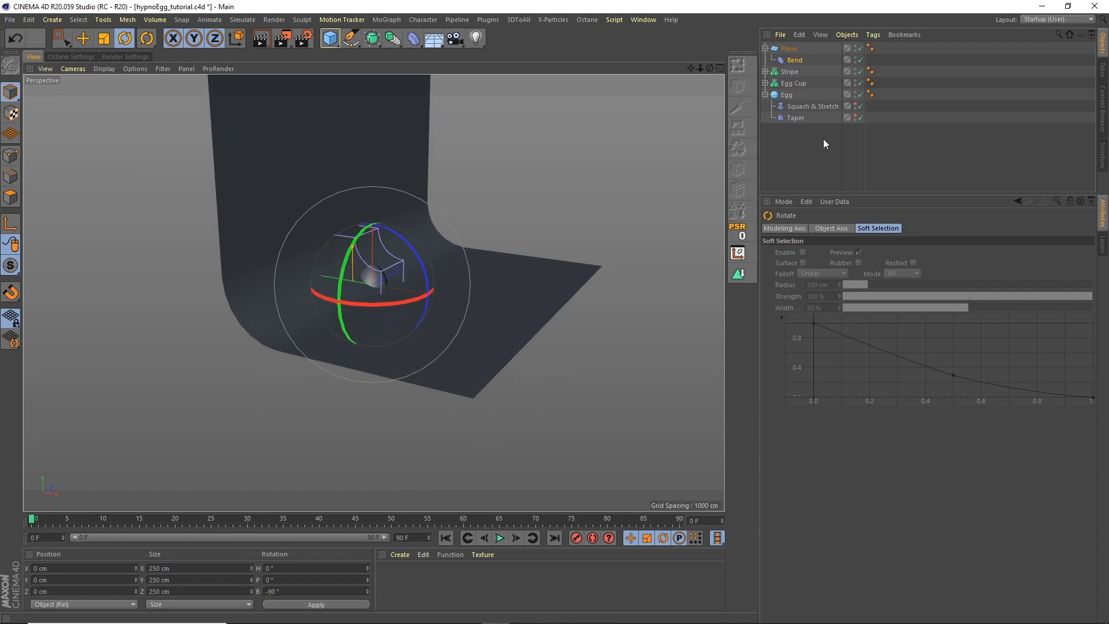
- Set the Bend deformer's Y size to 500 cm
click(796, 61)
click(883, 253)
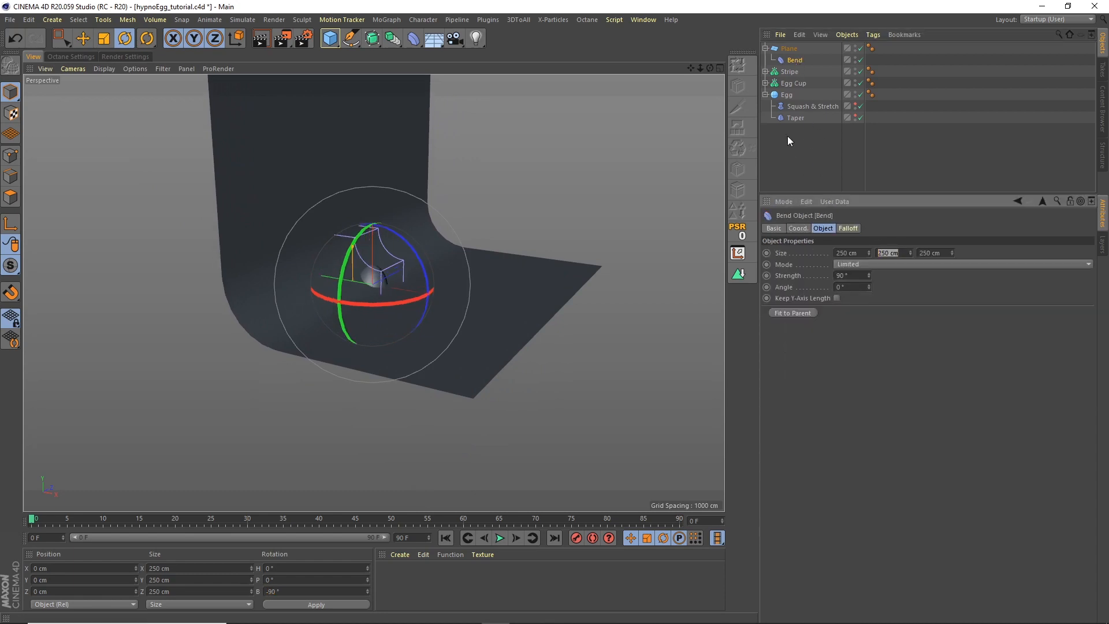
text(500)
key(Return)
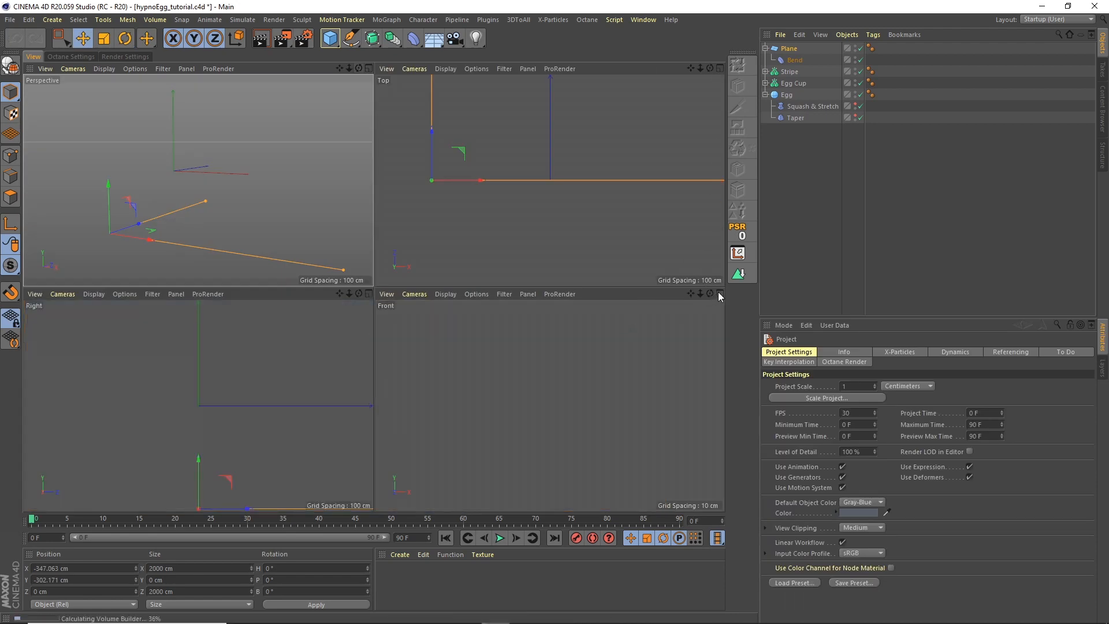
- In the front view, raise the plane to the egg cup's base at Y about -256 cm and shift it to X about -572 cm
click(720, 295)
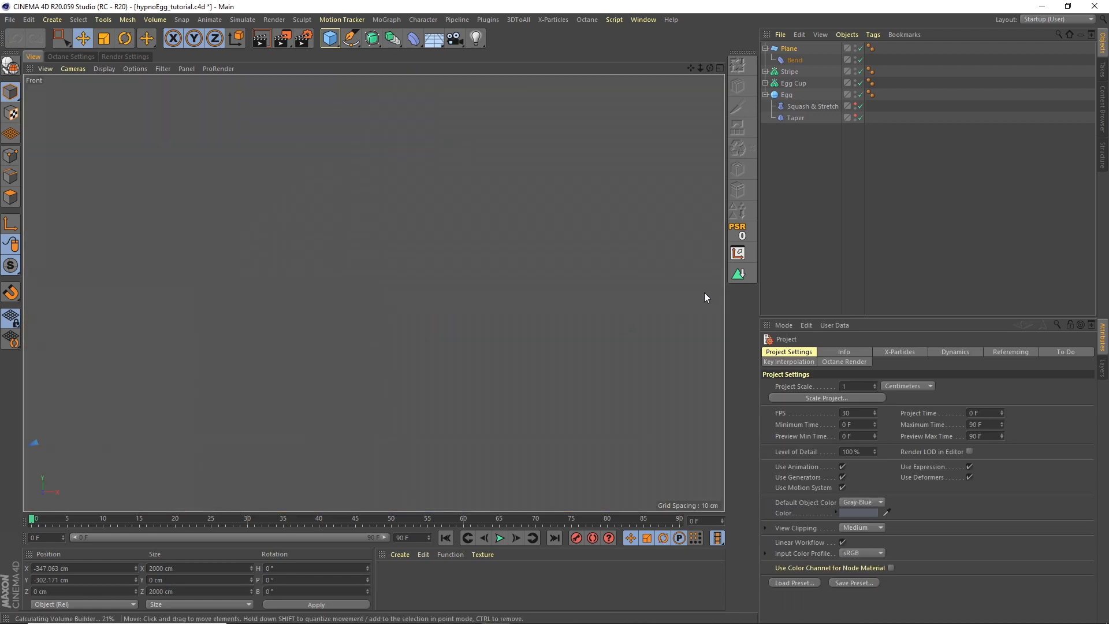
drag(698, 68, 581, 116)
drag(166, 285, 164, 255)
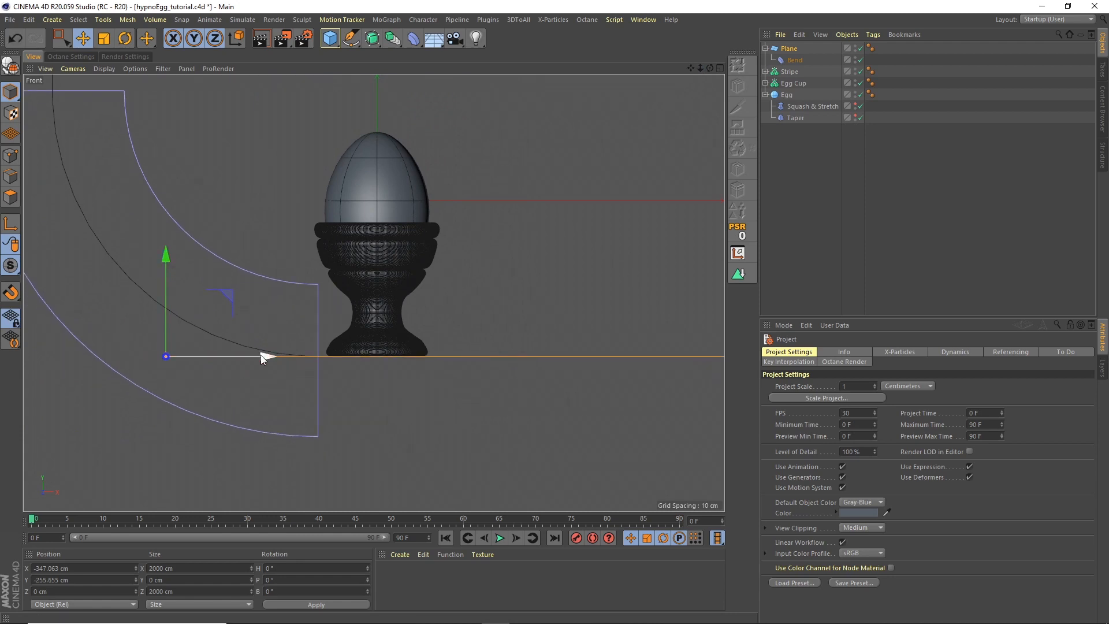
drag(261, 355, 129, 357)
click(720, 69)
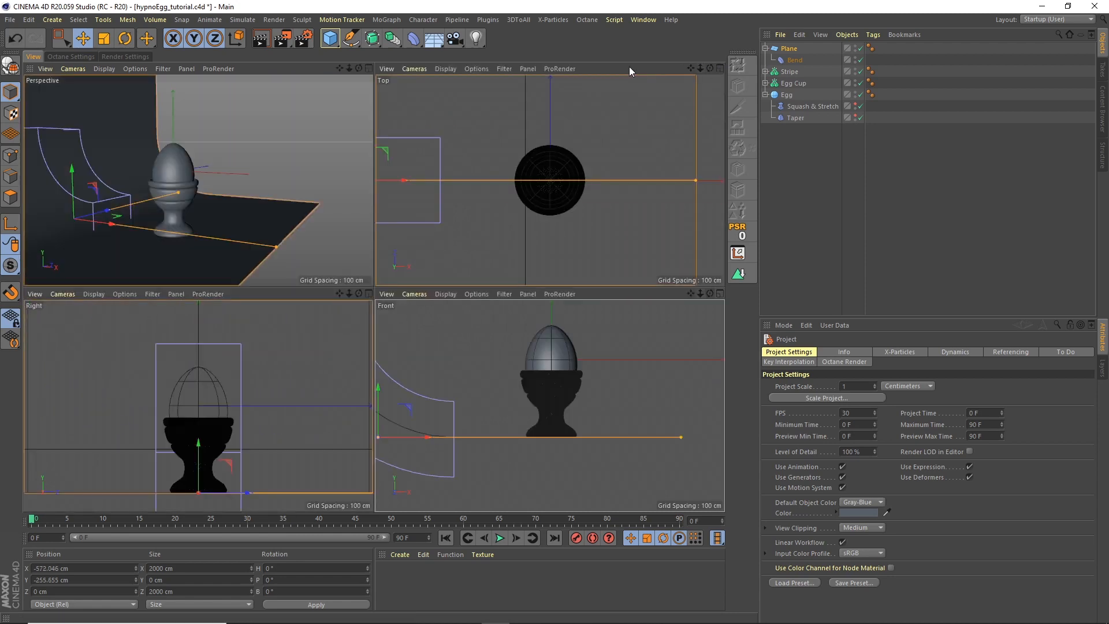
click(367, 69)
- Set the render output to 1920 x 1080 pixels at 25 fps and return to the 3D view
click(303, 39)
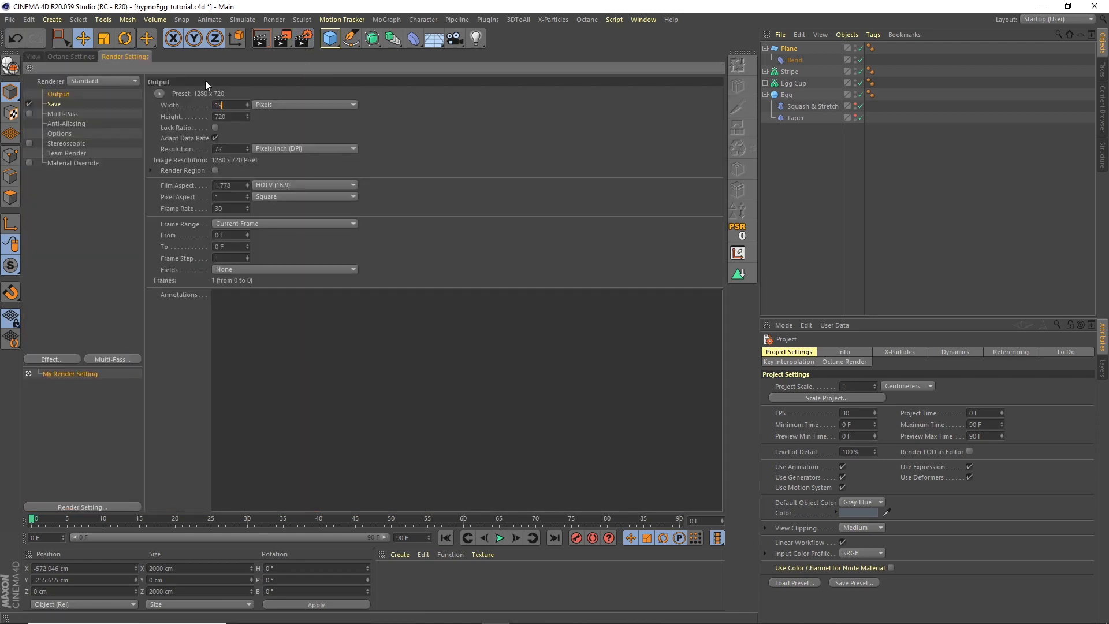
text(20)
key(Tab)
text(1080)
key(Tab)
text(25)
key(Tab)
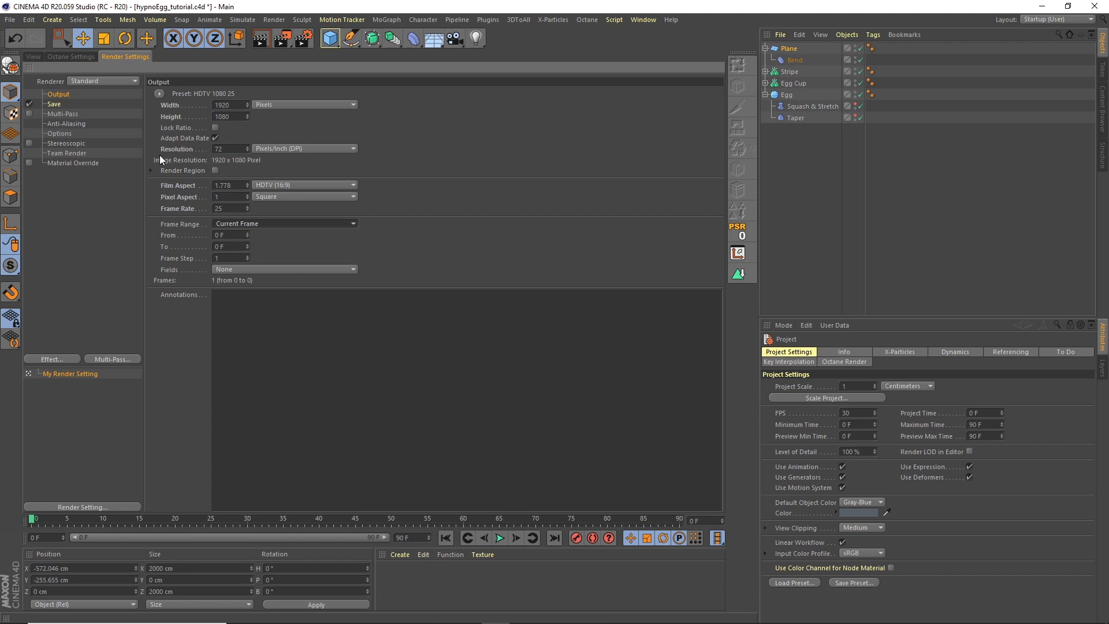
click(54, 56)
click(33, 56)
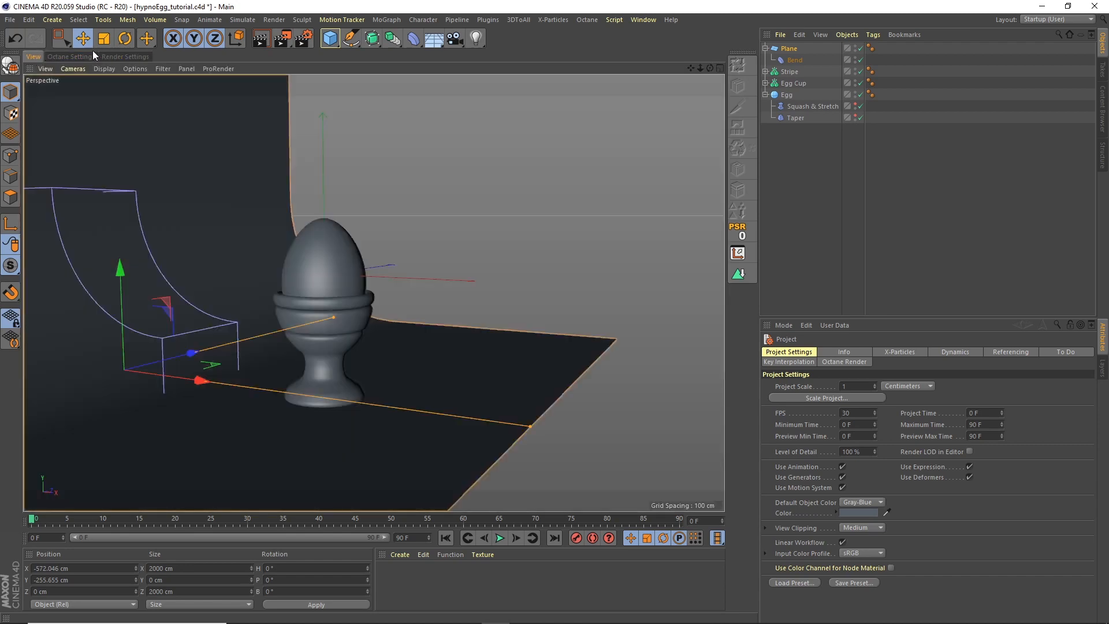
- Configure the perspective viewport's tinted border to 100% opacity
drag(709, 68, 666, 73)
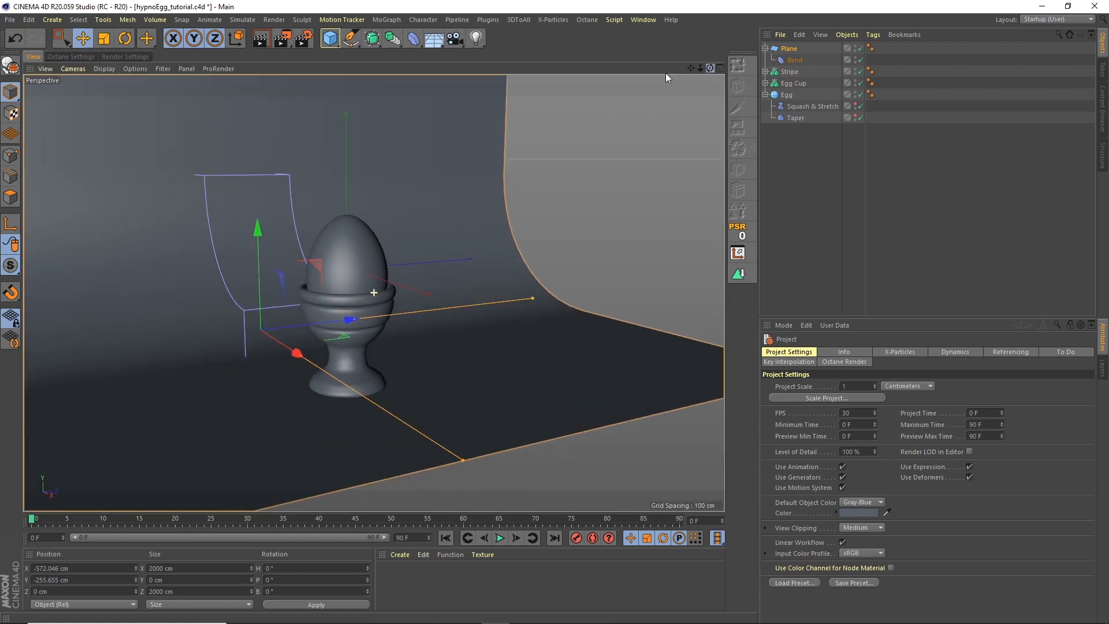
click(141, 68)
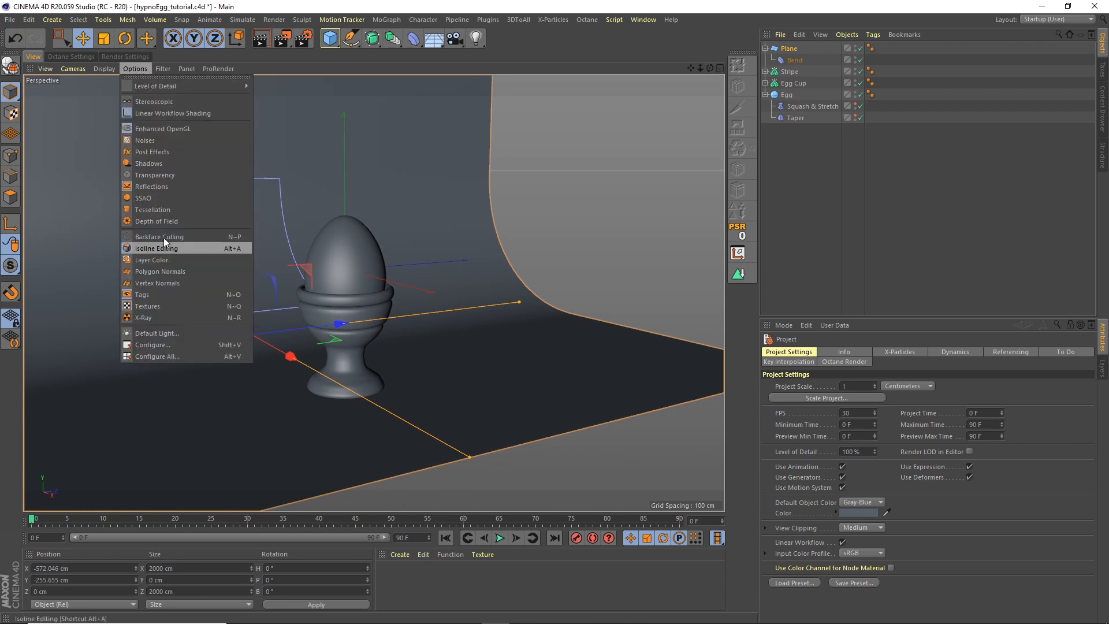
click(151, 346)
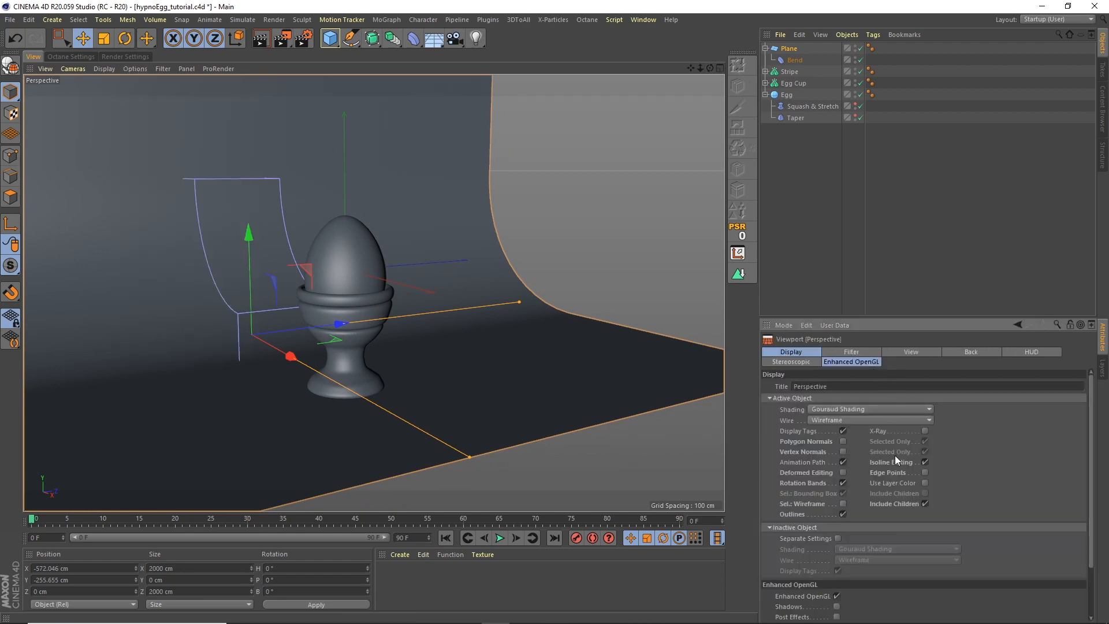
click(904, 353)
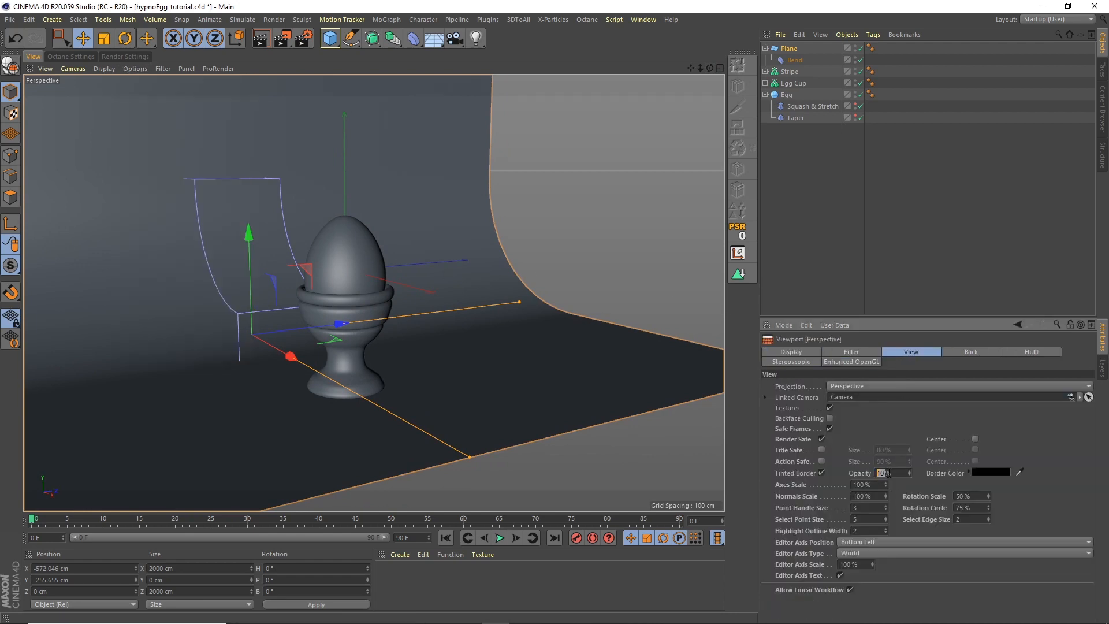
text(100)
key(Return)
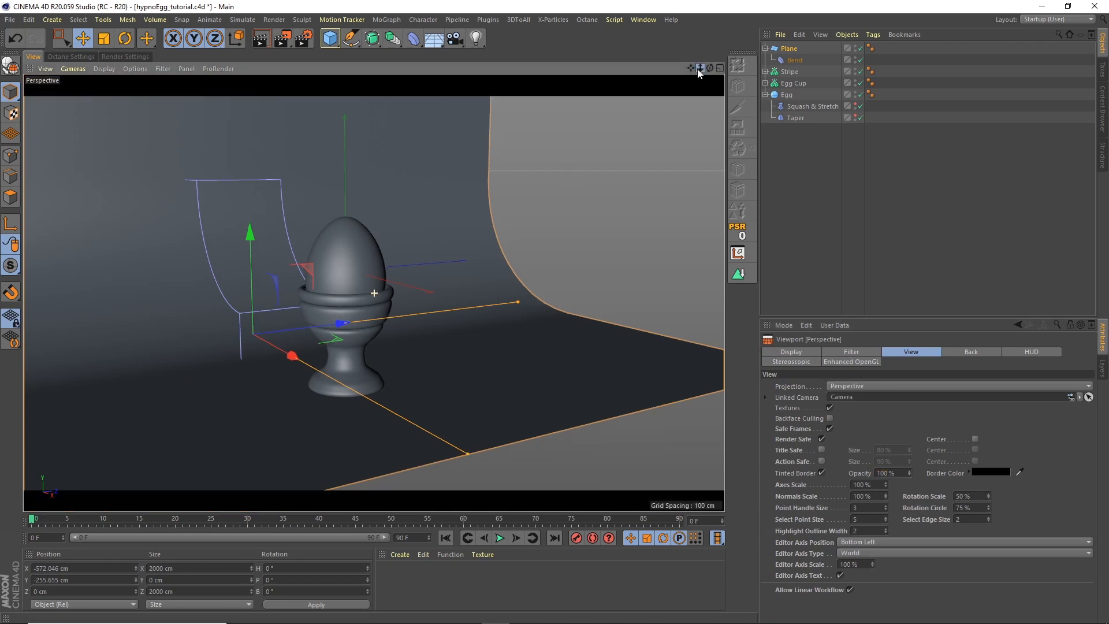
- Frame the egg cup frontally against the backdrop, add a camera and look through it
drag(704, 67, 677, 68)
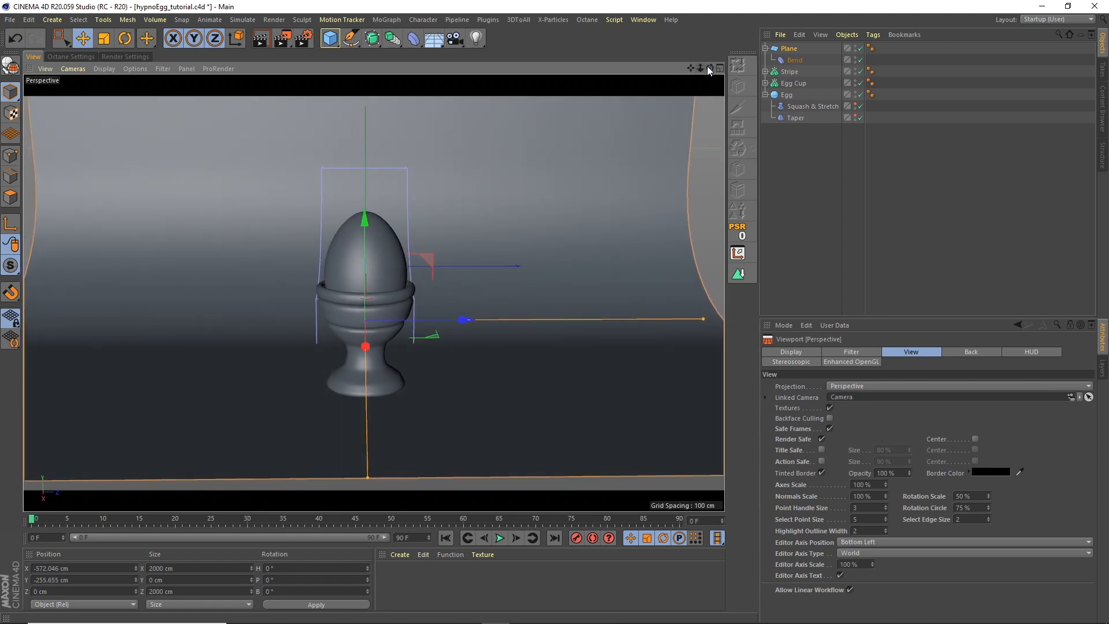
click(454, 38)
click(860, 48)
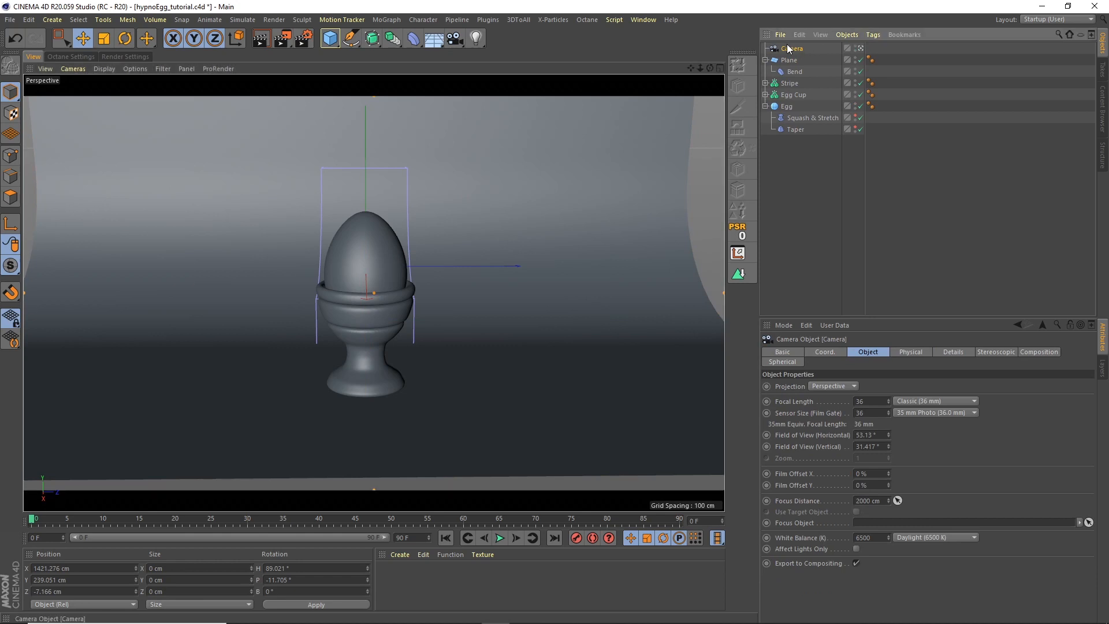
- Set the camera's focal length to Tele (135 mm) and pull it back until the whole egg and cup fit the frame
click(930, 401)
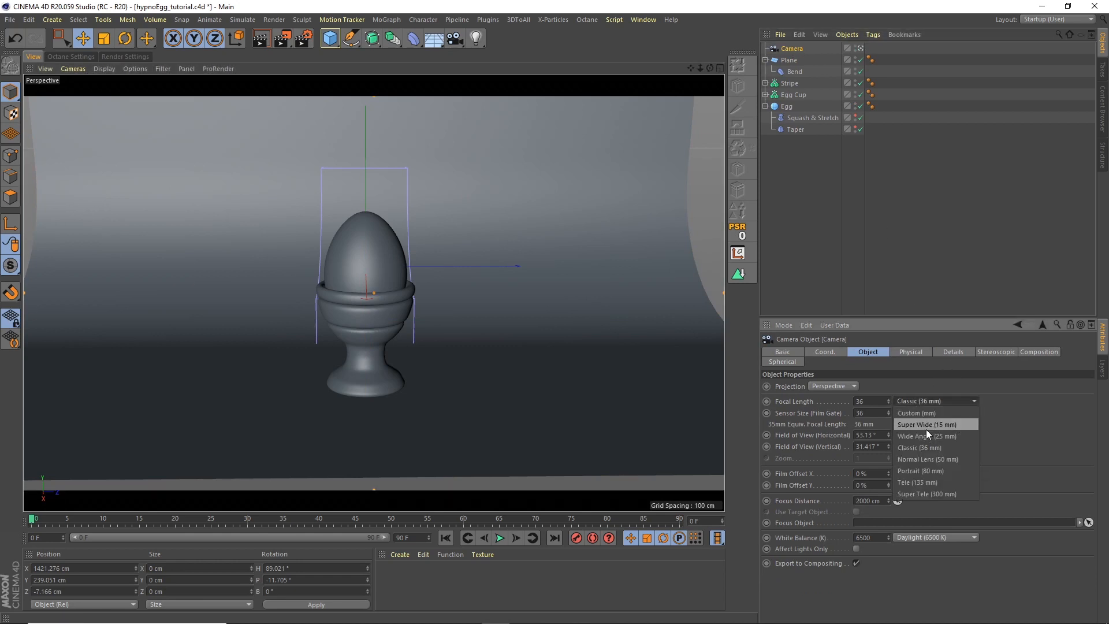
click(926, 484)
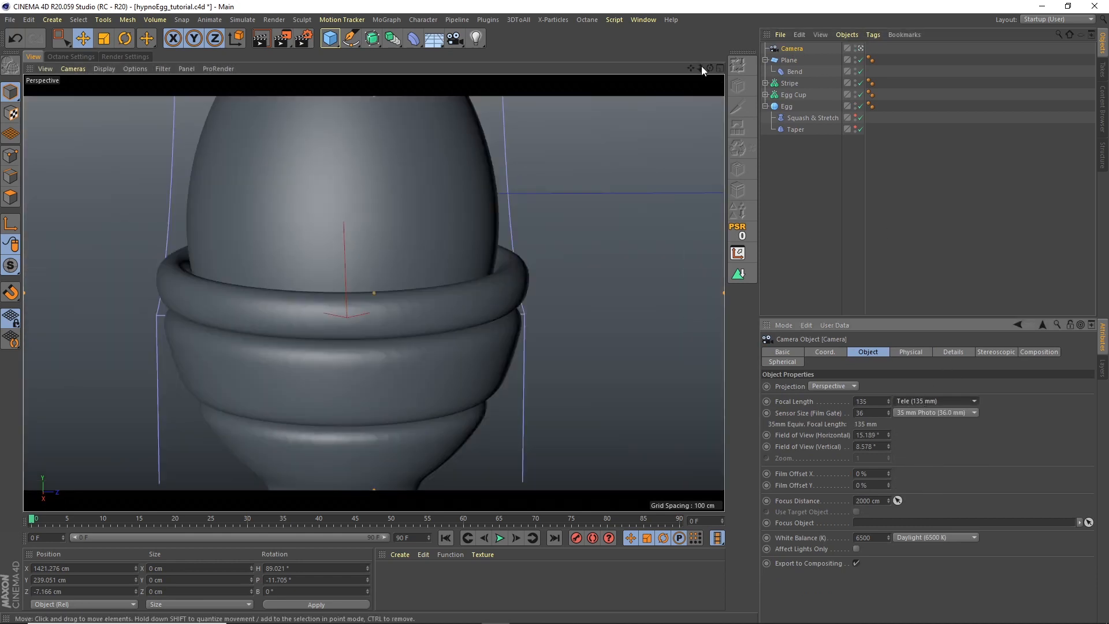
mouse_move(701, 67)
mouse_down()
mouse_move(550, 152)
mouse_move(401, 273)
mouse_move(708, 42)
mouse_move(712, 77)
mouse_move(689, 76)
mouse_move(701, 67)
mouse_up()
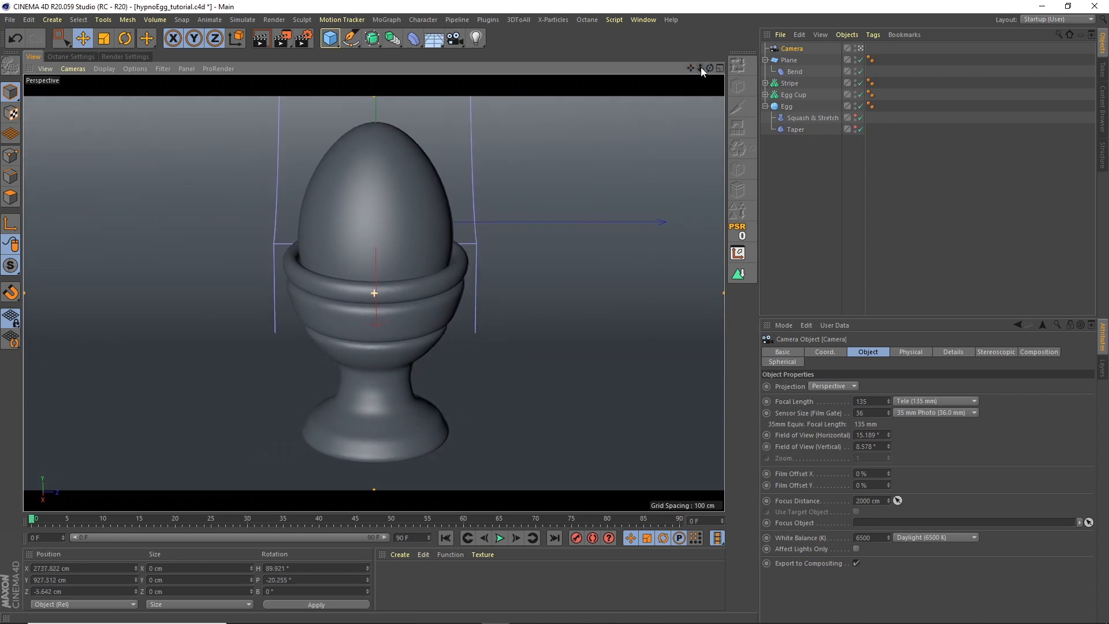
- Hide the Bend deformer's cage in the editor and collapse the Plane and Egg hierarchies
click(785, 200)
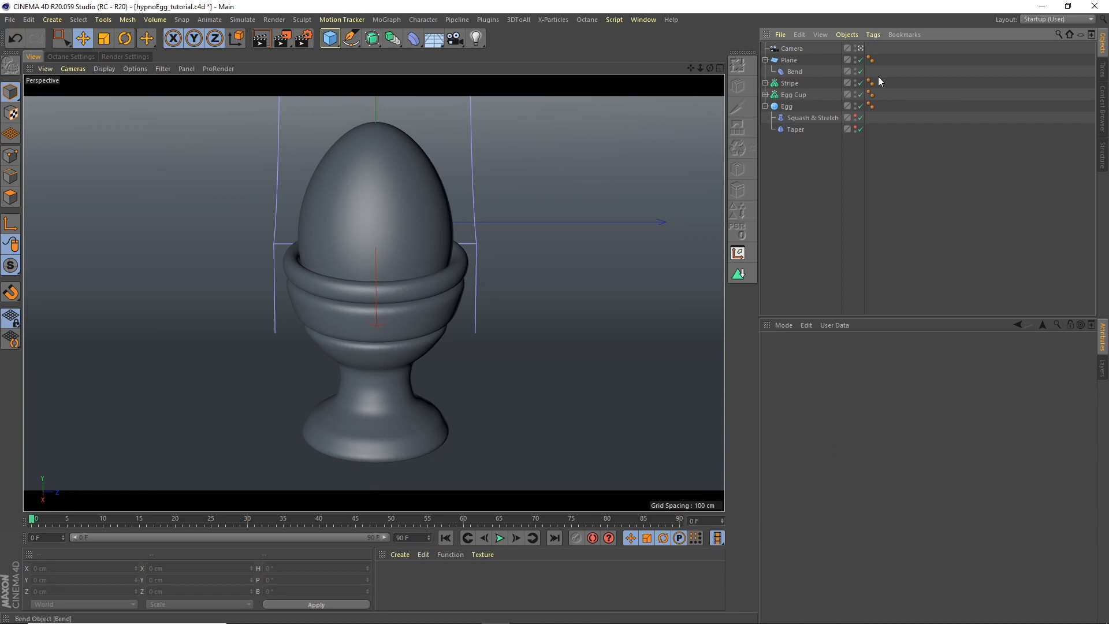
click(856, 71)
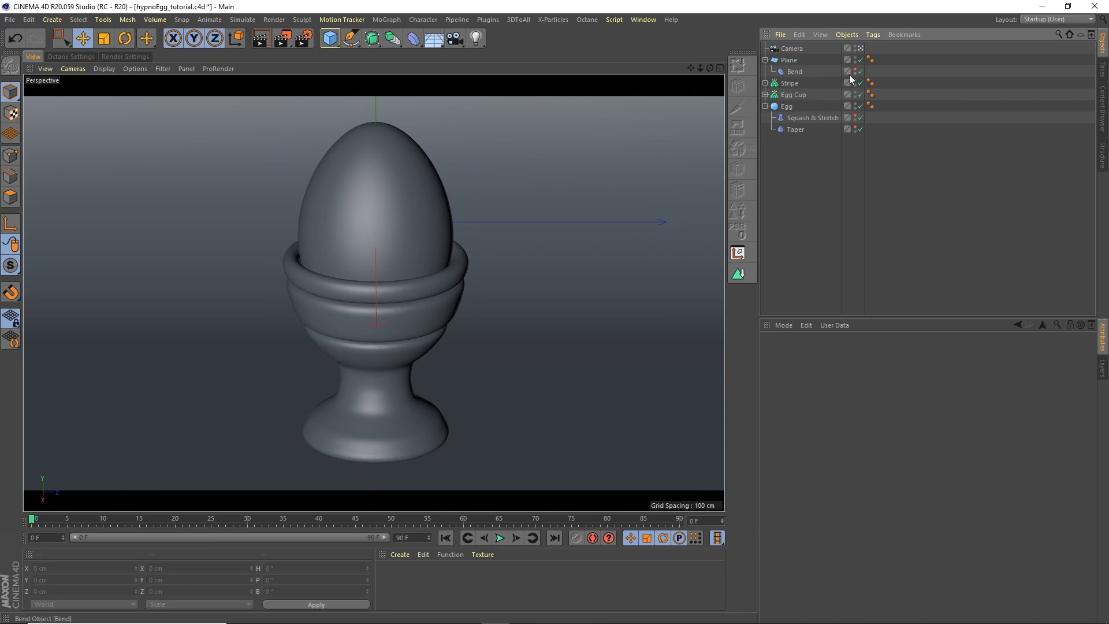
click(766, 60)
click(765, 95)
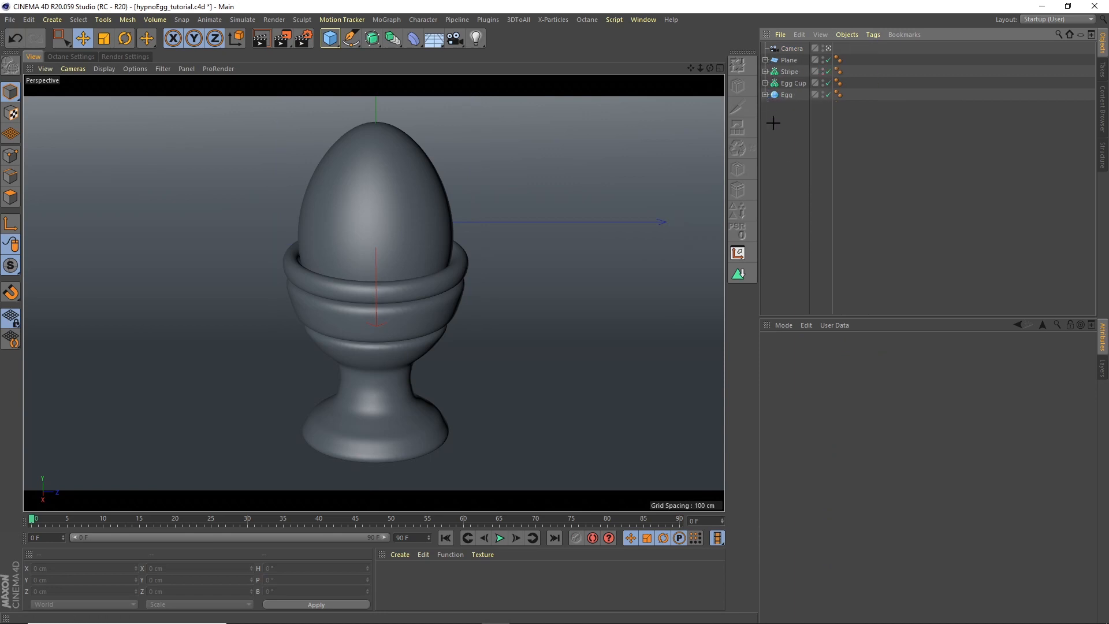
- Save the project and dock the Octane Live Viewer beside the perspective view
click(10, 20)
click(25, 115)
click(587, 20)
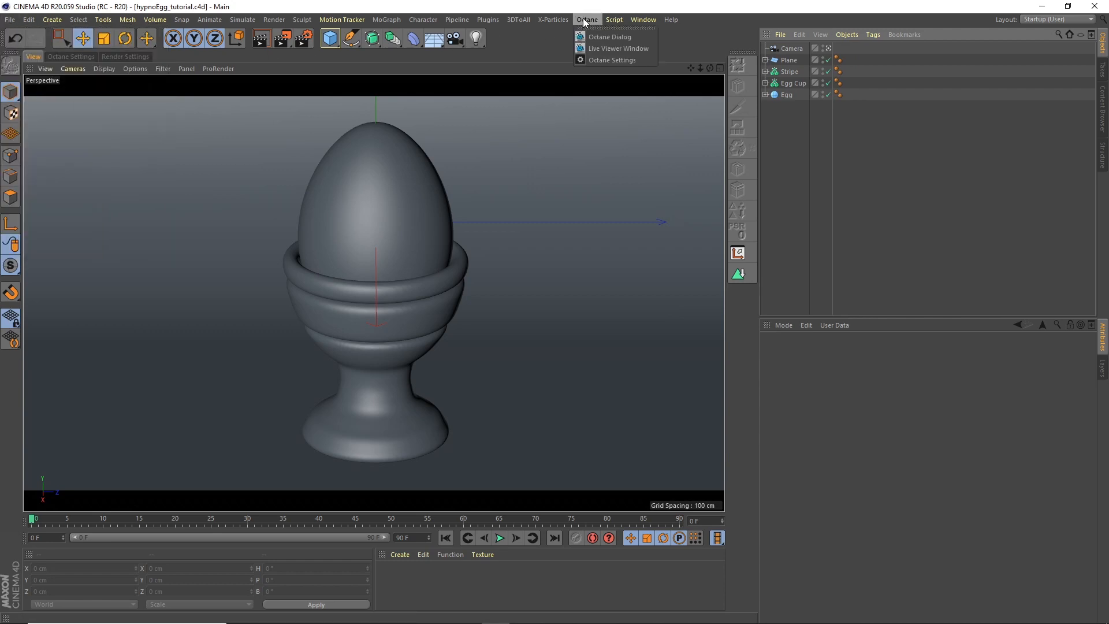
click(597, 48)
drag(240, 170, 682, 157)
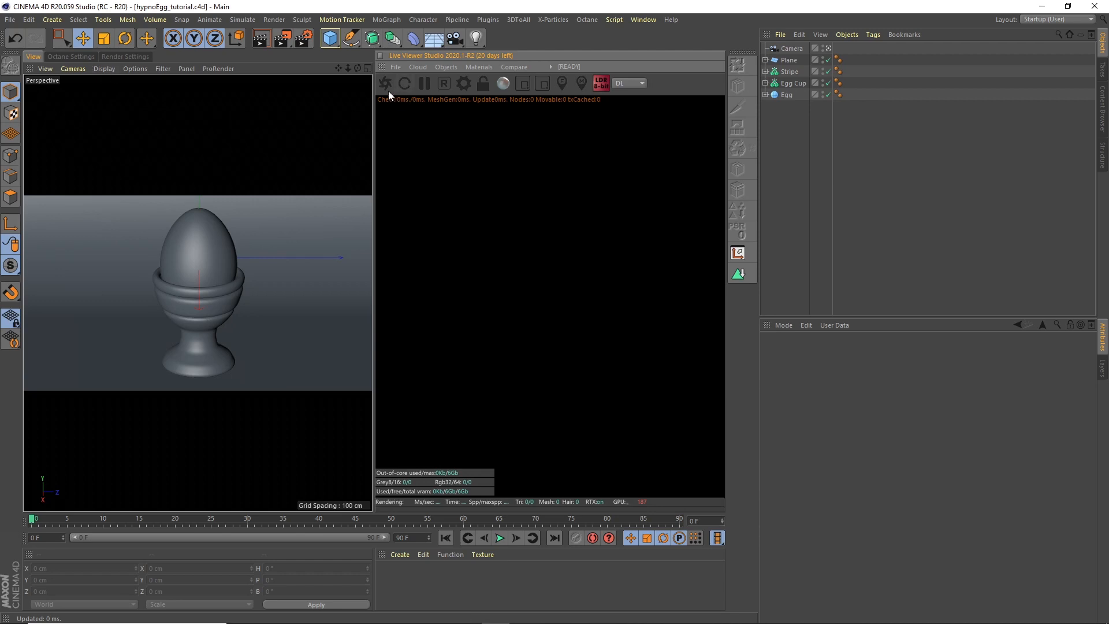
- Switch Octane to path tracing and set max samples to 500, diffuse depth to 10 and specular depth to 10
click(635, 85)
click(632, 106)
click(463, 84)
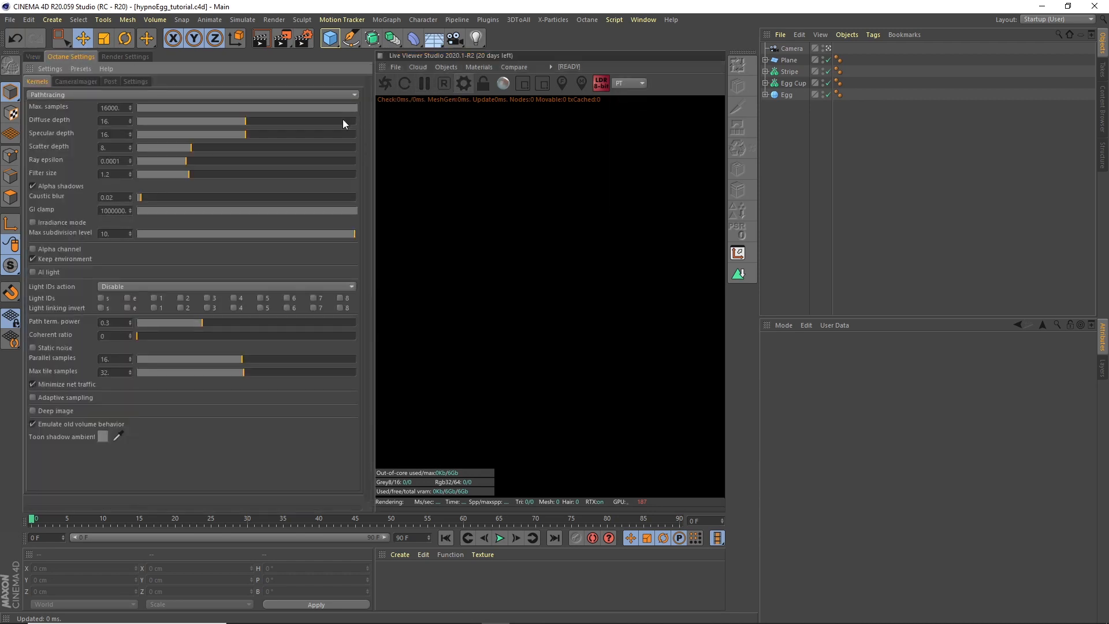
double_click(125, 110)
text(500)
key(Tab)
text(10)
key(Tab)
text(10)
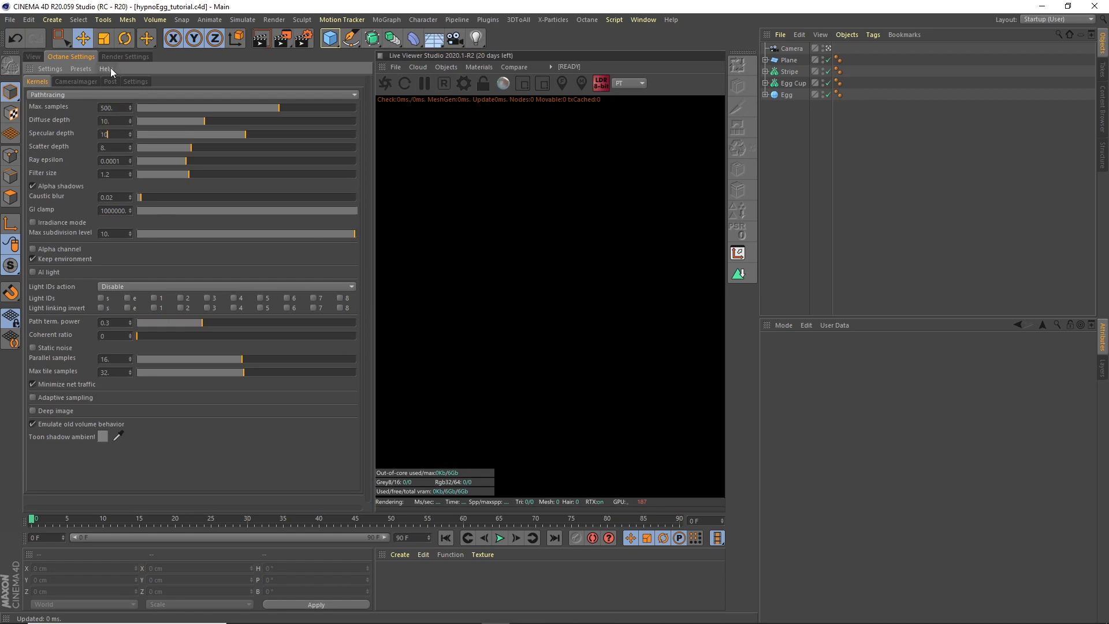
- Set the path tracing kernel's GI clamp to 10 and enable adaptive sampling
key(Tab)
key(Tab)
key(Tab)
key(Tab)
key(Tab)
text(10)
key(Tab)
click(38, 399)
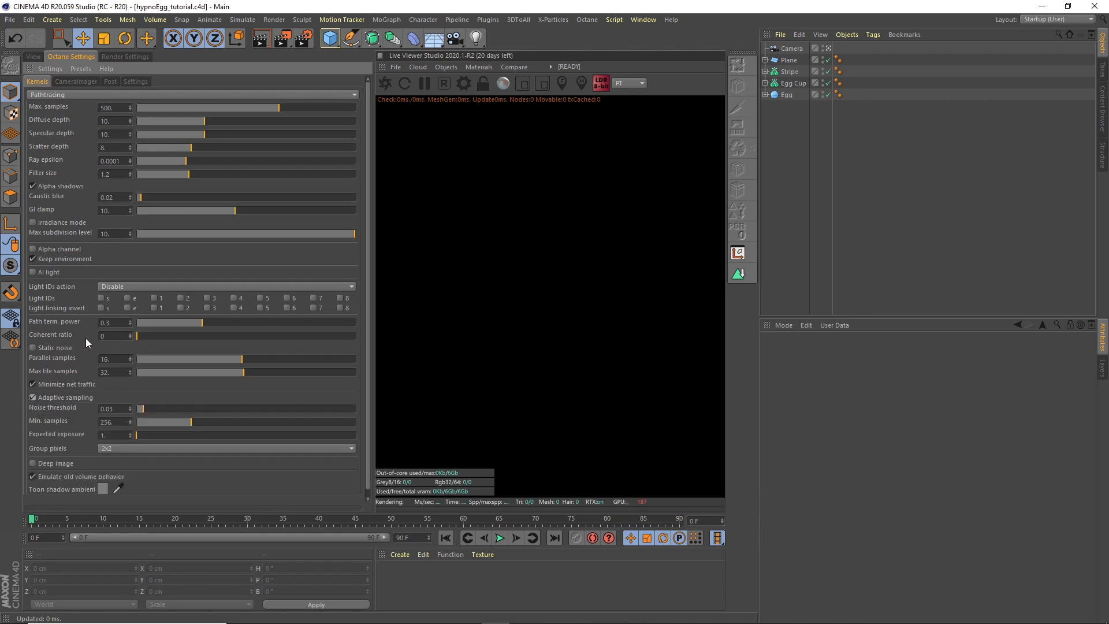
- Start the Octane live render of the scene and add an HDRI environment
click(33, 57)
click(385, 83)
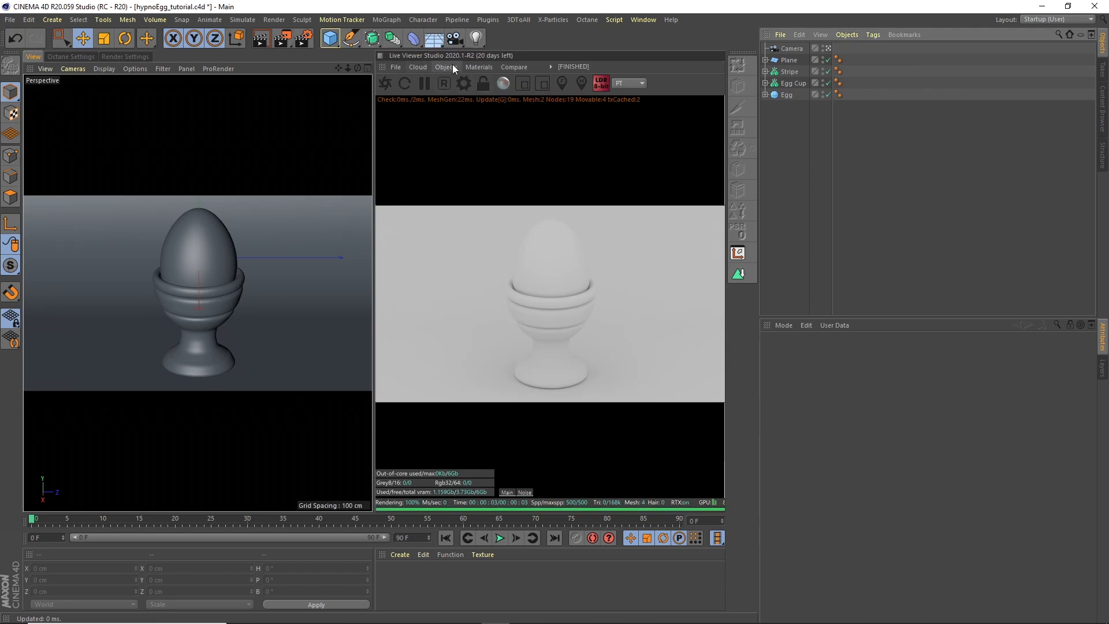
click(477, 67)
mouse_move(456, 65)
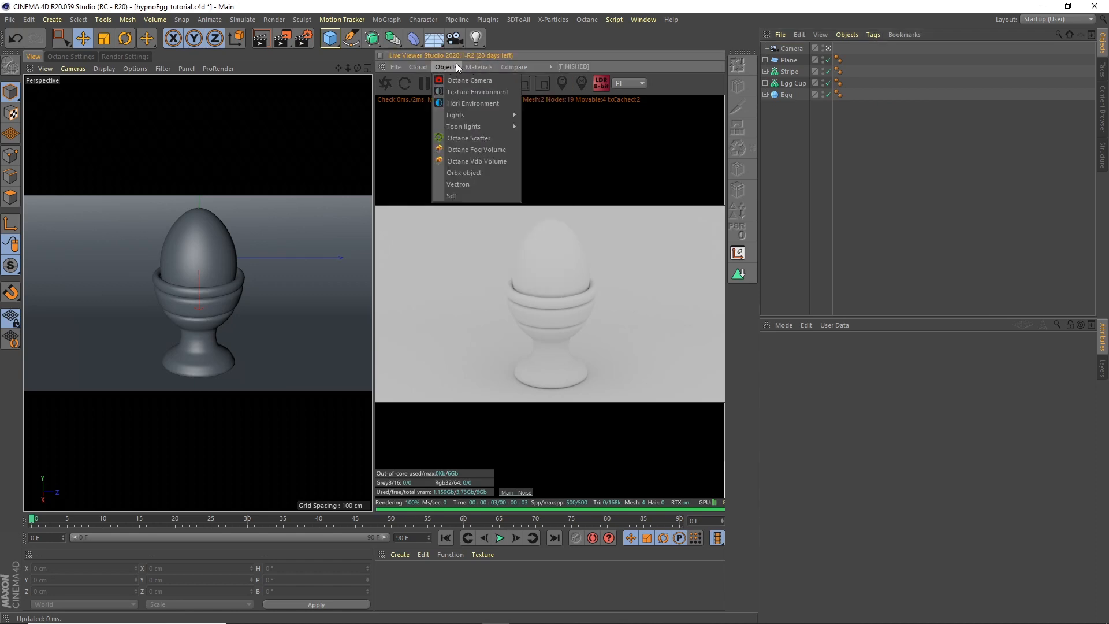
click(460, 100)
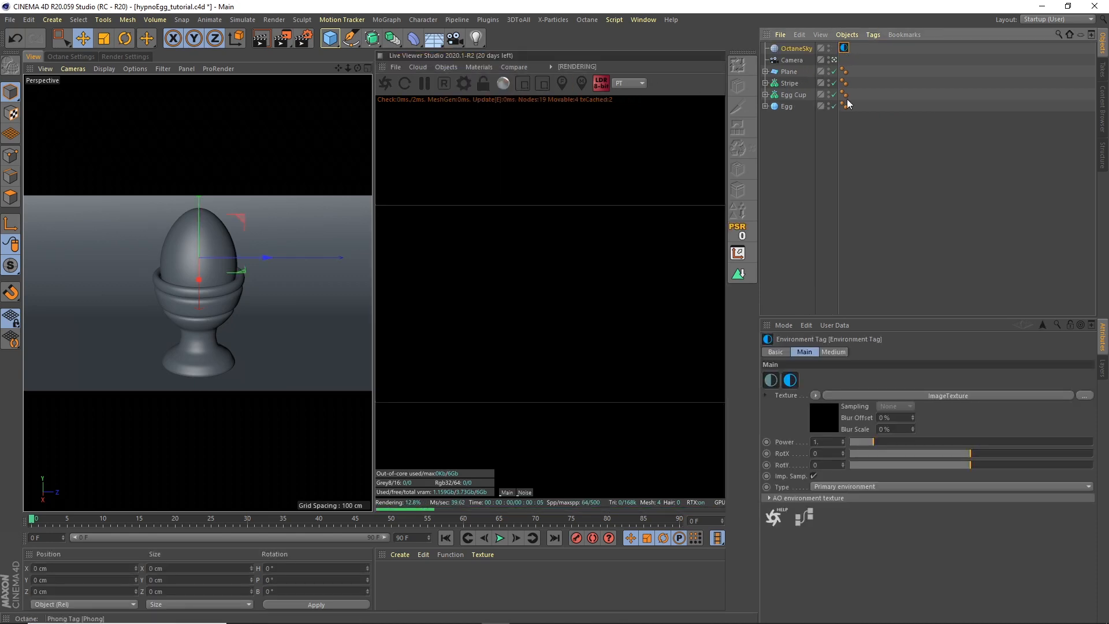
- Load side_Lights.hdr as the environment's image texture and reopen the OctaneSky's environment tag
click(967, 395)
click(1085, 376)
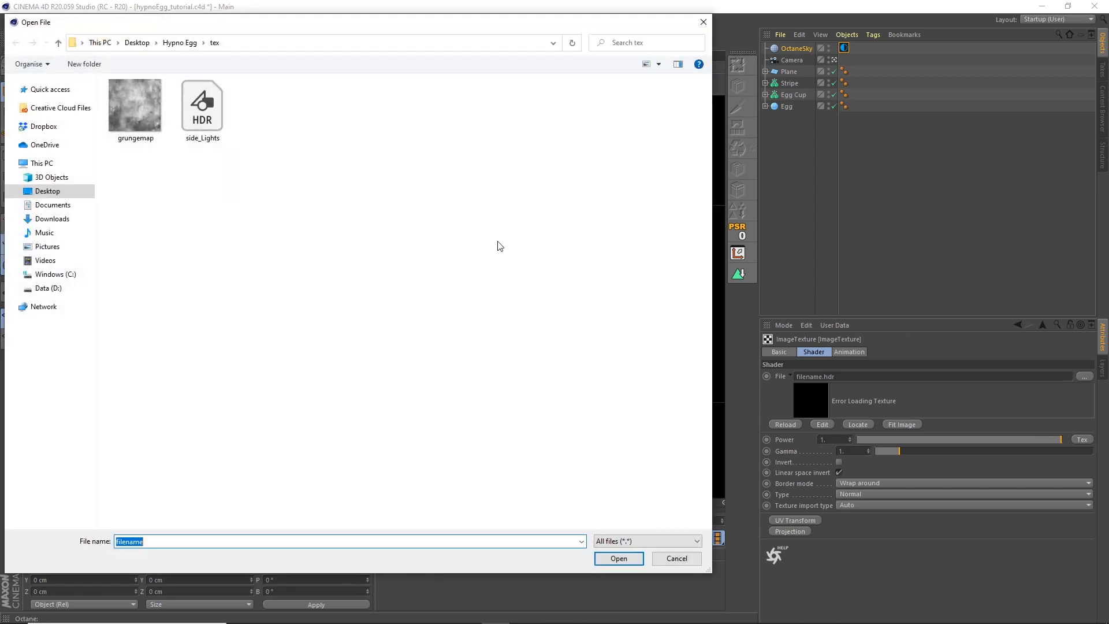
click(203, 138)
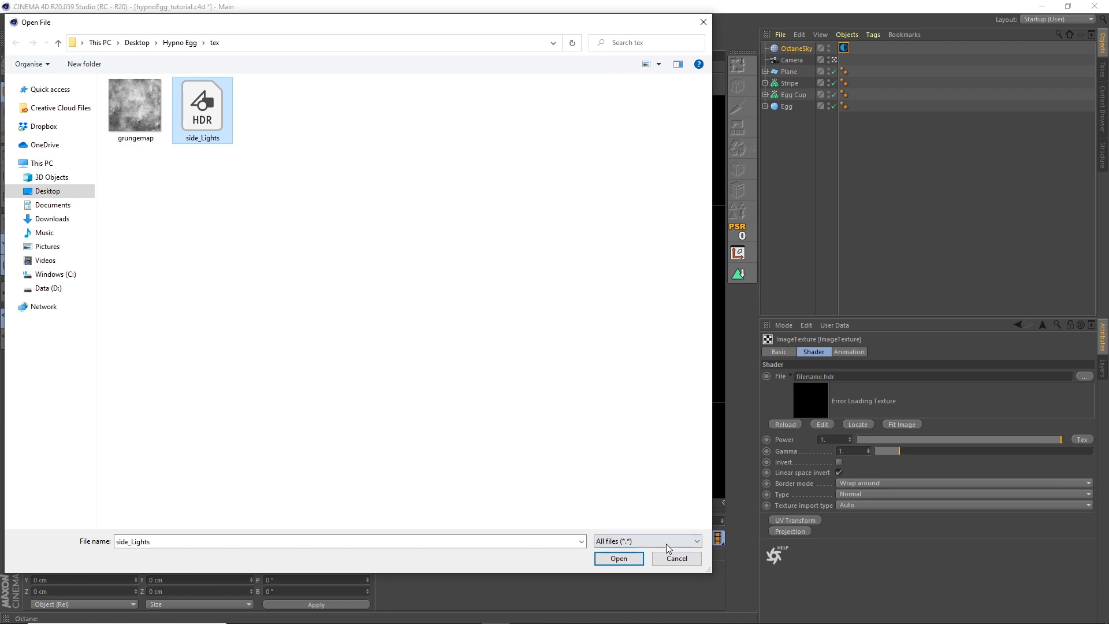
click(618, 558)
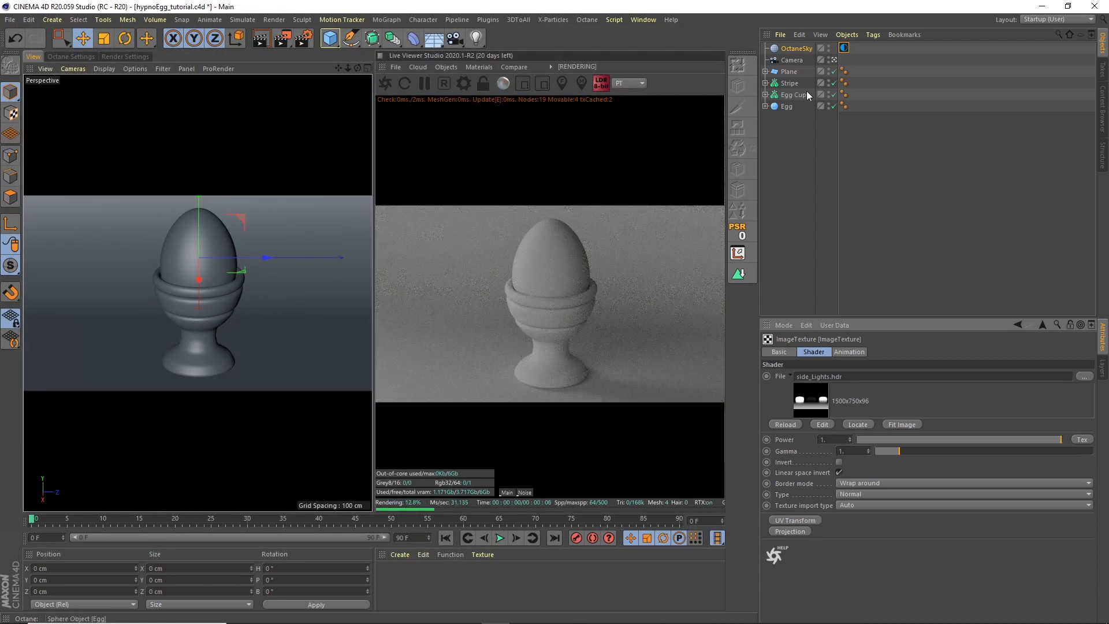
click(844, 48)
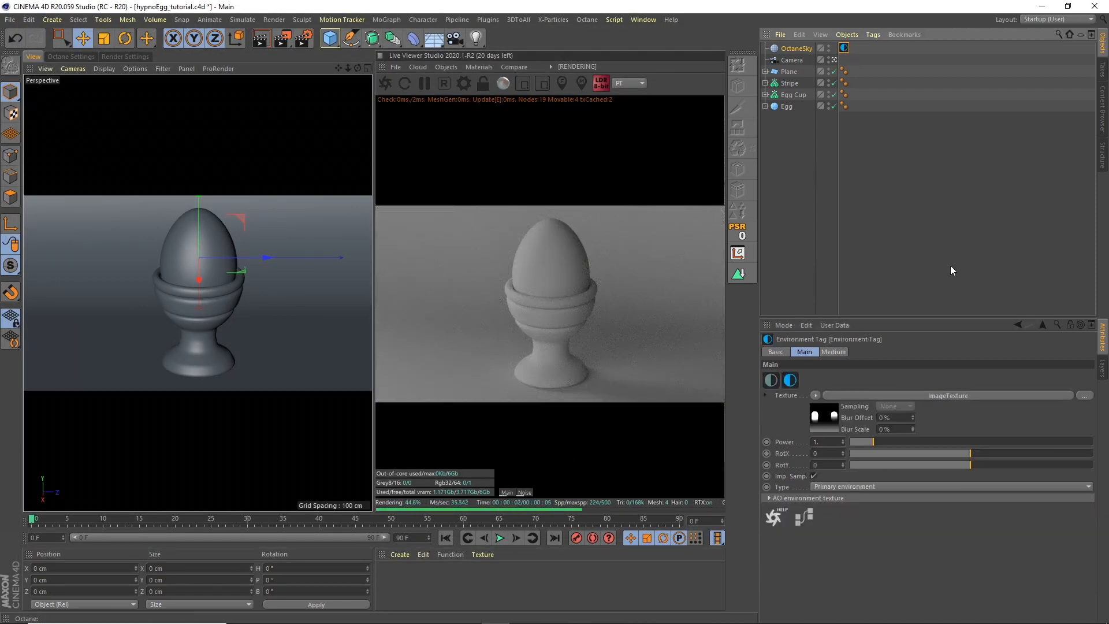
- Set the power of the OctaneSky's environment texture to 3
click(796, 376)
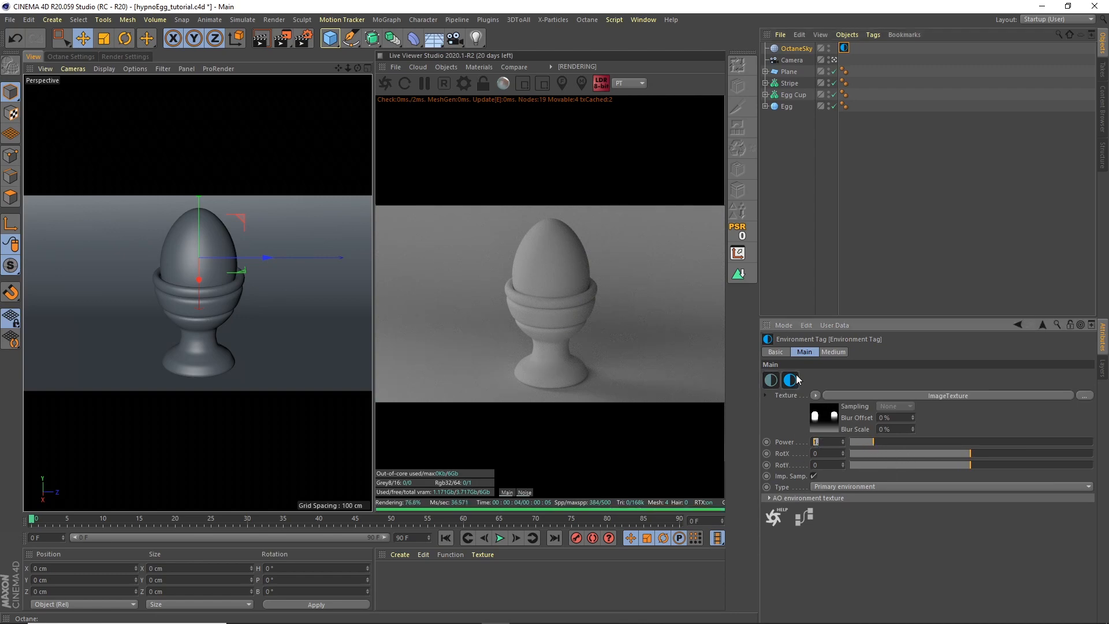
text(3)
key(Return)
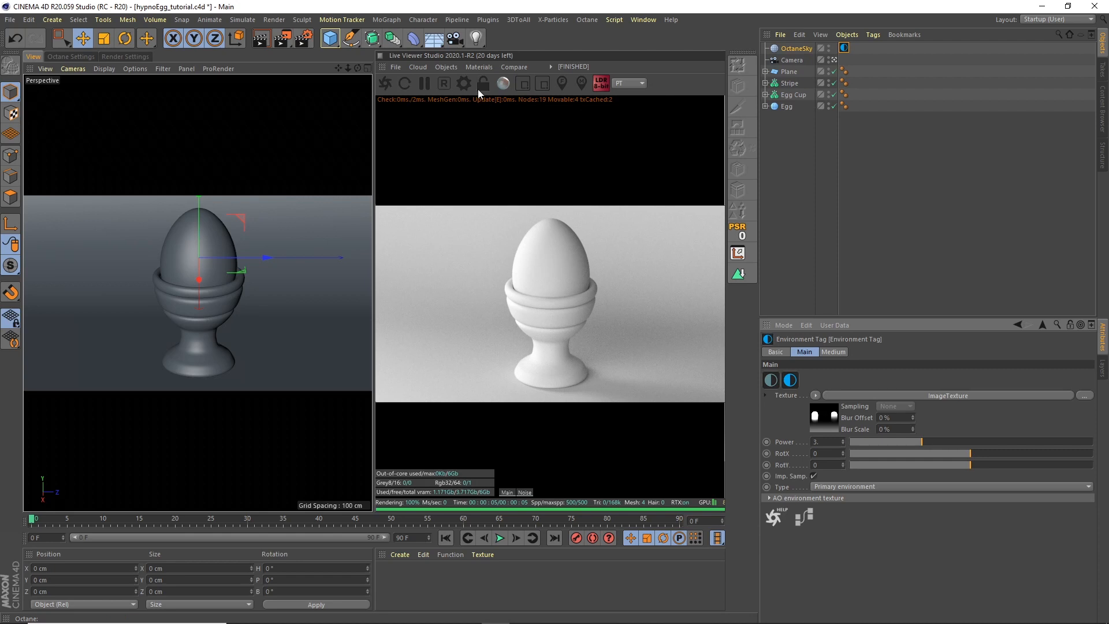
- Create an Octane diffuse material with a yellow diffuse color of hue 49°, saturation 55% and value 94%
click(446, 67)
mouse_move(477, 68)
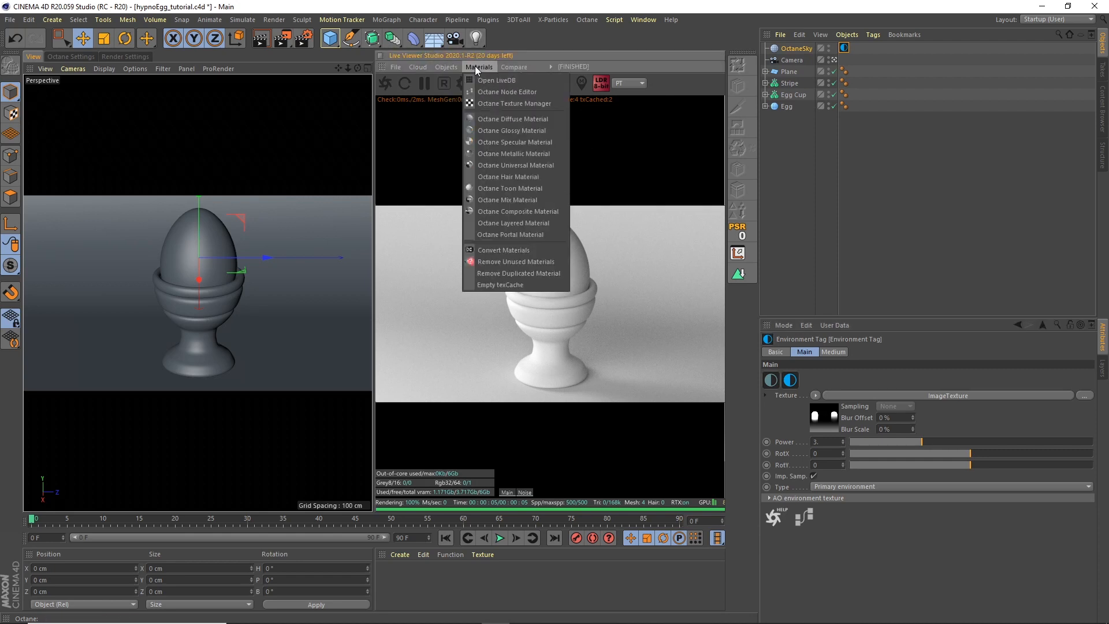
click(499, 119)
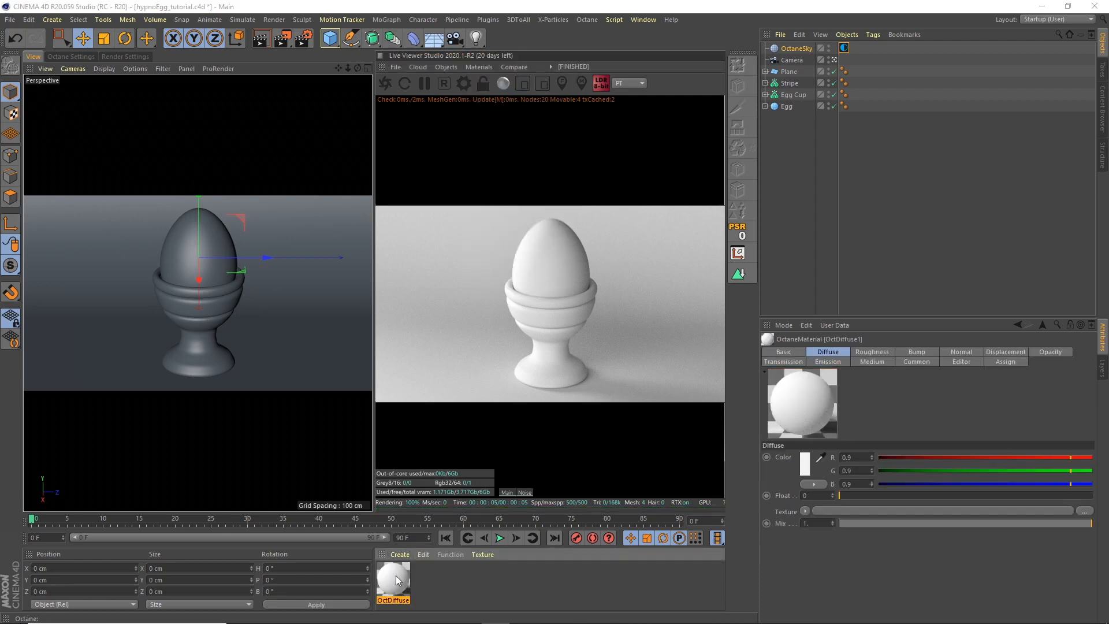
double_click(397, 576)
drag(345, 81, 215, 180)
click(64, 344)
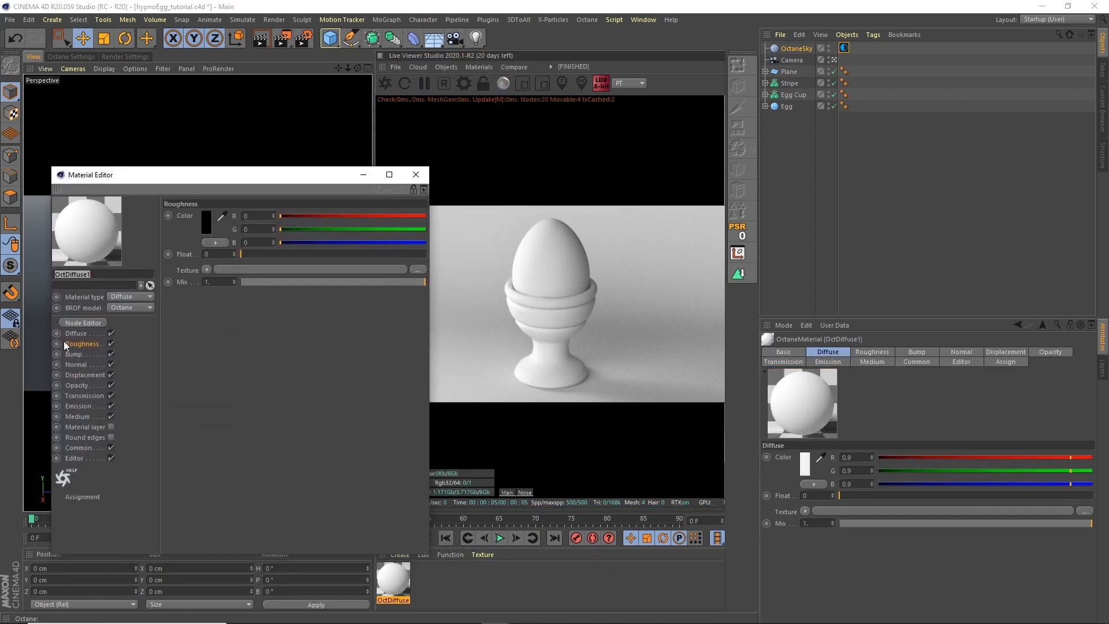
click(75, 334)
click(208, 227)
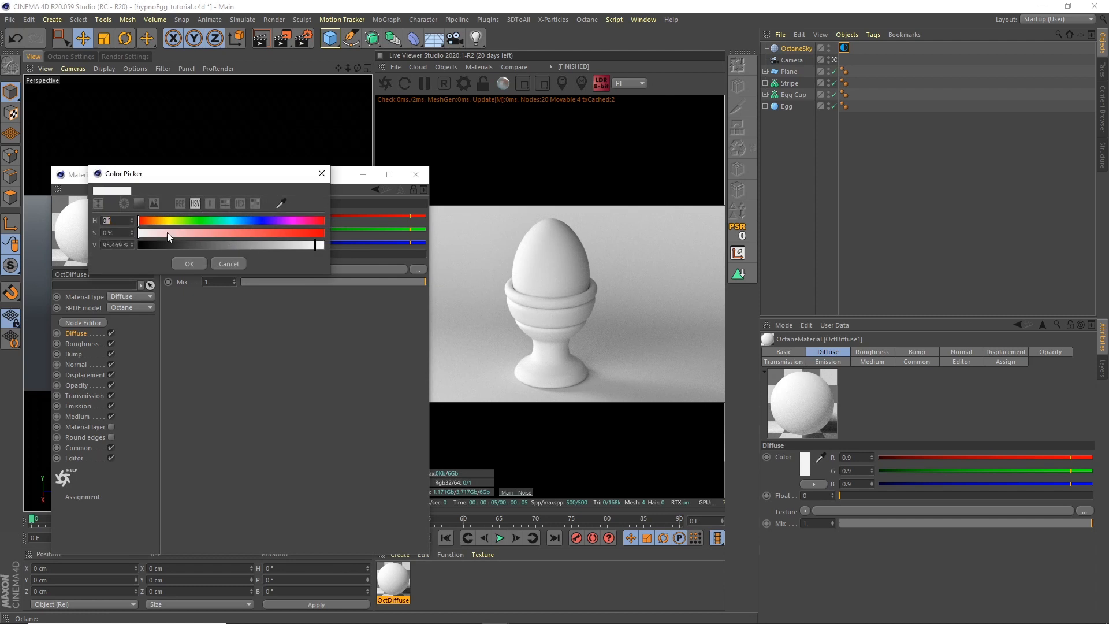
drag(166, 219, 164, 221)
drag(286, 232, 241, 231)
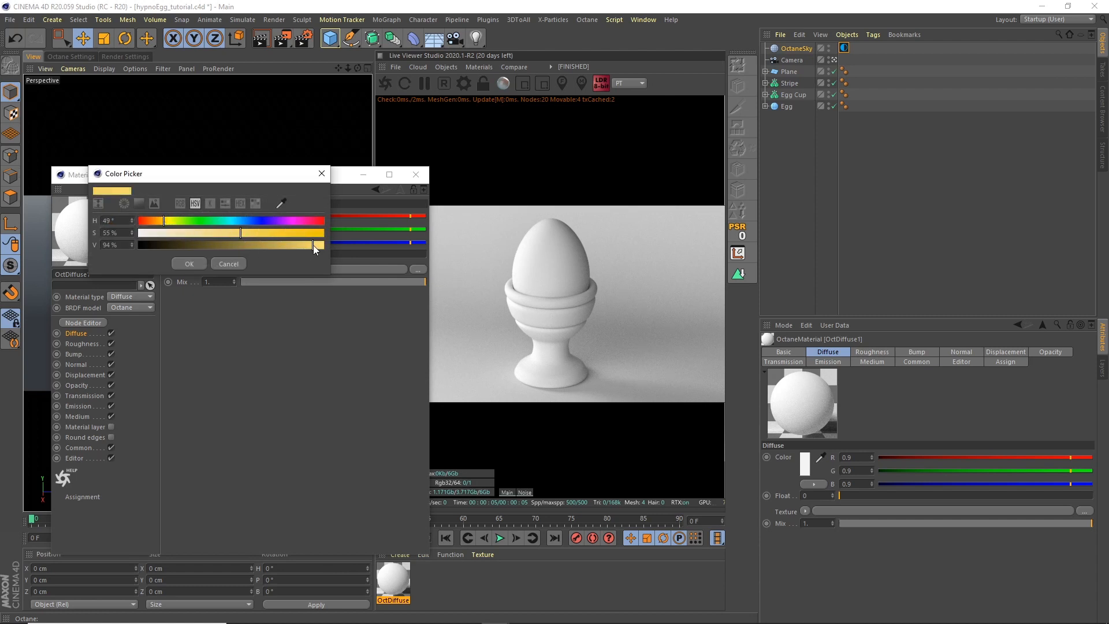
click(196, 264)
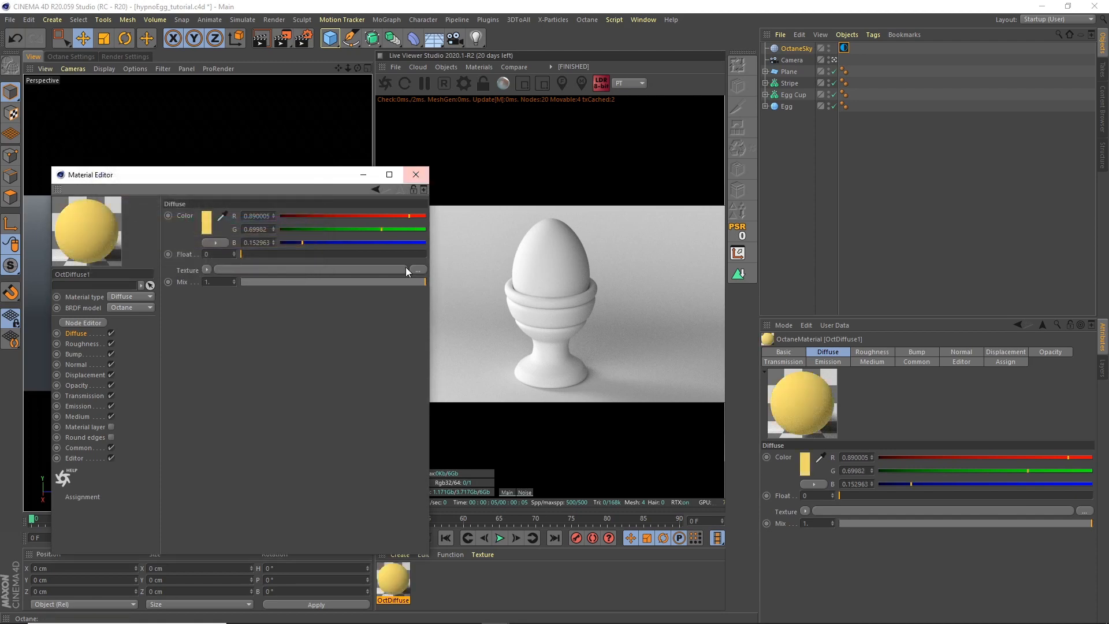
- Apply the yellow material to the Plane and soften its diffuse color to 40% saturation and 95% value
drag(394, 580, 797, 72)
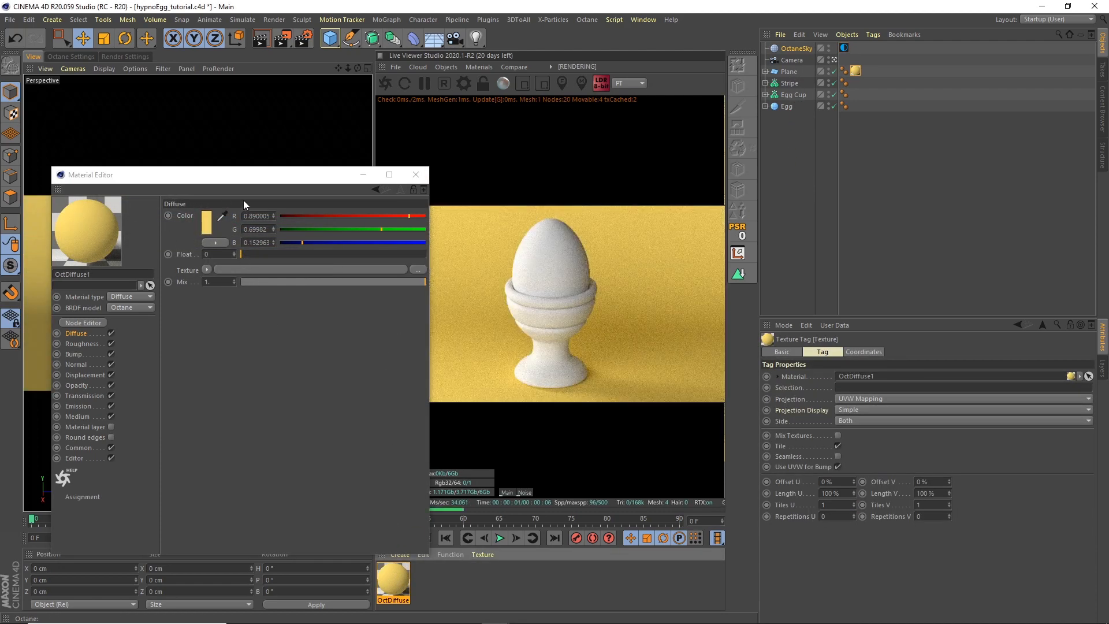
click(206, 225)
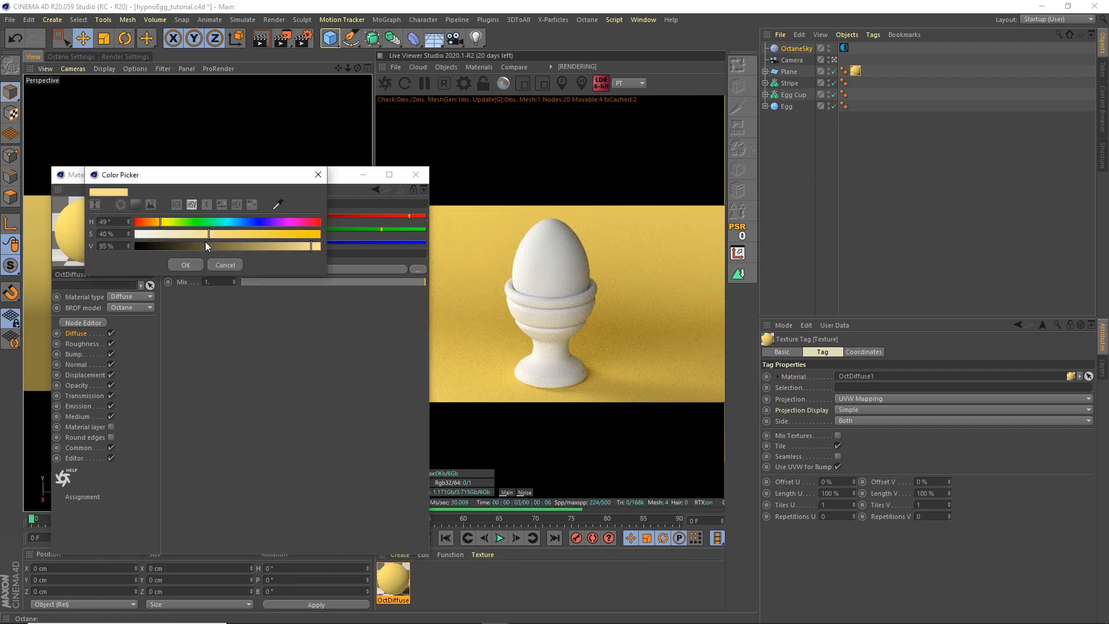
click(185, 264)
click(416, 174)
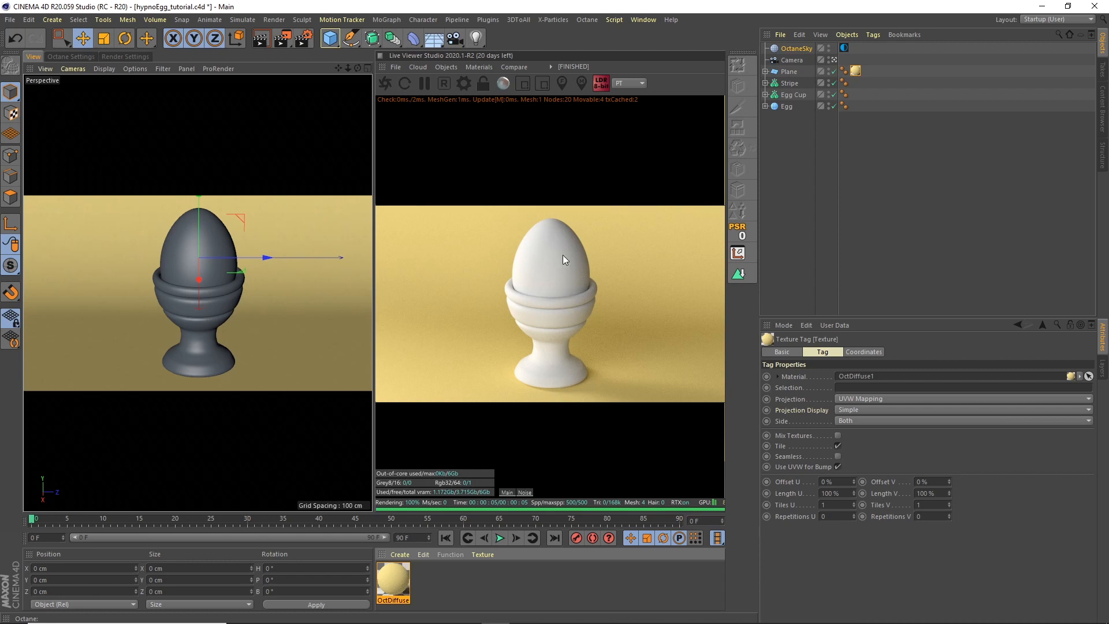
- Create an Octane glossy material and apply it to the Stripe and Egg Cup objects
click(446, 67)
mouse_move(472, 119)
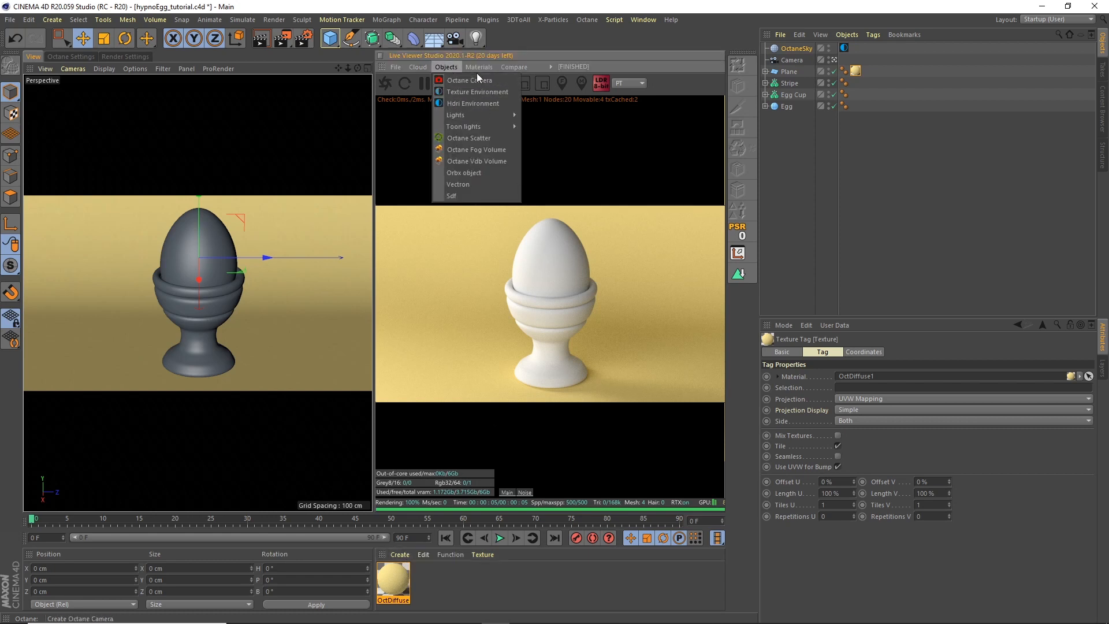
mouse_move(478, 71)
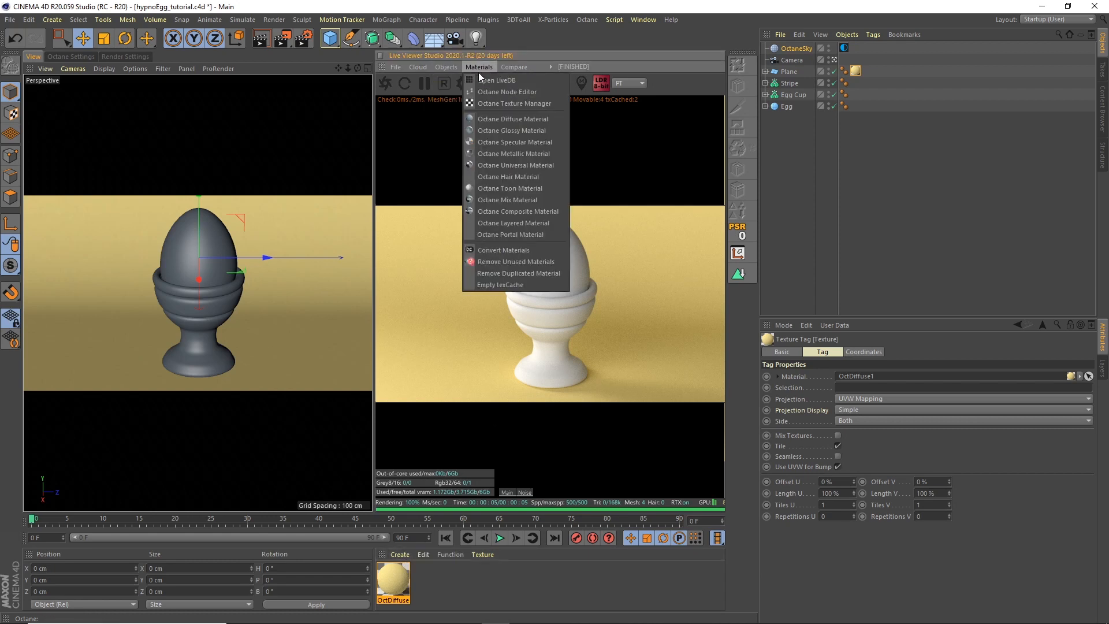
click(493, 130)
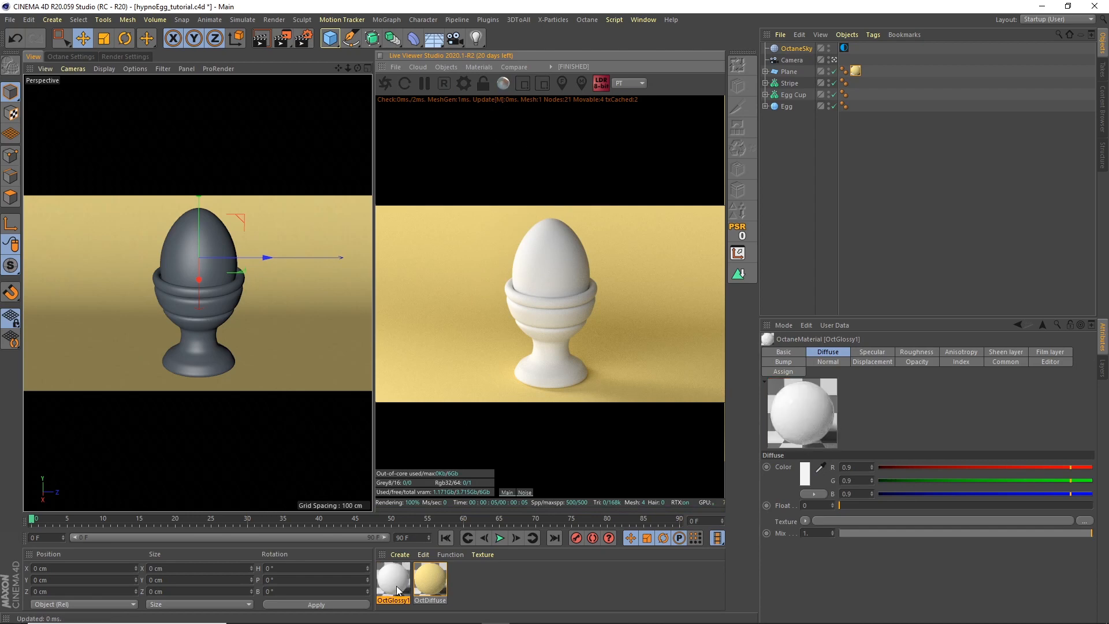
drag(394, 585, 856, 83)
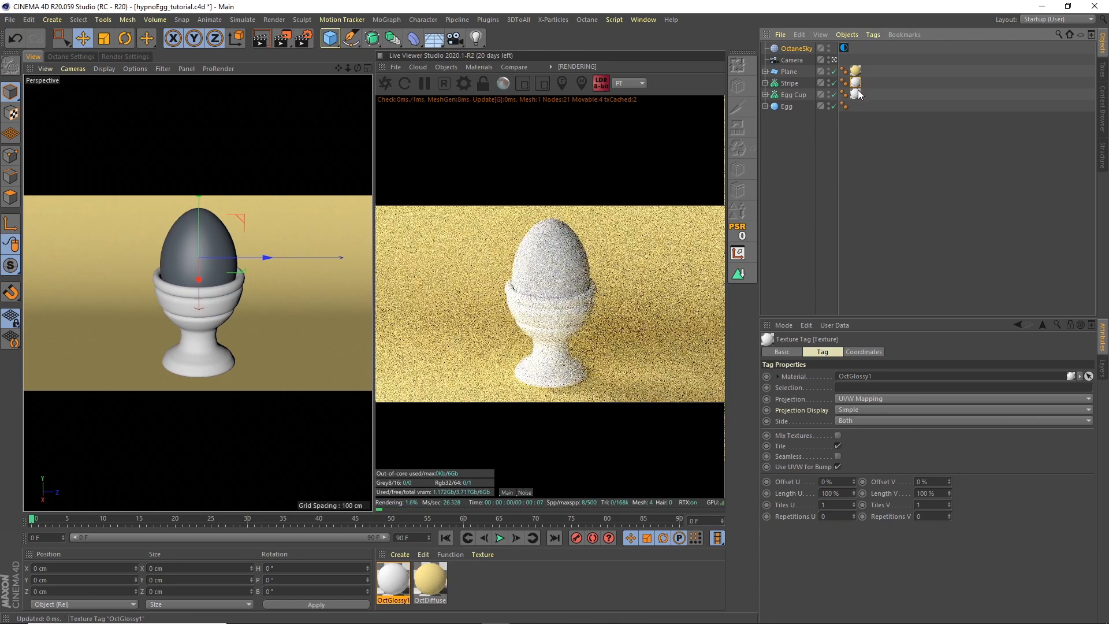
- Rename the glossy material as Eggcup
click(394, 599)
double_click(394, 600)
text(E)
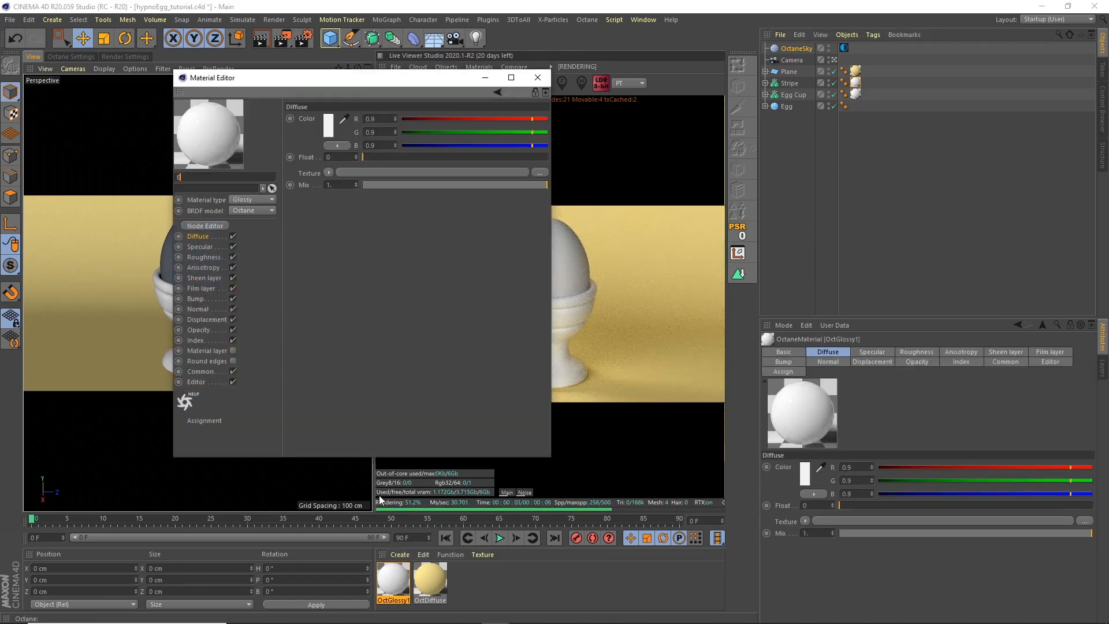
text(ggcup)
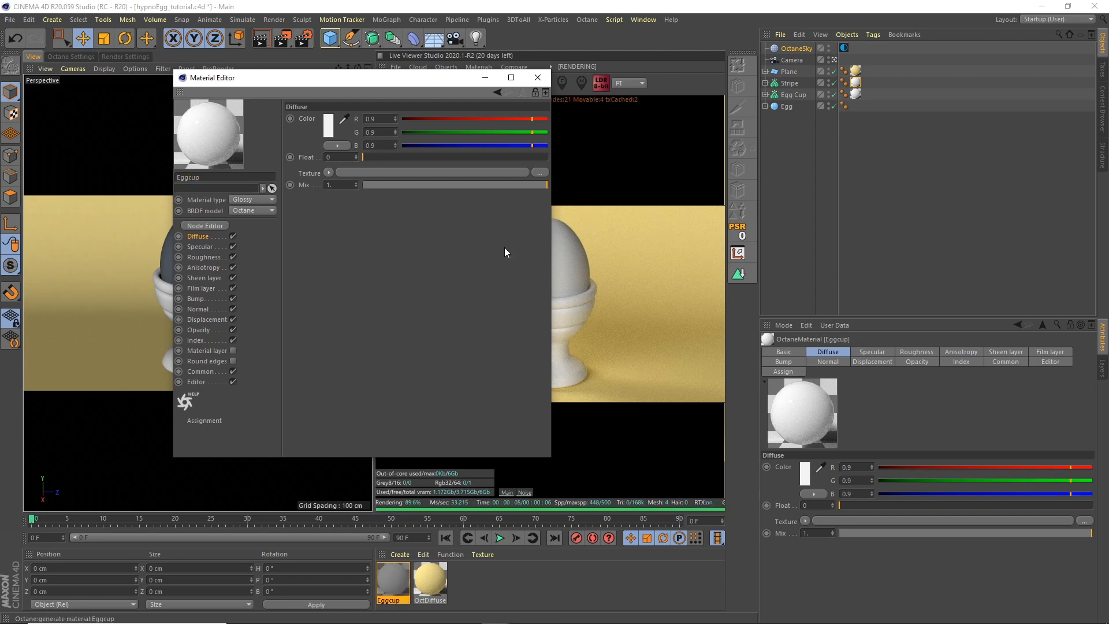
- Rename the yellow diffuse material as Stage and bring the Eggcup material back up for editing
click(431, 601)
text(Sgage)
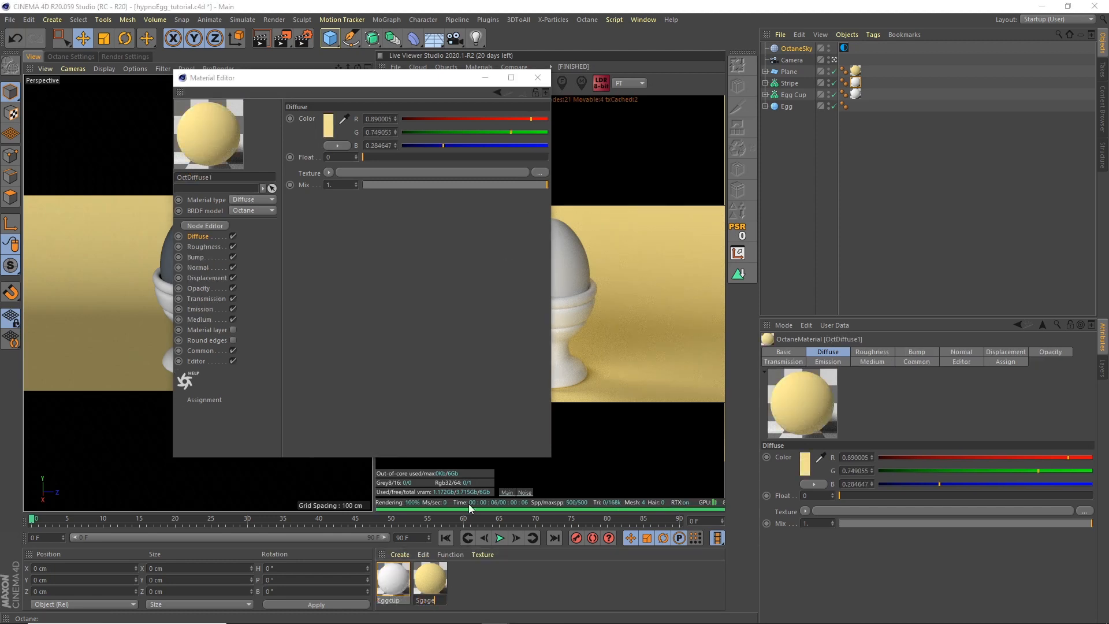
key(Return)
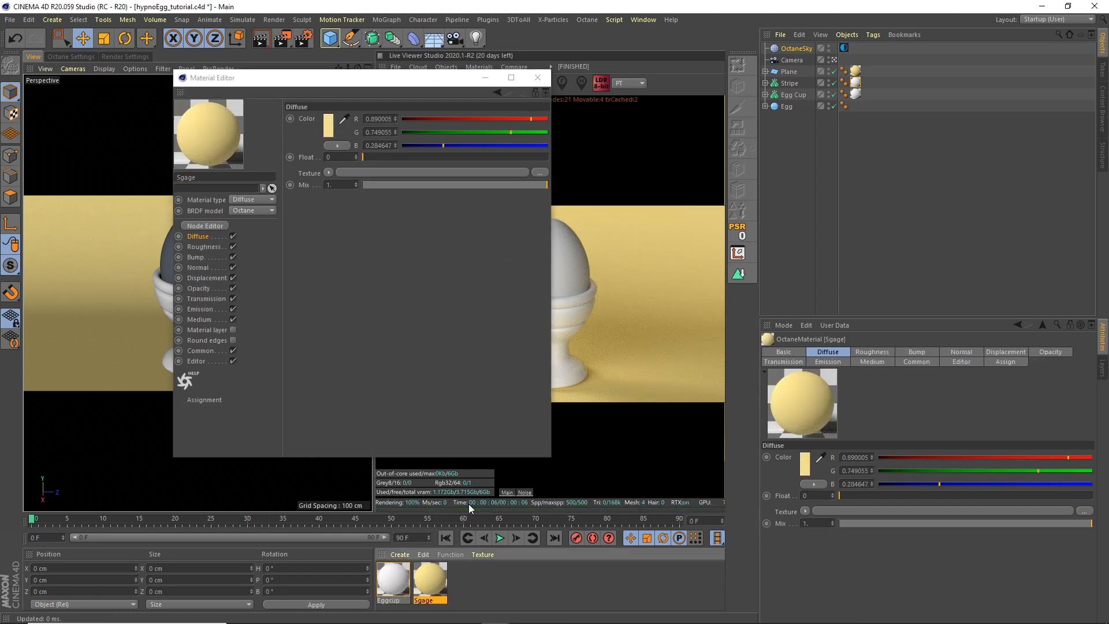
double_click(428, 601)
text(Stage)
key(Return)
click(393, 579)
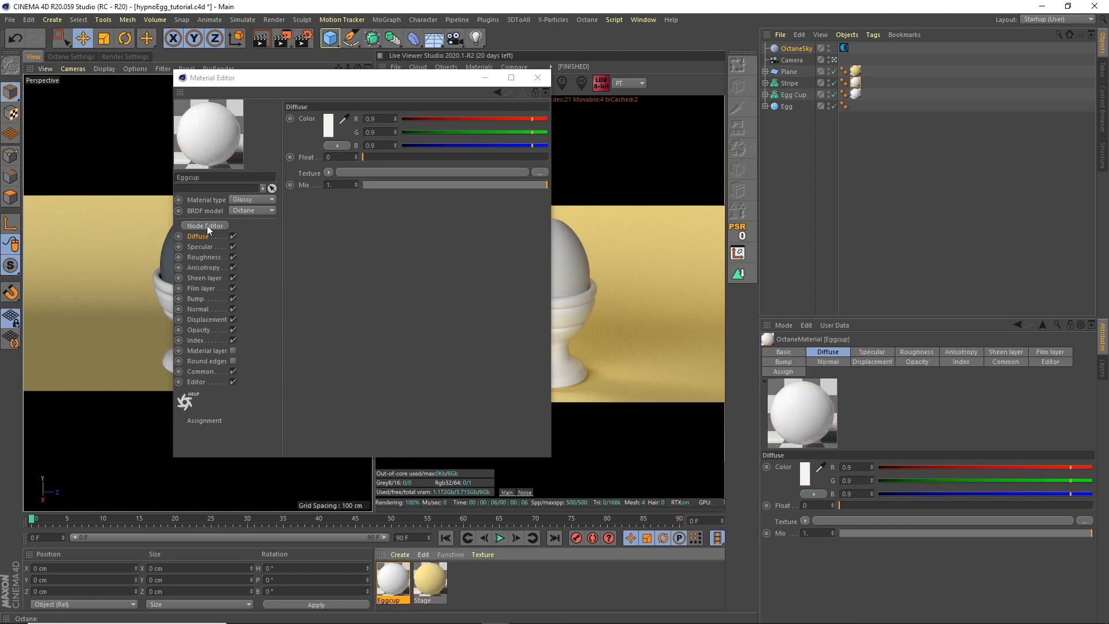
- Open the Eggcup material in the Octane Node Editor, close the Material Editor, and make room beside the material node
click(206, 226)
drag(522, 202, 291, 255)
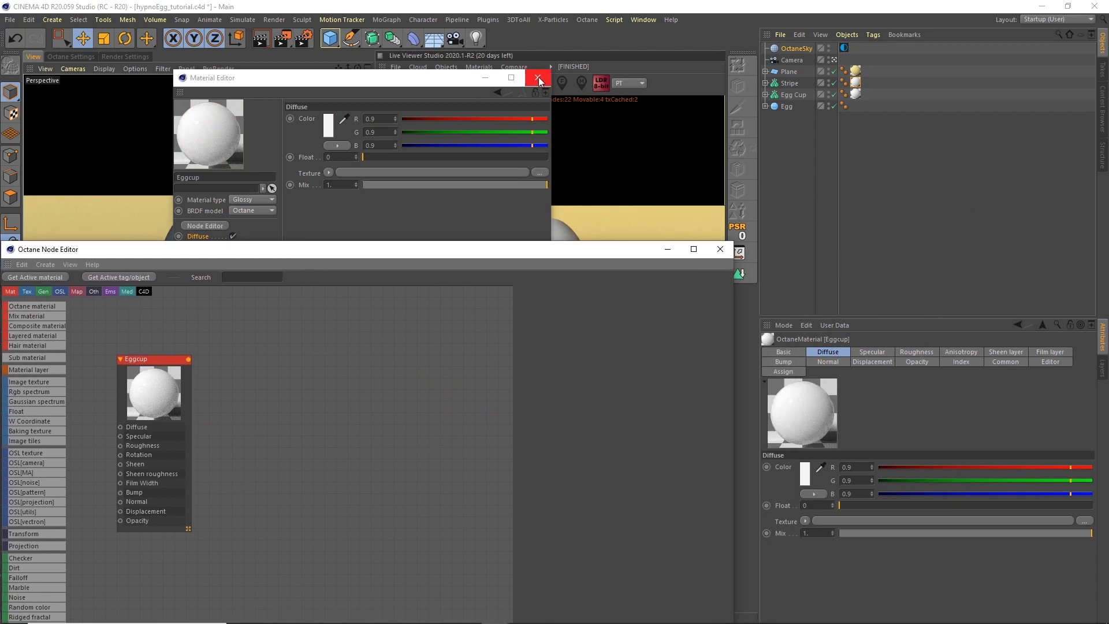
click(538, 77)
drag(388, 249, 985, 137)
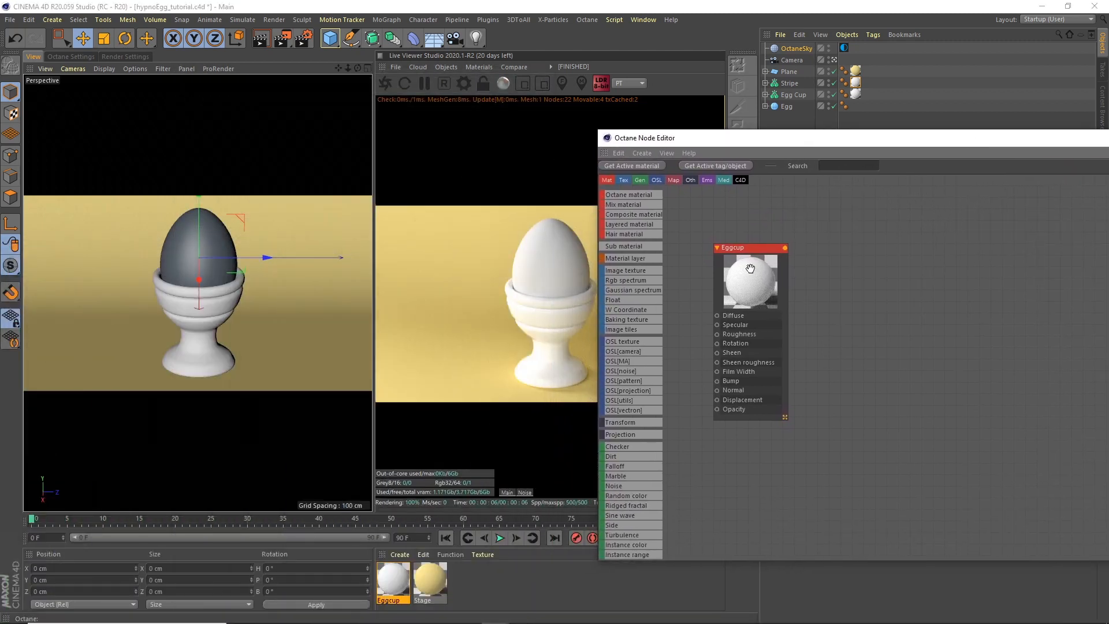
drag(751, 269, 982, 251)
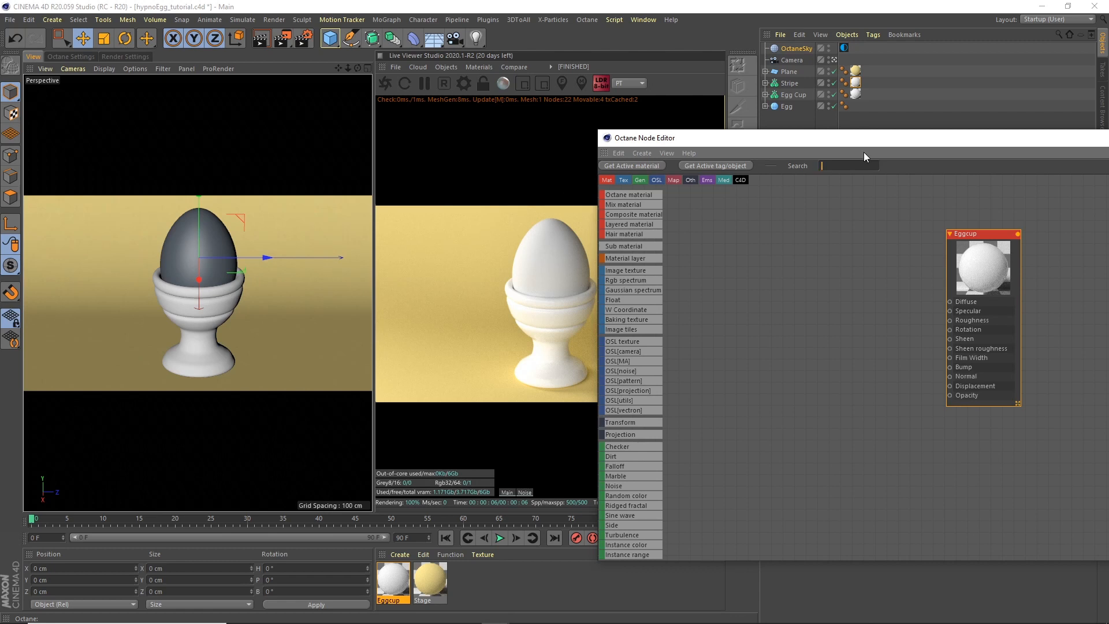
- Add an Octane Gradient node, connect it to the Eggcup material's Diffuse input, and place it beside the material node
text(gradient)
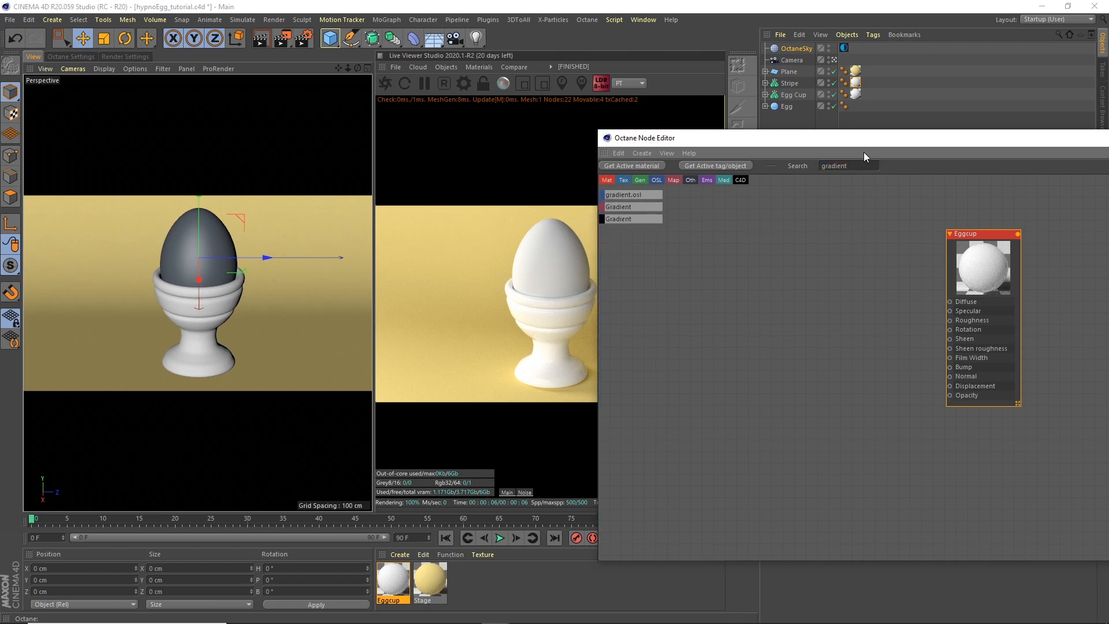
drag(722, 261, 950, 302)
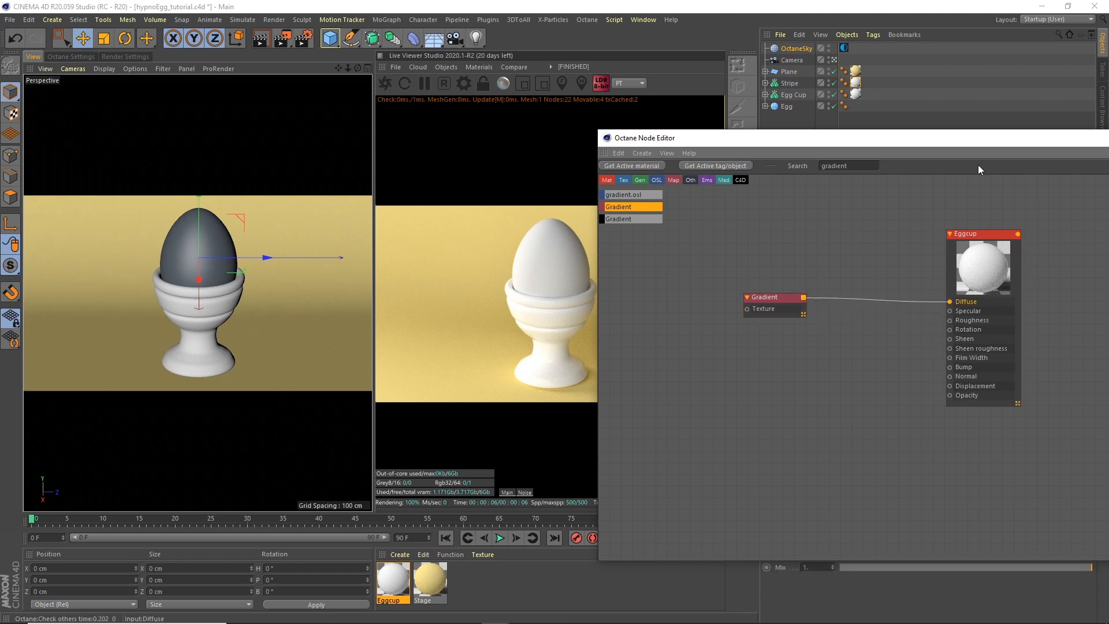
drag(973, 140, 377, 154)
click(684, 325)
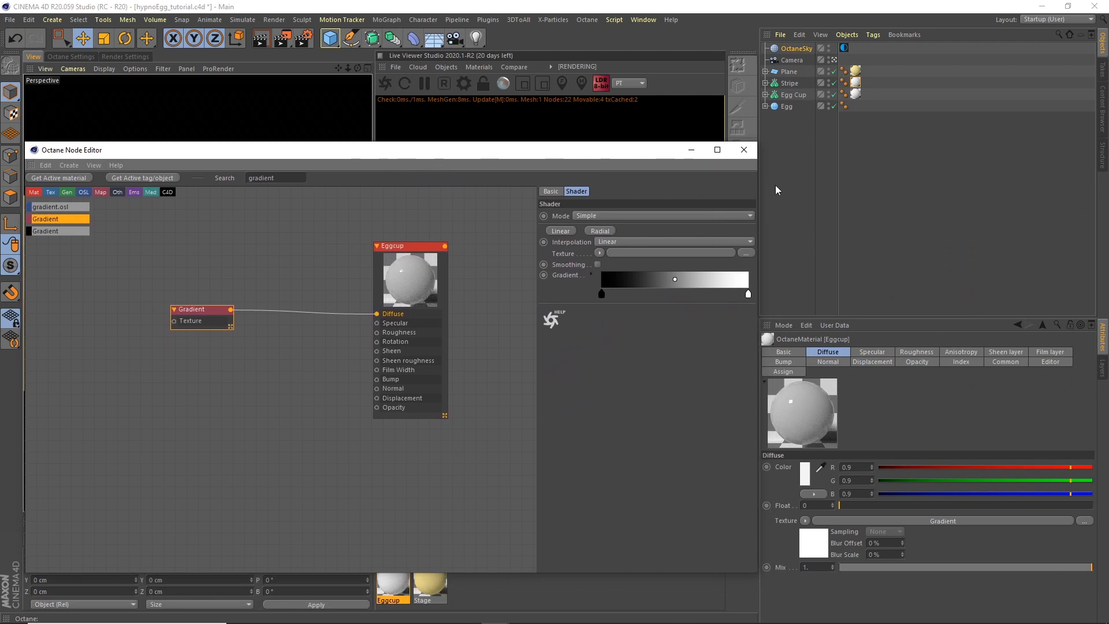
drag(758, 185, 513, 186)
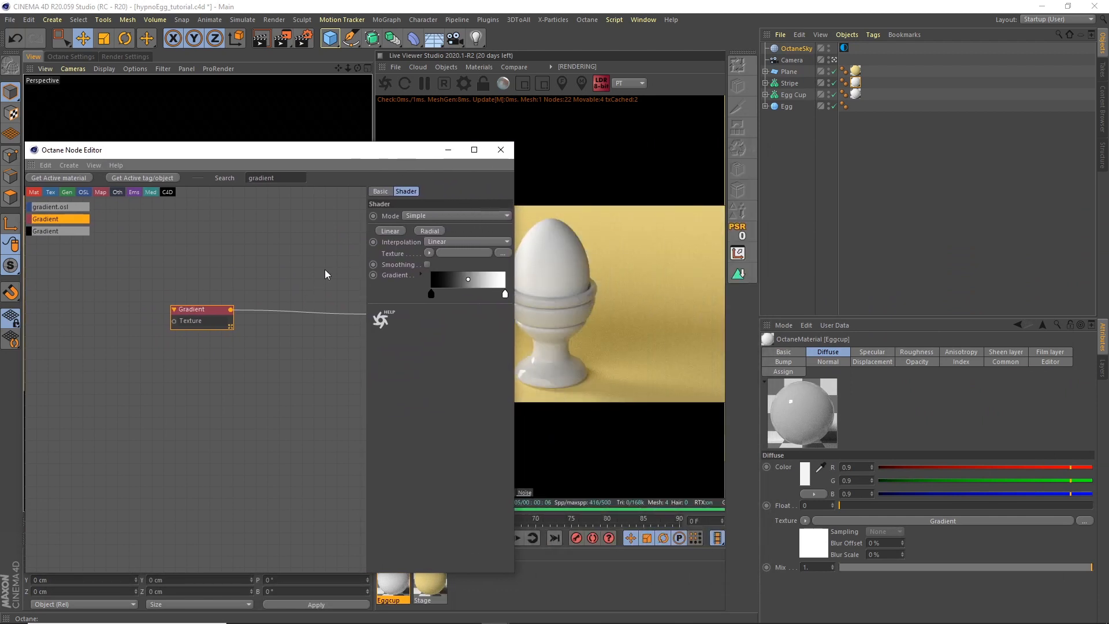
middle_drag(345, 251, 251, 271)
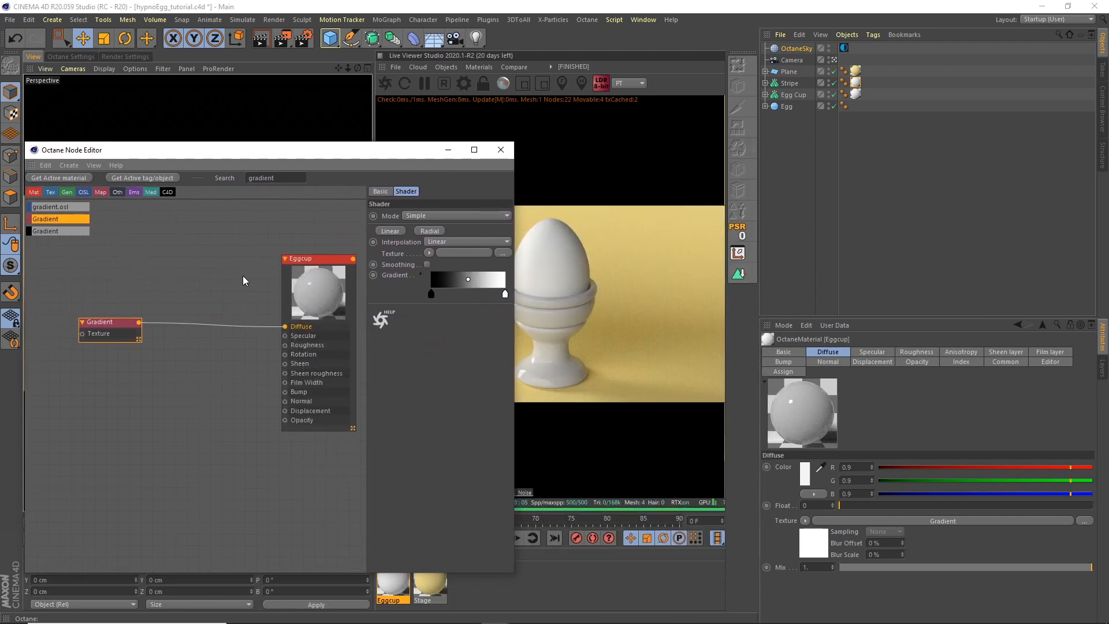
drag(121, 325, 205, 314)
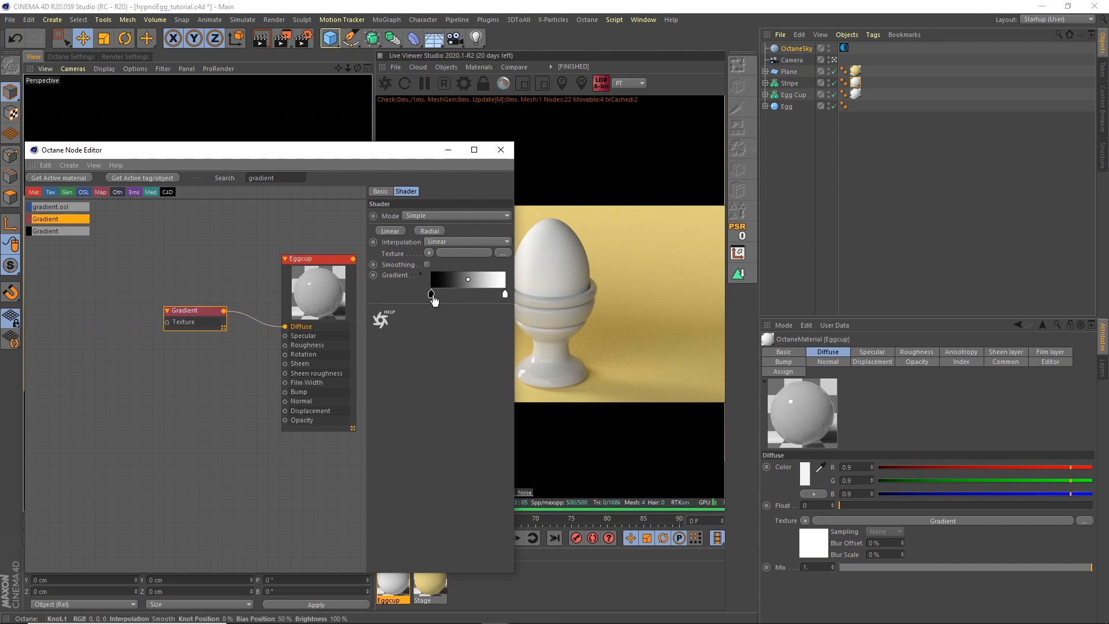
- Set the gradient's first knot to a magenta with H 320°, S 100% and V 63%
click(432, 294)
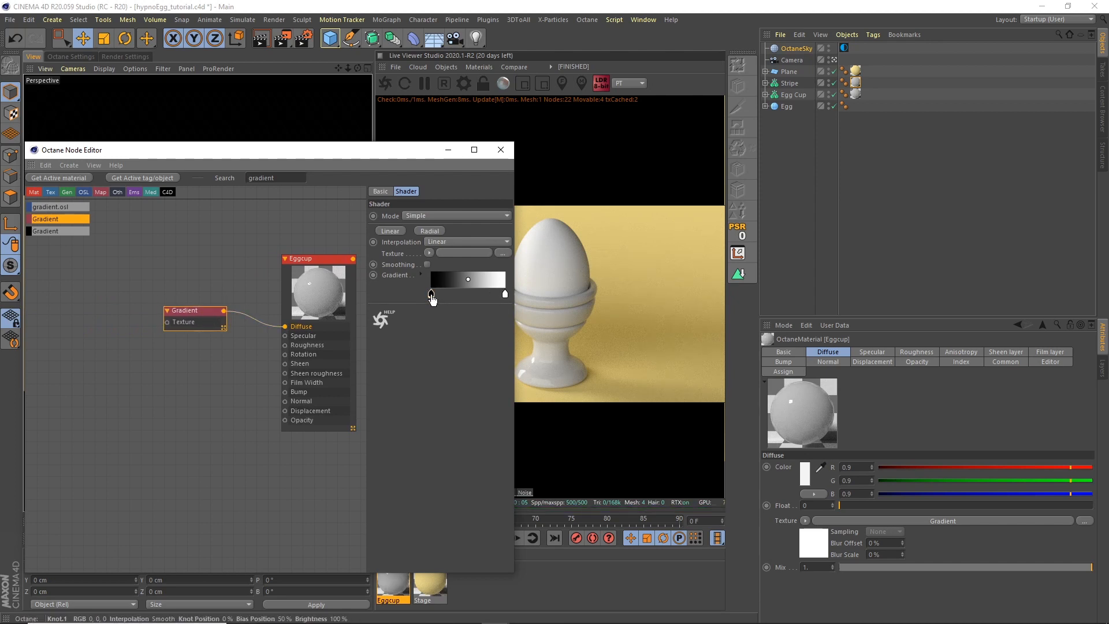
double_click(431, 295)
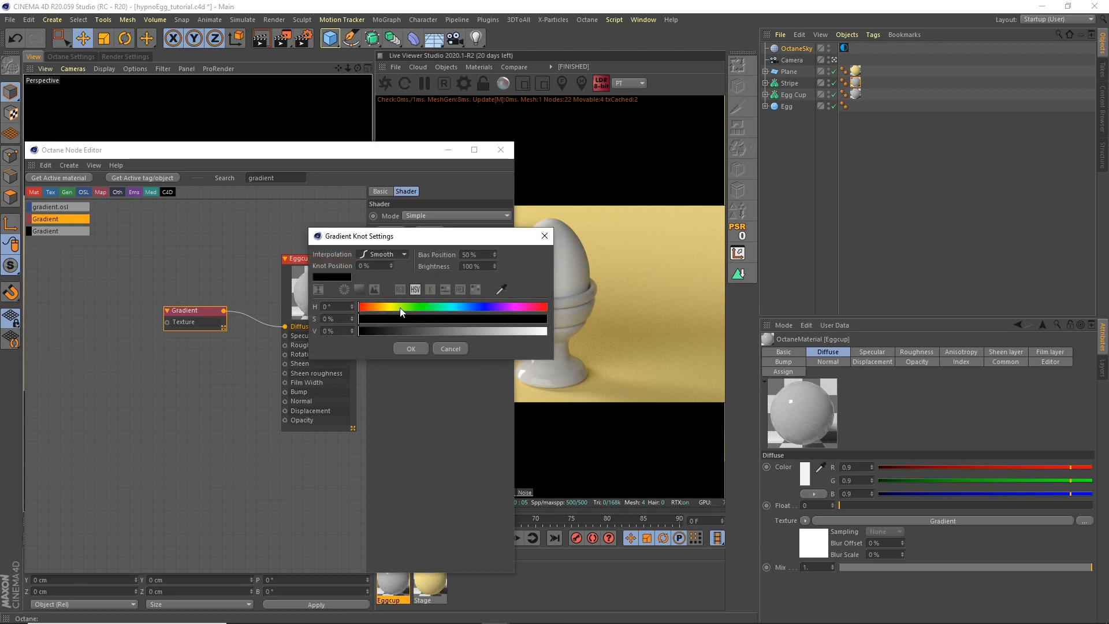
click(338, 307)
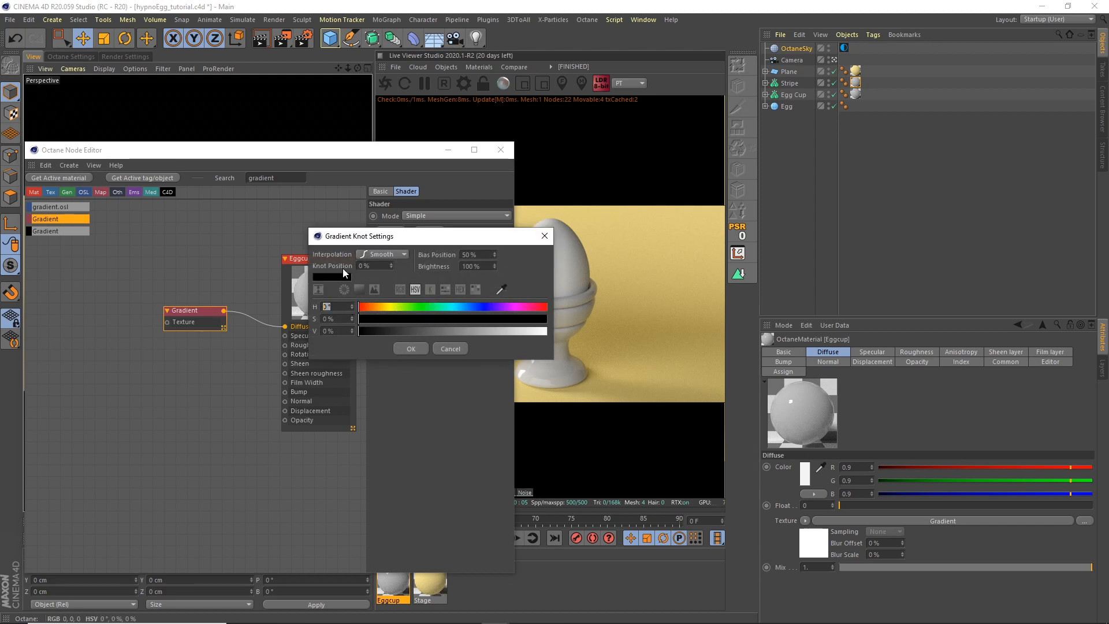
text(320)
key(Tab)
text(100)
key(Tab)
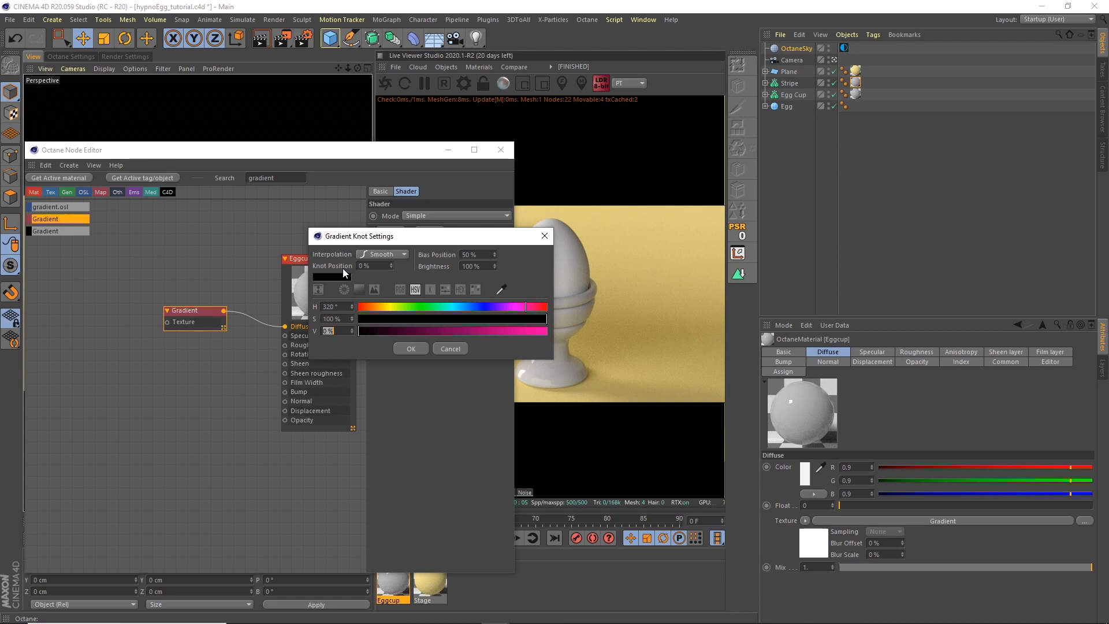
text(63)
key(Tab)
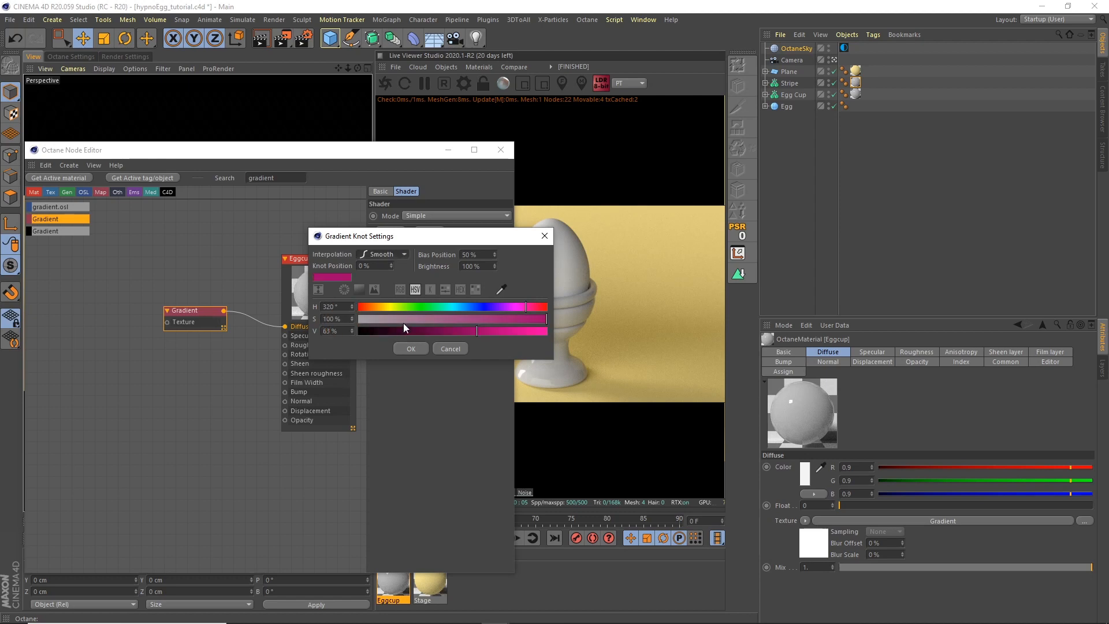
click(411, 349)
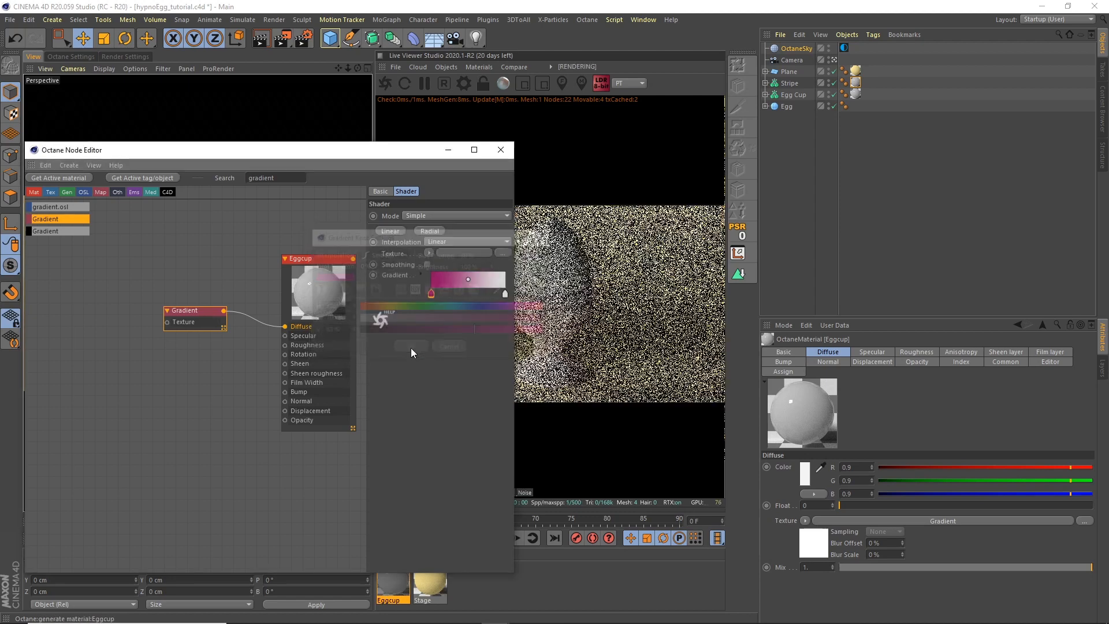
- Set the gradient's end knot to a dark blue with H 250°, S 57% and V 39%
double_click(504, 295)
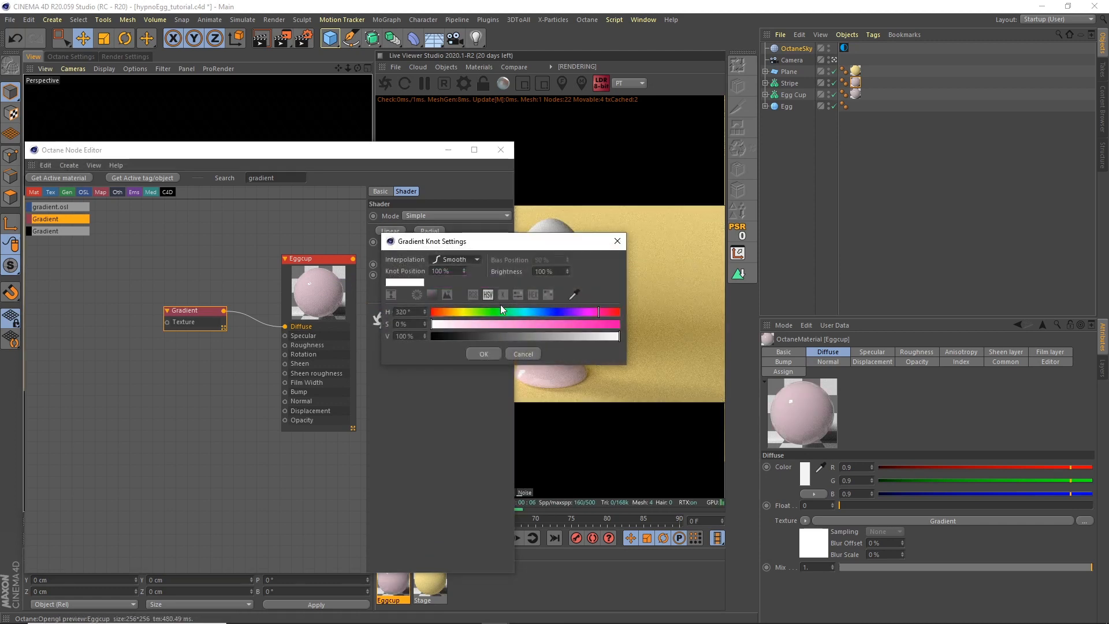
click(412, 313)
text(250)
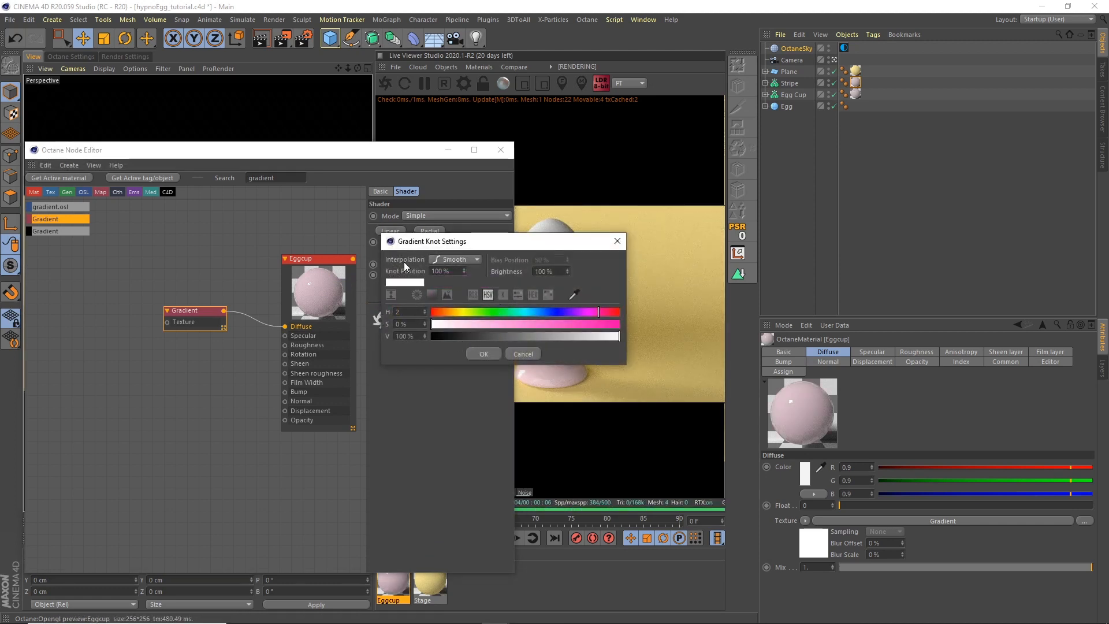
key(Tab)
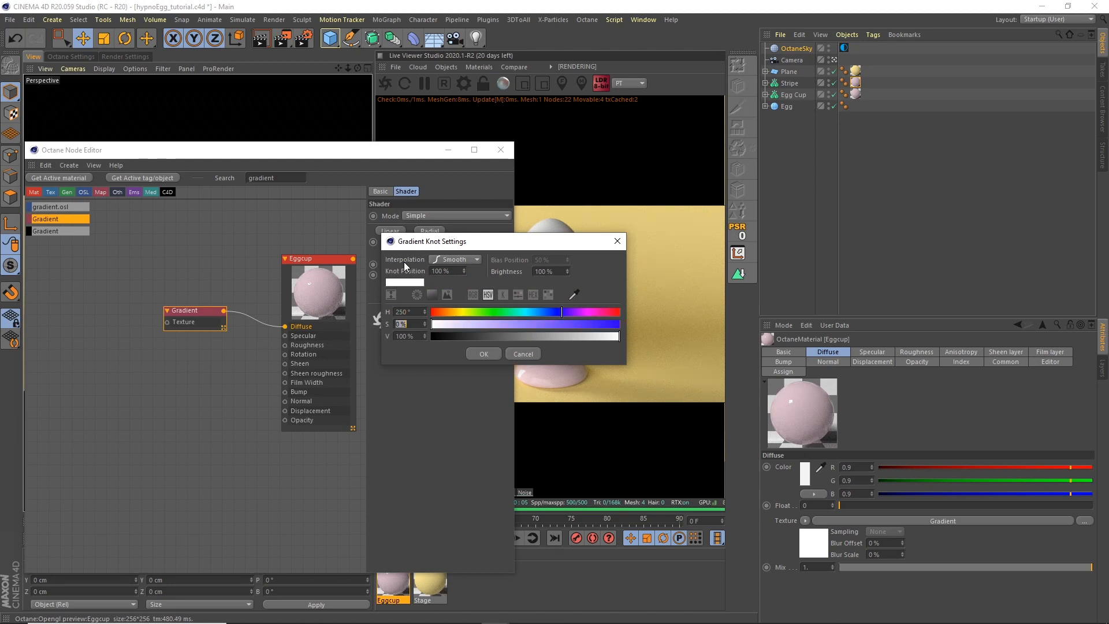
text(57)
key(Tab)
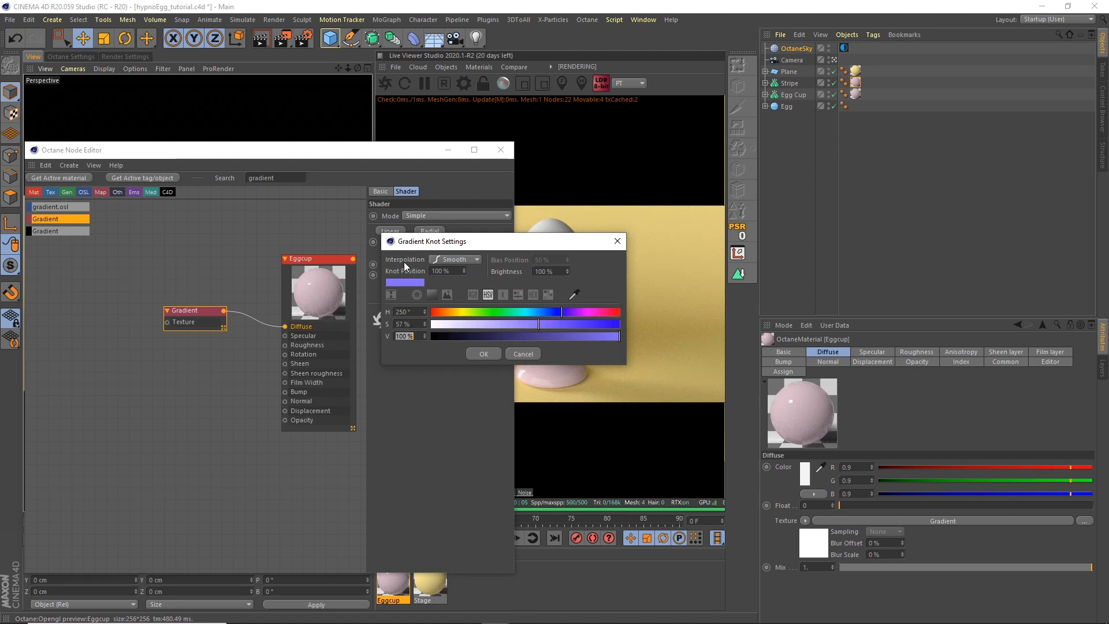
text(3)
text(9)
key(Return)
click(480, 351)
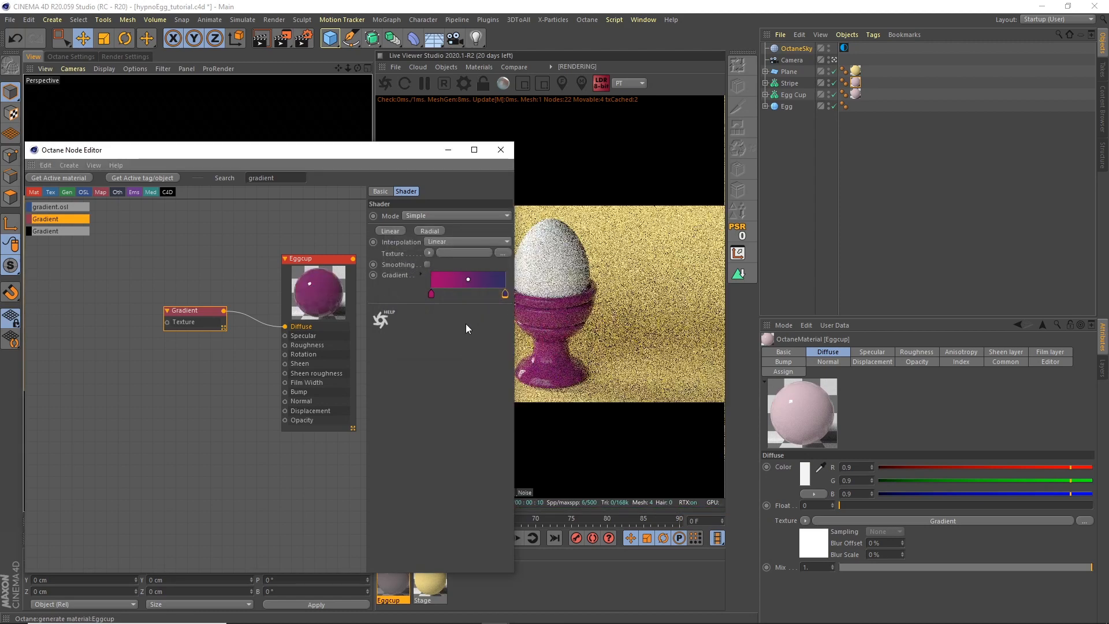
- Add a middle gradient knot at about 46% and color it violet with H 263°, S 100% and V 100%
click(469, 295)
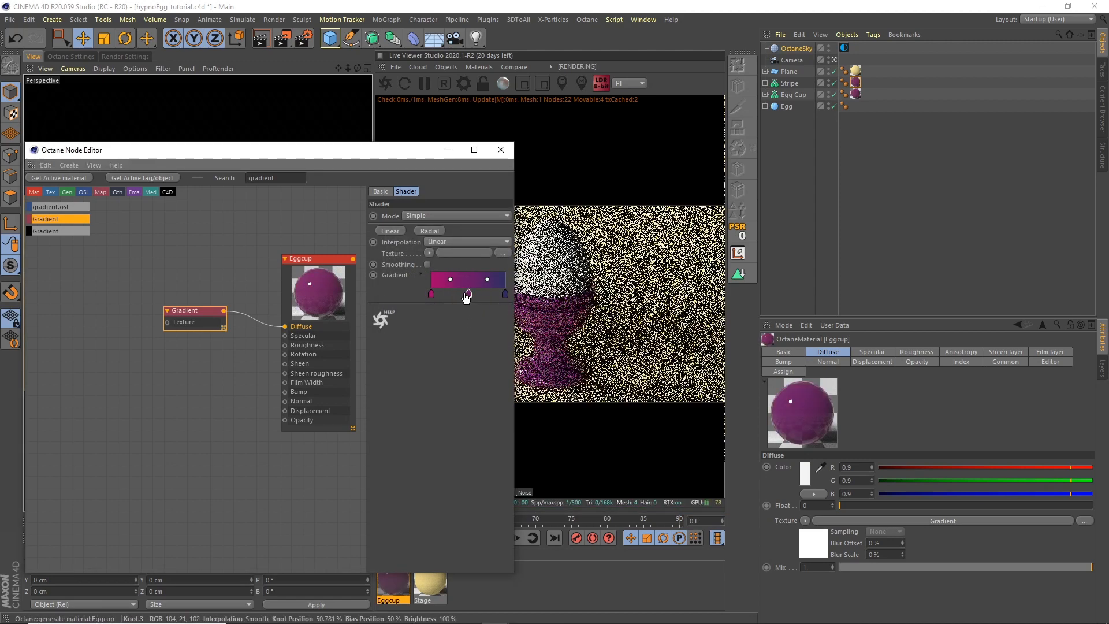
drag(467, 296, 465, 298)
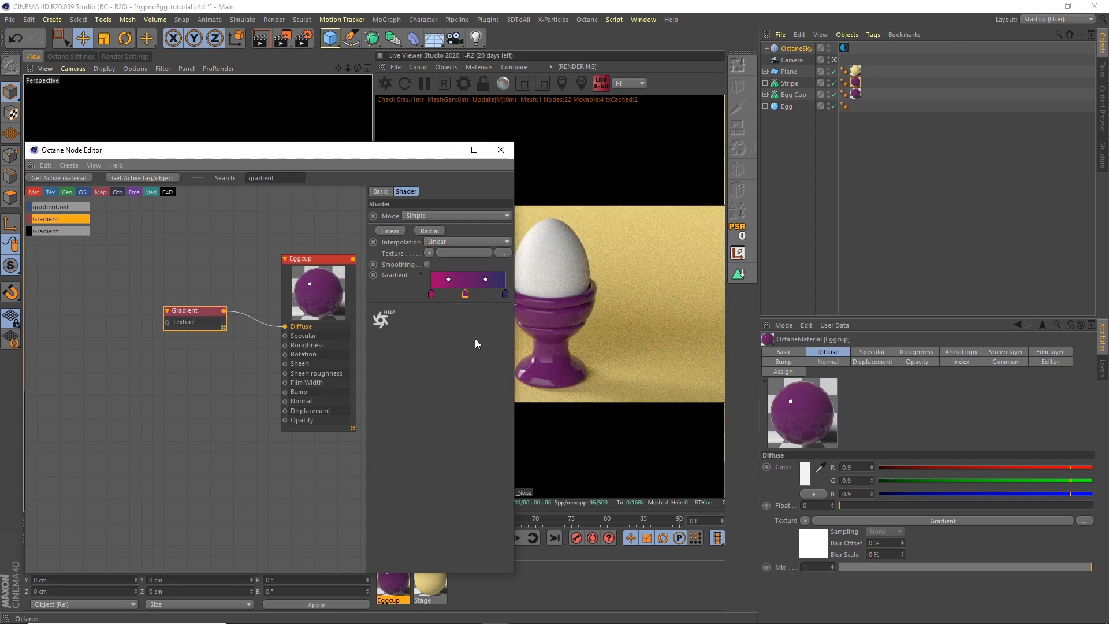
double_click(465, 295)
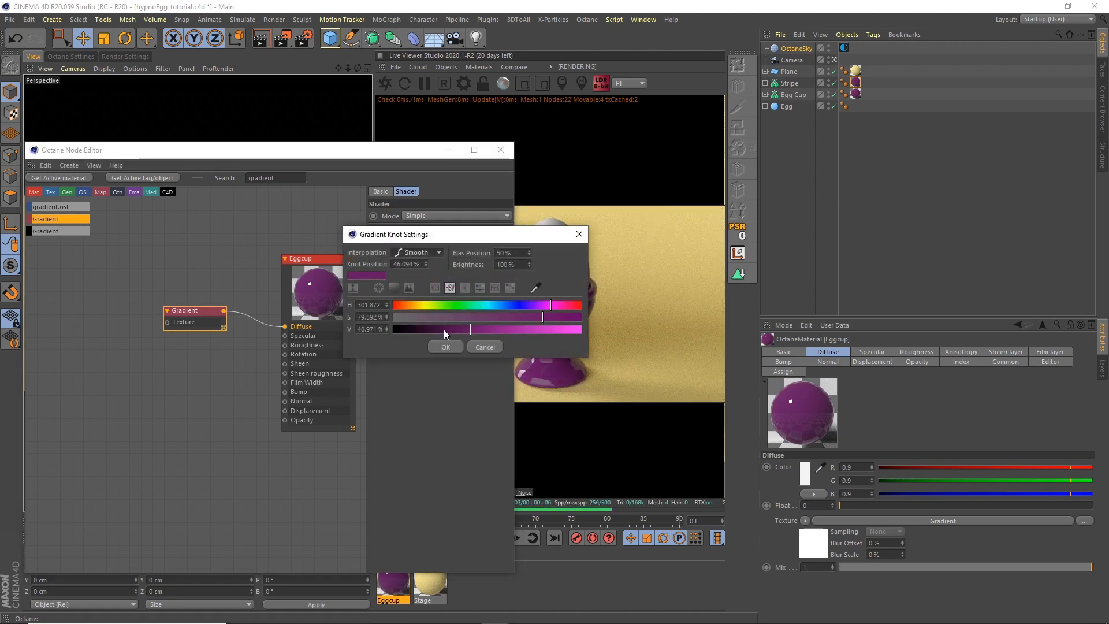
double_click(370, 305)
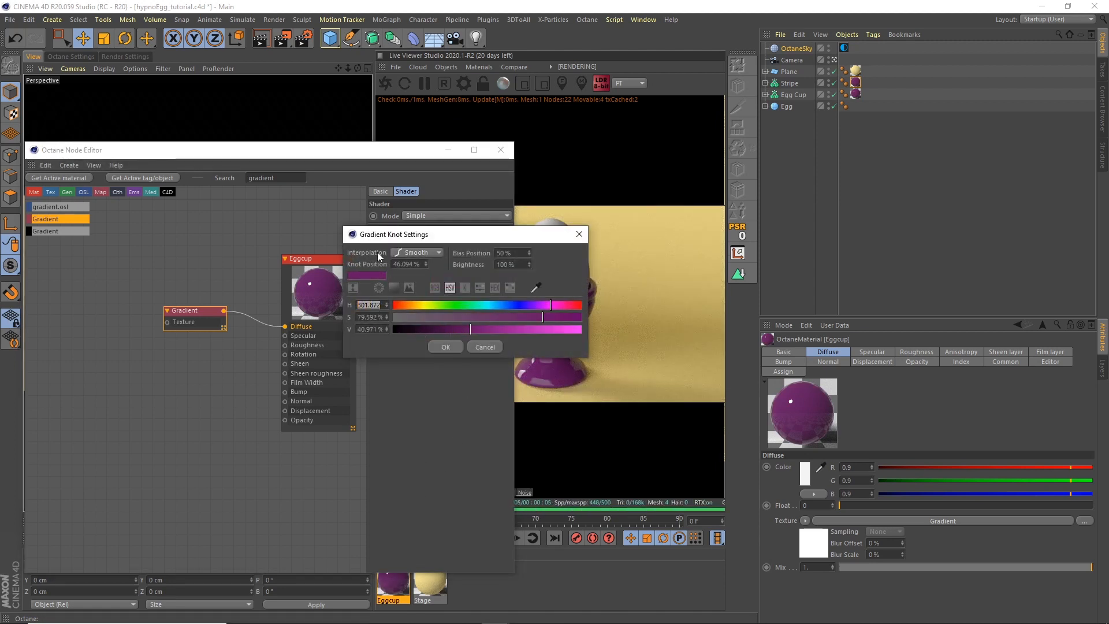
text(263)
key(Tab)
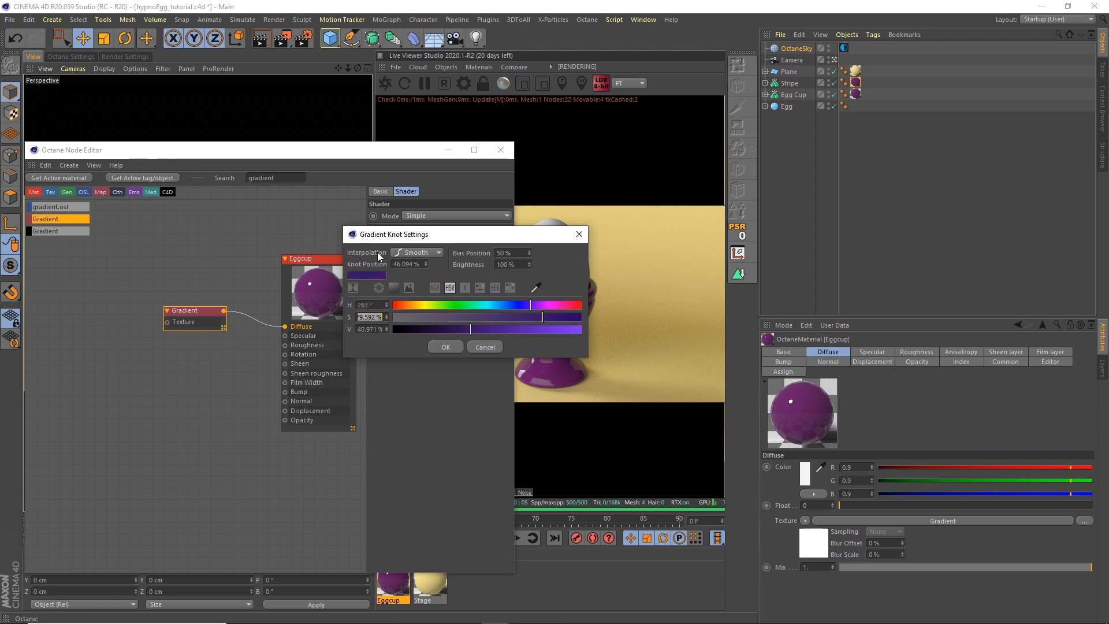
text(100)
key(Tab)
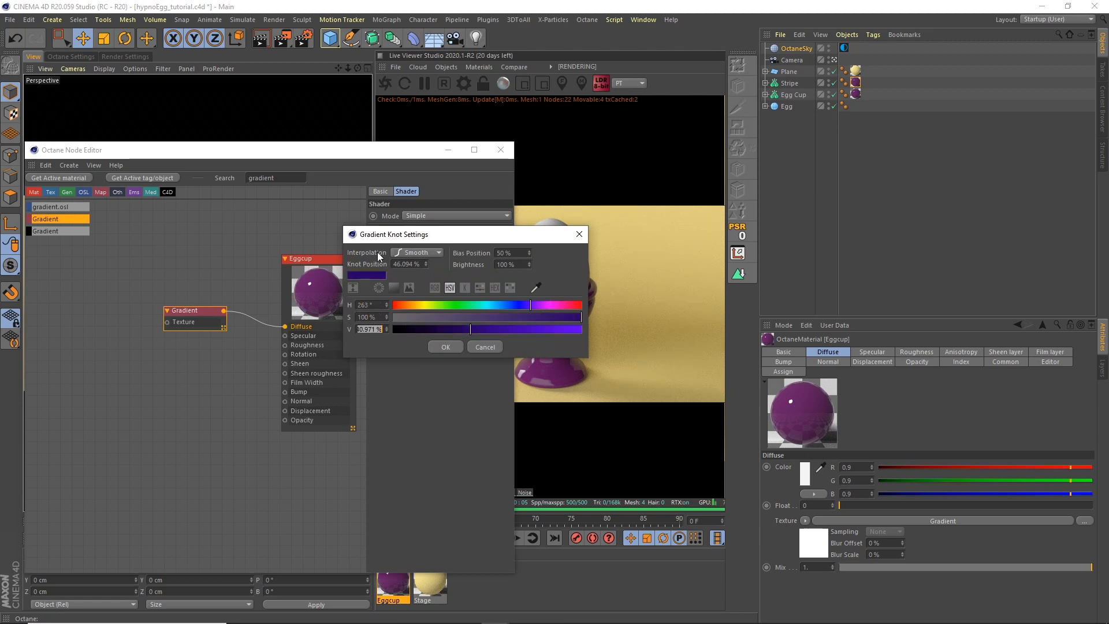
text(100)
key(Tab)
click(446, 347)
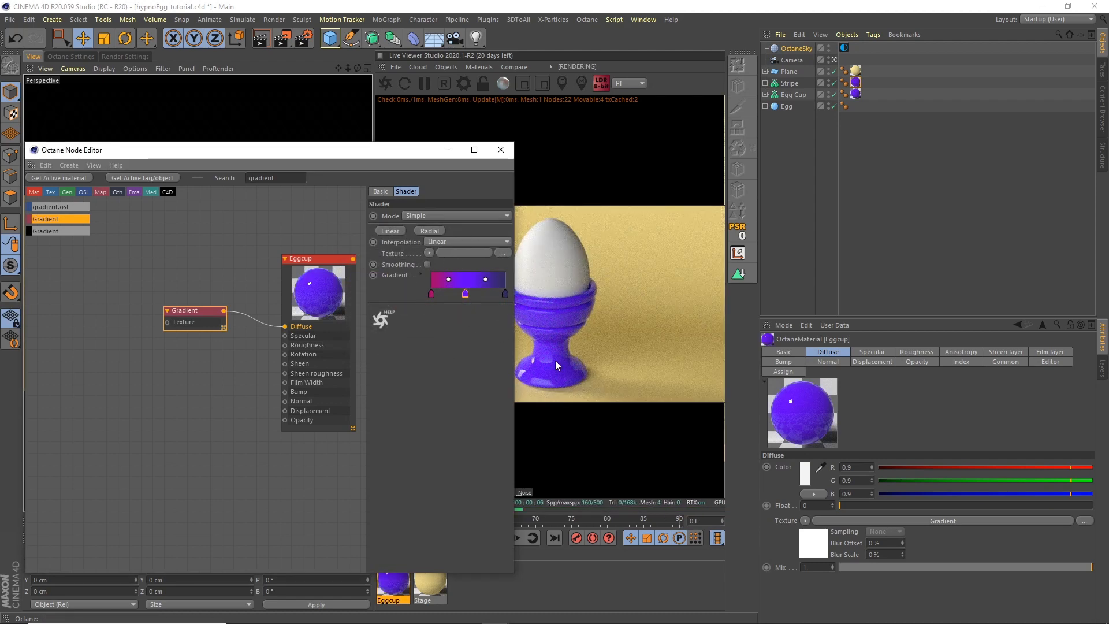
- Widen the Node Editor and apply the Radial setup to the Gradient node
drag(415, 150, 331, 136)
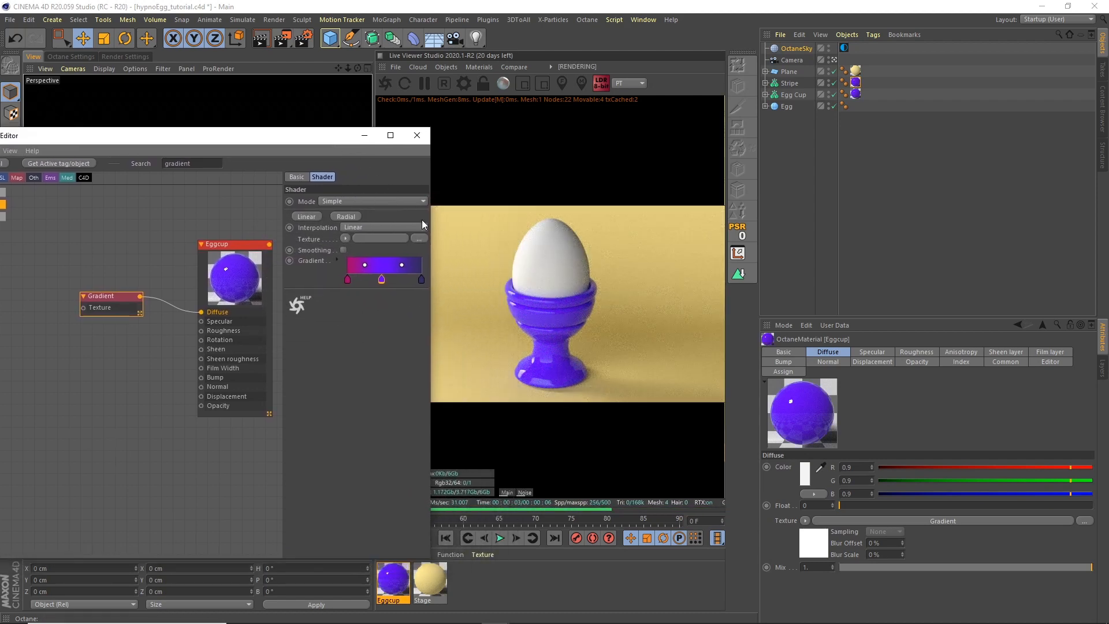
drag(432, 259, 523, 259)
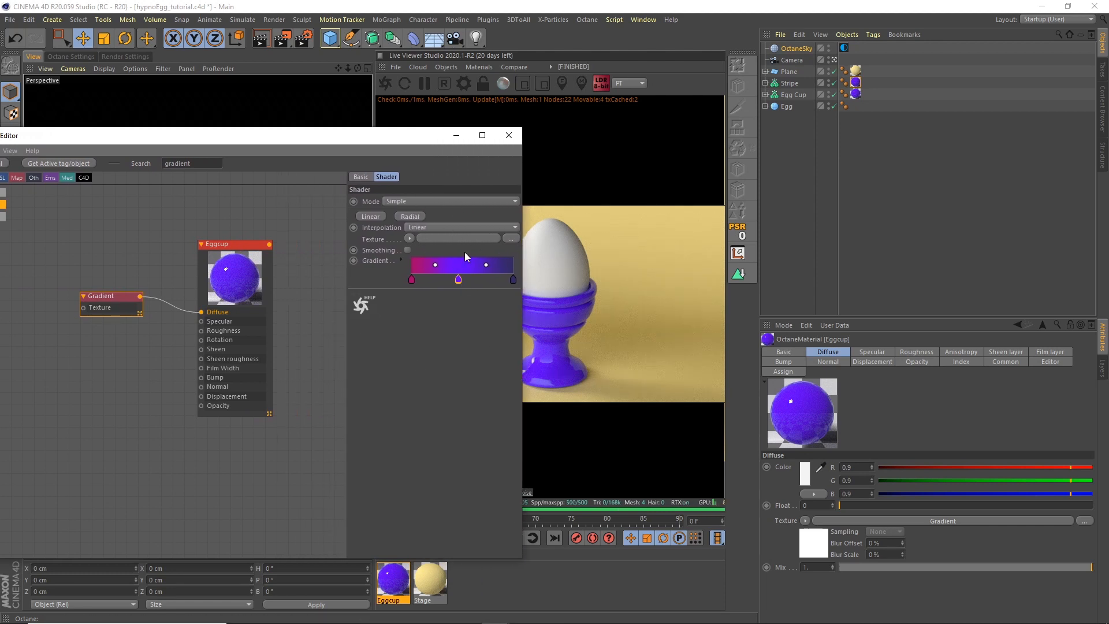
click(410, 216)
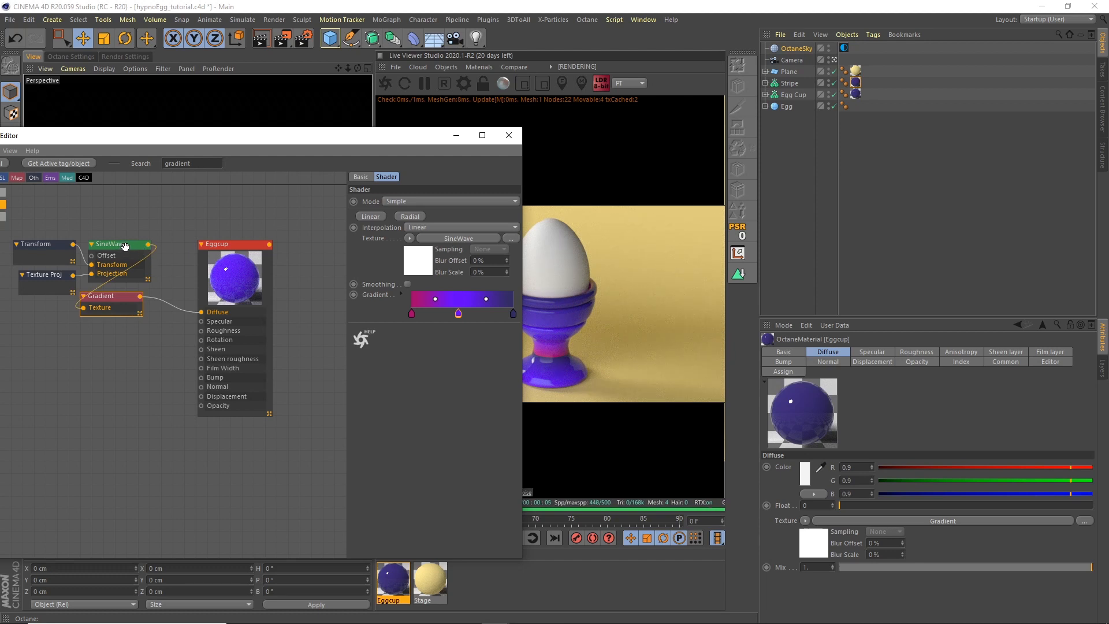
- Rearrange the Transform, Texture Projection, SineWave and Gradient nodes into an orderly chain leading into the Eggcup material
drag(51, 250, 18, 236)
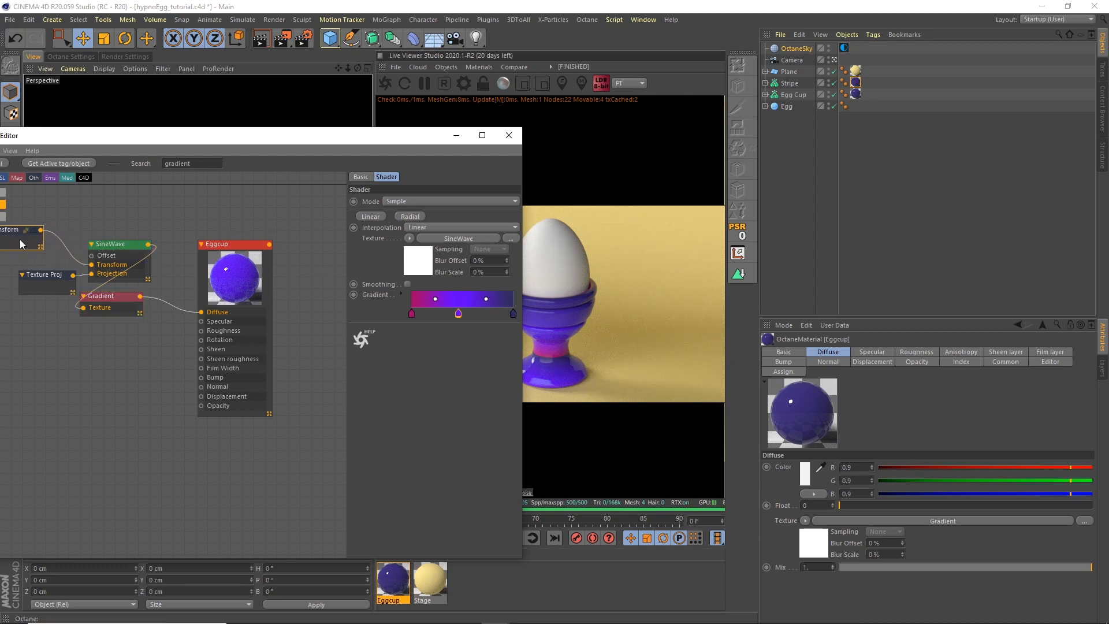
drag(59, 279, 11, 292)
drag(124, 250, 64, 328)
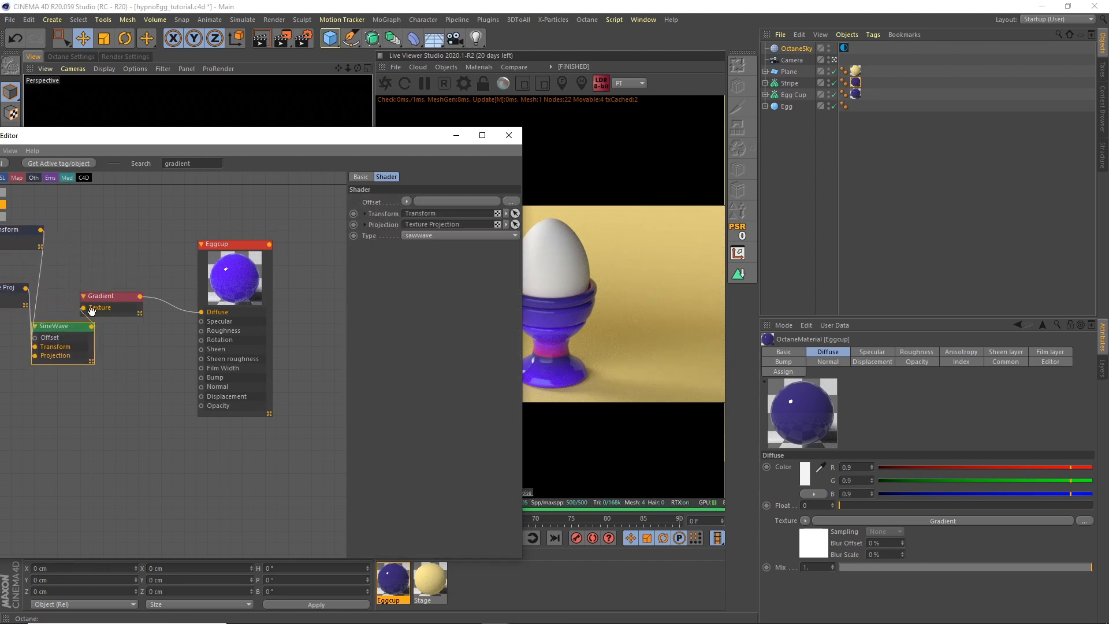
drag(104, 296, 142, 285)
click(64, 327)
drag(64, 327, 90, 291)
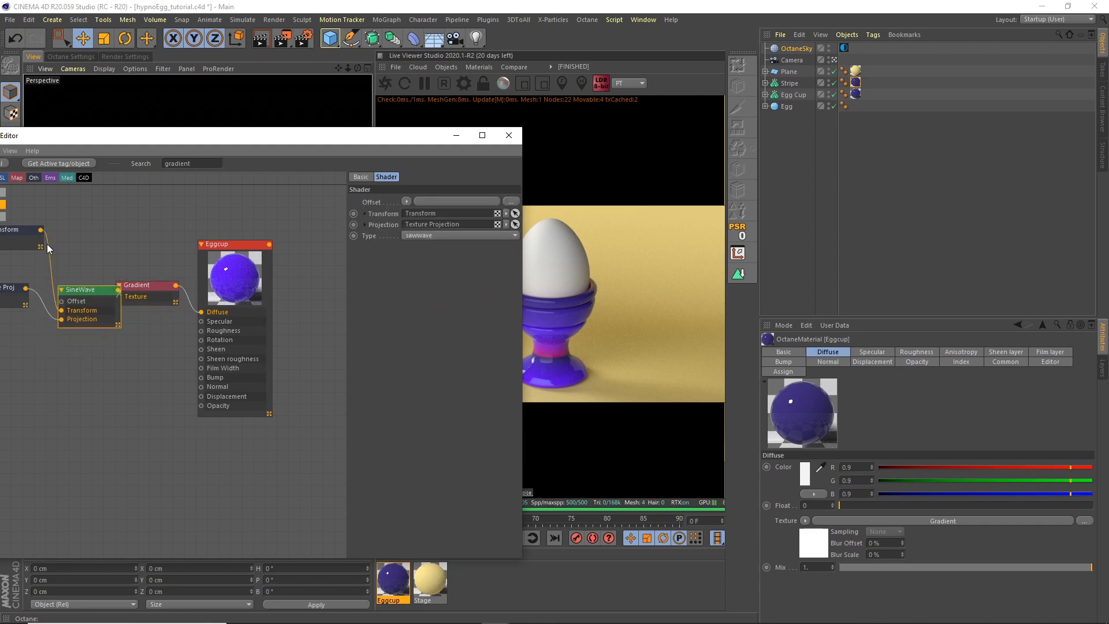
- Unlock the Transform node's aspect ratio and raise its X scale to about 2.79
drag(23, 230, 17, 250)
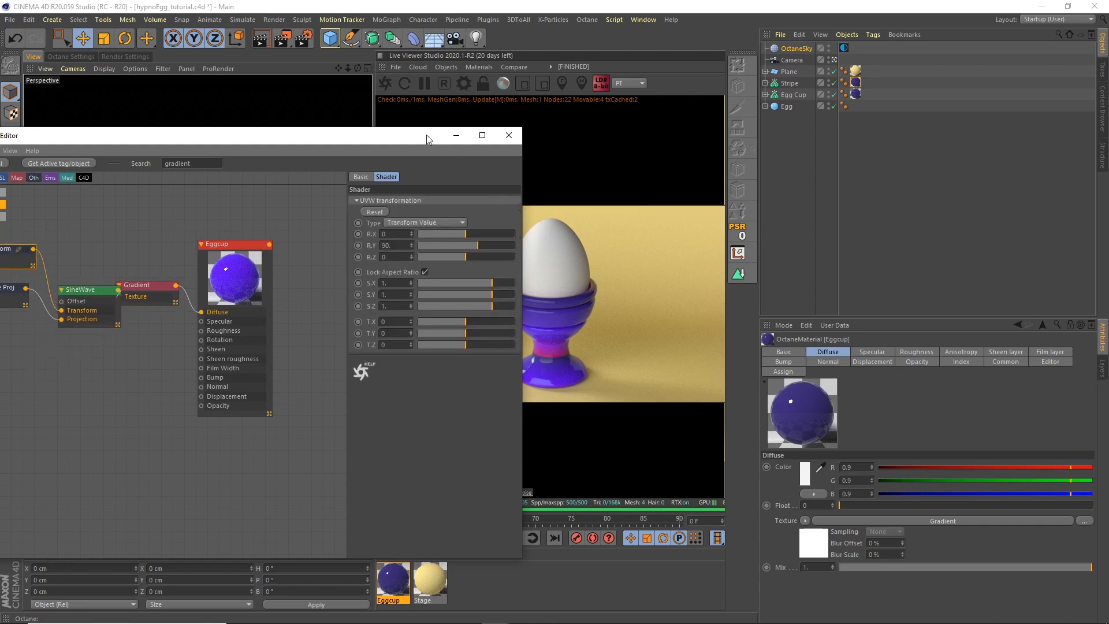
drag(428, 139, 246, 154)
drag(309, 298, 303, 298)
click(243, 287)
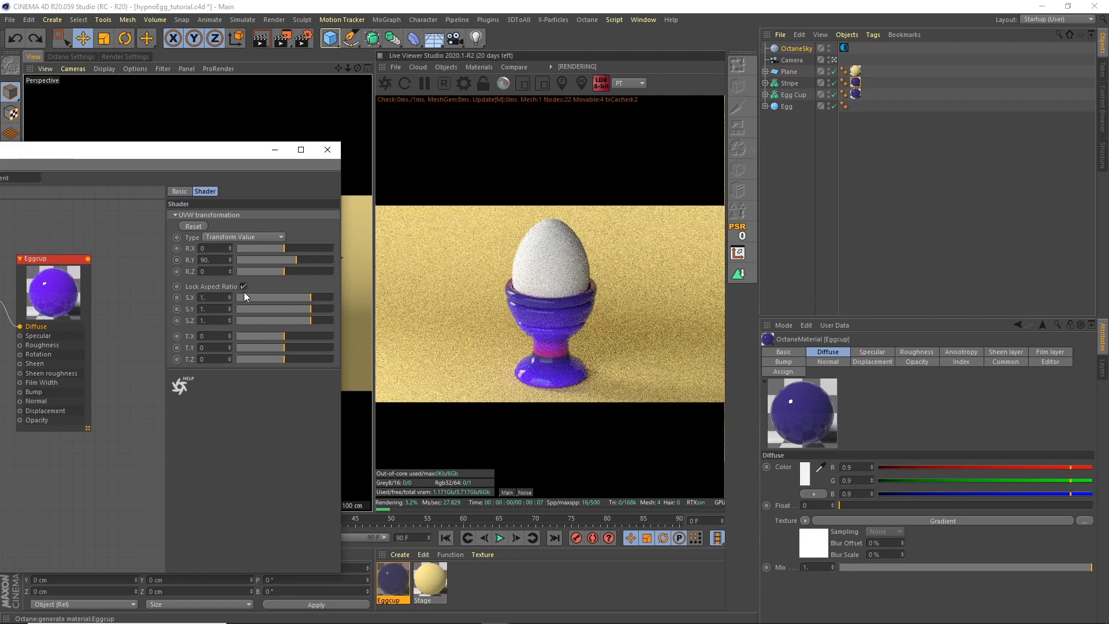
drag(310, 297, 322, 293)
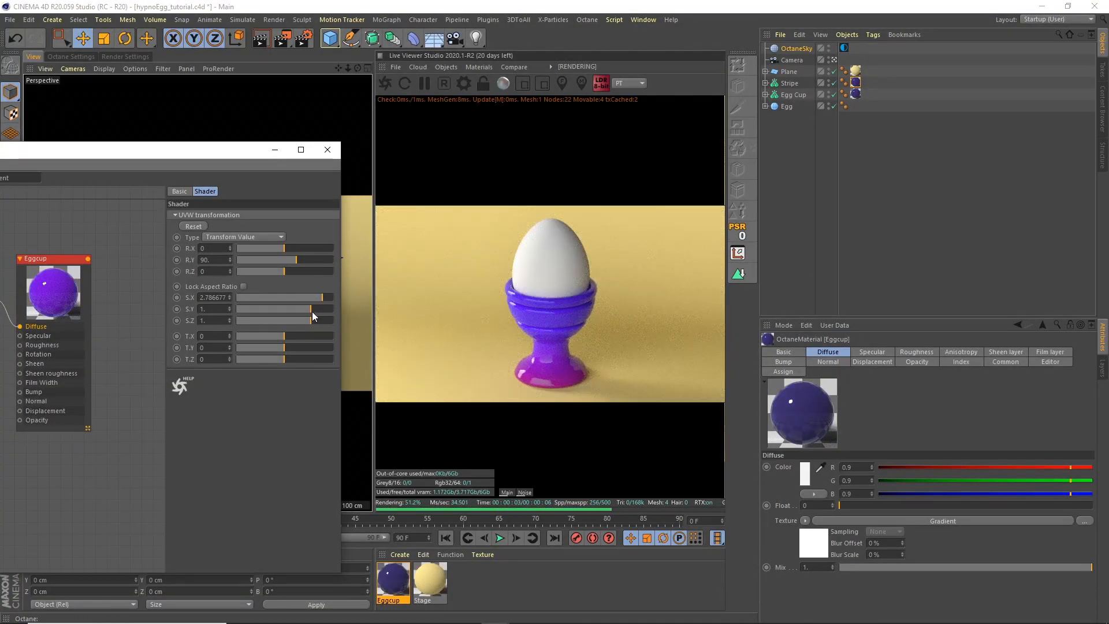
- Move the diffuse gradient's dark blue end knot inward to about 65% and nudge the violet middle knot slightly toward magenta
drag(202, 155, 330, 138)
click(99, 284)
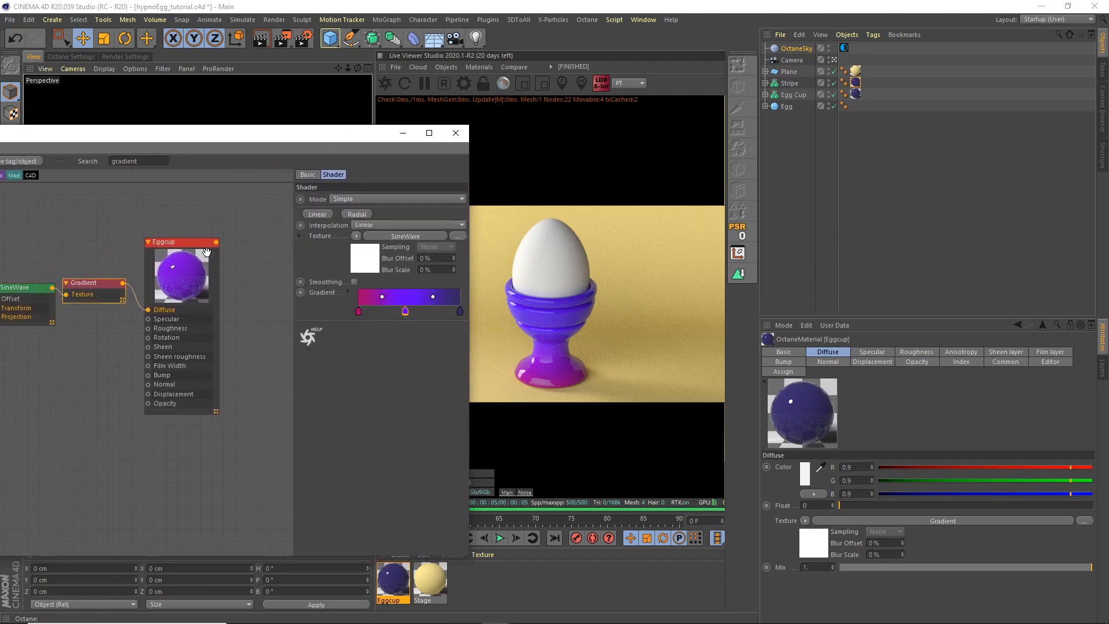
drag(456, 313, 425, 314)
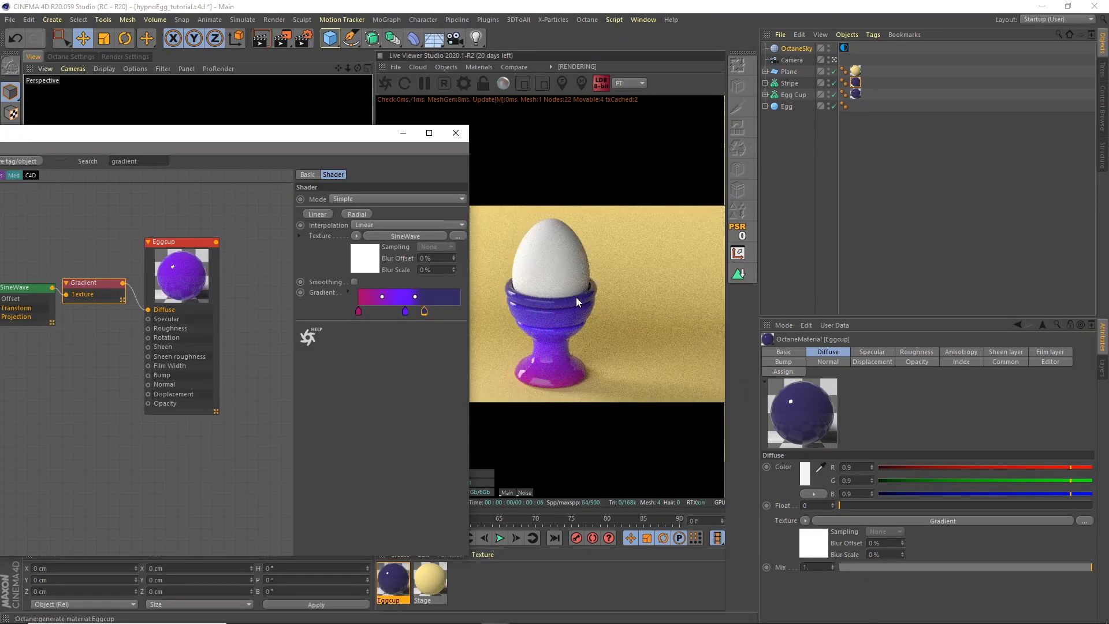
drag(405, 312, 403, 312)
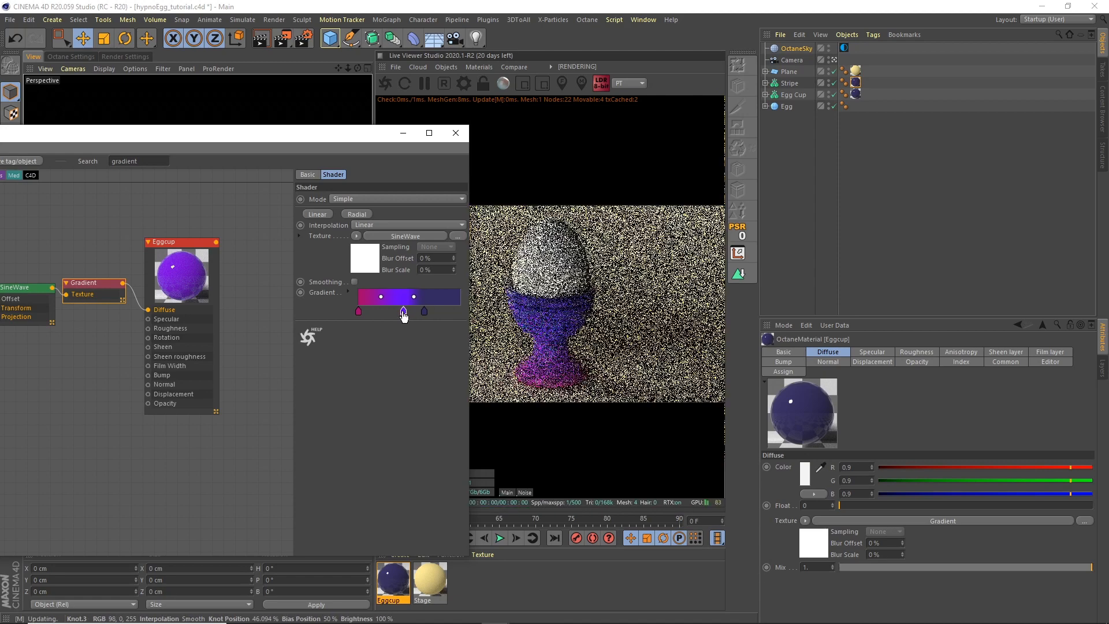
- Reopen the Eggcup material's node graph and add an Image Texture node below the SineWave node
click(456, 134)
double_click(393, 575)
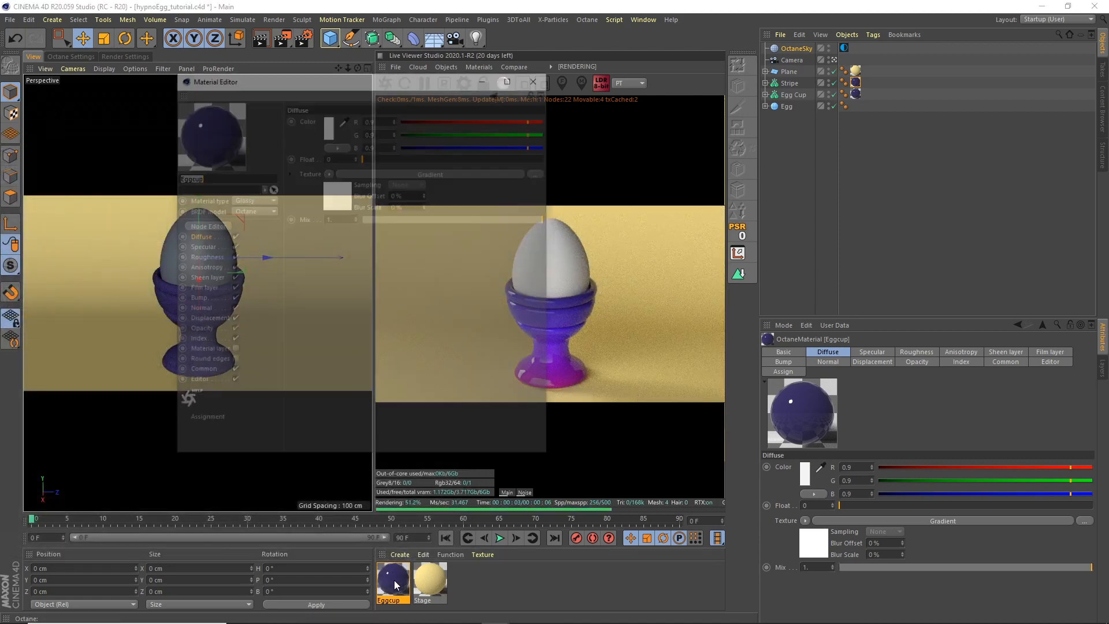
click(205, 226)
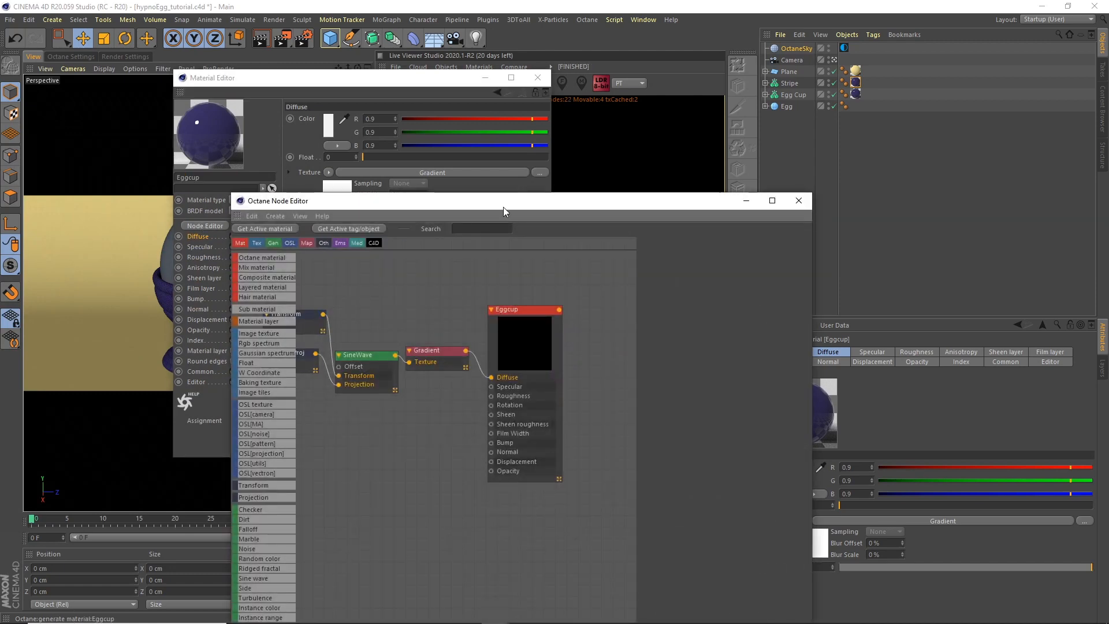
drag(504, 207, 396, 131)
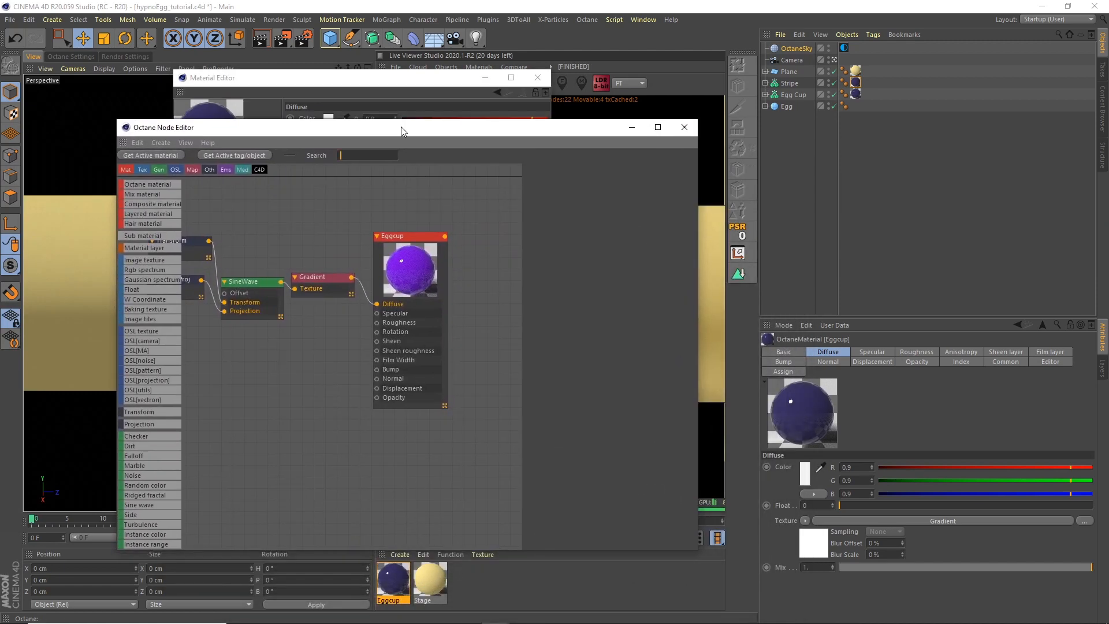
text(image)
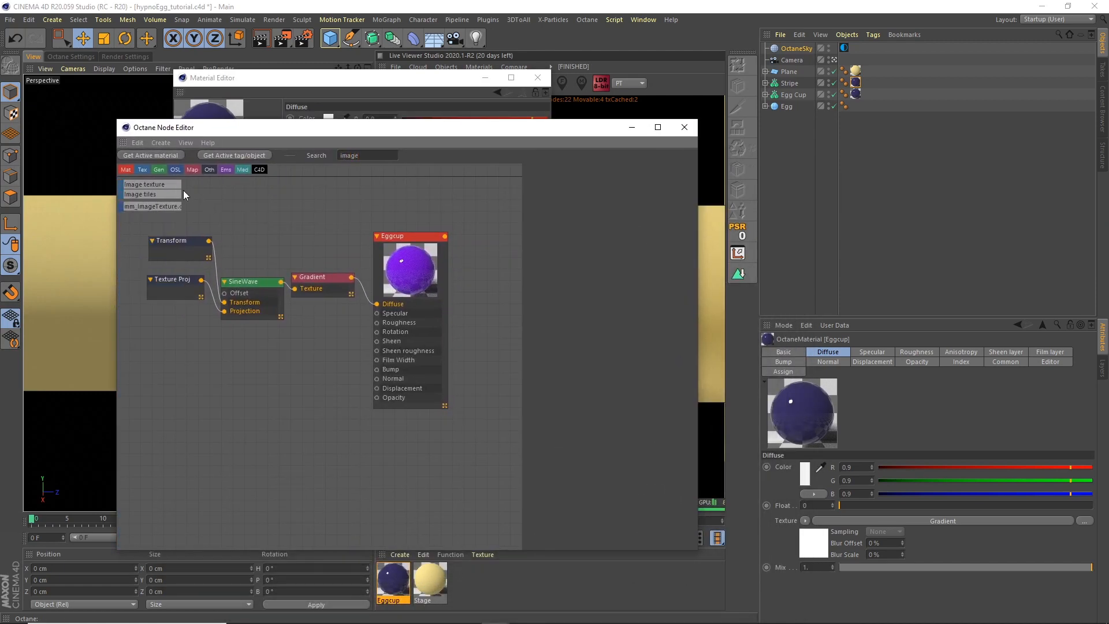
click(209, 389)
drag(223, 392, 192, 368)
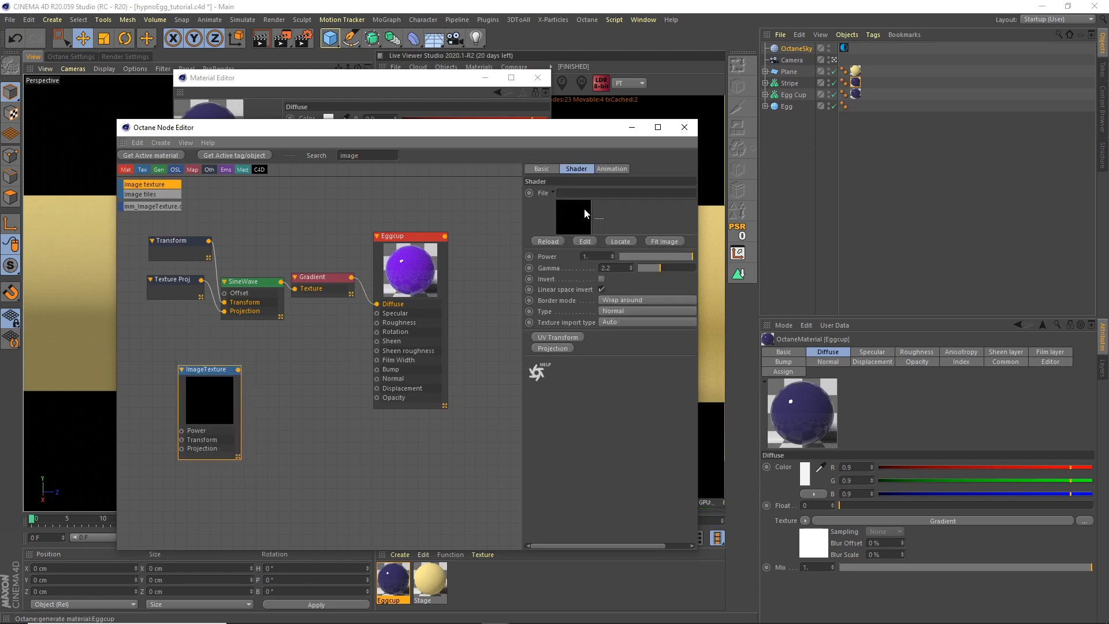
drag(208, 371, 208, 372)
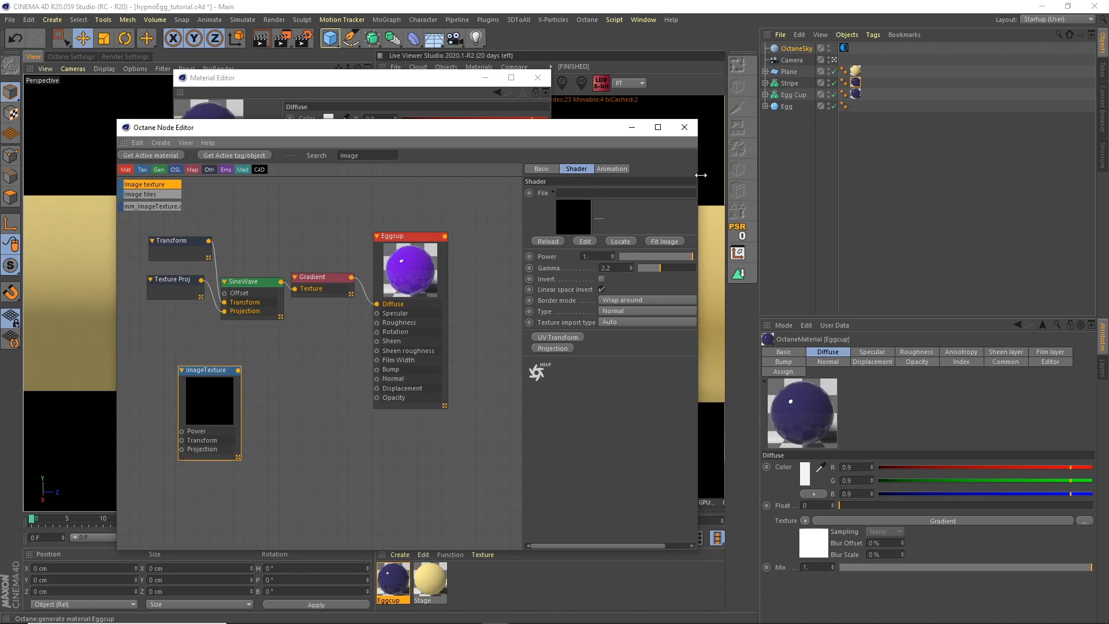
- Load grungemap.png into the ImageTexture node and connect it to the Eggcup material's Roughness
drag(701, 174, 821, 177)
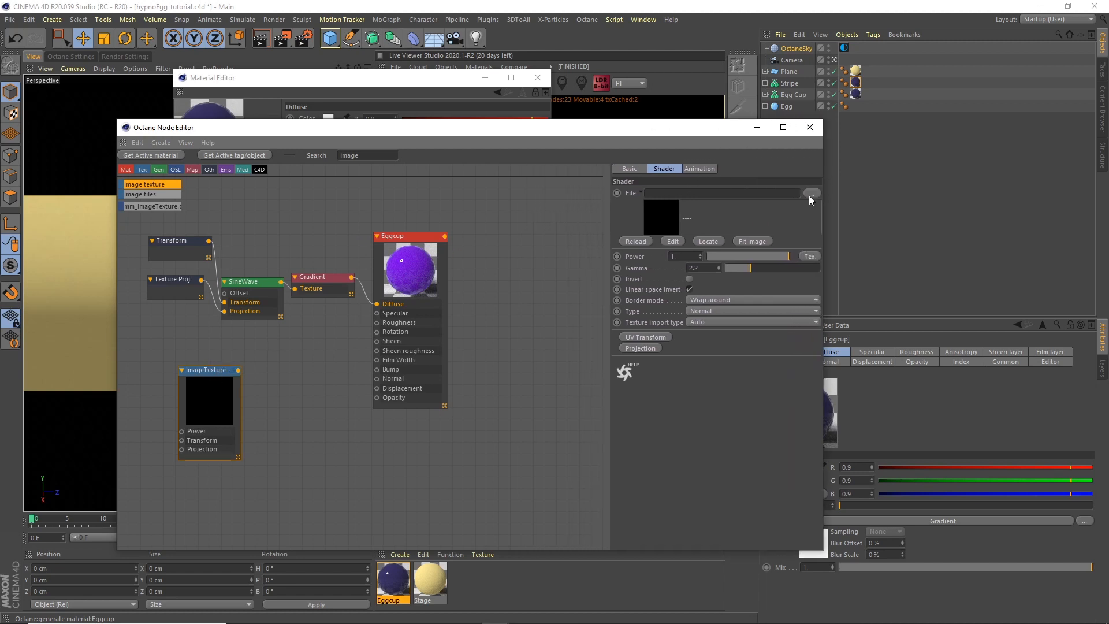
click(812, 193)
click(274, 172)
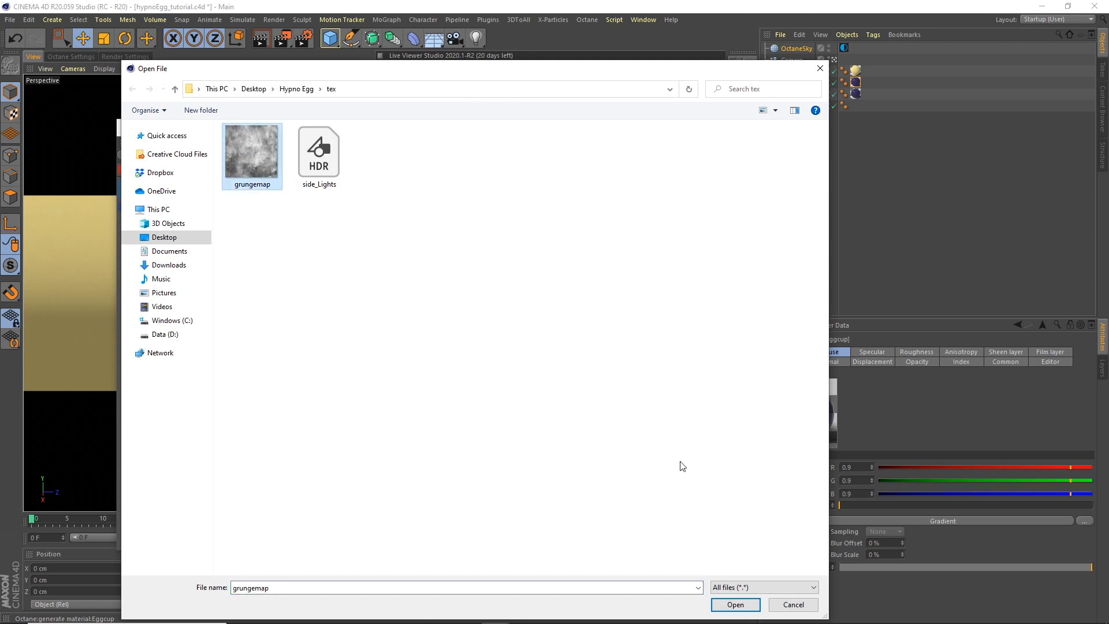
click(736, 606)
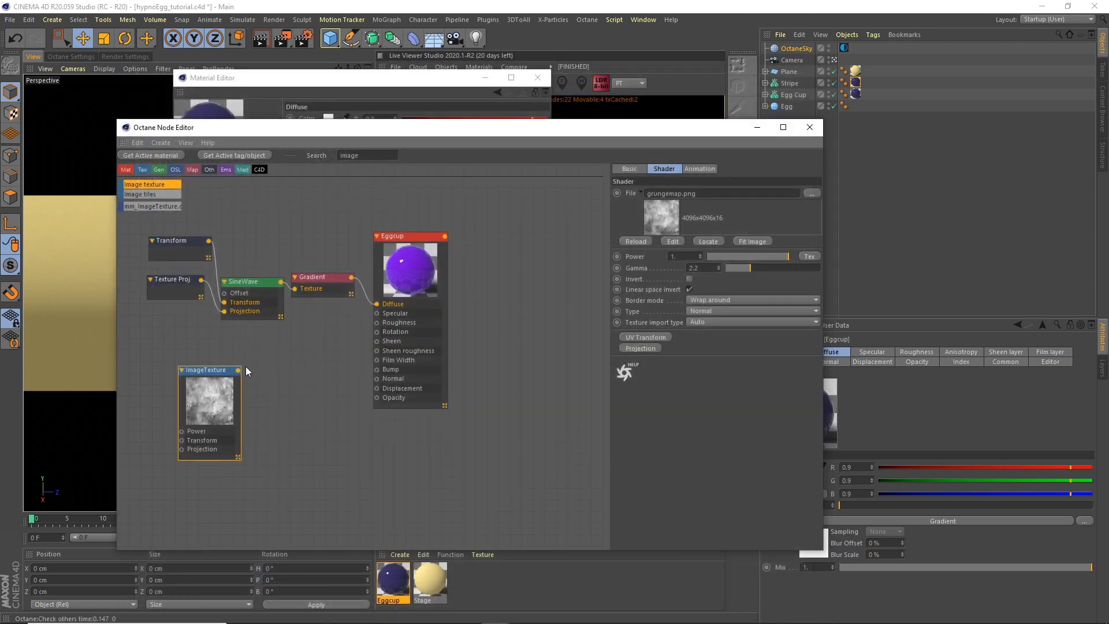
drag(239, 370, 376, 328)
- Insert a new Gradient node between the ImageTexture node and the material's Roughness input
double_click(365, 156)
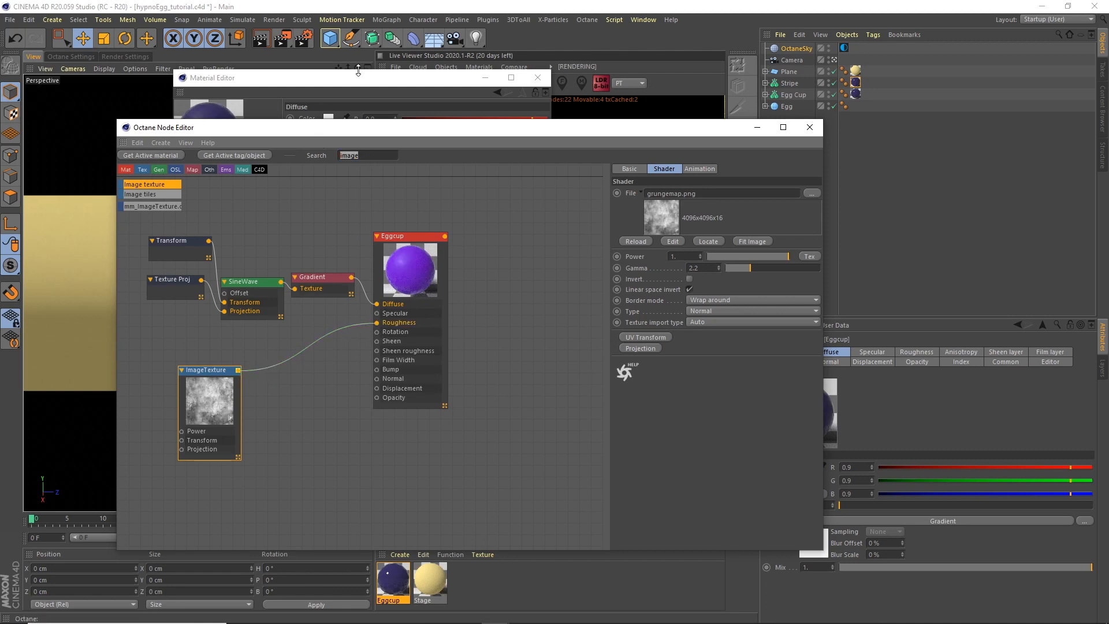
text(gradient)
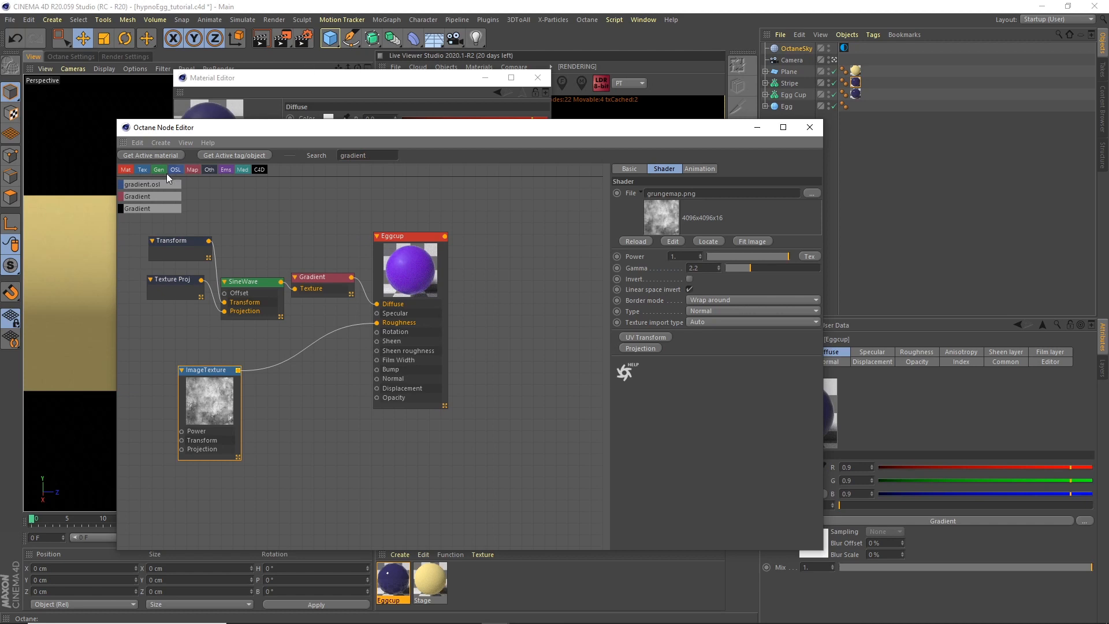
drag(310, 366, 312, 370)
click(344, 370)
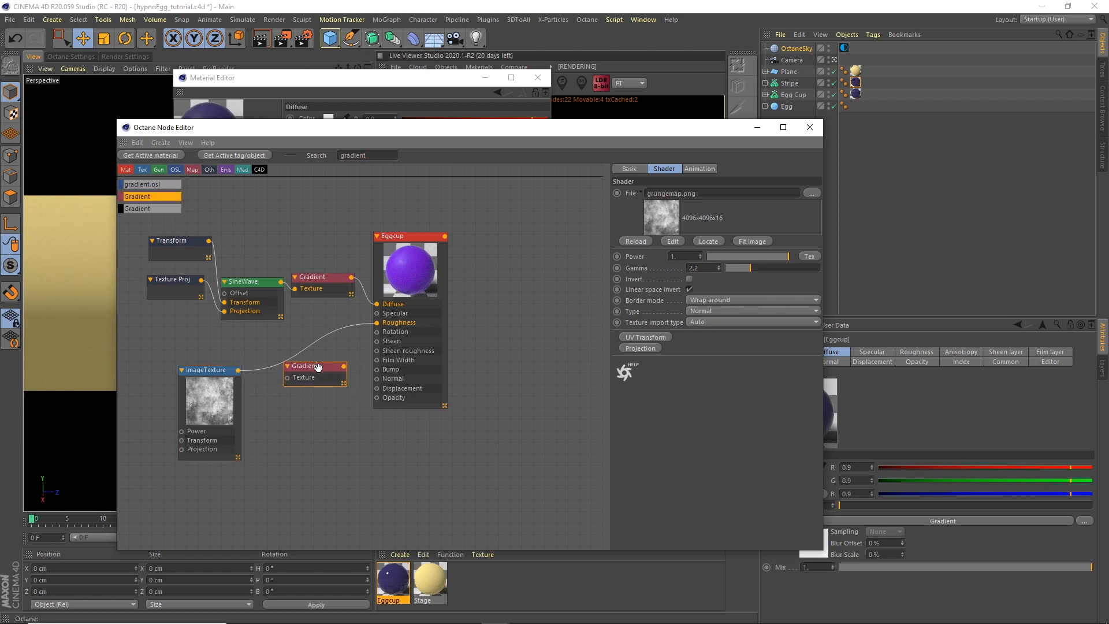
drag(378, 328, 378, 327)
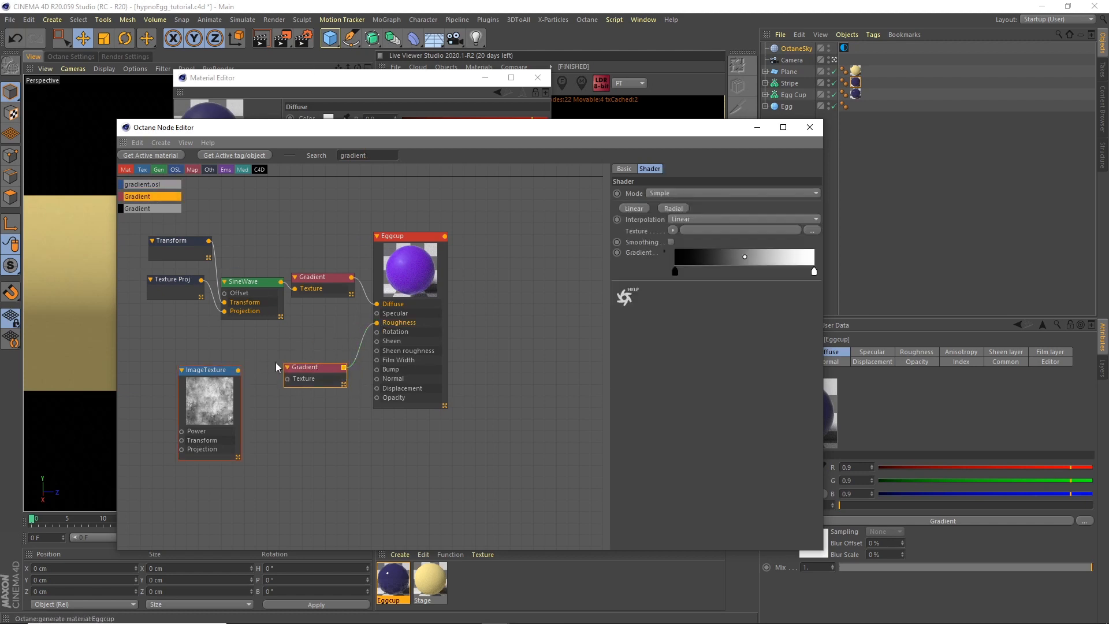
drag(238, 371, 288, 378)
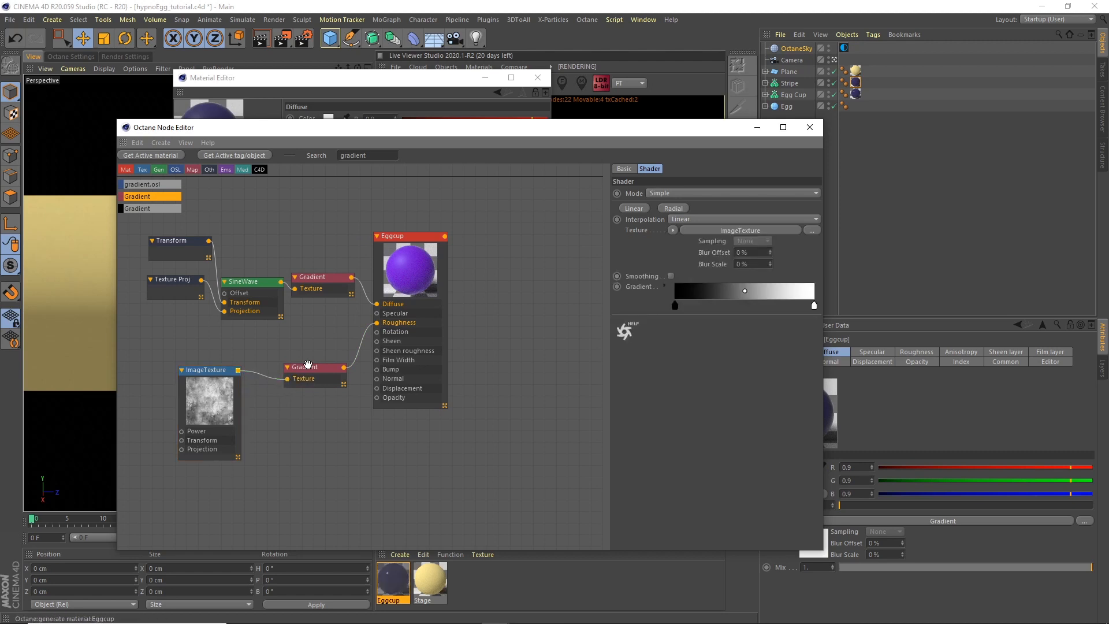
- Rearrange the editor windows to uncover the live render and solo the roughness Gradient node
drag(644, 134, 378, 126)
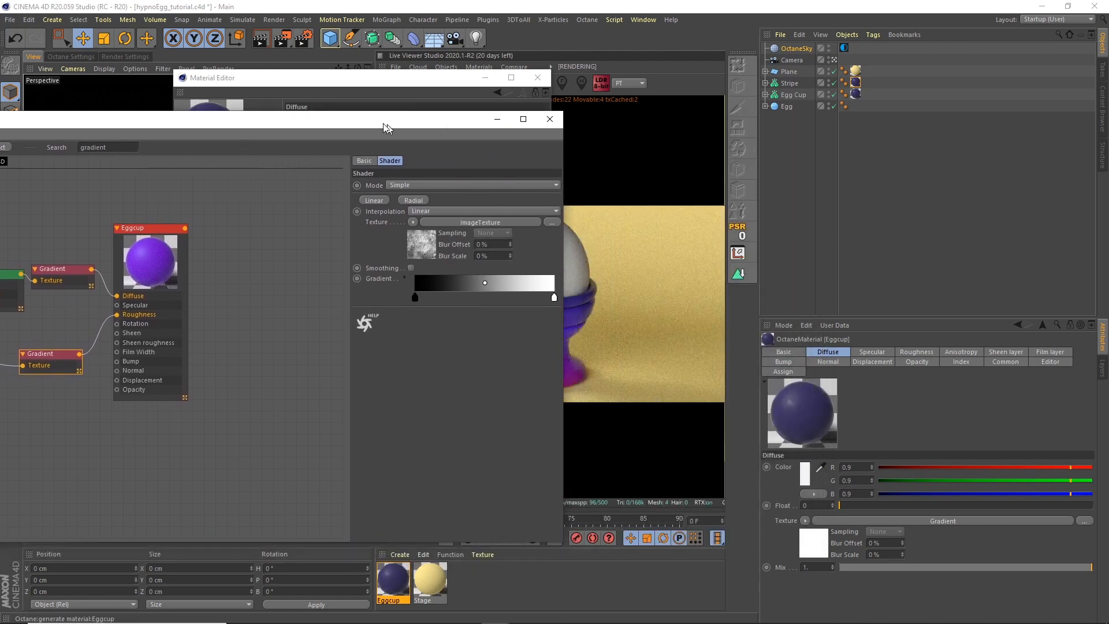
click(543, 78)
drag(447, 121, 428, 119)
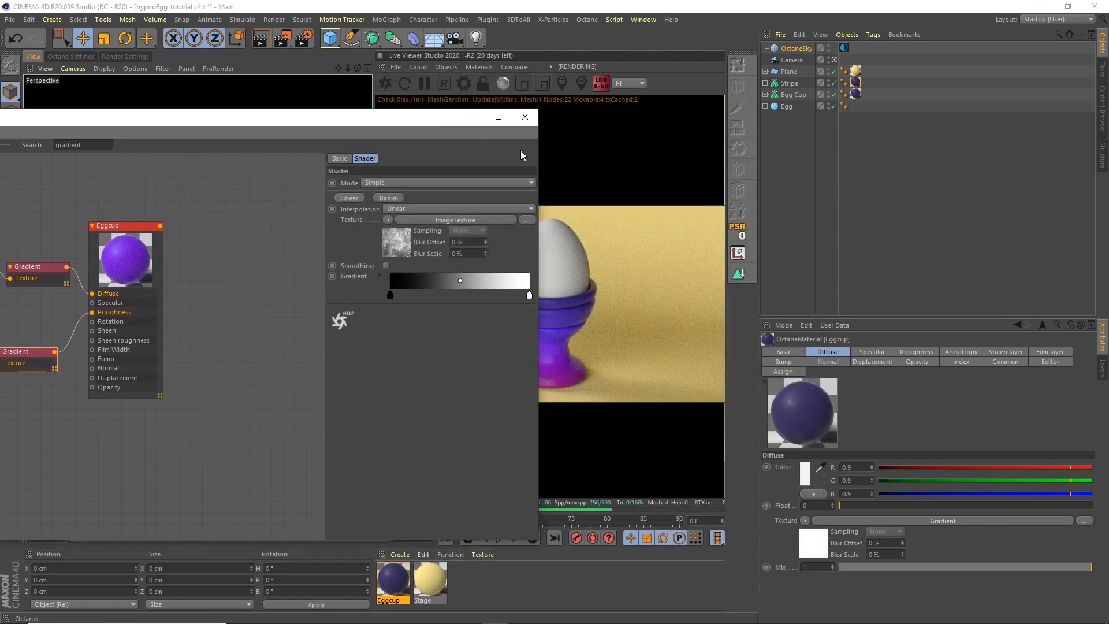
drag(539, 148, 405, 146)
drag(297, 118, 373, 104)
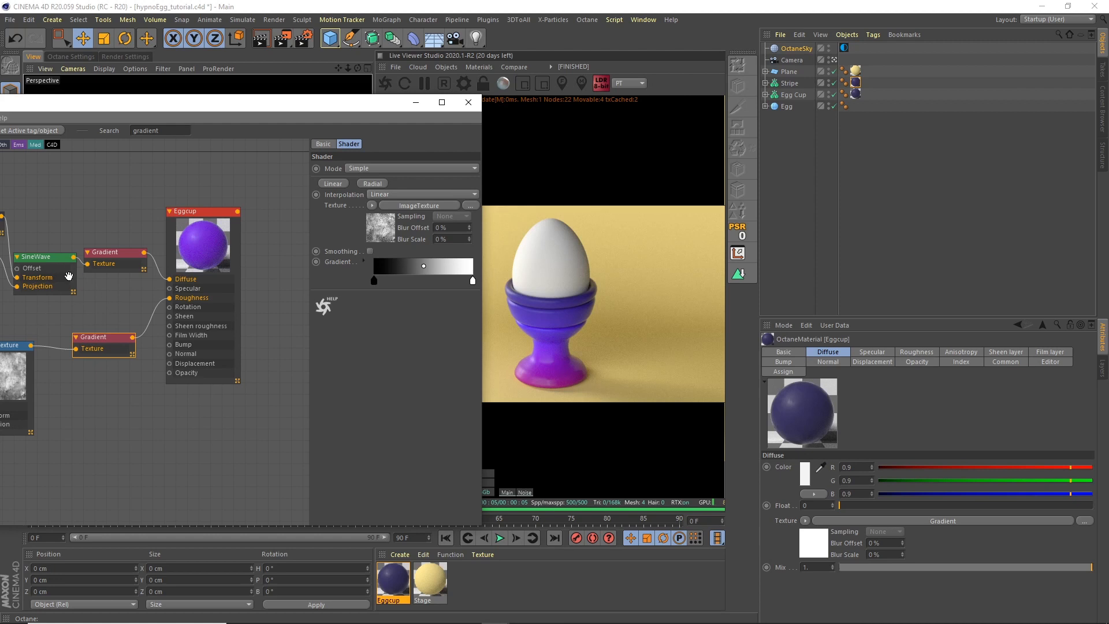
right_click(110, 343)
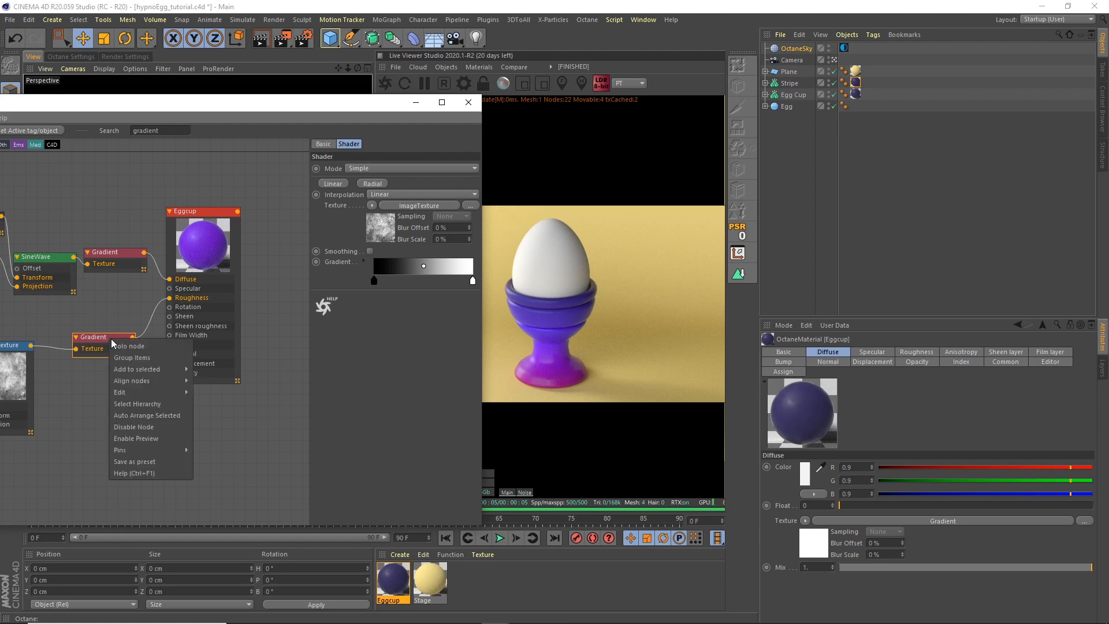
click(124, 347)
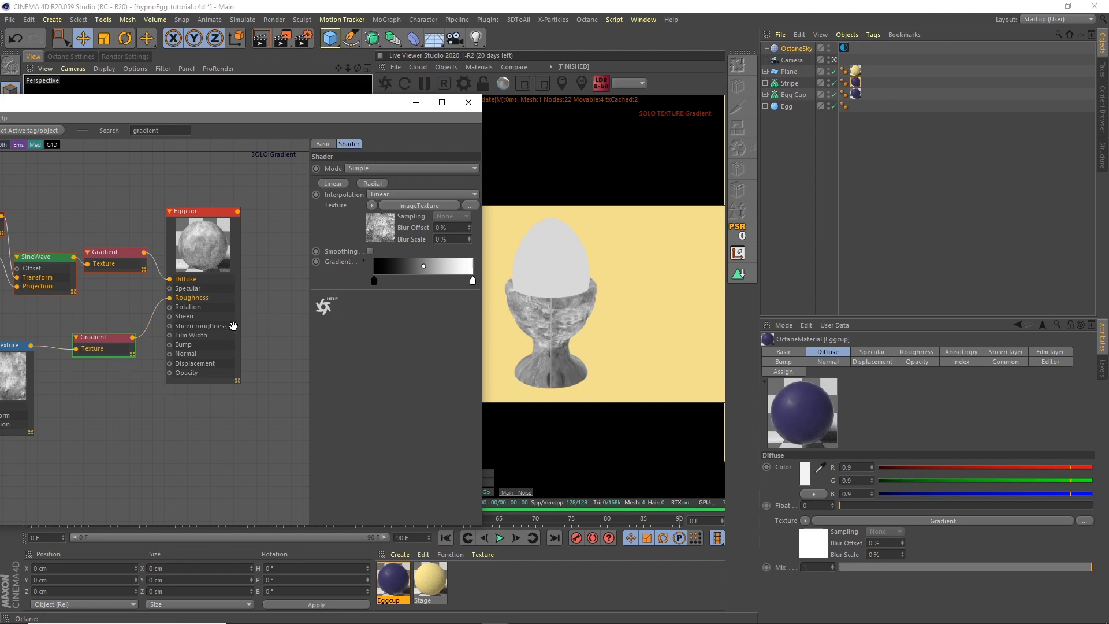
- Pull the roughness gradient's white knot to about 60% and its black knot to about 9%, and disable the node solo
mouse_move(473, 281)
mouse_down()
mouse_move(433, 285)
mouse_move(455, 281)
mouse_up()
mouse_move(376, 289)
mouse_down()
mouse_move(423, 286)
mouse_move(379, 289)
mouse_move(416, 289)
mouse_move(409, 298)
mouse_move(444, 283)
mouse_move(377, 287)
mouse_up()
click(445, 282)
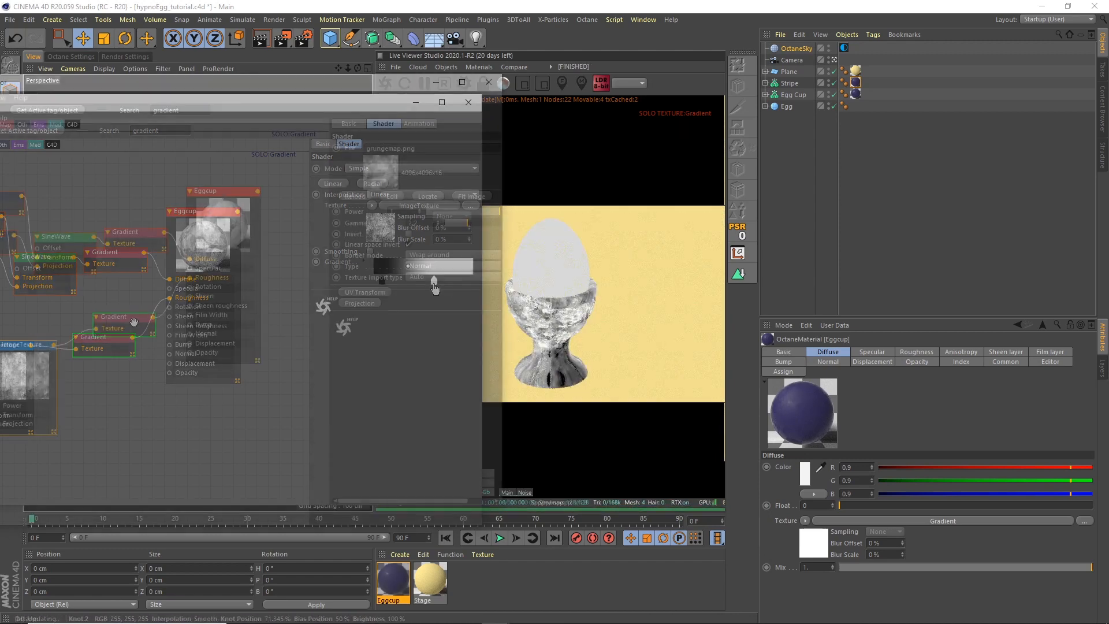
right_click(134, 325)
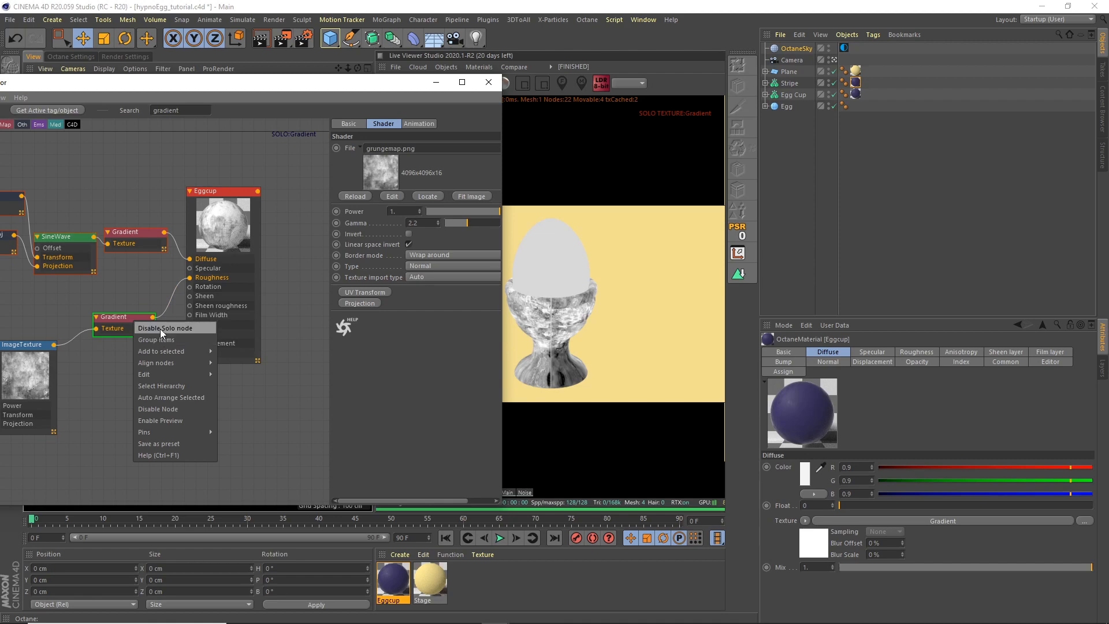
click(160, 328)
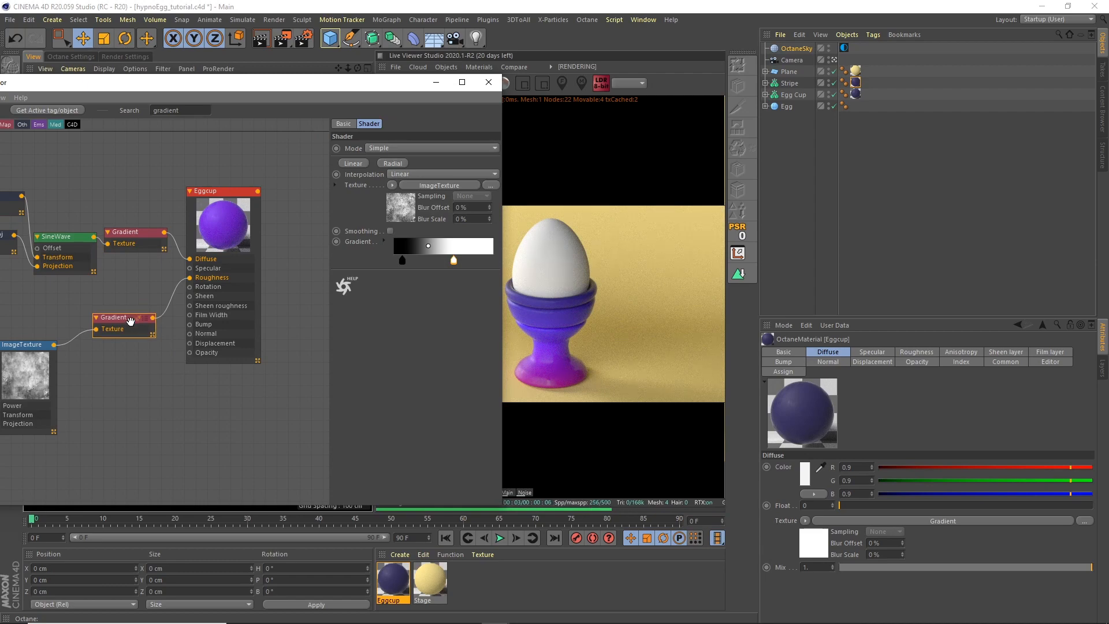
- Adjust the roughness gradient's black knot to about 27% and its white knot to about 72%
mouse_move(454, 261)
mouse_down()
mouse_move(437, 262)
mouse_move(474, 264)
mouse_up()
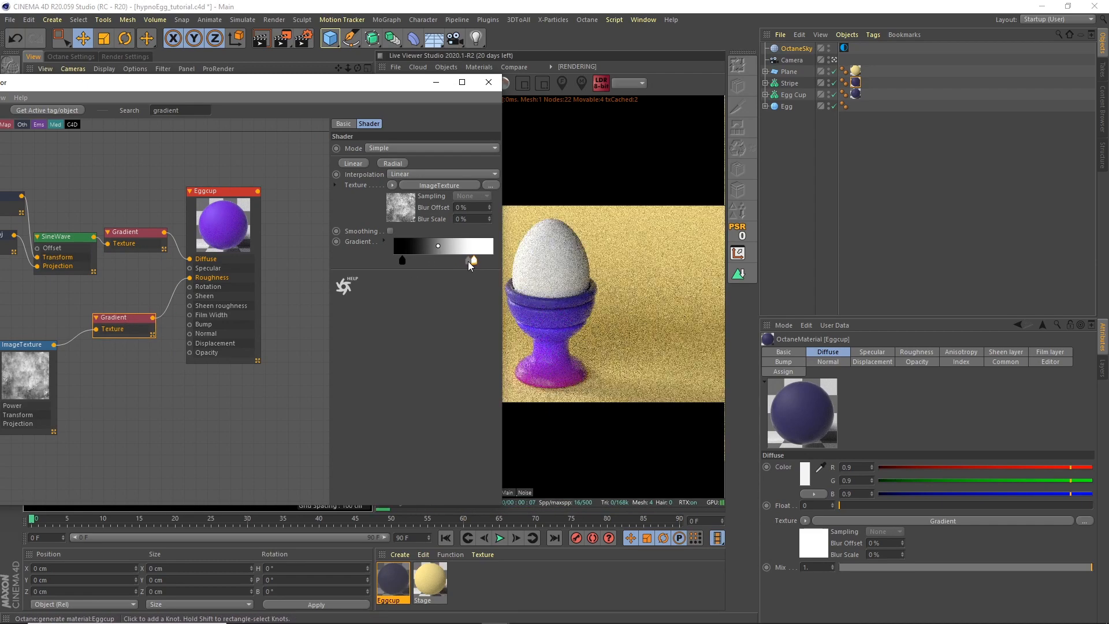
click(402, 261)
drag(403, 261, 420, 262)
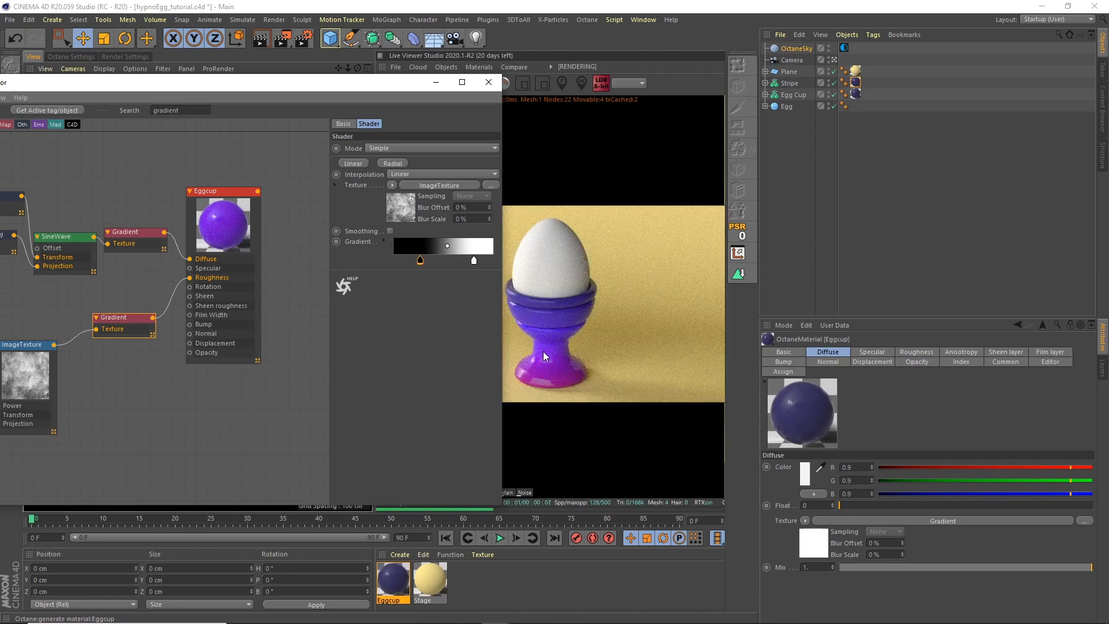
drag(473, 260, 465, 260)
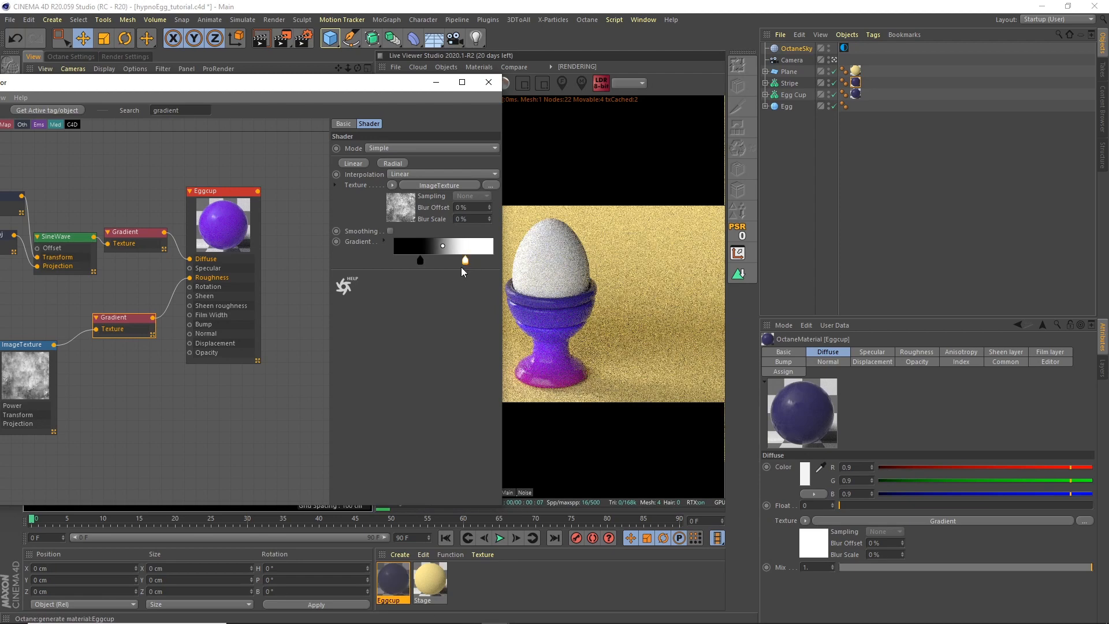
- Uncover the whole live render and set its rendering mode to PT
drag(410, 85, 280, 72)
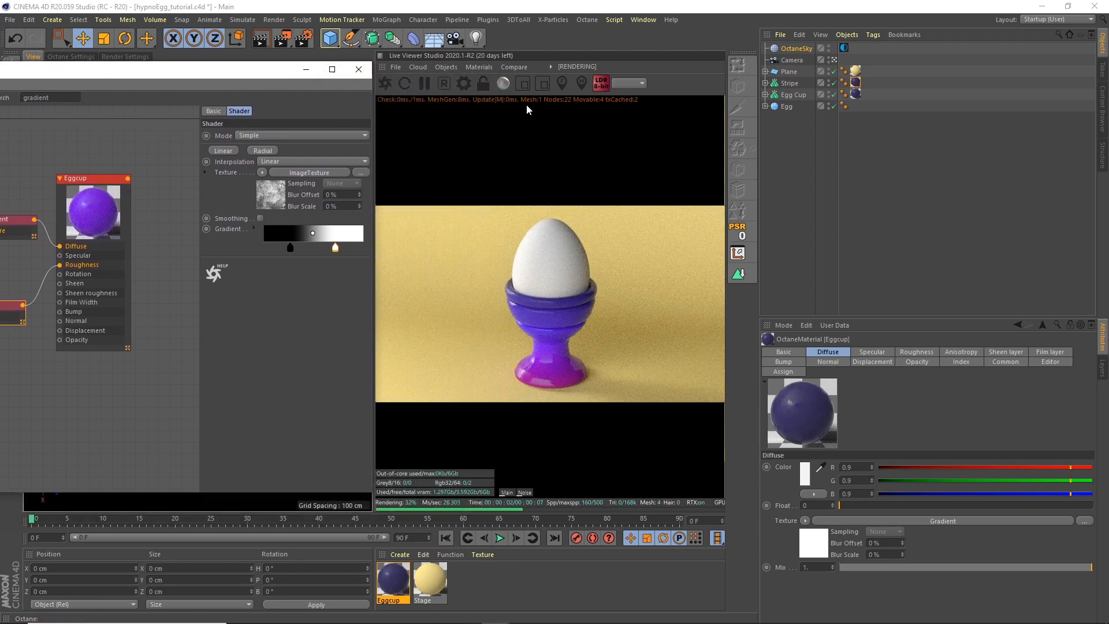
click(629, 85)
click(634, 108)
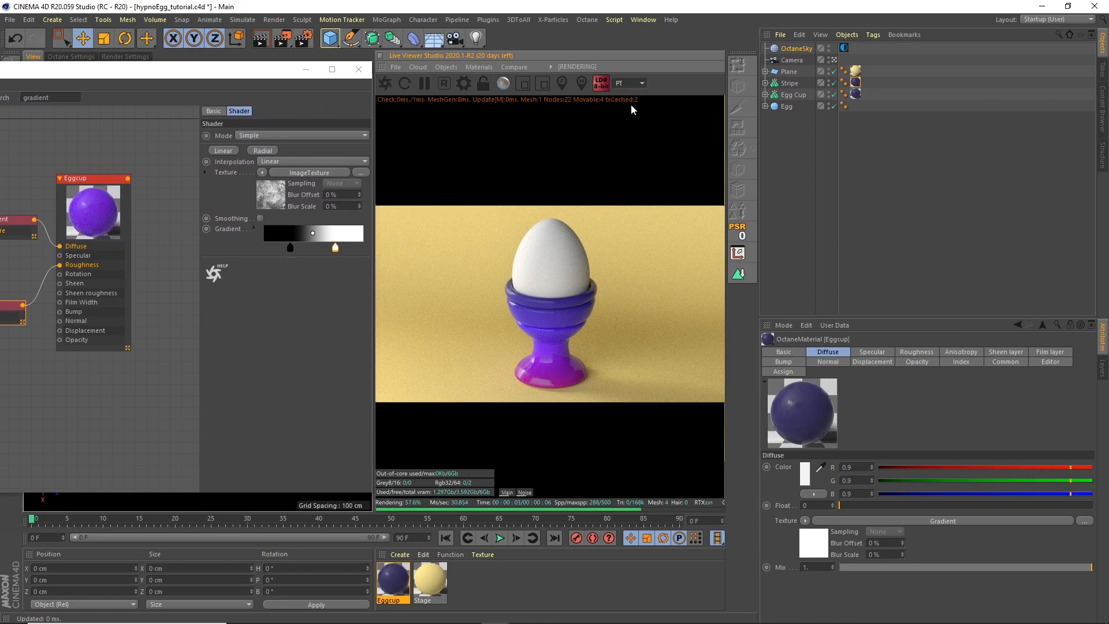
- Lock the live render's resolution and examine the egg cup's roughness up close
click(484, 85)
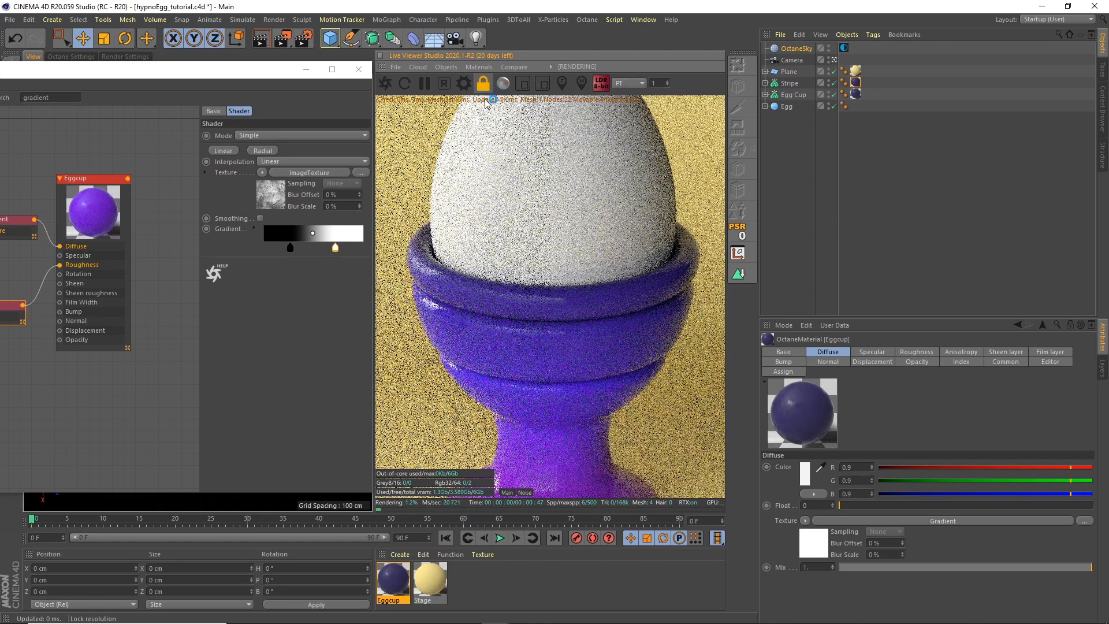
middle_drag(559, 342, 584, 261)
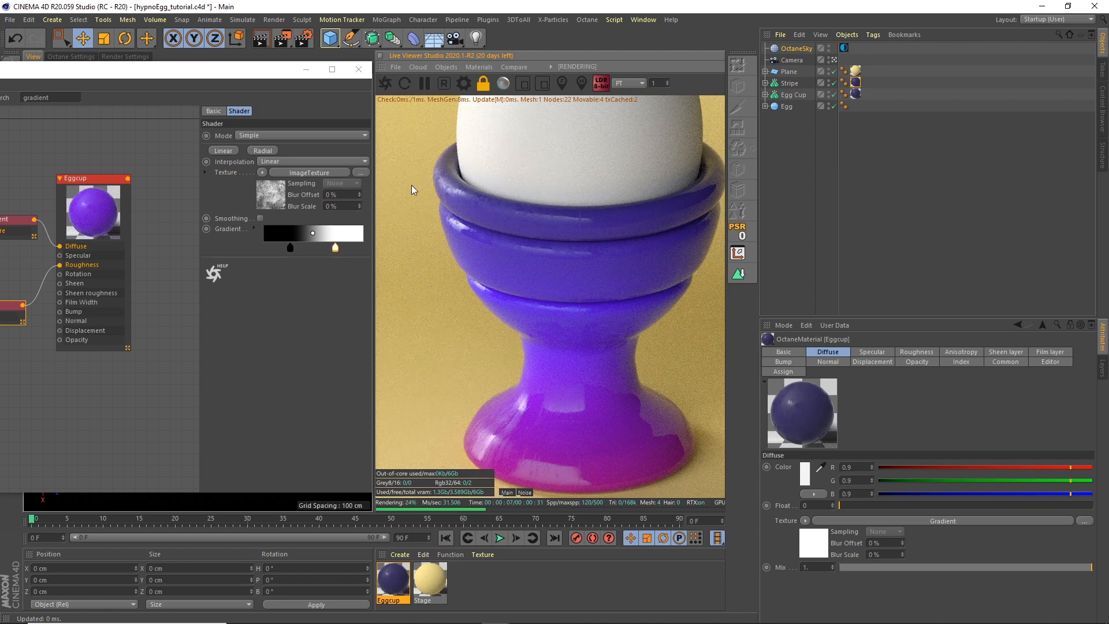
- Duplicate the grunge ImageTexture and its Gradient node, connect the copies together, and feed the copied gradient into the Eggcup material's Bump
drag(241, 70, 477, 79)
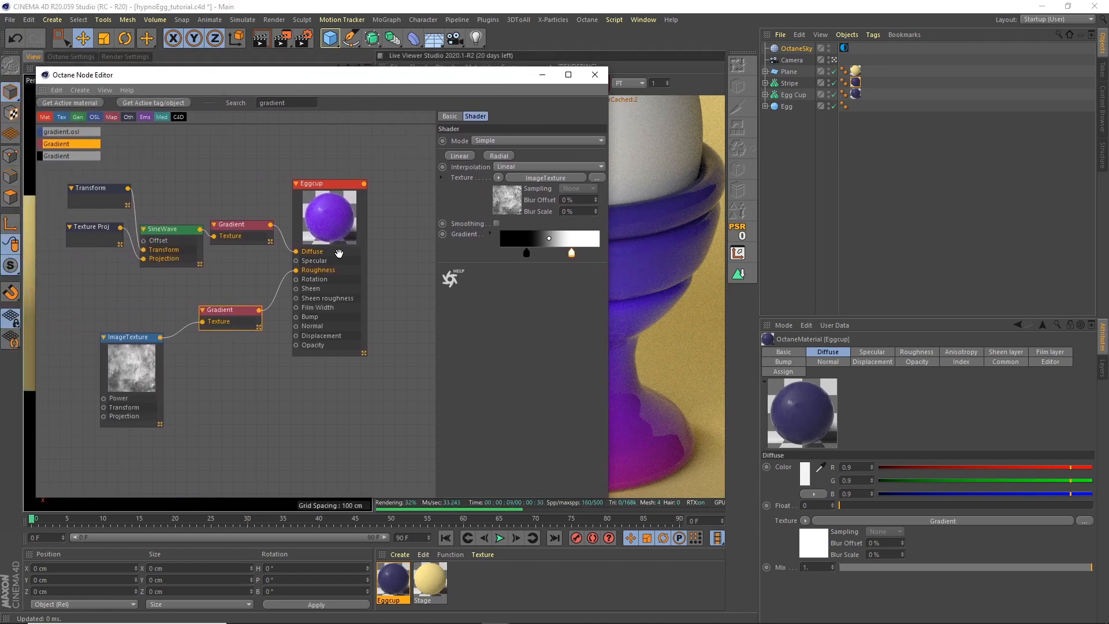
drag(213, 322, 190, 312)
drag(132, 369, 195, 356)
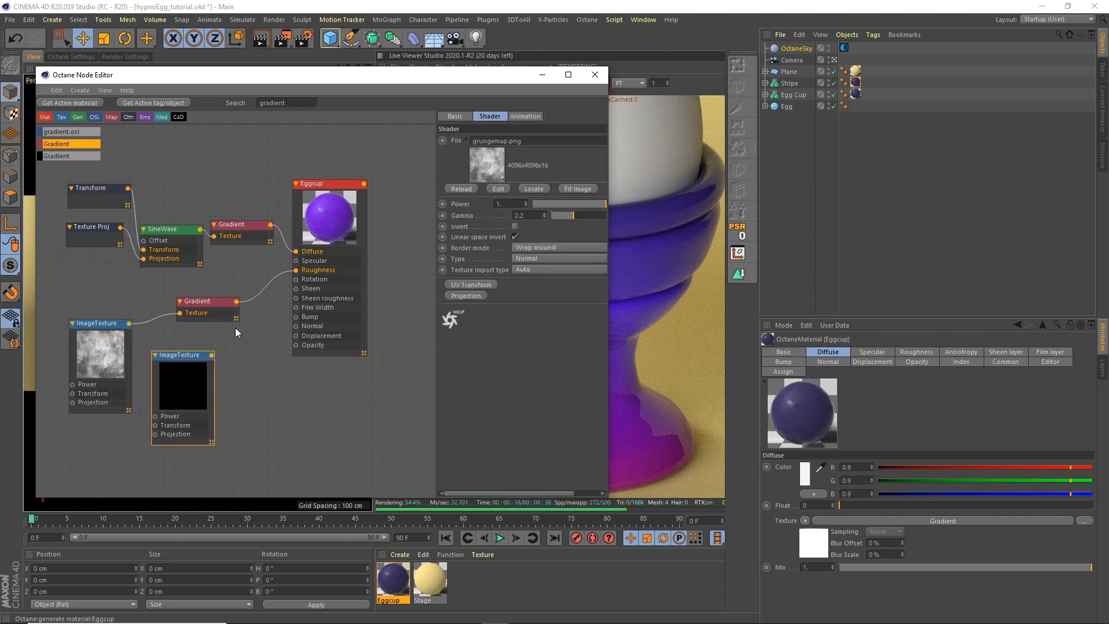
click(215, 303)
ctrl+drag(256, 370, 269, 376)
drag(194, 355, 185, 383)
drag(287, 374, 296, 317)
drag(204, 385, 174, 393)
- Add a UV Transform node to the bump ImageTexture and lower its locked X, Y and Z scale to about 0.0023
click(477, 284)
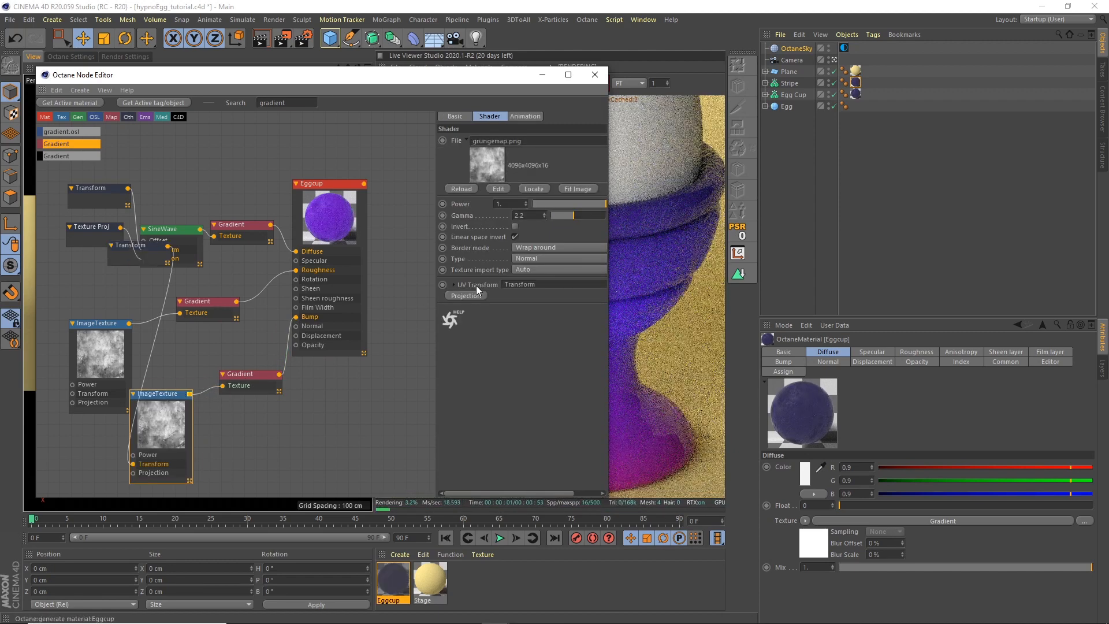
drag(126, 245, 68, 450)
drag(514, 224, 543, 223)
drag(504, 68, 241, 125)
drag(248, 130, 273, 123)
drag(358, 266, 336, 269)
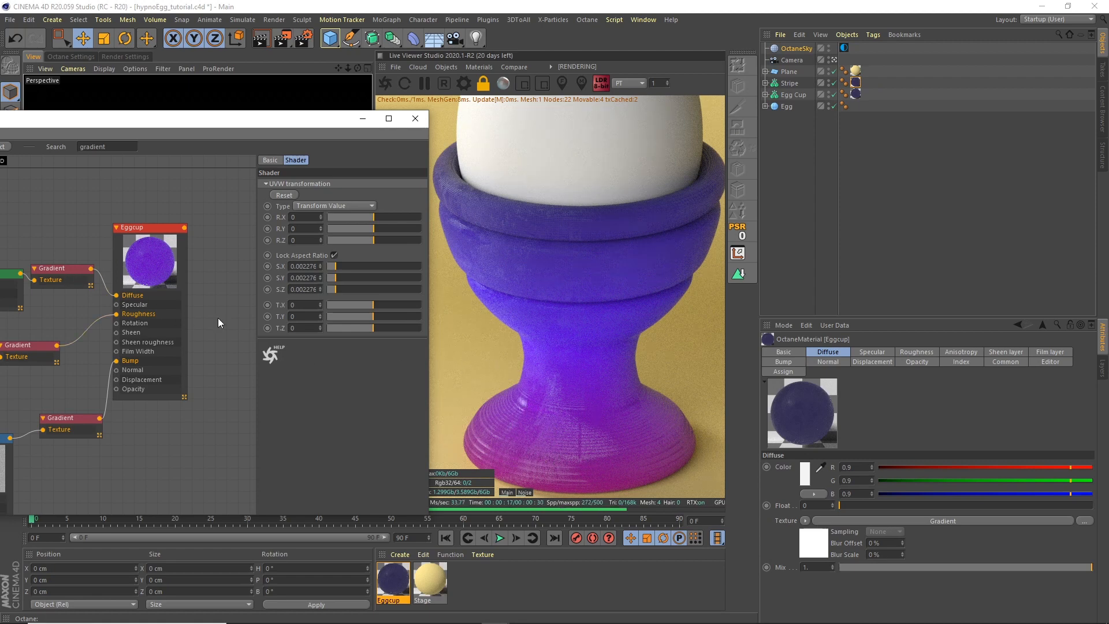
- Adjust the bump gradient to a black knot at about 55% and a white knot at about 88%, without extra knots
drag(64, 425, 55, 426)
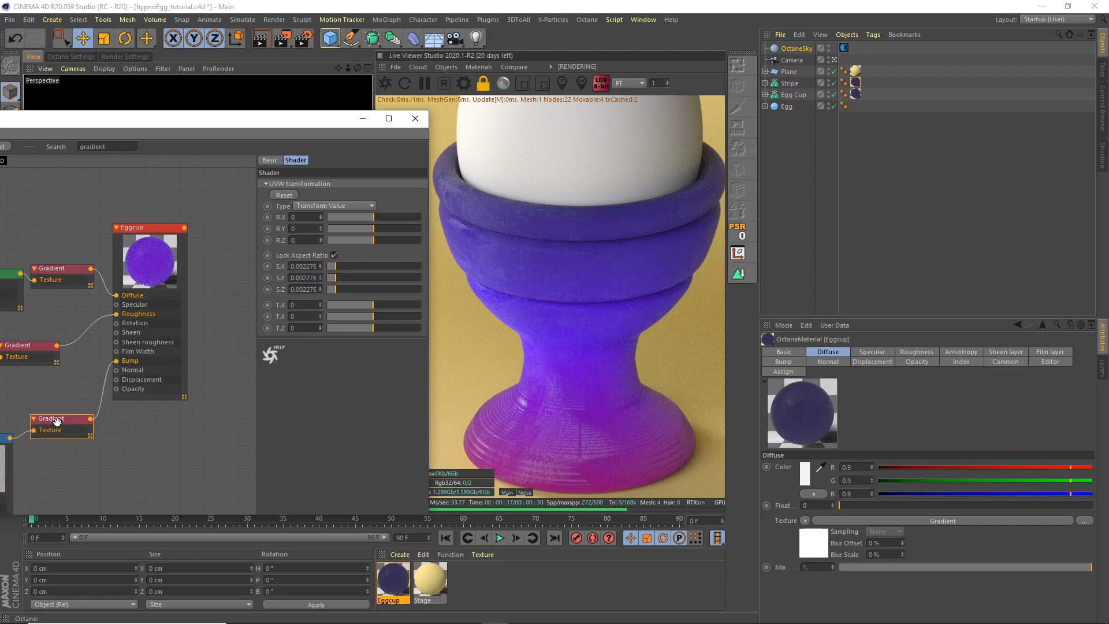
mouse_move(391, 298)
mouse_down()
mouse_move(410, 297)
mouse_move(325, 300)
mouse_move(409, 301)
mouse_move(384, 303)
mouse_up()
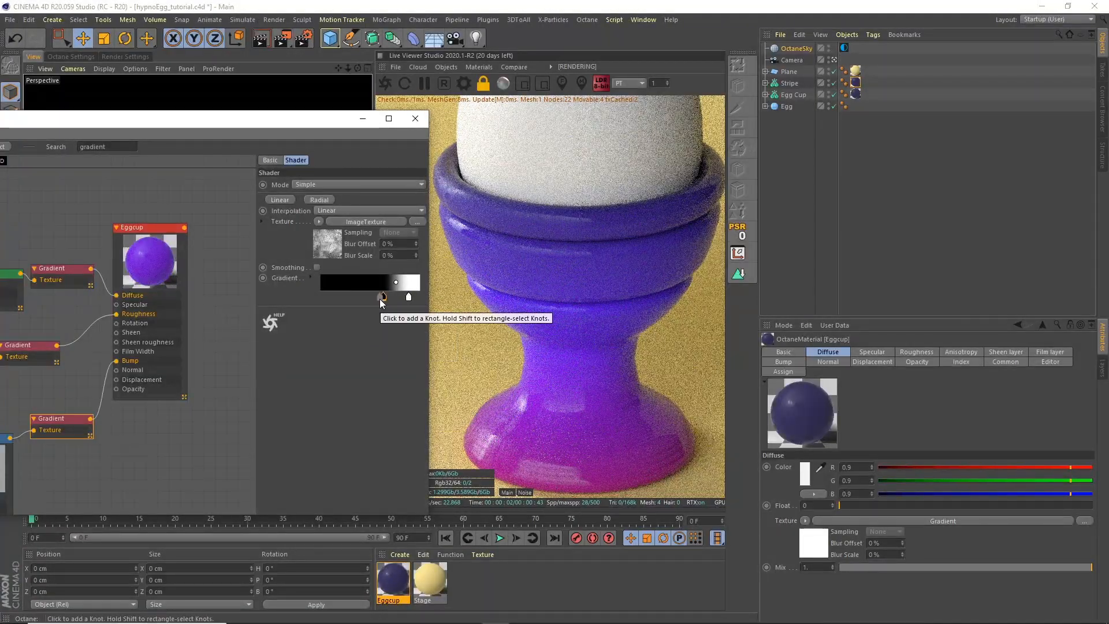
click(373, 301)
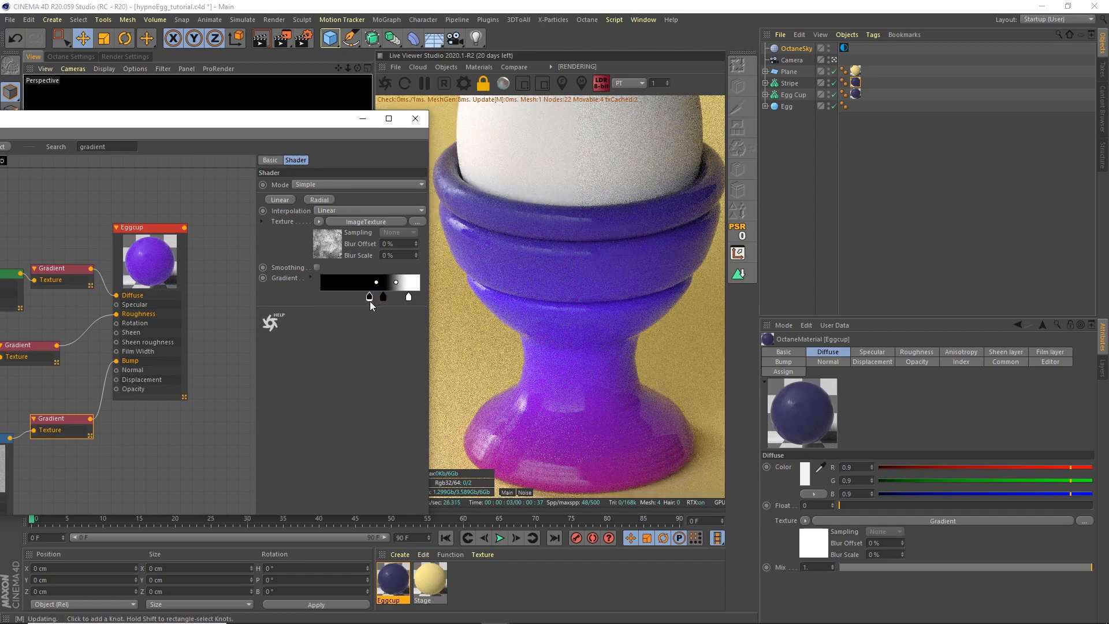
mouse_move(373, 300)
mouse_down()
mouse_move(372, 324)
mouse_move(375, 298)
mouse_up()
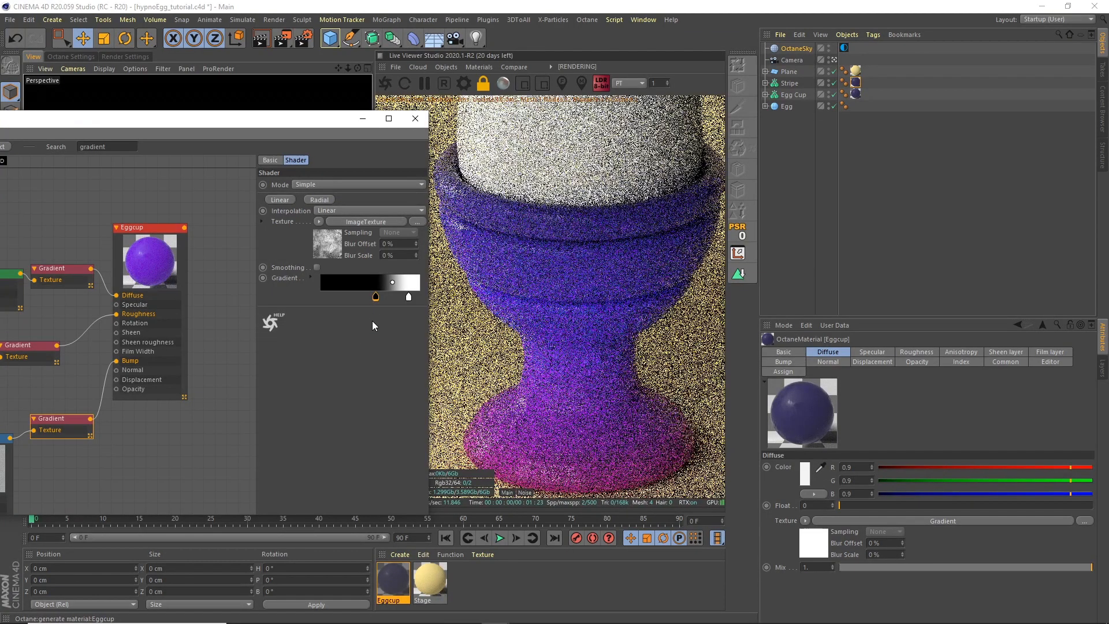
- Close the node editor, bring the egg into view in the live render, and save the project
click(415, 118)
drag(590, 117, 560, 298)
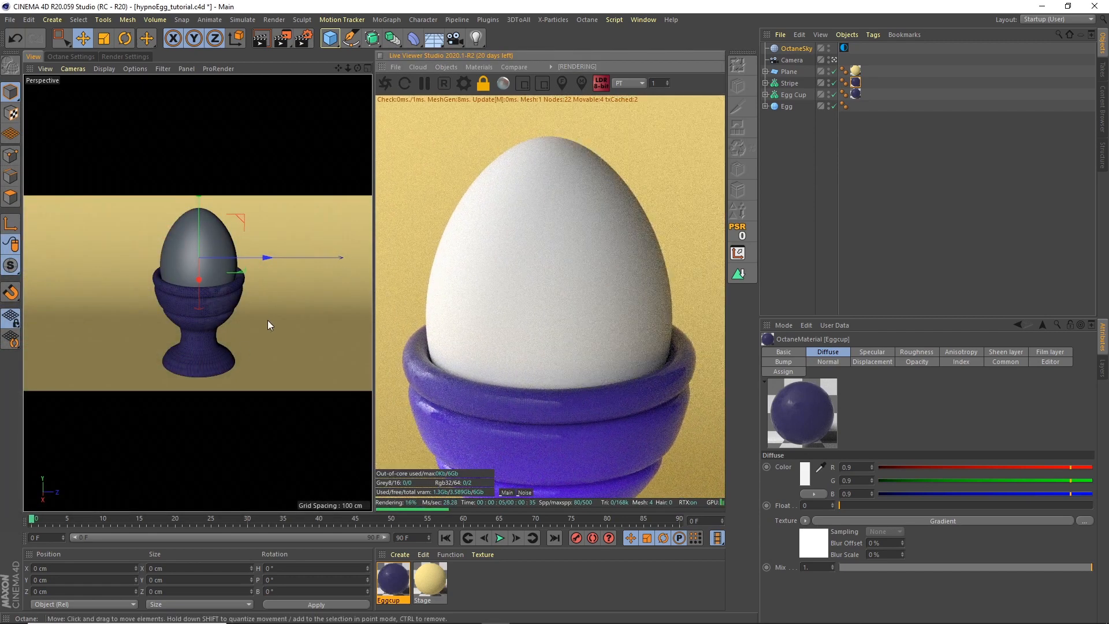
click(10, 20)
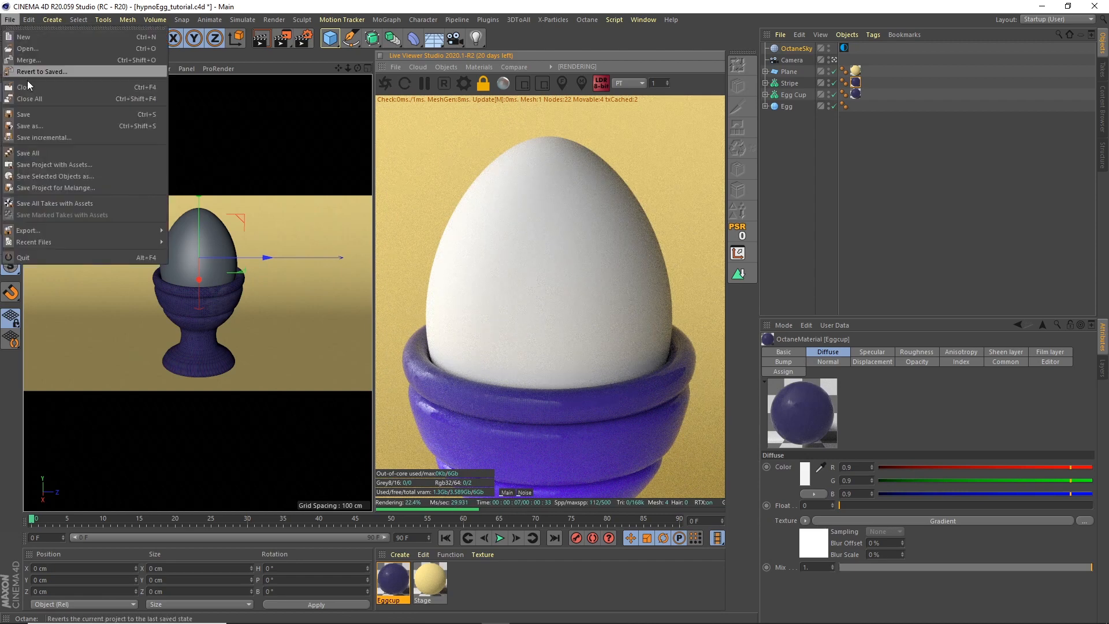
click(33, 113)
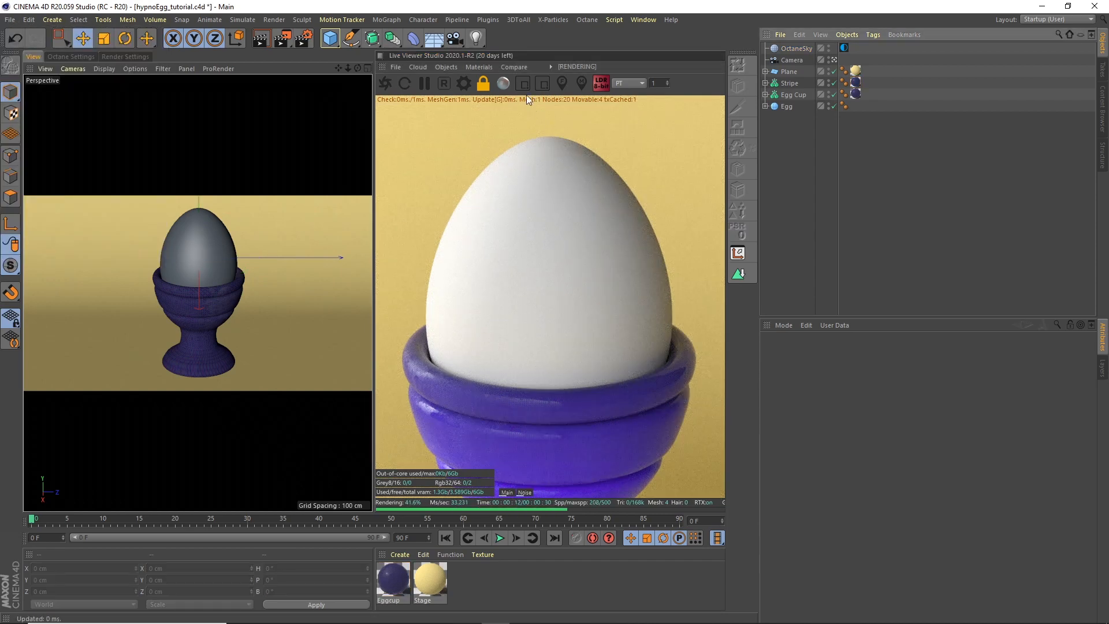
- Restrict the live render to a region around the white egg and widen the perspective viewport
click(523, 85)
drag(416, 122, 682, 387)
drag(372, 186, 445, 188)
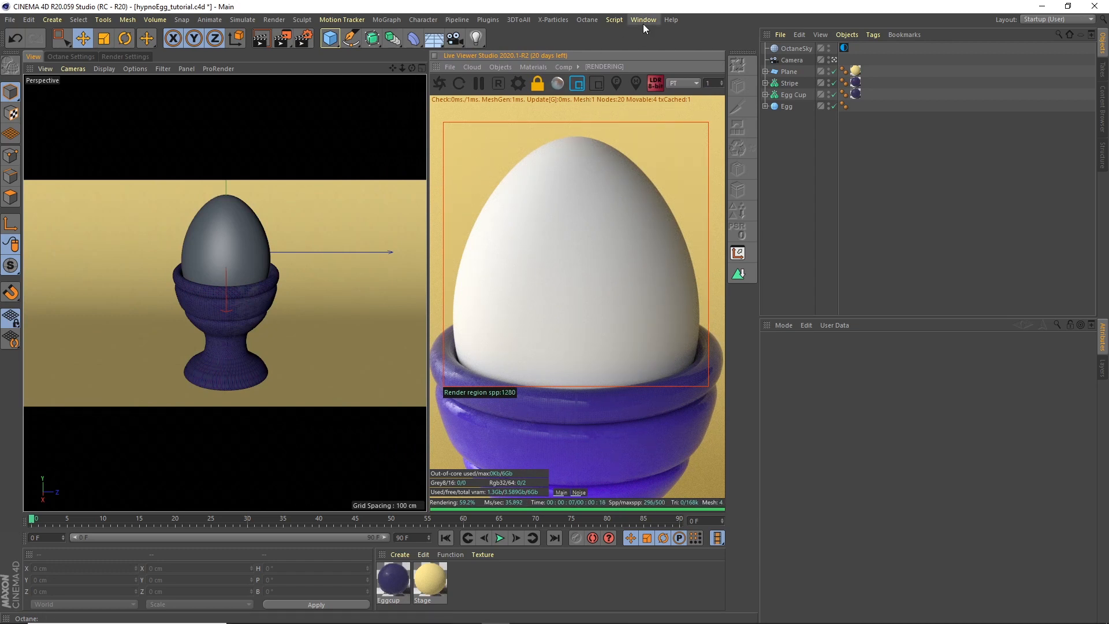
- Create an Octane Glossy Material and name it Egg
click(530, 67)
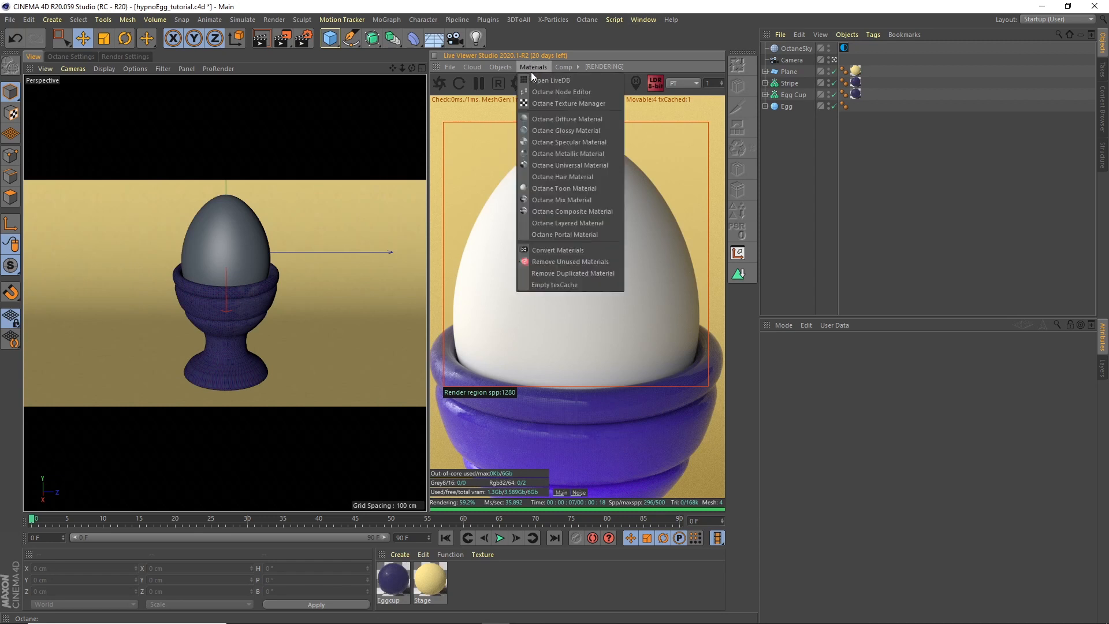
click(563, 130)
double_click(393, 601)
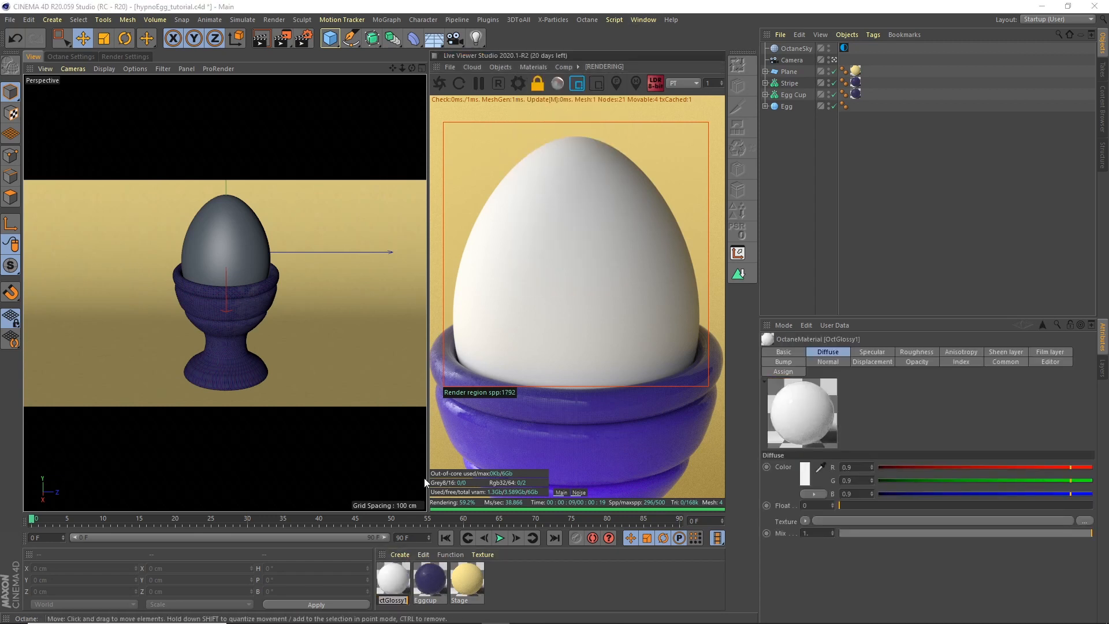
text(Egg)
key(Return)
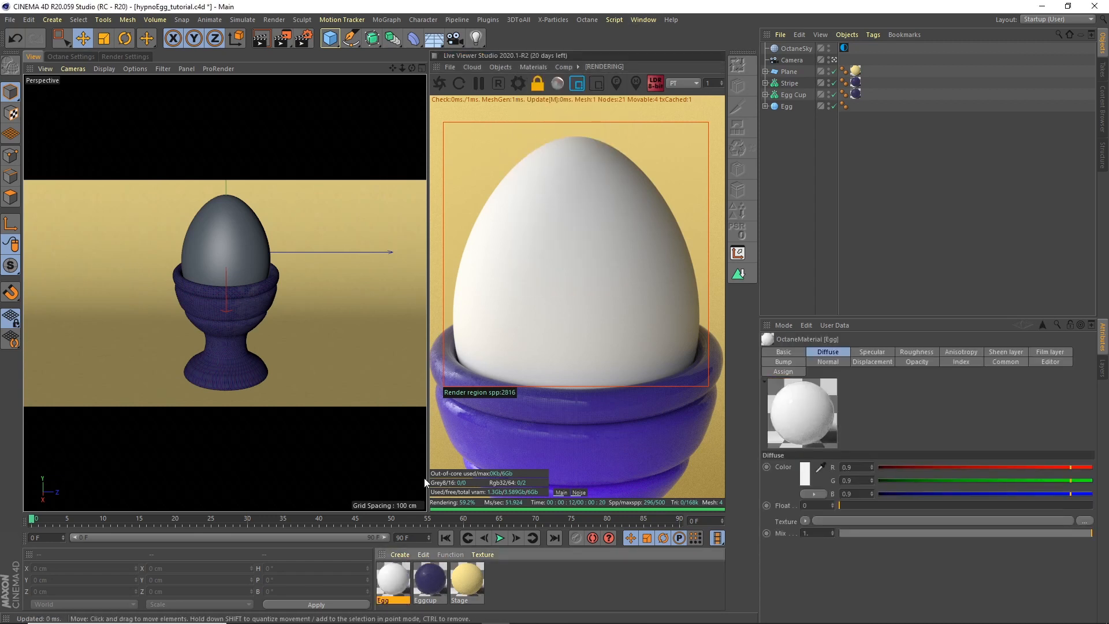
- Open the Egg material in the Material Editor and assign the material to the Egg object
double_click(398, 581)
drag(429, 85, 276, 103)
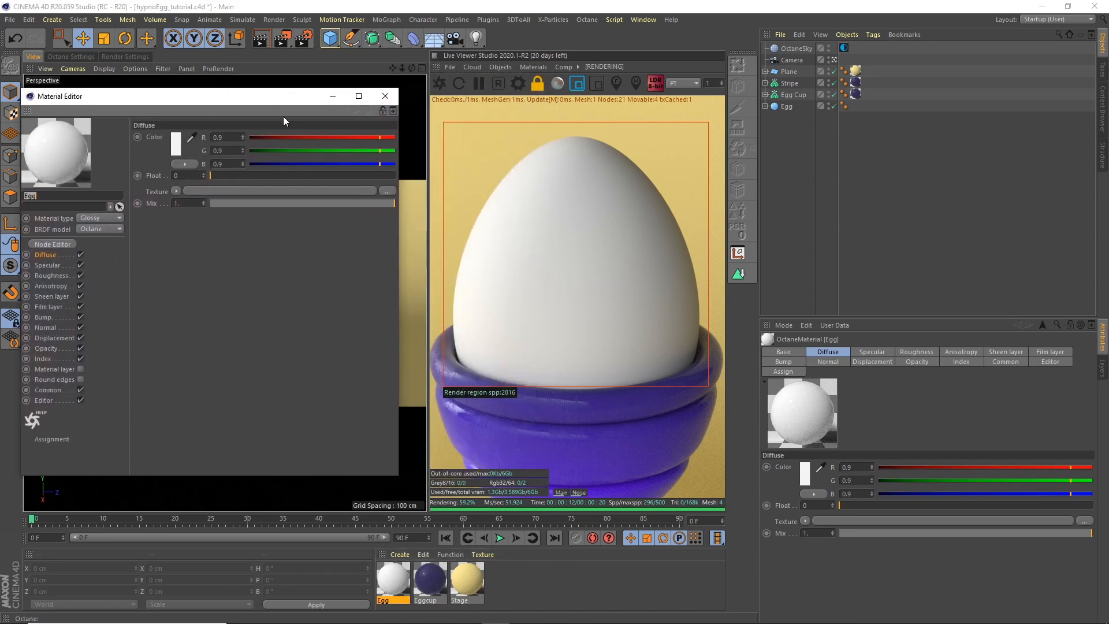
drag(400, 603, 414, 528)
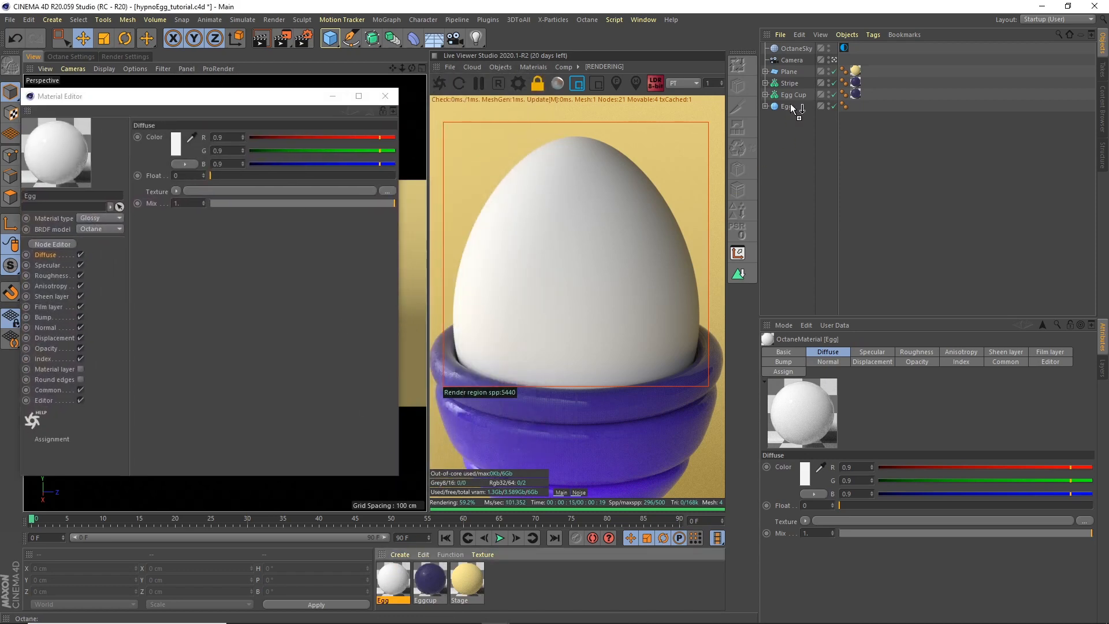
drag(793, 109, 791, 108)
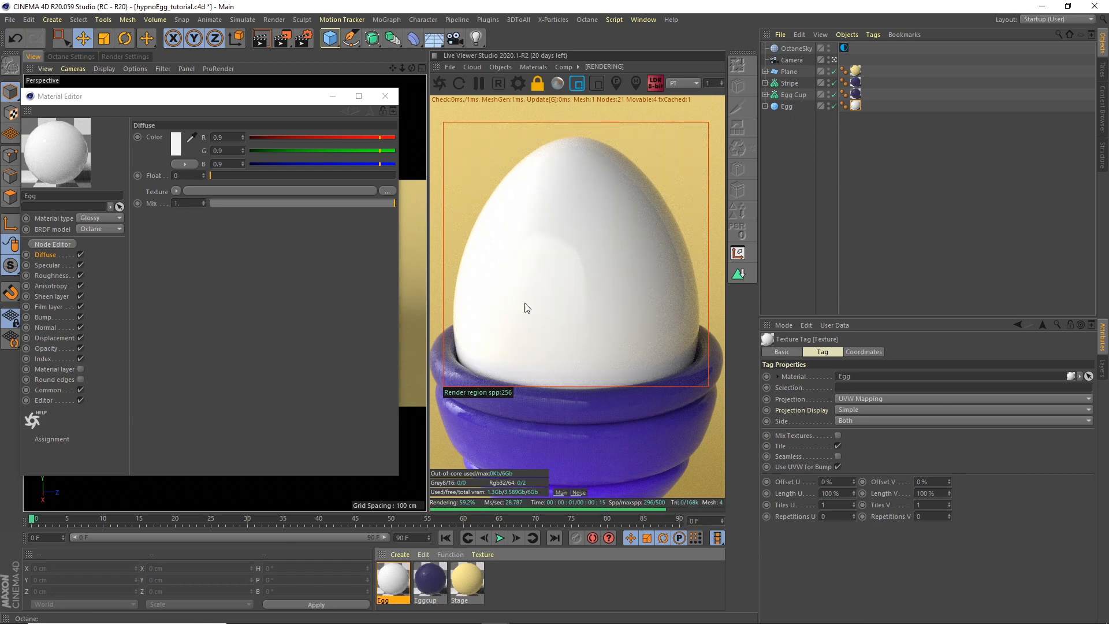
- Open the Egg material's node graph and connect a new Octane Noise node to its Diffuse channel
click(59, 244)
drag(623, 226, 444, 192)
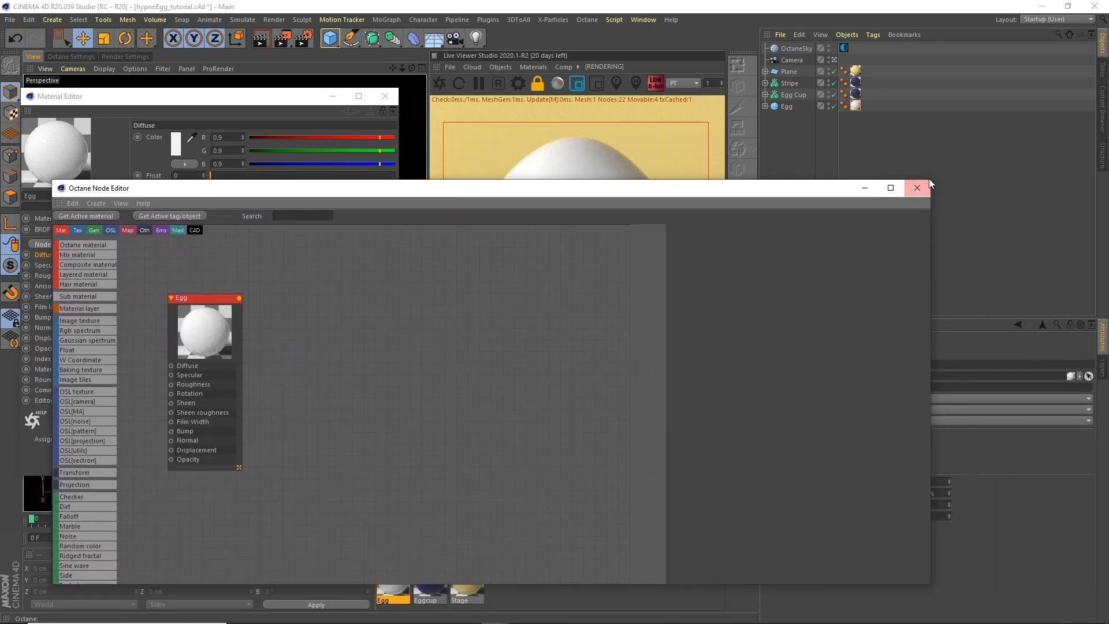
drag(929, 179, 912, 325)
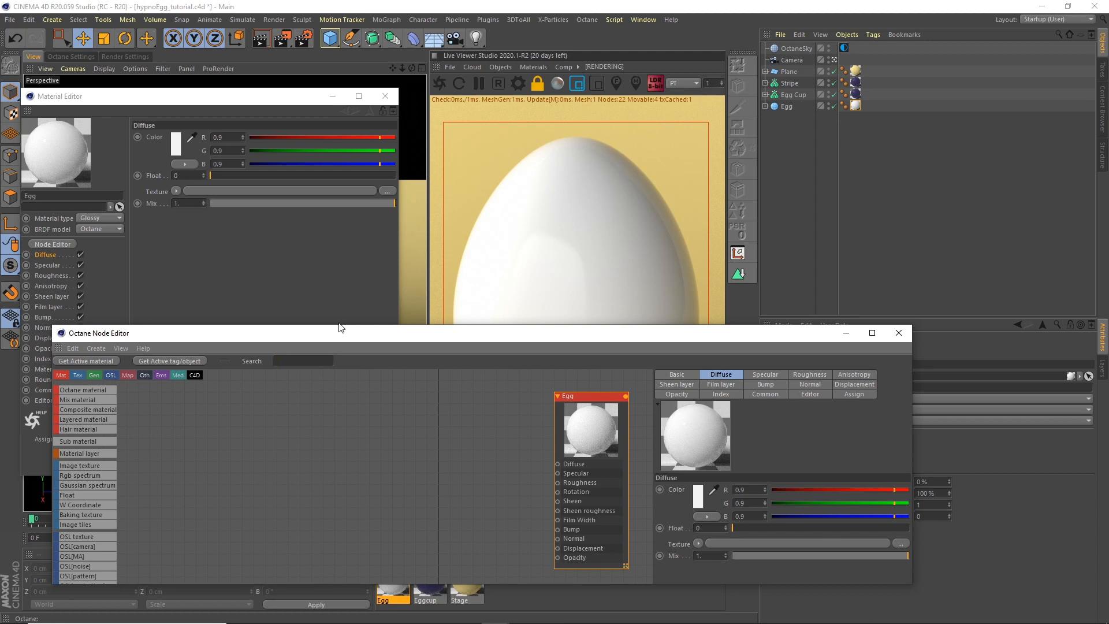
text(noise)
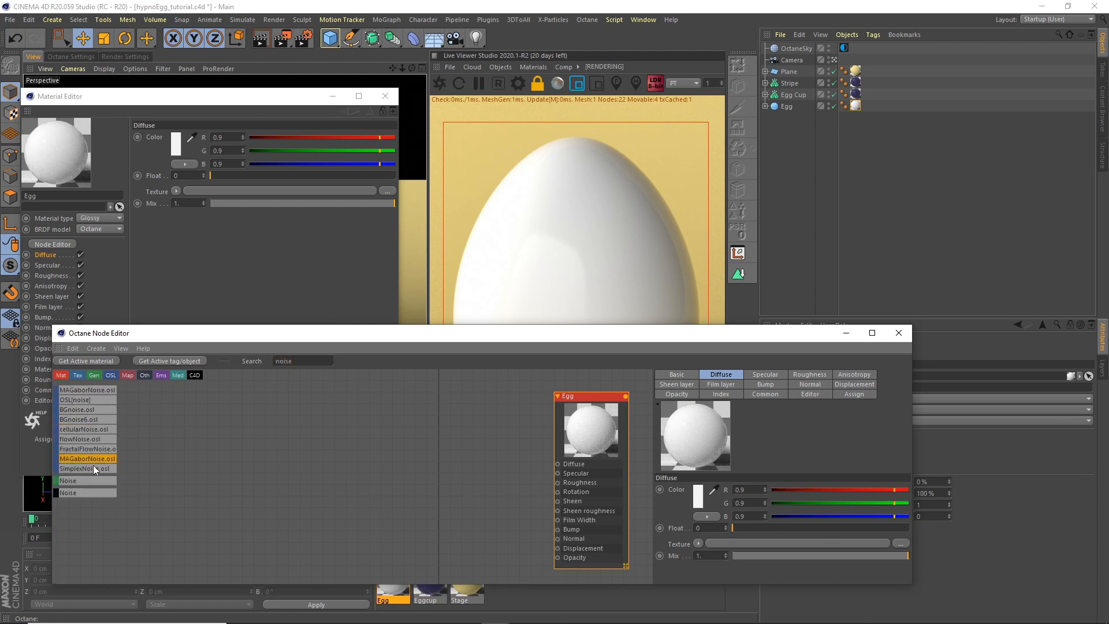
drag(90, 481, 558, 464)
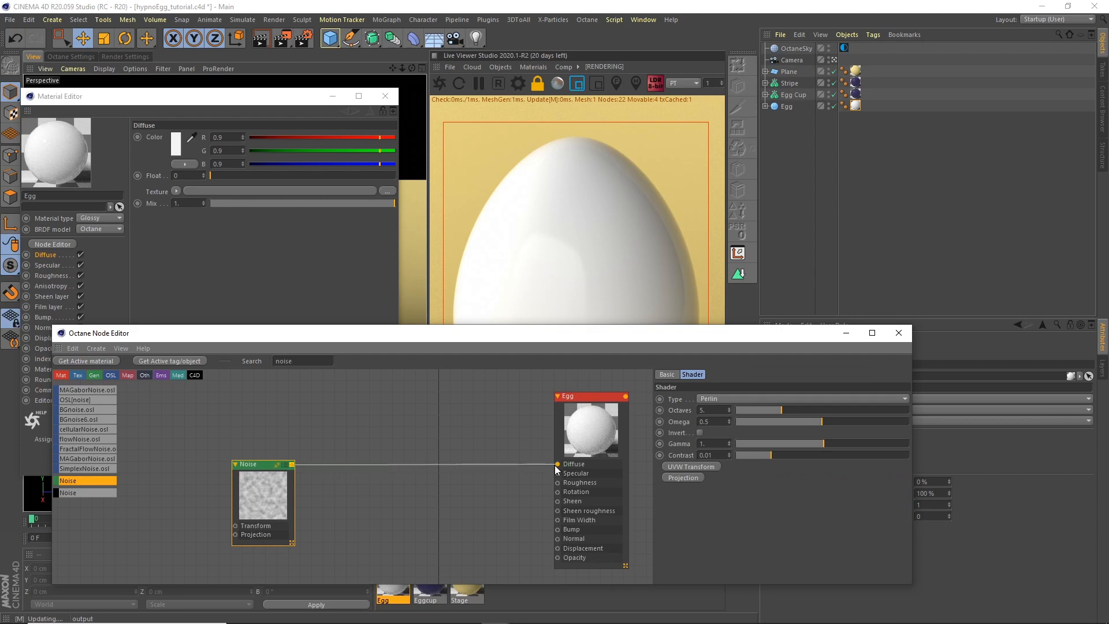
drag(609, 339, 625, 366)
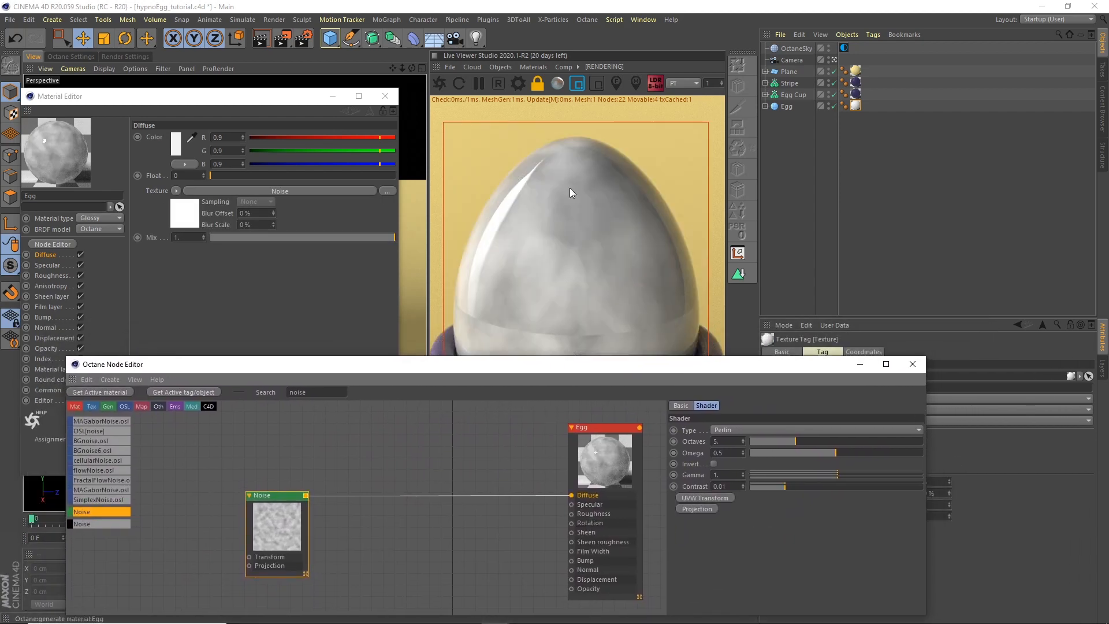
- Add a Texture Projection node to the Noise node and set the projection to XYZ to UVW
drag(273, 495, 318, 493)
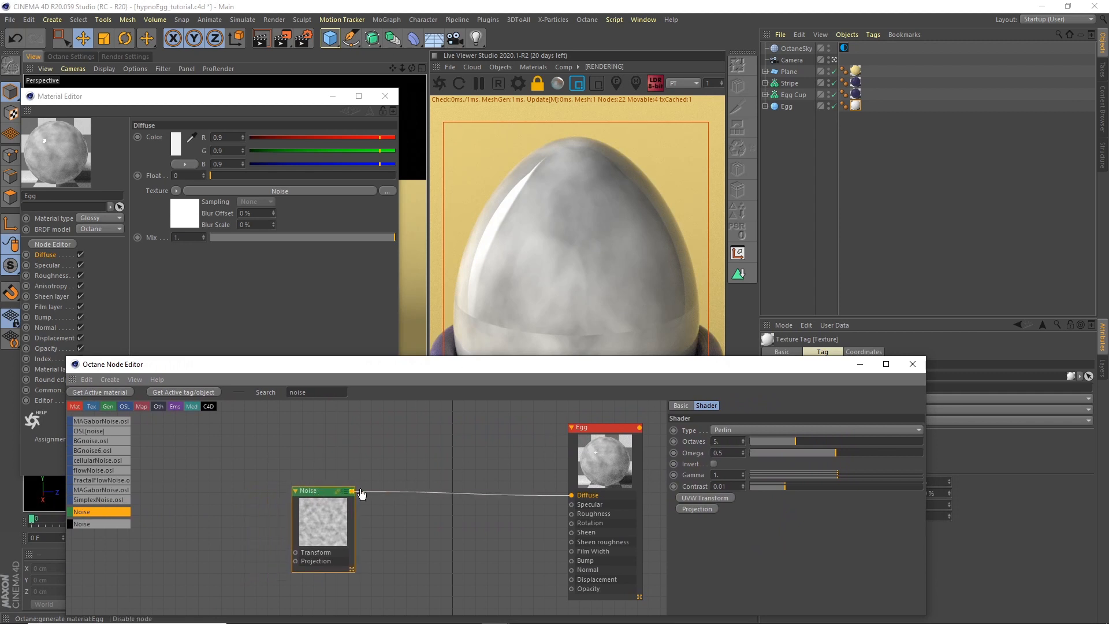
click(700, 511)
drag(495, 441, 214, 574)
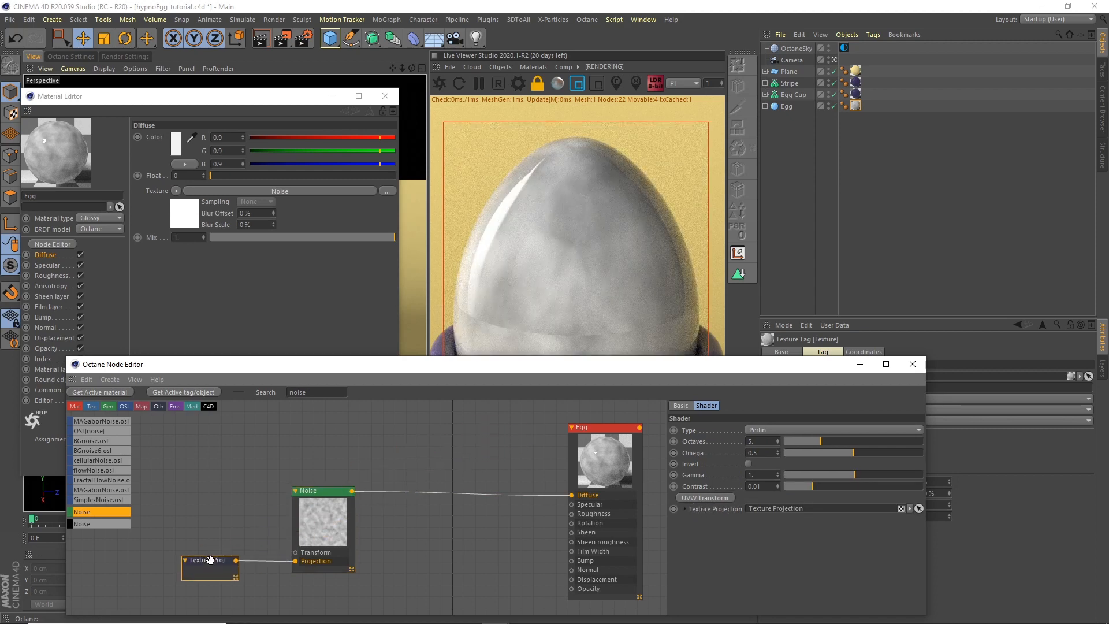
click(765, 431)
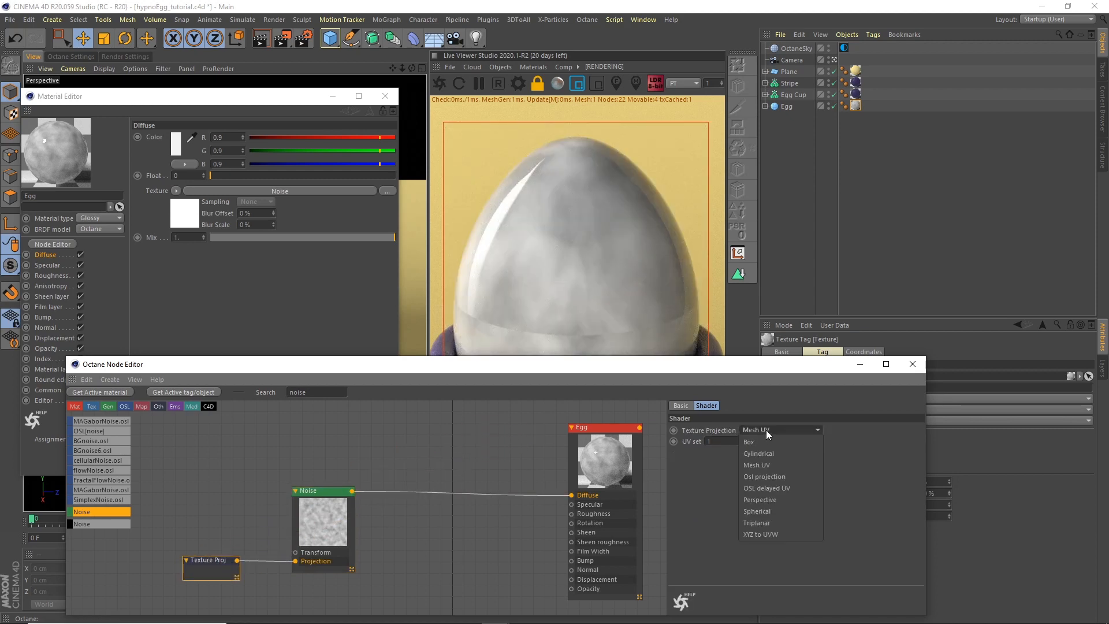
click(772, 534)
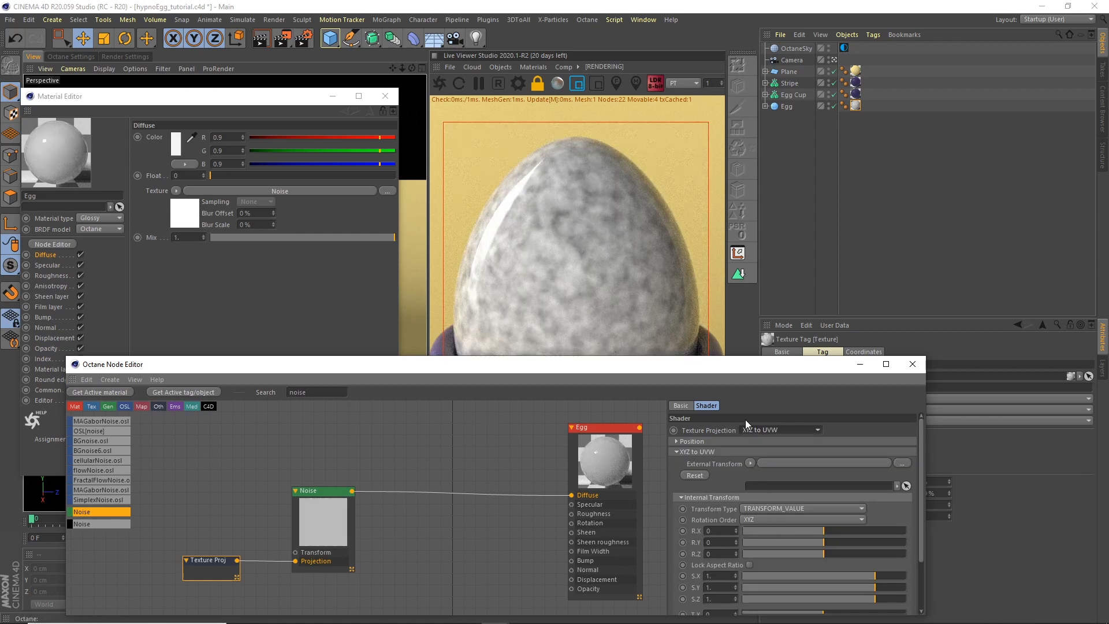
drag(716, 365, 656, 362)
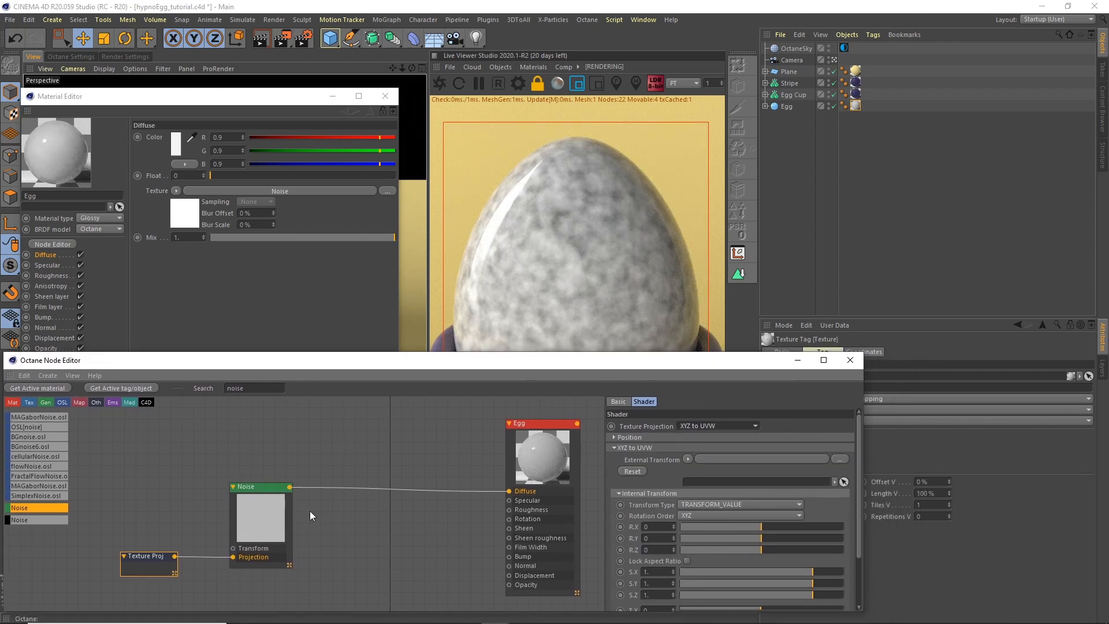
- Insert an Octane Gradient node between the Noise node and the Egg material's Diffuse channel
double_click(241, 389)
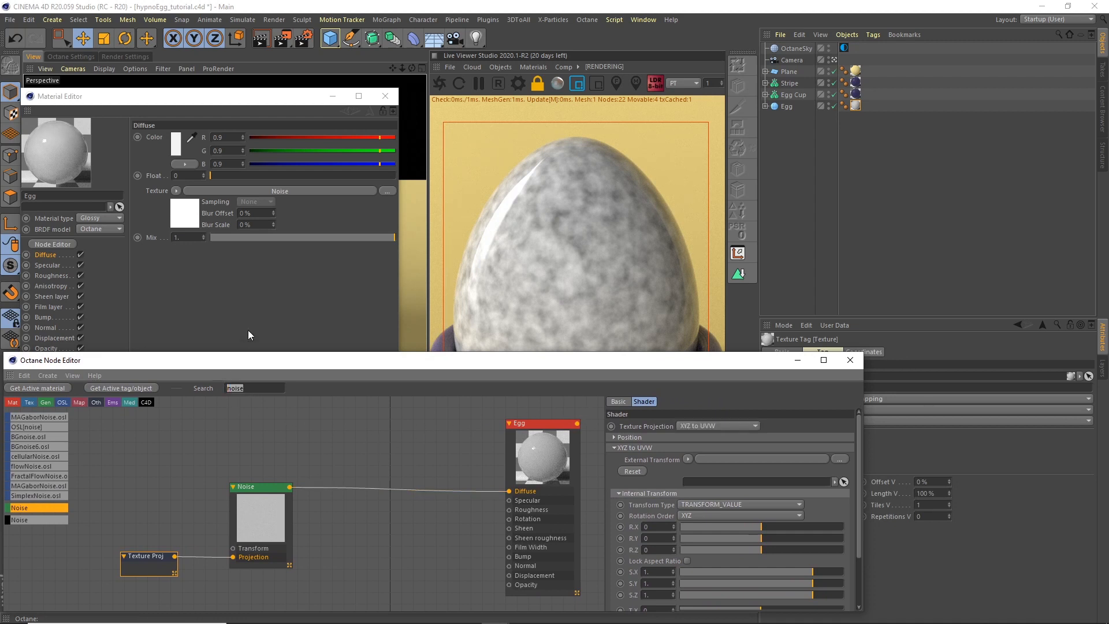
text(gradie)
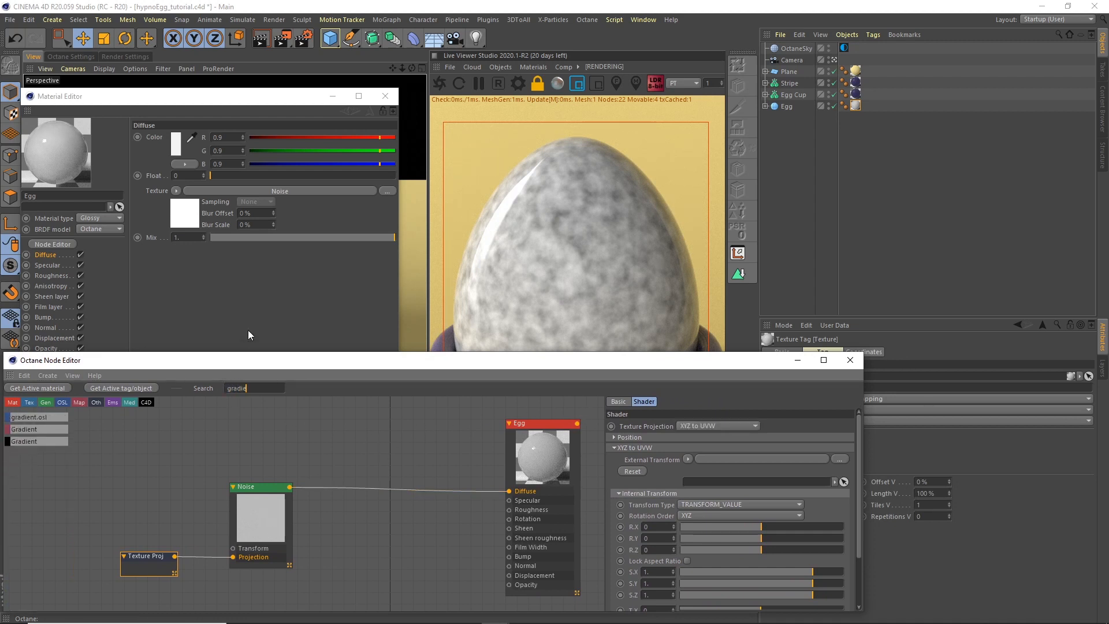
text(nt)
drag(71, 430, 363, 485)
drag(292, 491, 505, 495)
drag(554, 361, 524, 385)
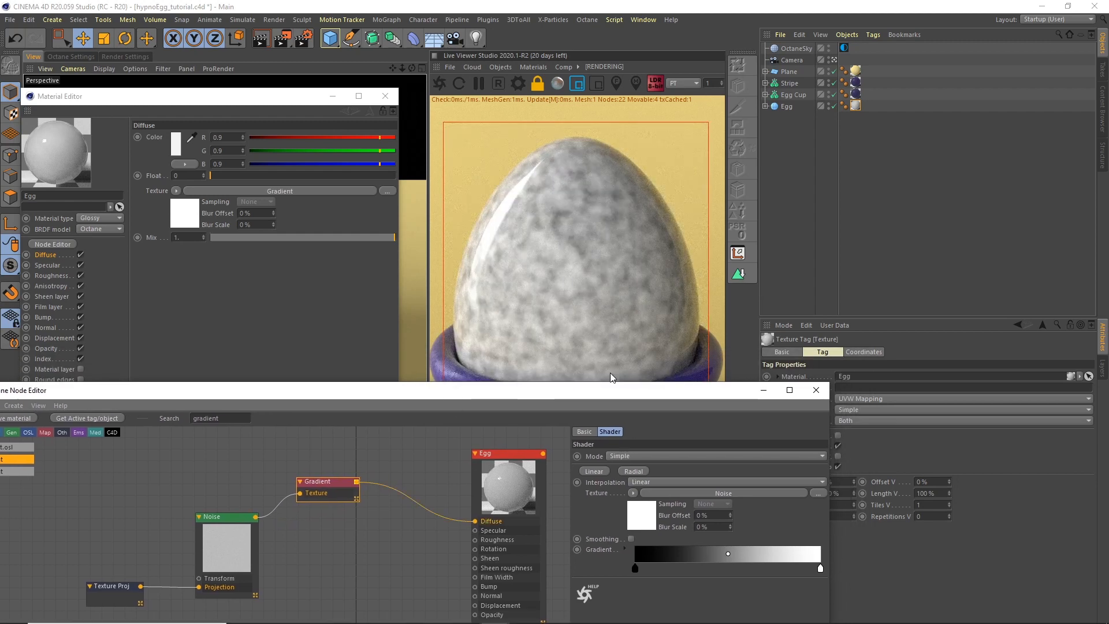
- Load the Pattern 1 gradient preset into the egg's Gradient node and bring the patterned egg into view
drag(614, 391, 547, 212)
click(558, 371)
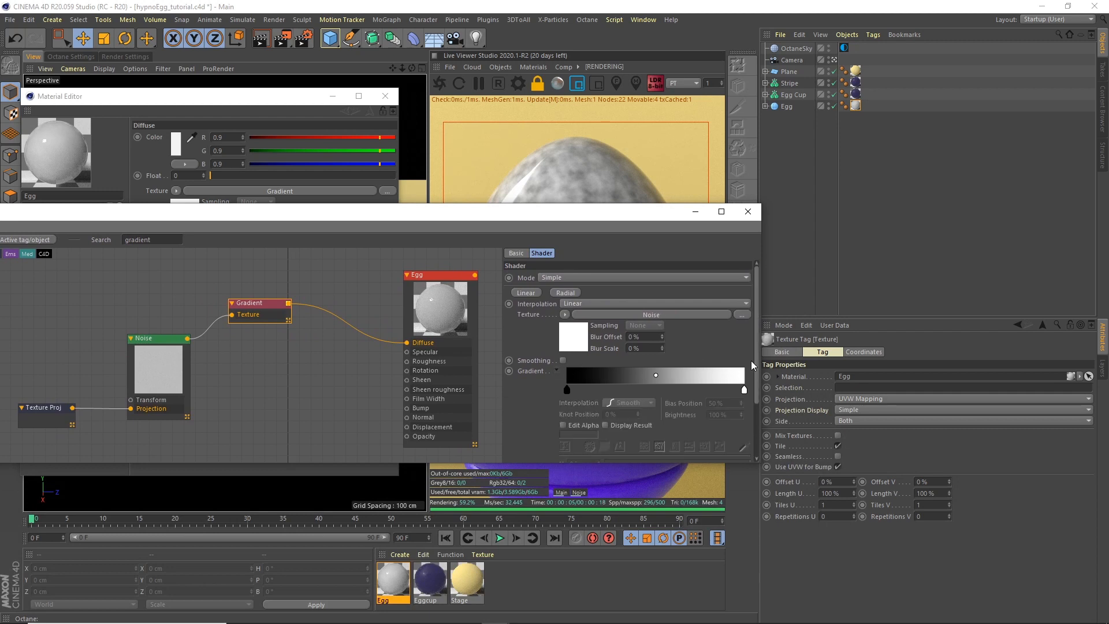
scroll(751, 364, down, 3)
click(590, 368)
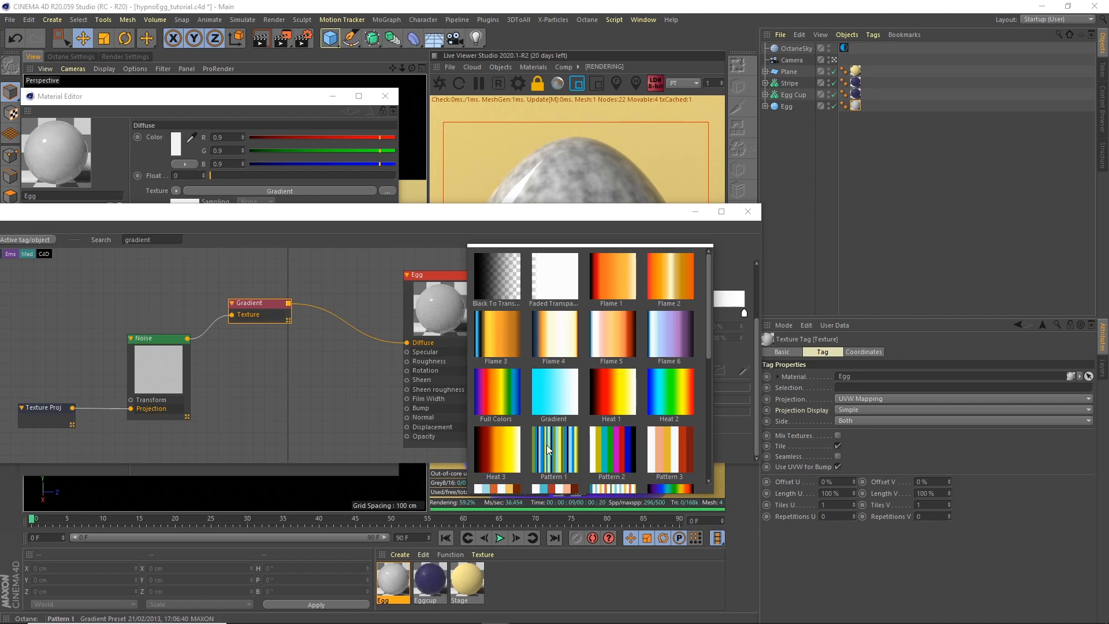
click(554, 463)
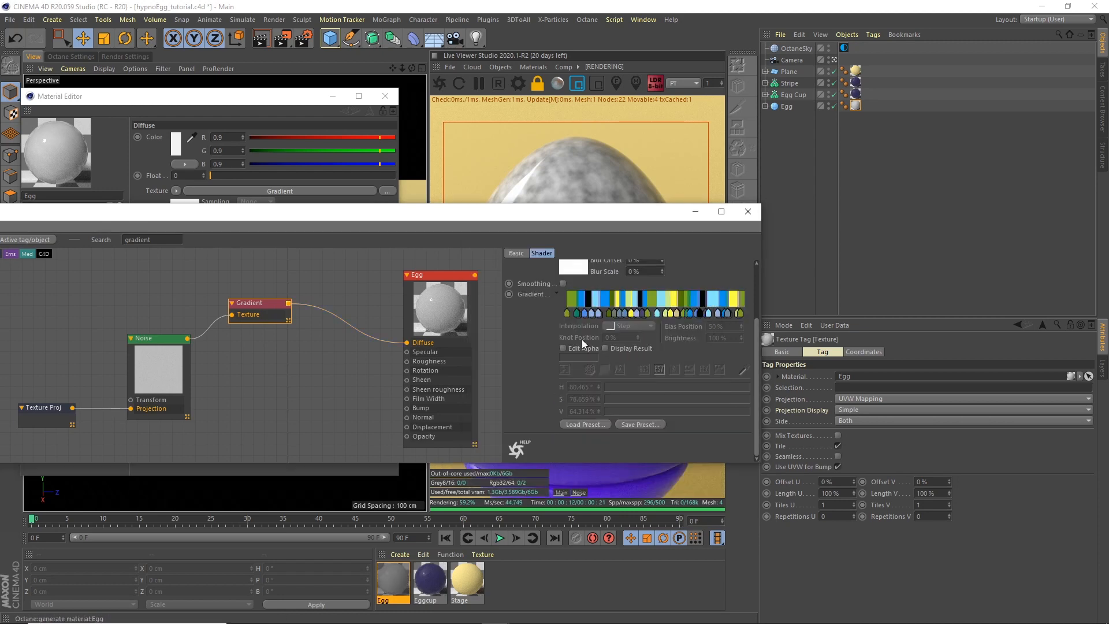
drag(594, 218, 667, 342)
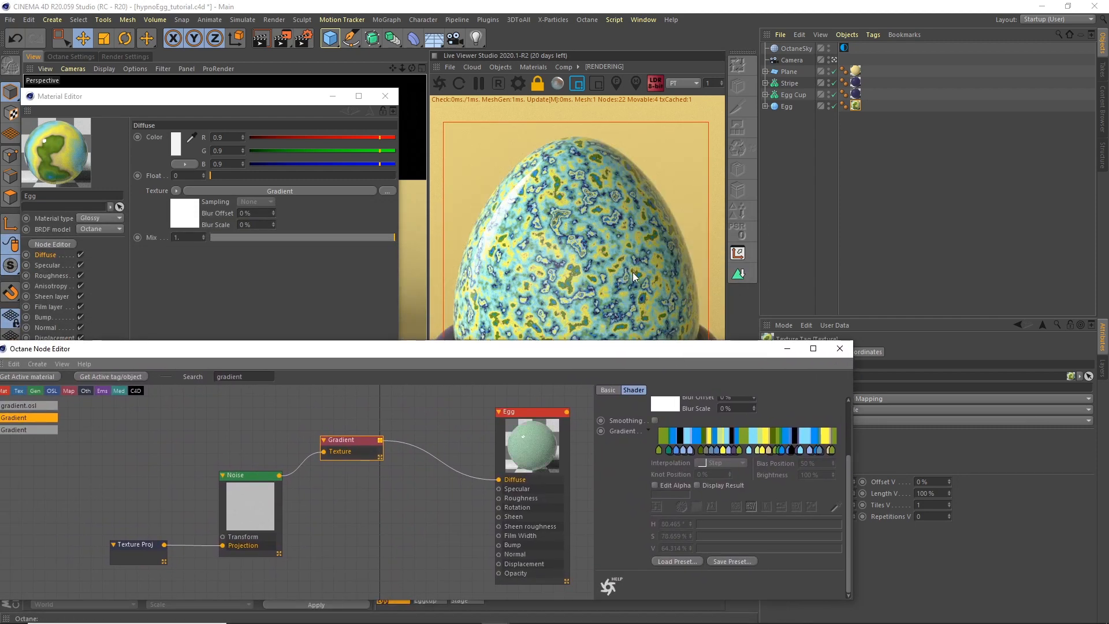
- Move the Noise node beside the Gradient node and reduce its Octaves to 1
drag(250, 486, 241, 466)
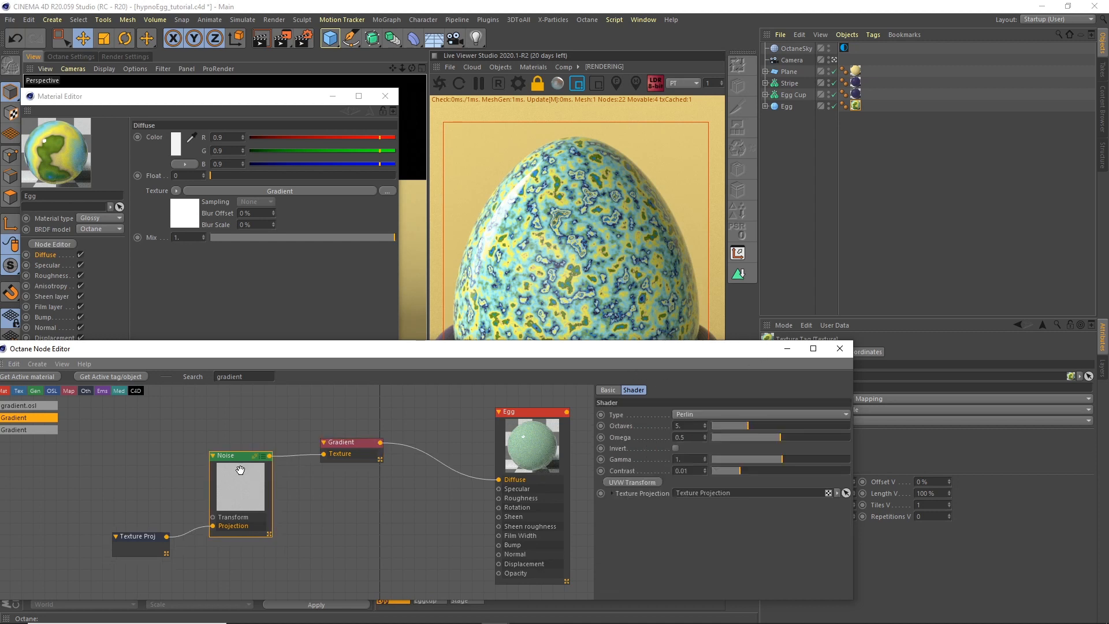
drag(705, 351, 581, 357)
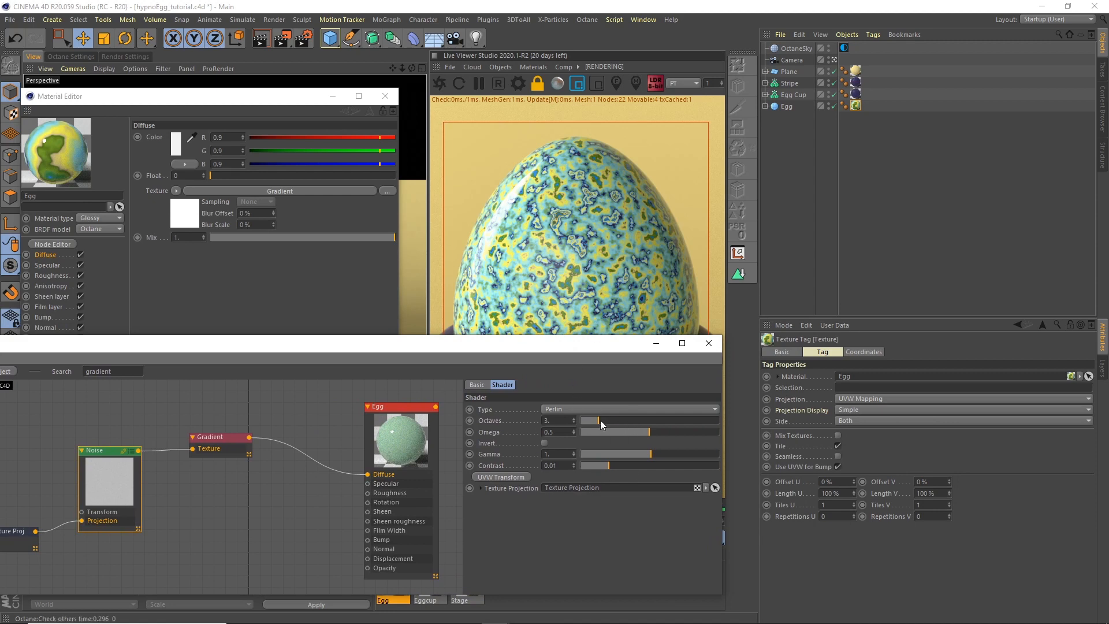
drag(601, 420, 585, 421)
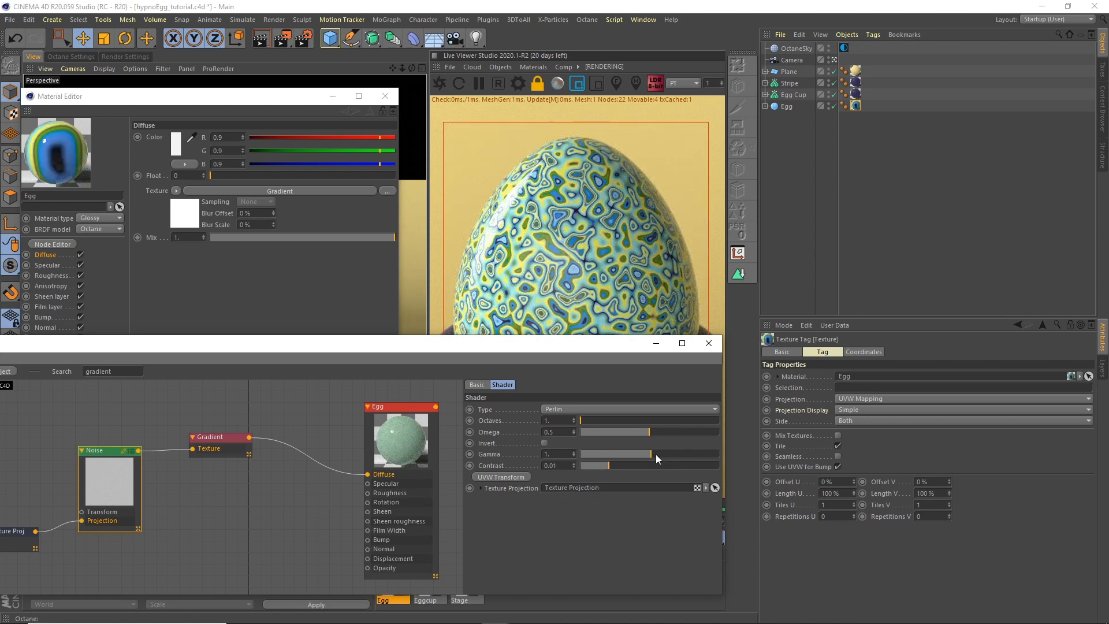
- Try a lower Gamma on the Noise node, then reset Gamma to 1 and set Contrast to 4
drag(651, 454, 613, 468)
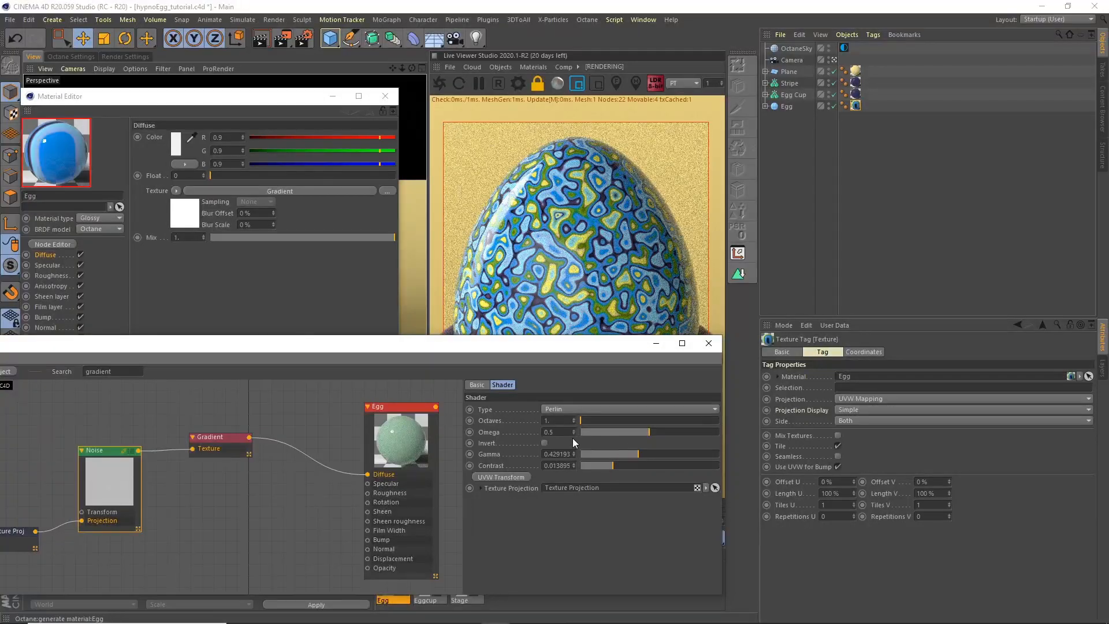
double_click(554, 454)
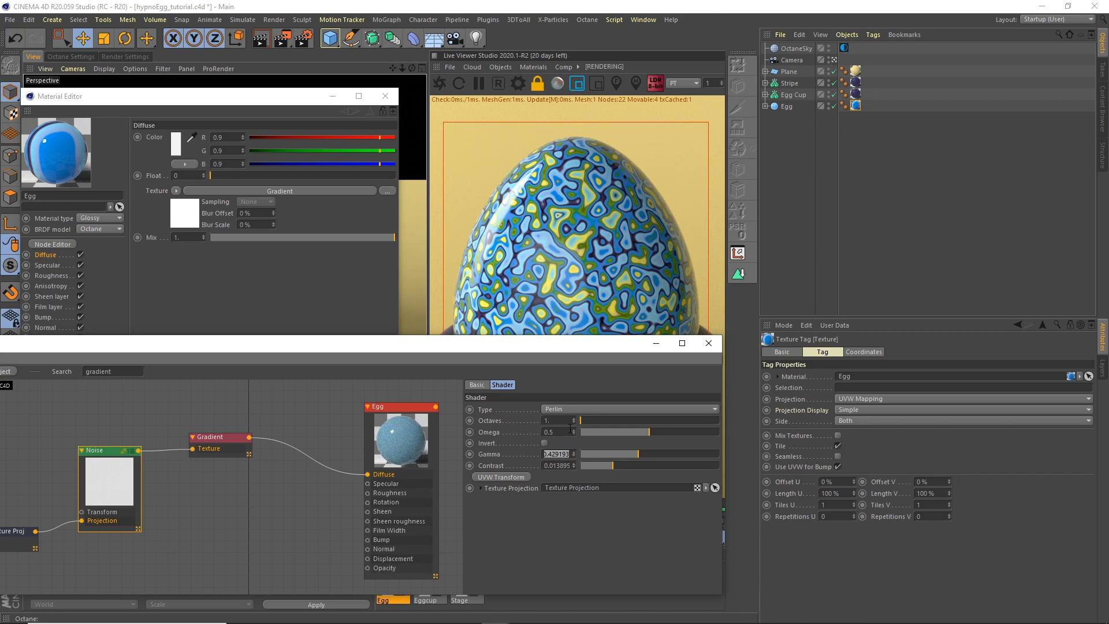
text(1)
key(Tab)
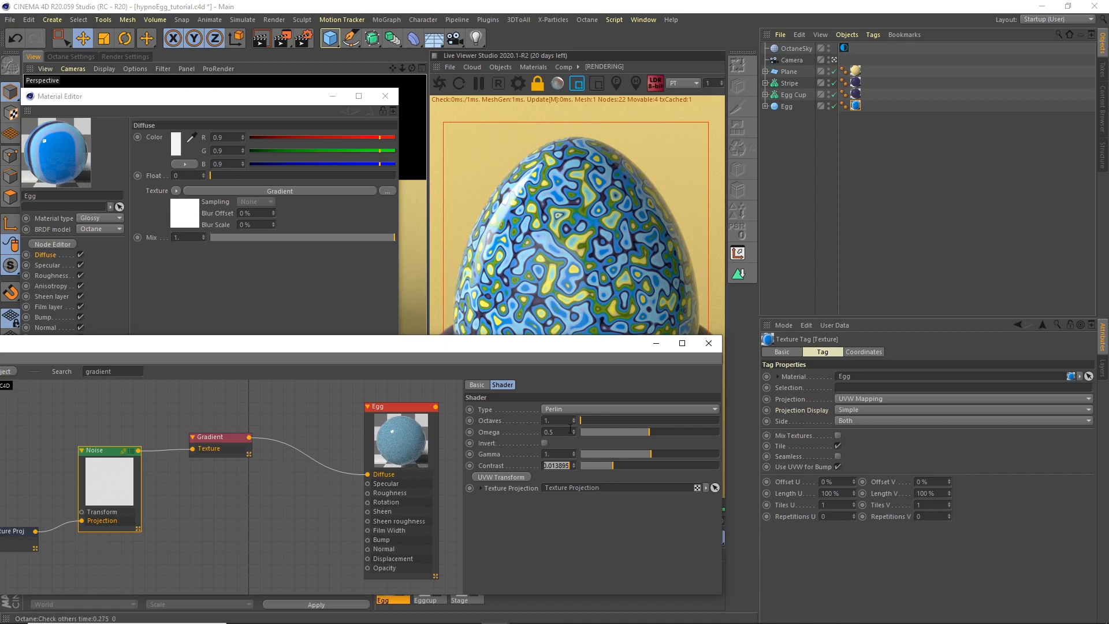
text(4)
key(Return)
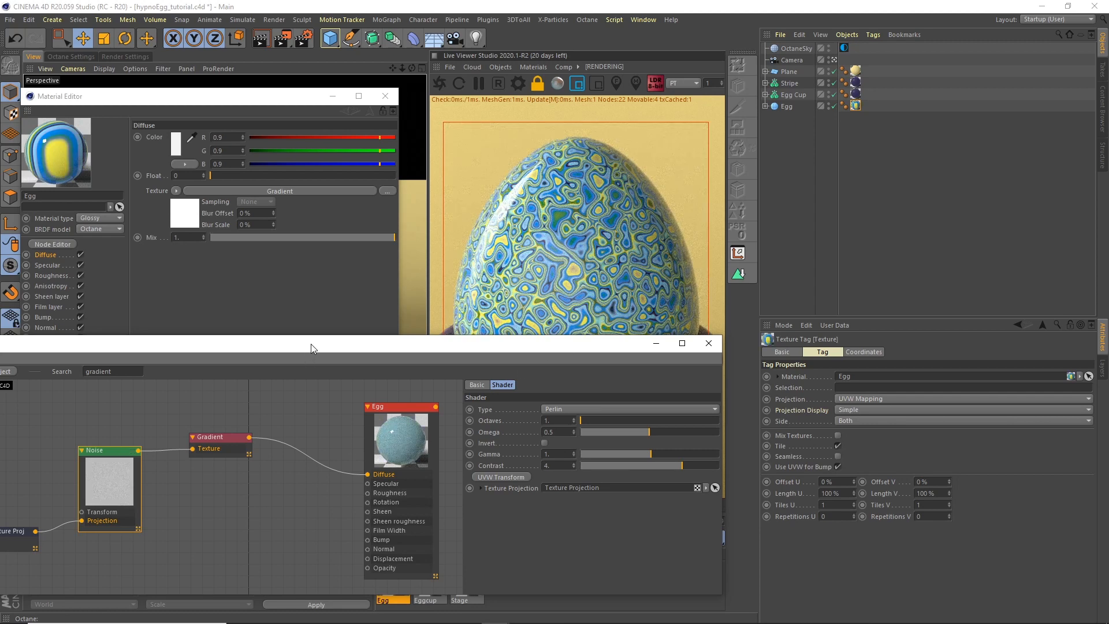
- Lock the aspect ratio in the Texture Projection node's internal transform and set its scale to 20
drag(311, 344, 363, 349)
click(66, 538)
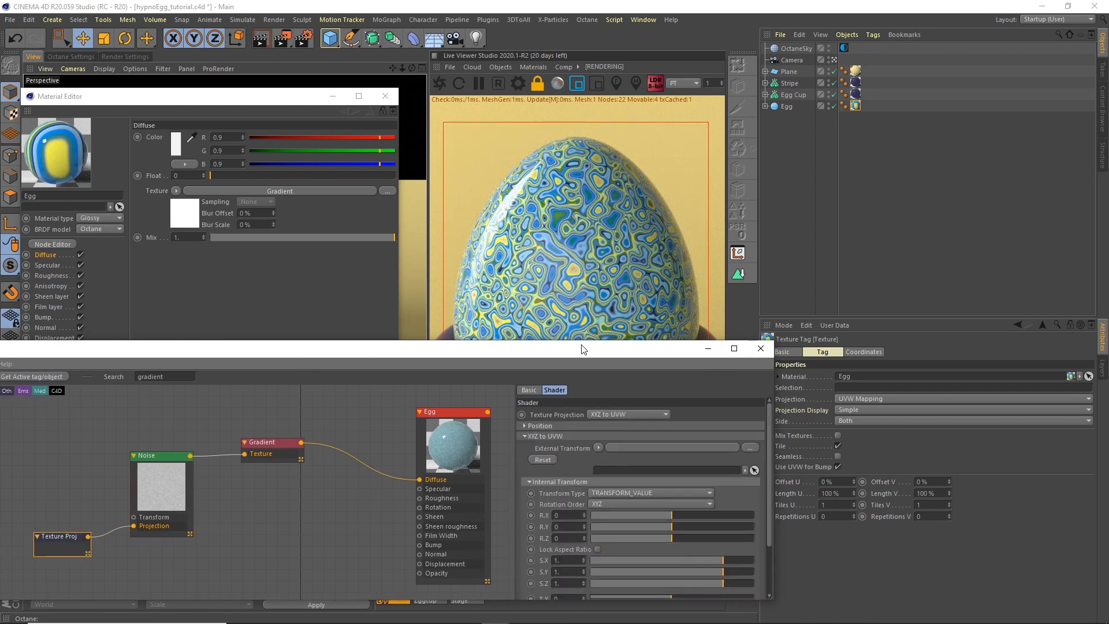
drag(583, 349, 254, 186)
click(268, 387)
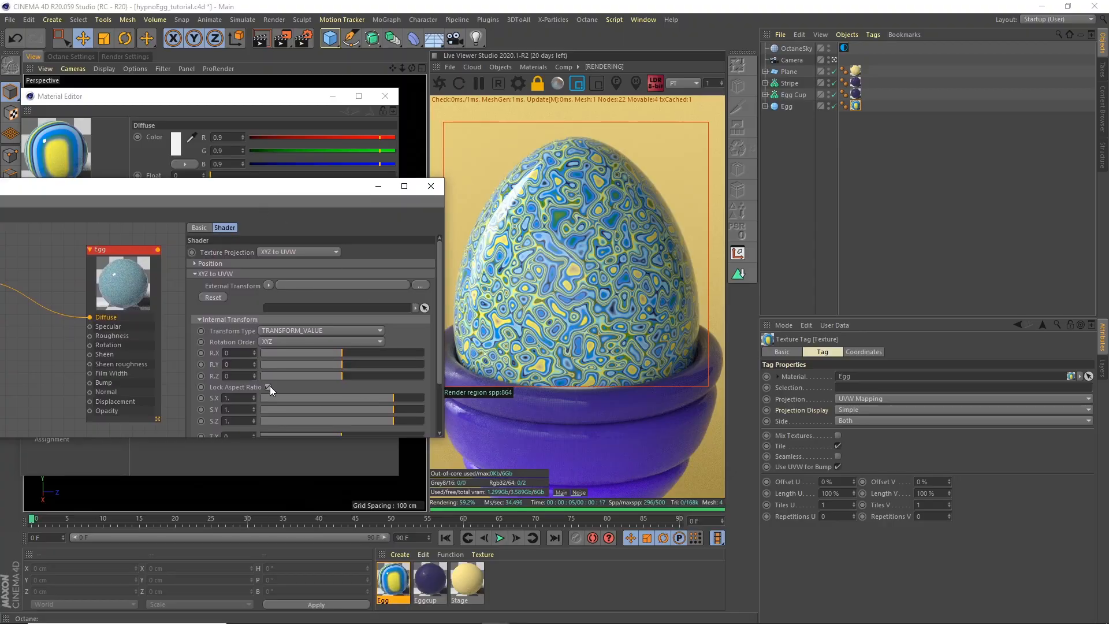
drag(395, 398, 442, 400)
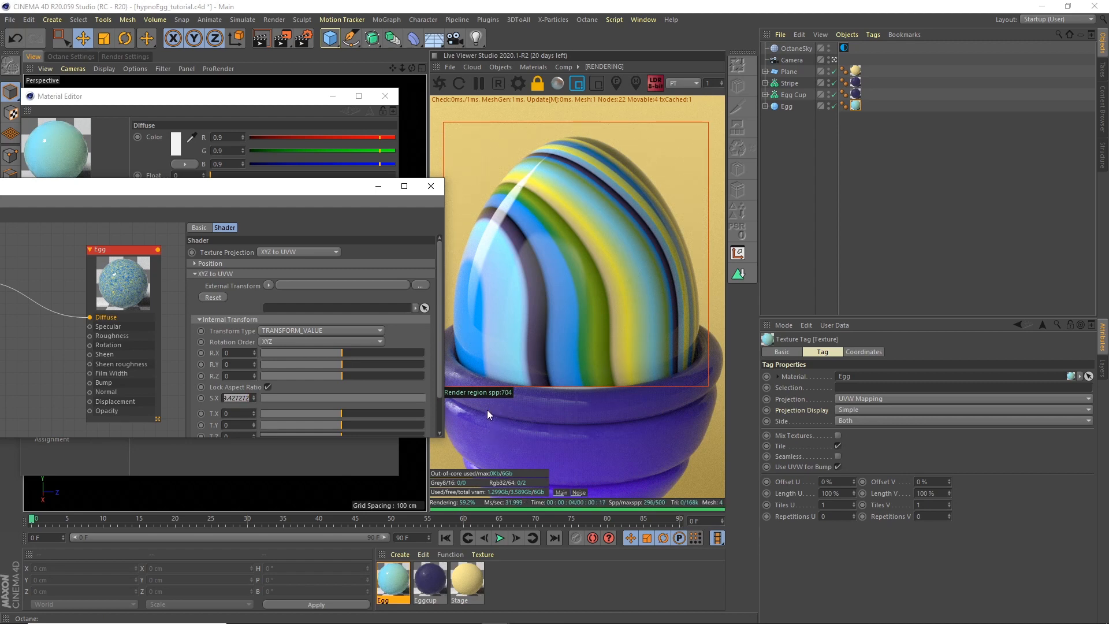
text(2)
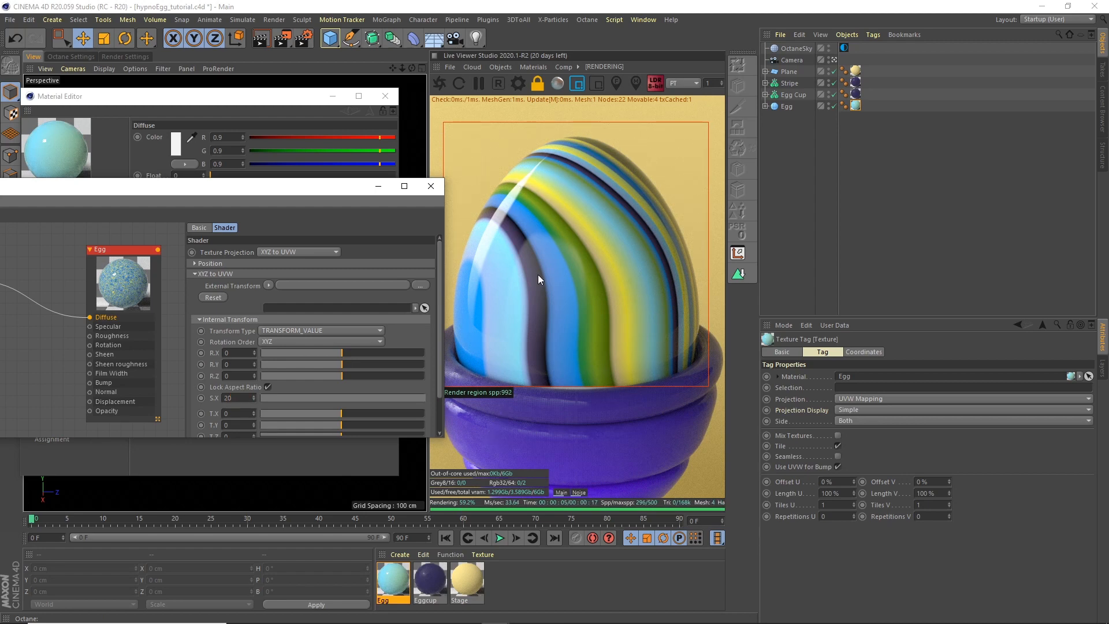
text(0)
key(Return)
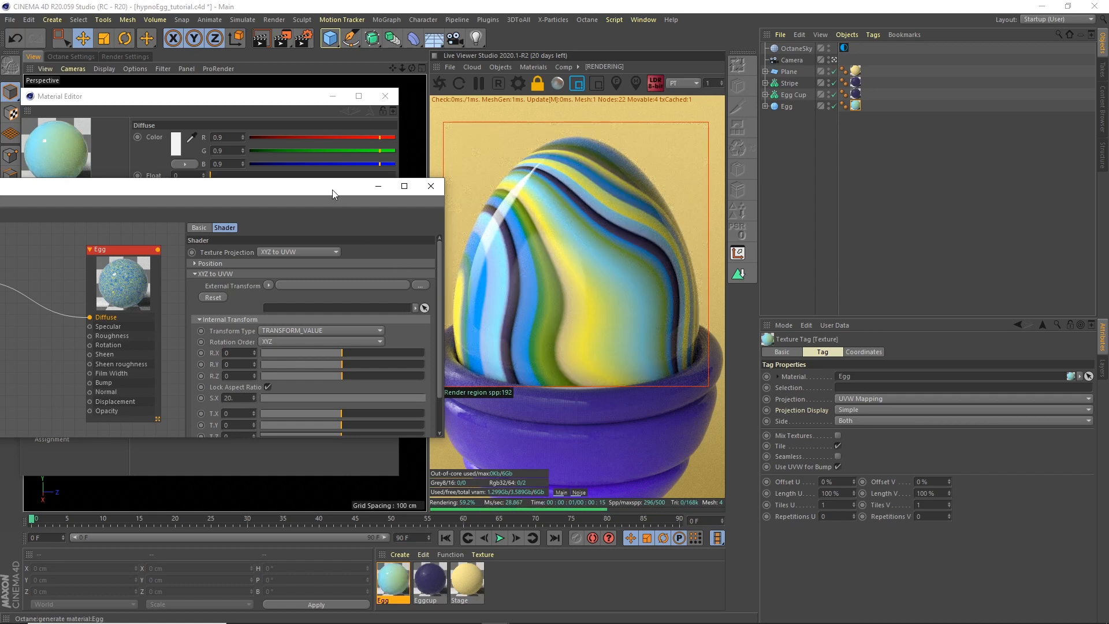
- Insert a Color Correction node between the Gradient node and the Egg material's Diffuse channel
drag(333, 193, 329, 137)
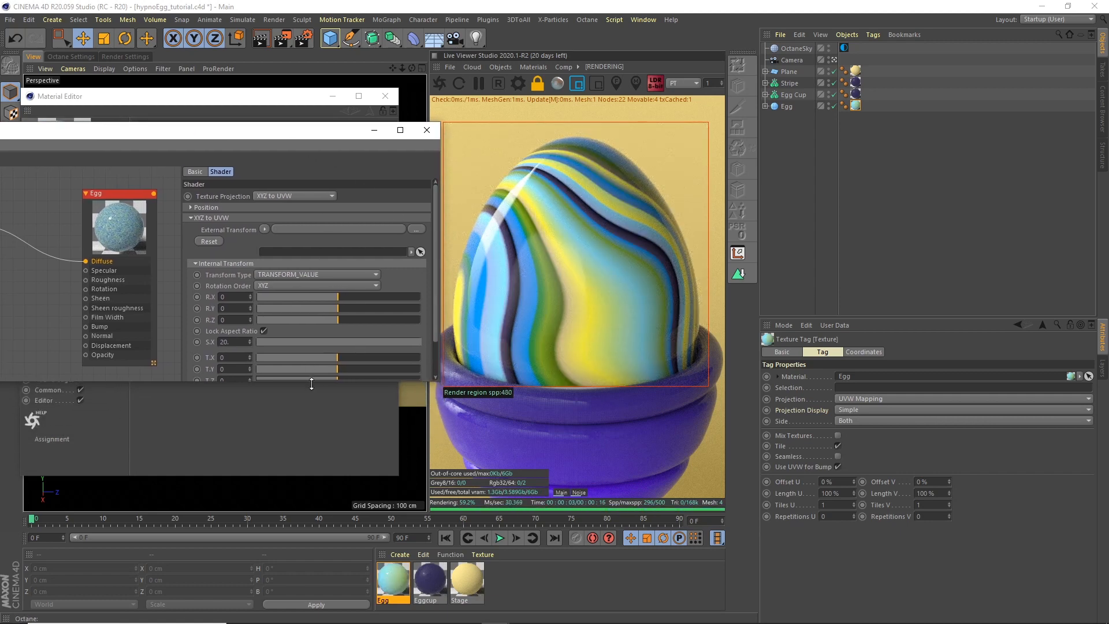
drag(312, 383, 293, 466)
drag(304, 133, 620, 332)
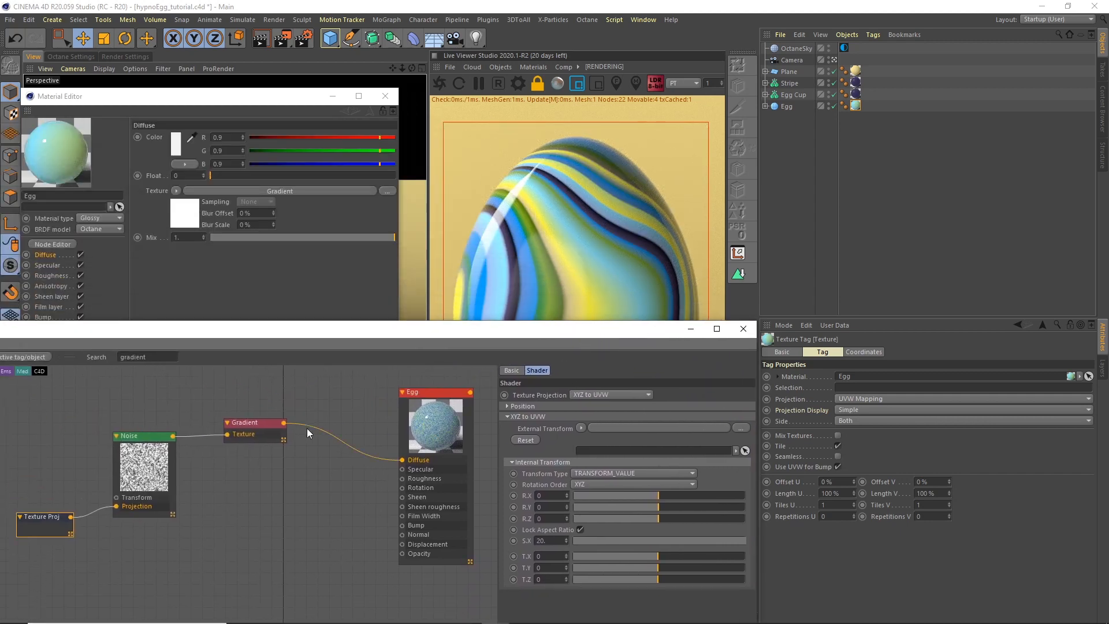
drag(265, 424, 244, 415)
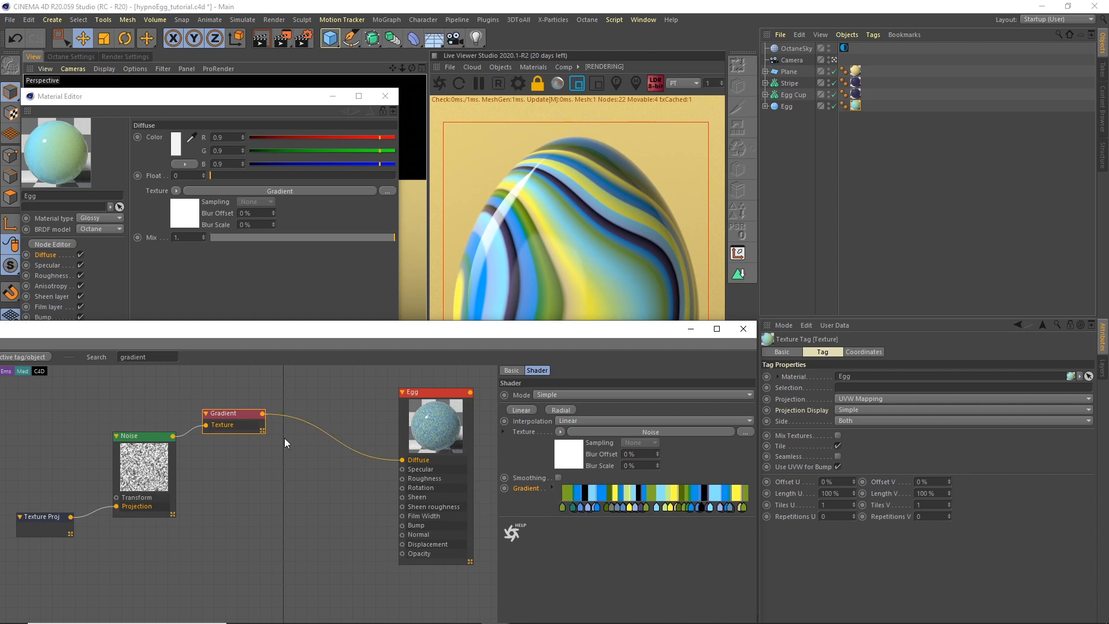
drag(285, 334, 511, 372)
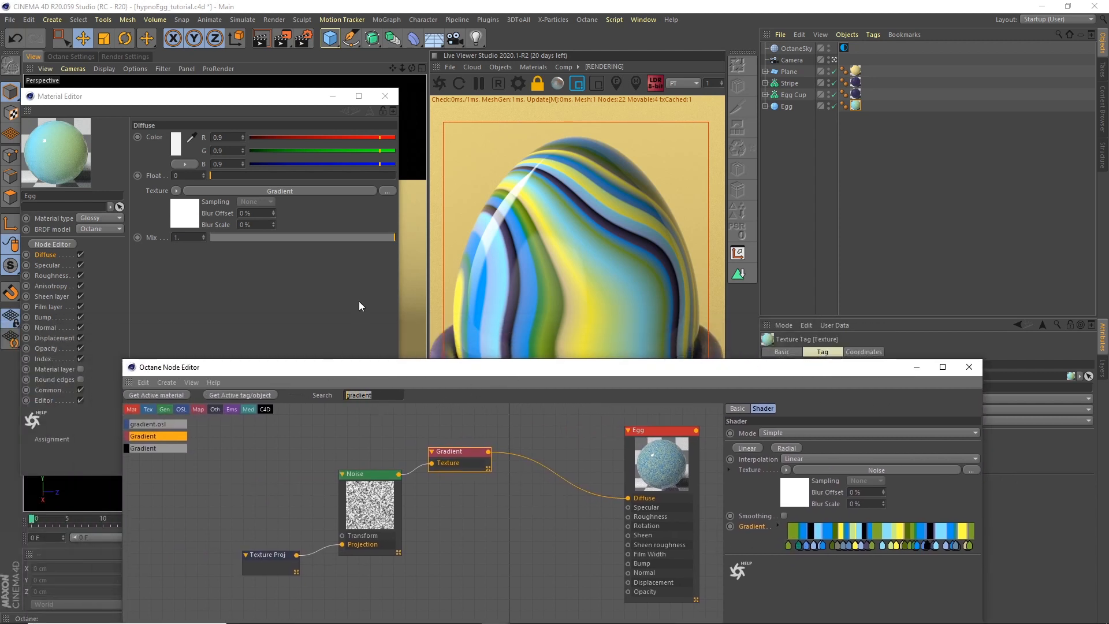
text(col)
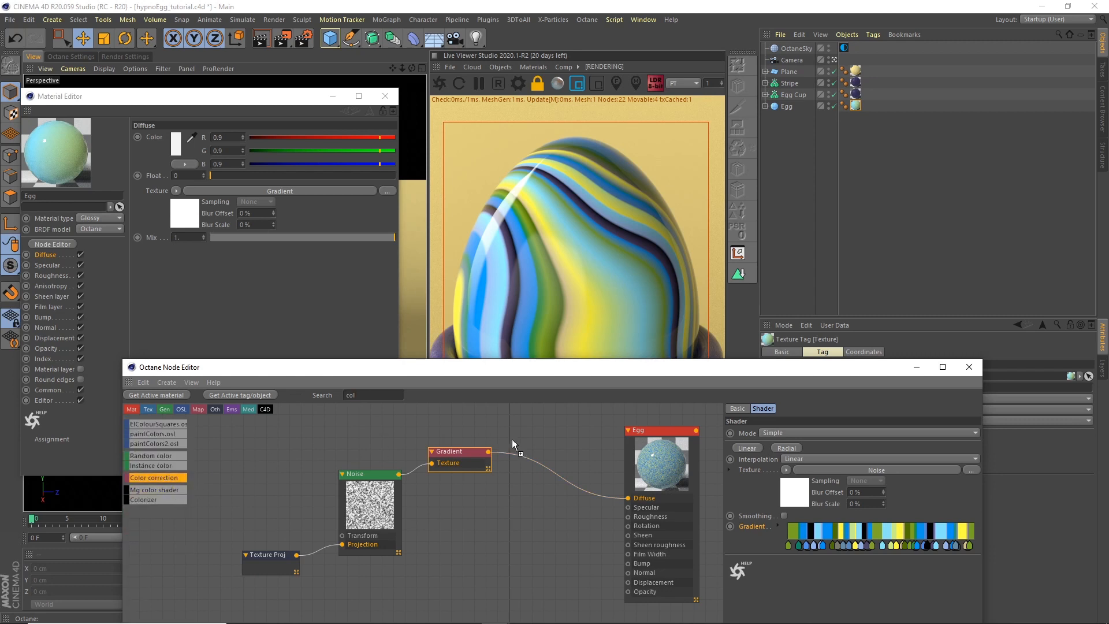
drag(512, 439, 628, 498)
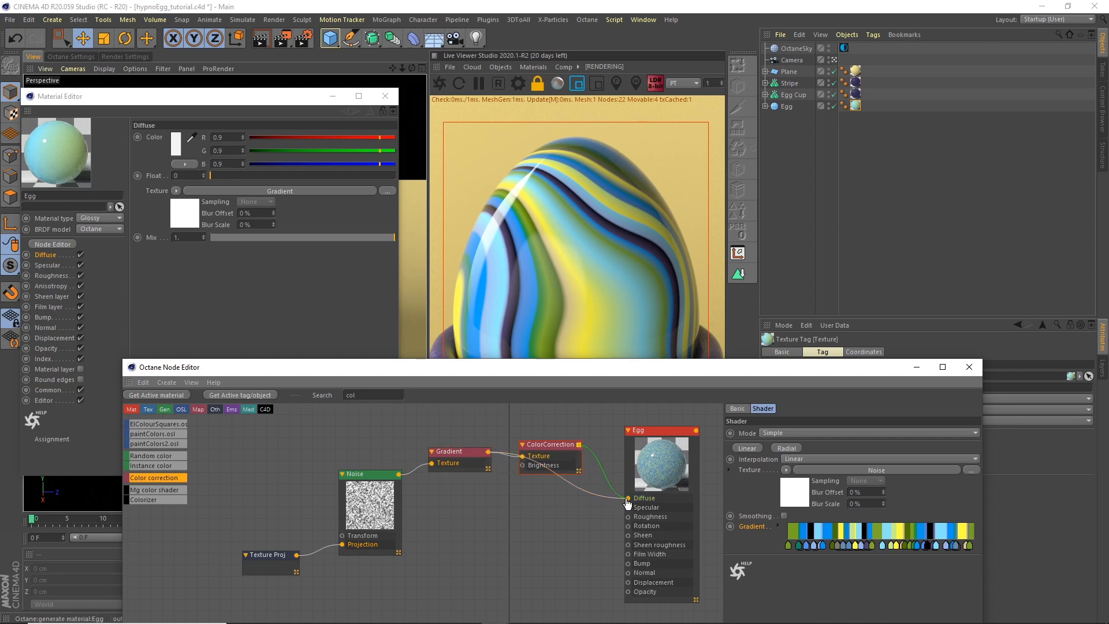
- Set the ColorCorrection node's Hue to 0.66 and raise its Saturation to about 1.23
click(549, 445)
drag(661, 368, 227, 207)
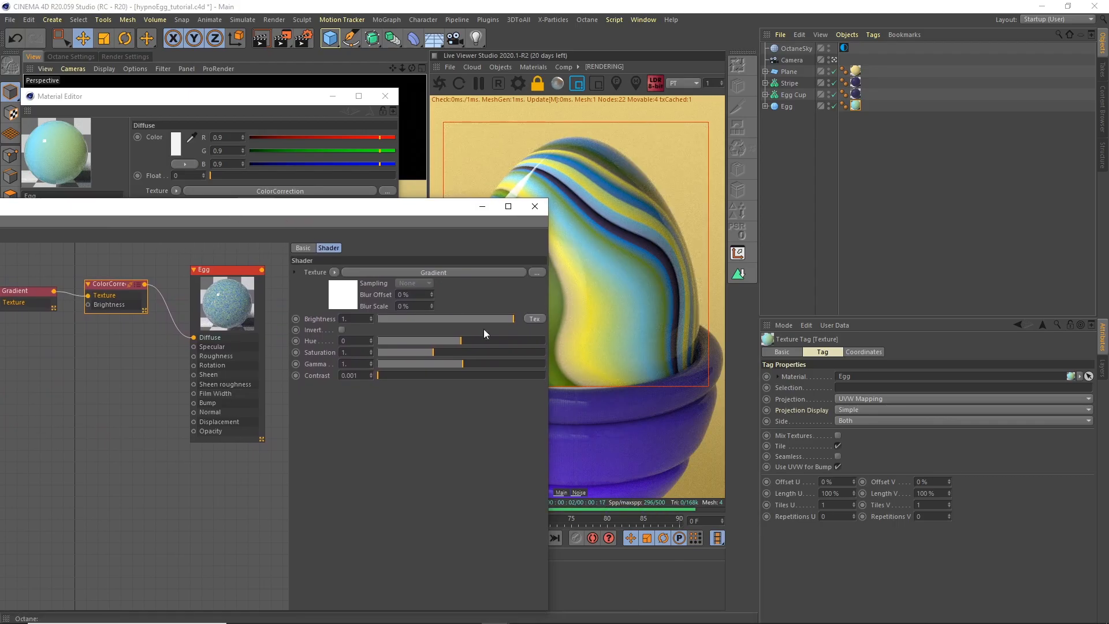
mouse_move(465, 342)
mouse_down()
mouse_move(488, 339)
mouse_move(436, 345)
mouse_move(464, 345)
mouse_up()
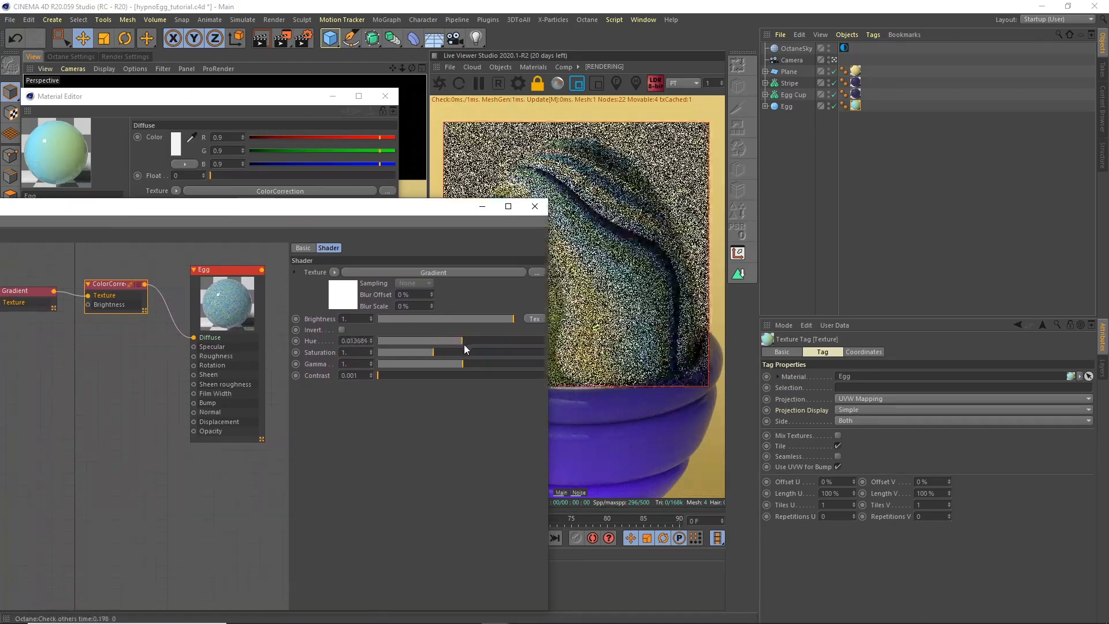
double_click(350, 341)
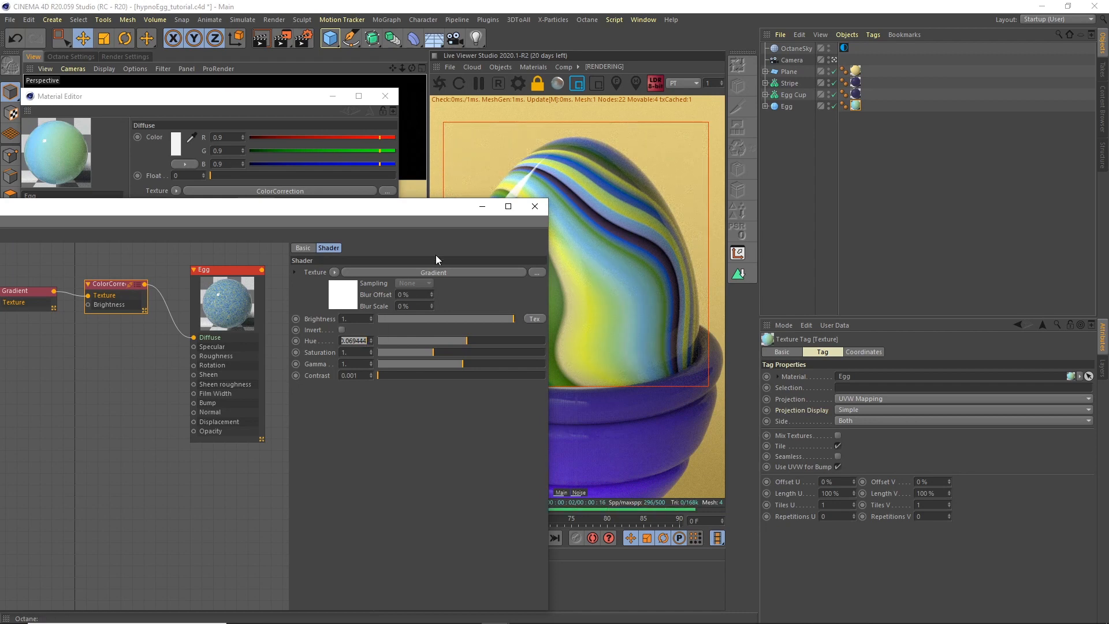
text(0.6)
key(Return)
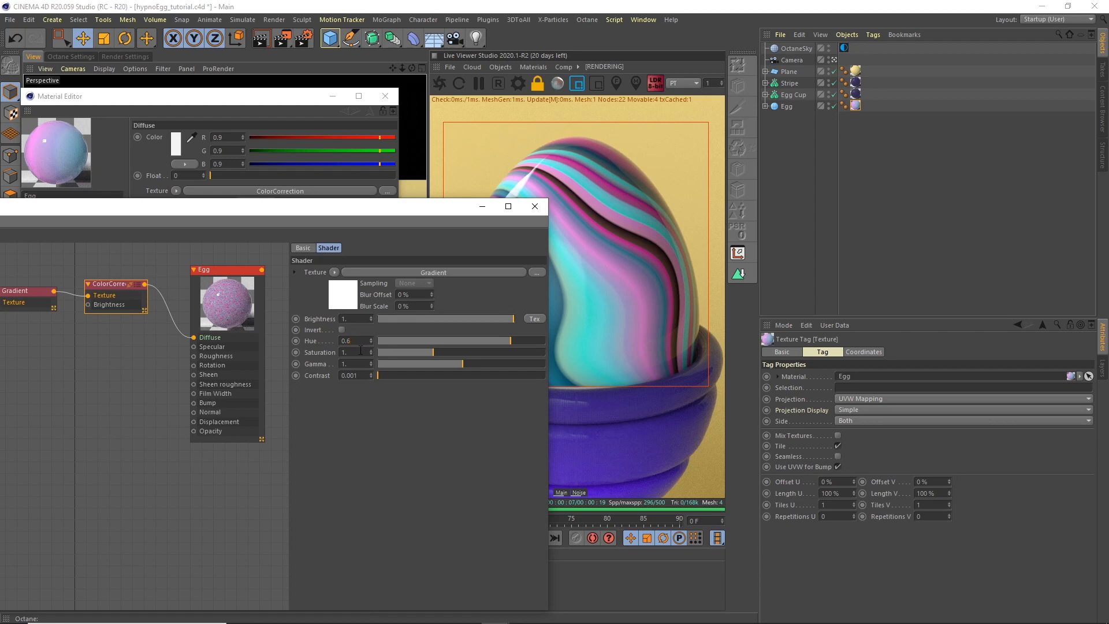
text(6)
key(Tab)
drag(439, 352, 445, 353)
drag(429, 207, 786, 219)
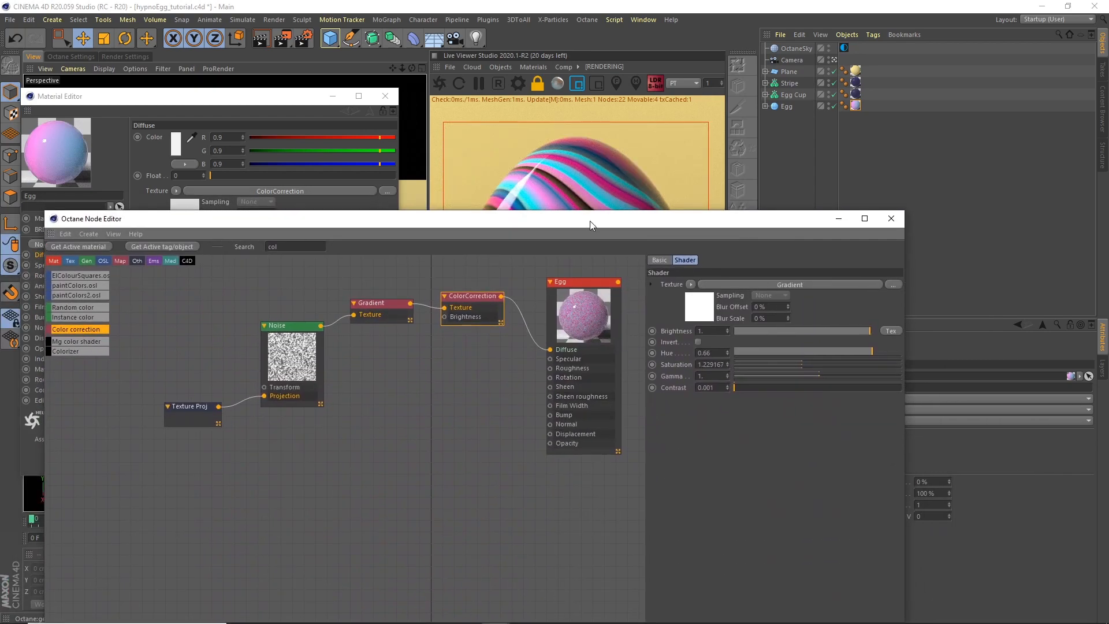
- Rearrange the ColorCorrection and Gradient nodes so the Diffuse chain leaves free space beneath it
drag(591, 221, 539, 306)
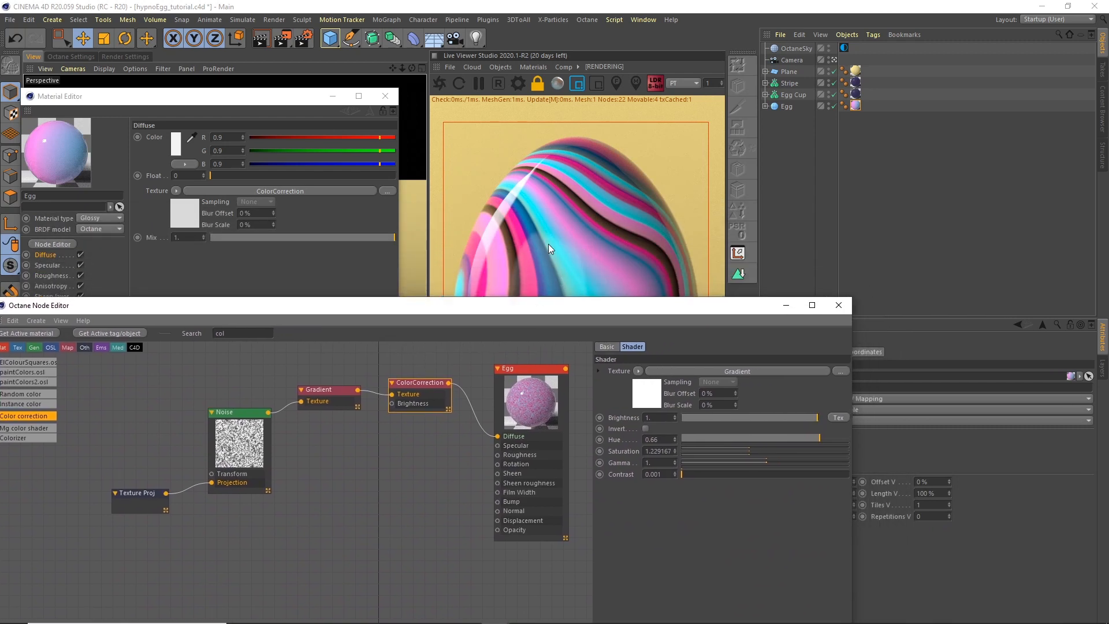
drag(537, 302, 510, 298)
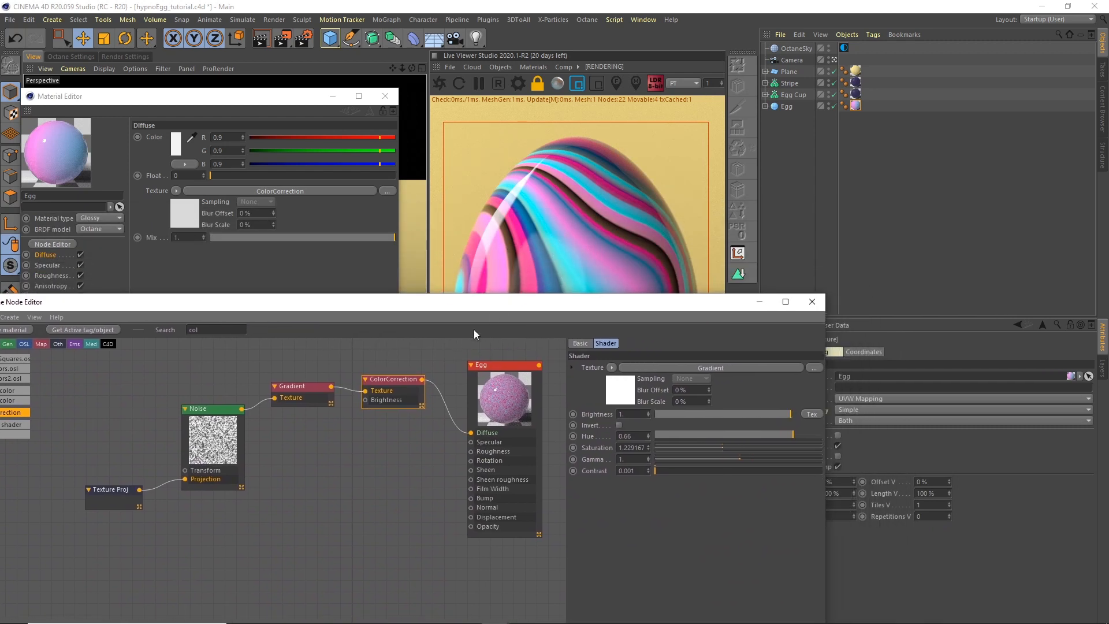
drag(397, 379, 387, 372)
drag(307, 392, 306, 390)
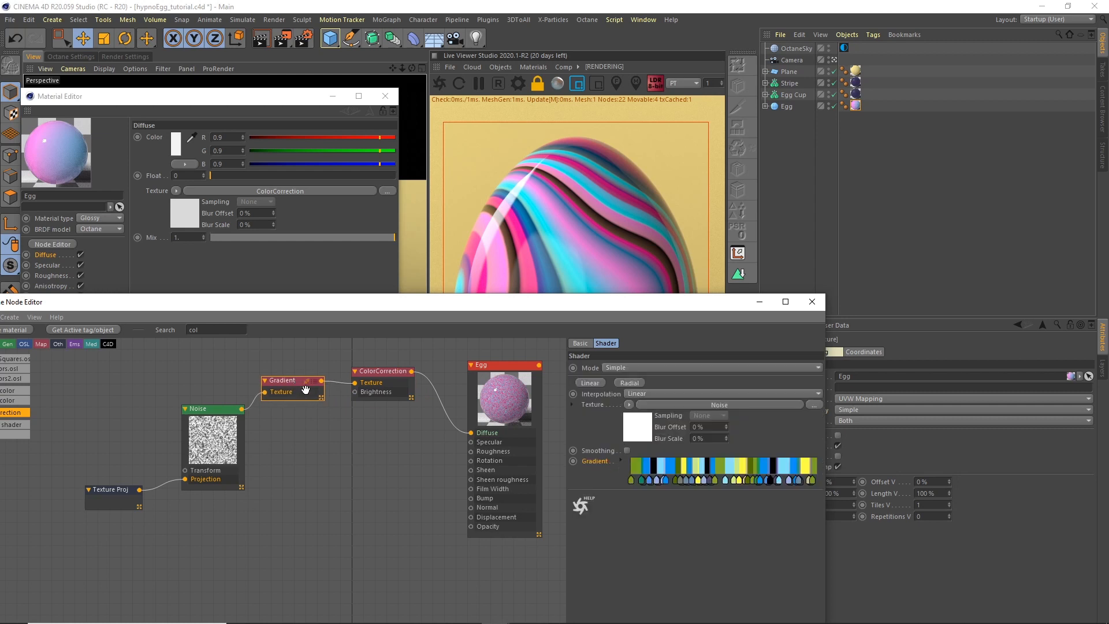
click(215, 417)
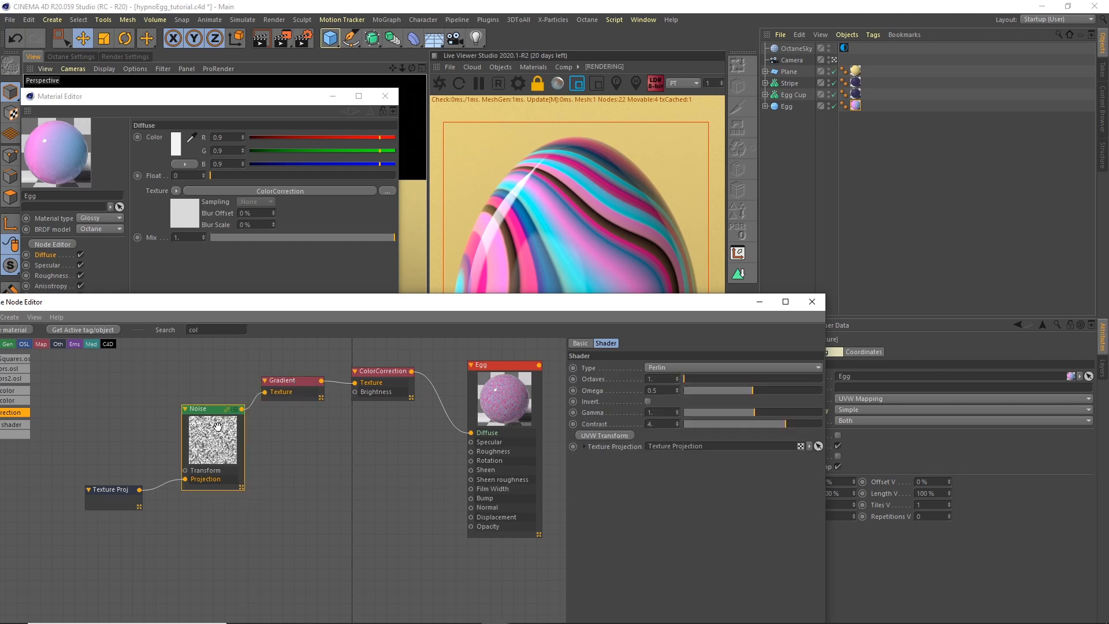
drag(319, 374, 317, 397)
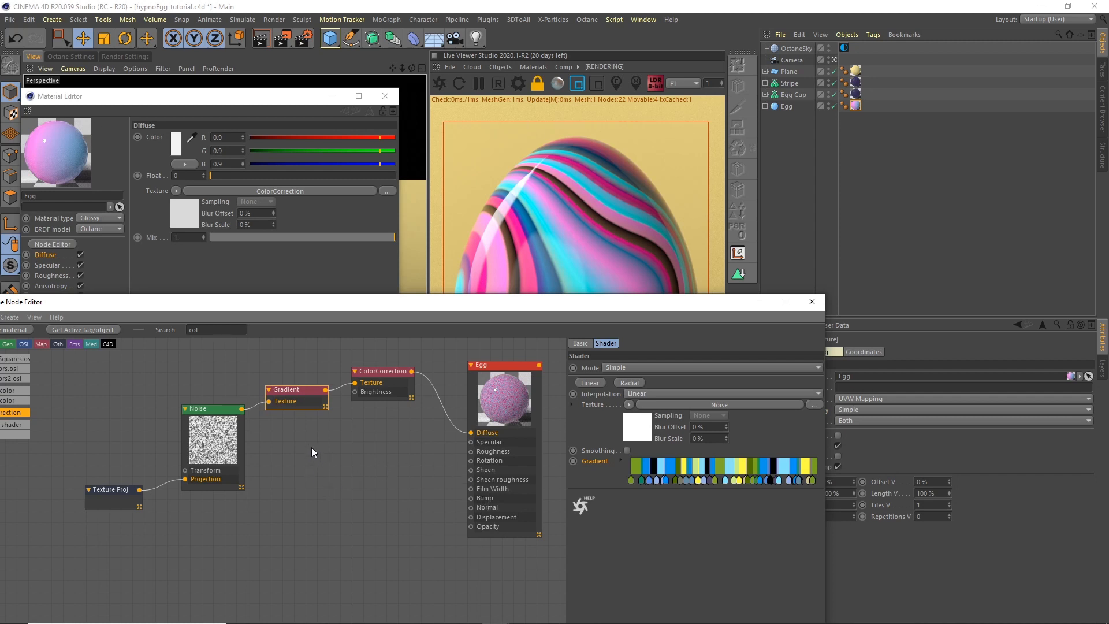
- Add a second Octane Gradient node to the Egg's Bump channel and feed it from the existing coloured Gradient node
text(grad)
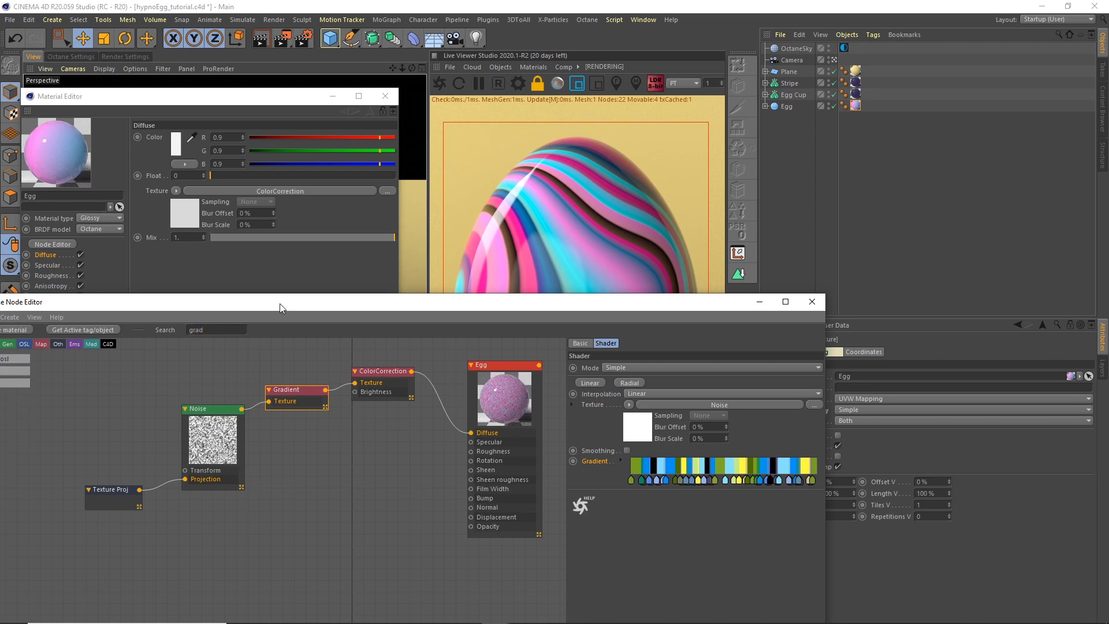
drag(282, 308, 389, 324)
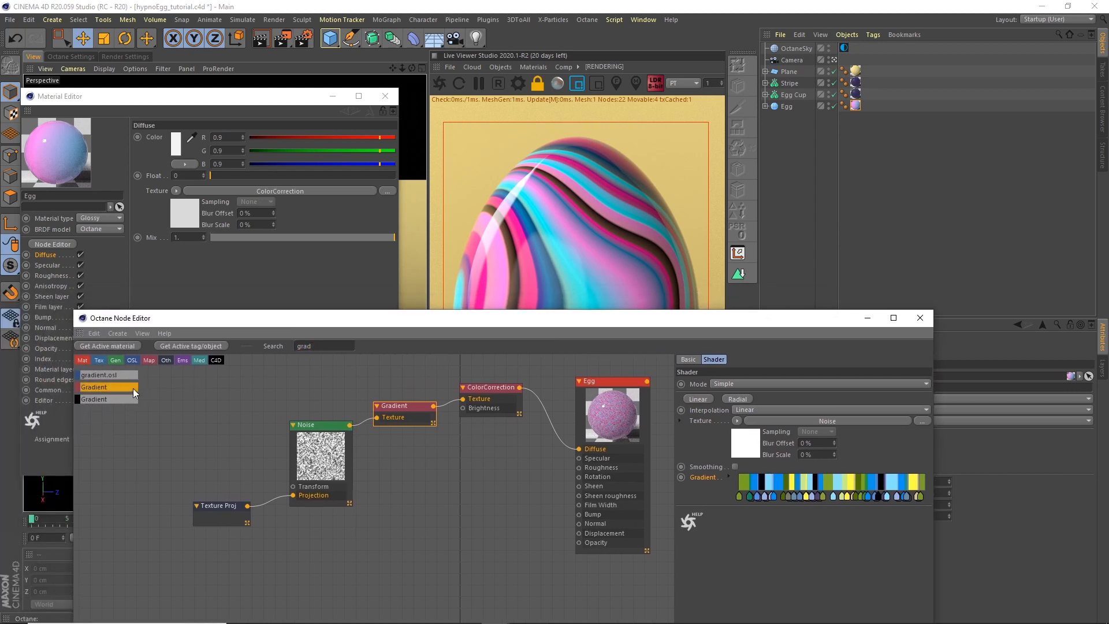
drag(253, 424, 579, 514)
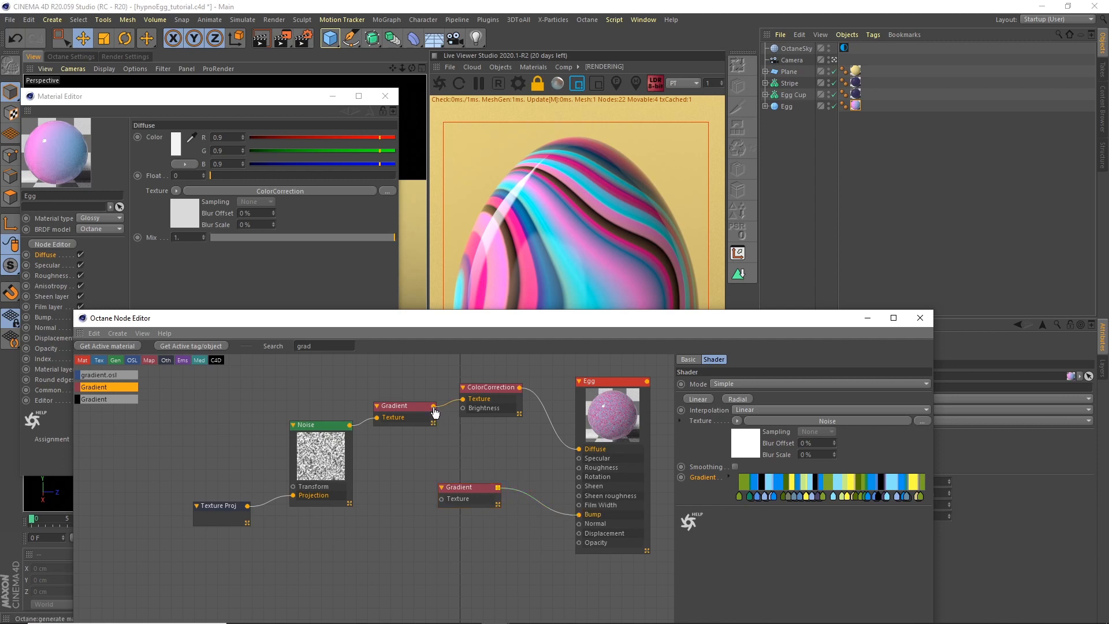
drag(434, 412, 528, 476)
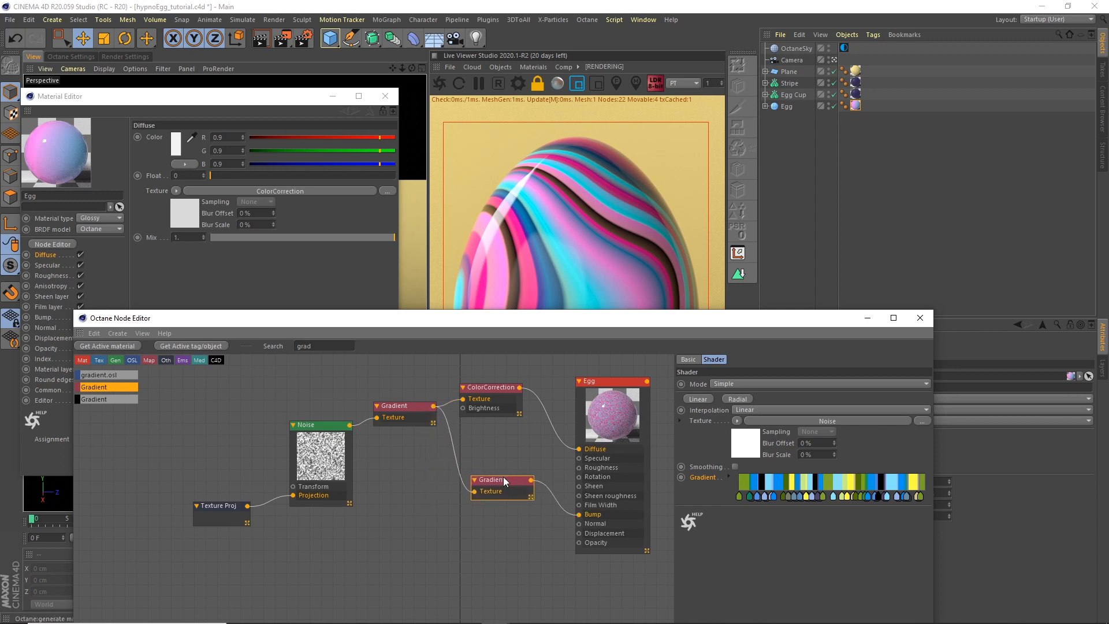
- Solo the new bump Gradient node to preview its black-and-white output on the egg
drag(608, 321, 221, 280)
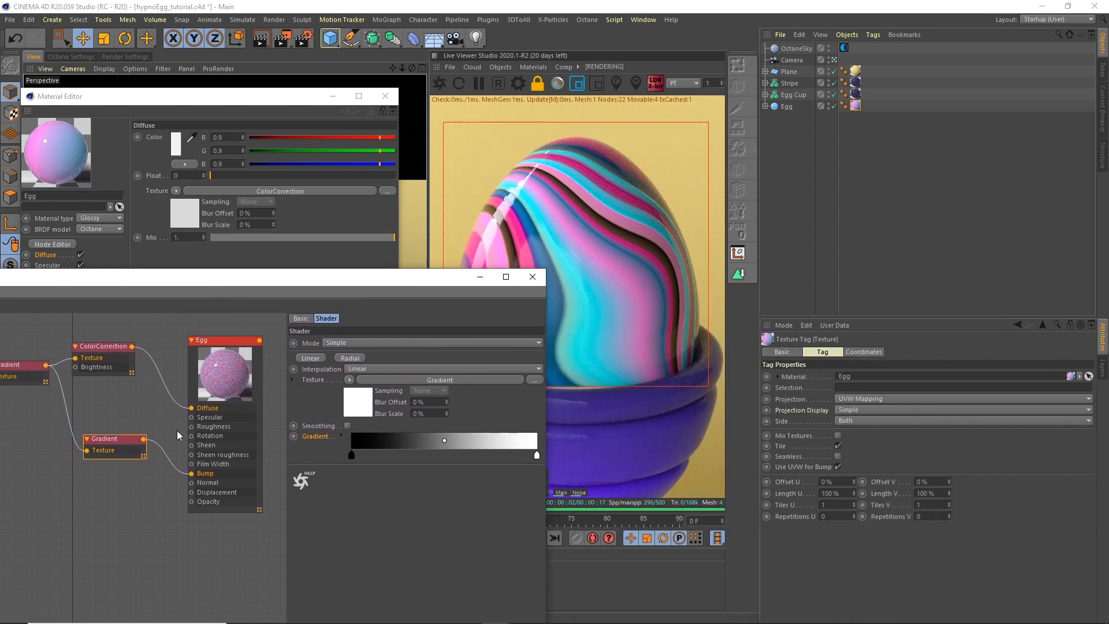
right_click(113, 441)
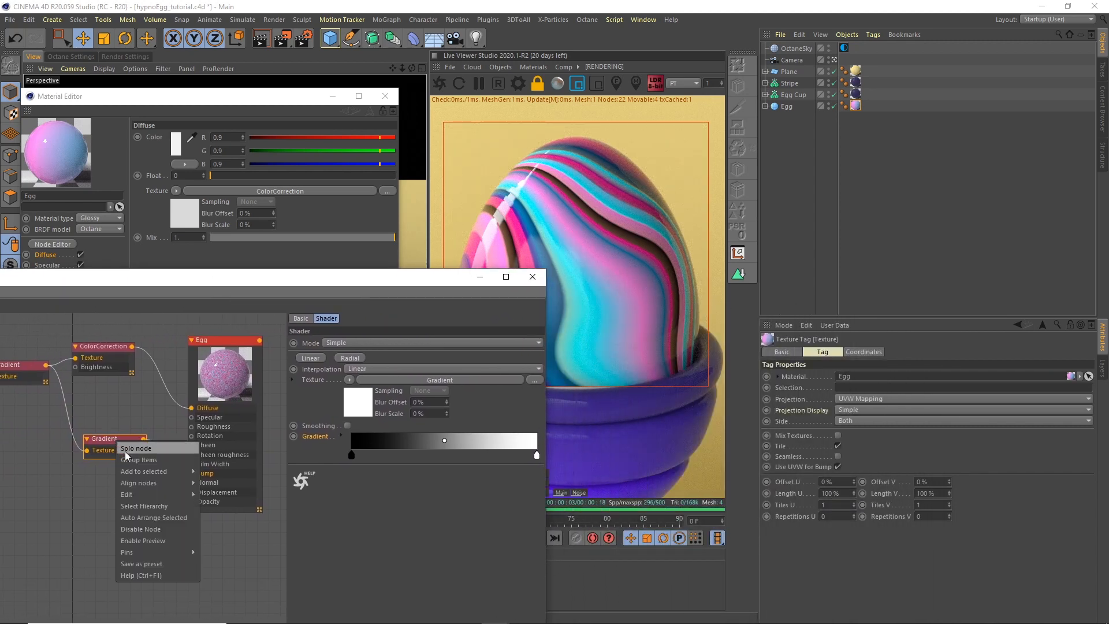
click(137, 449)
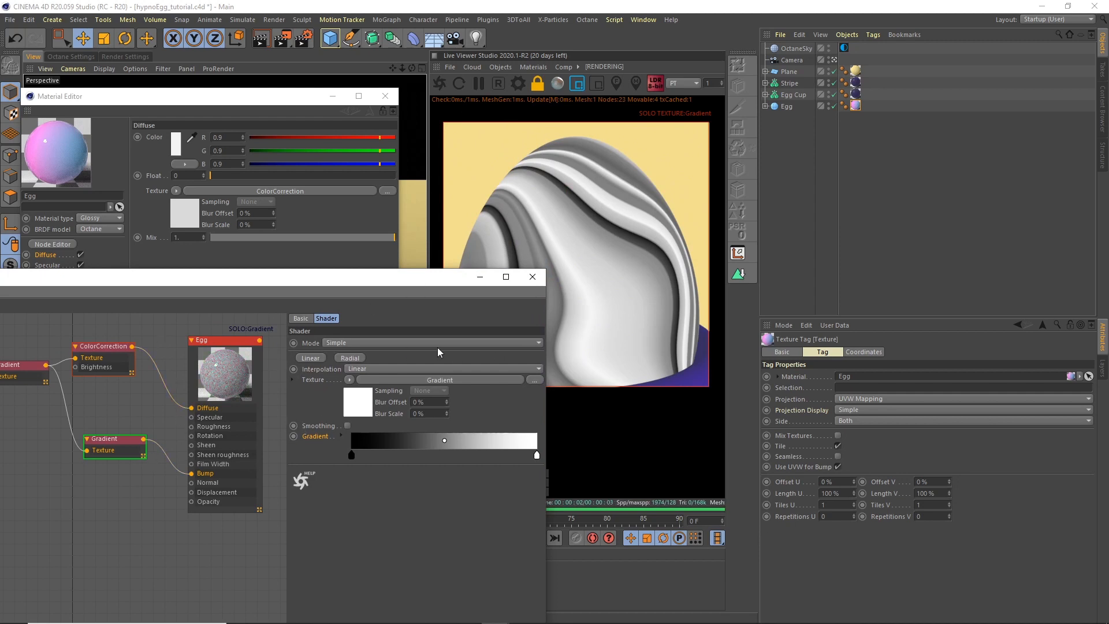
- Raise the bump Gradient's contrast by moving its black knot inward to about one-fifth and its white knot to about two-thirds
drag(536, 455, 490, 456)
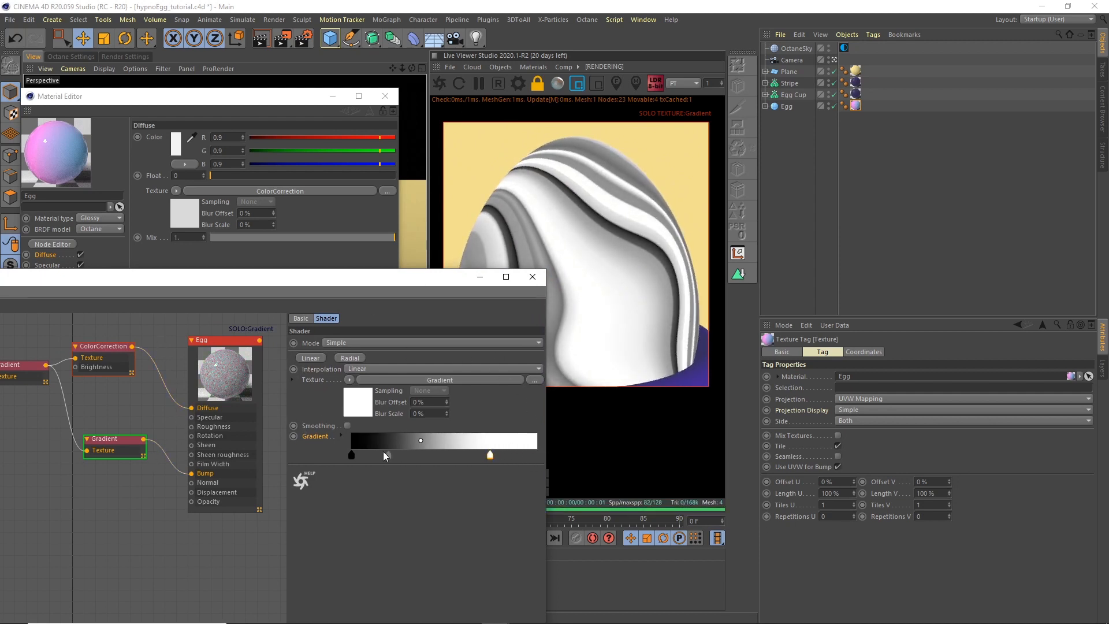
drag(351, 456, 384, 458)
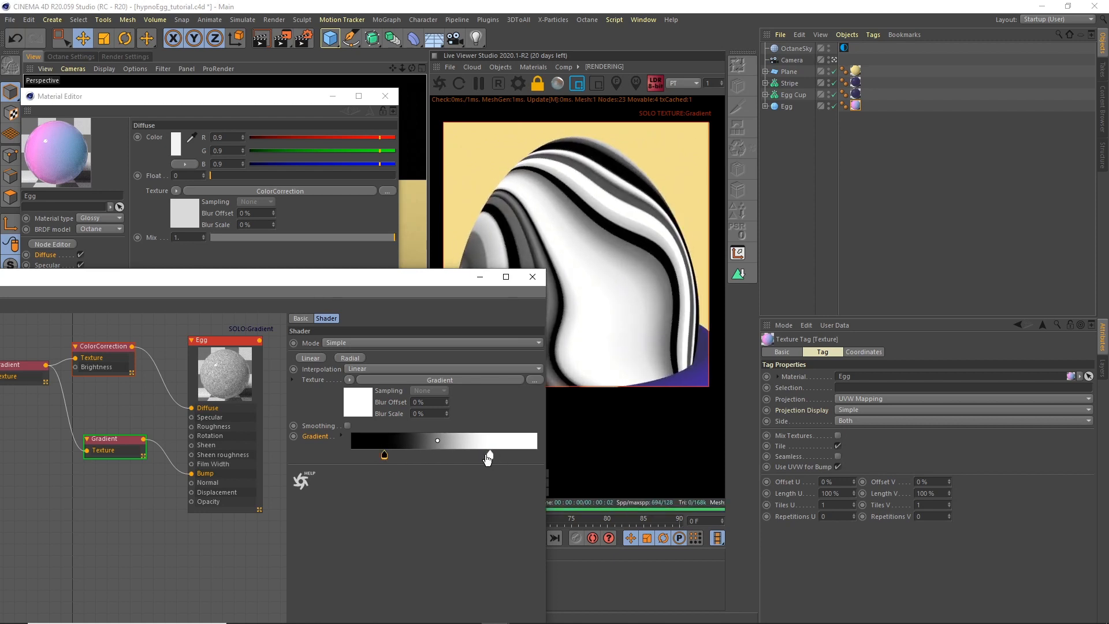
drag(488, 458, 476, 458)
- Disable solo on the bump Gradient node and reposition the node editor so the whole node graph is accessible
drag(448, 279, 597, 246)
right_click(263, 414)
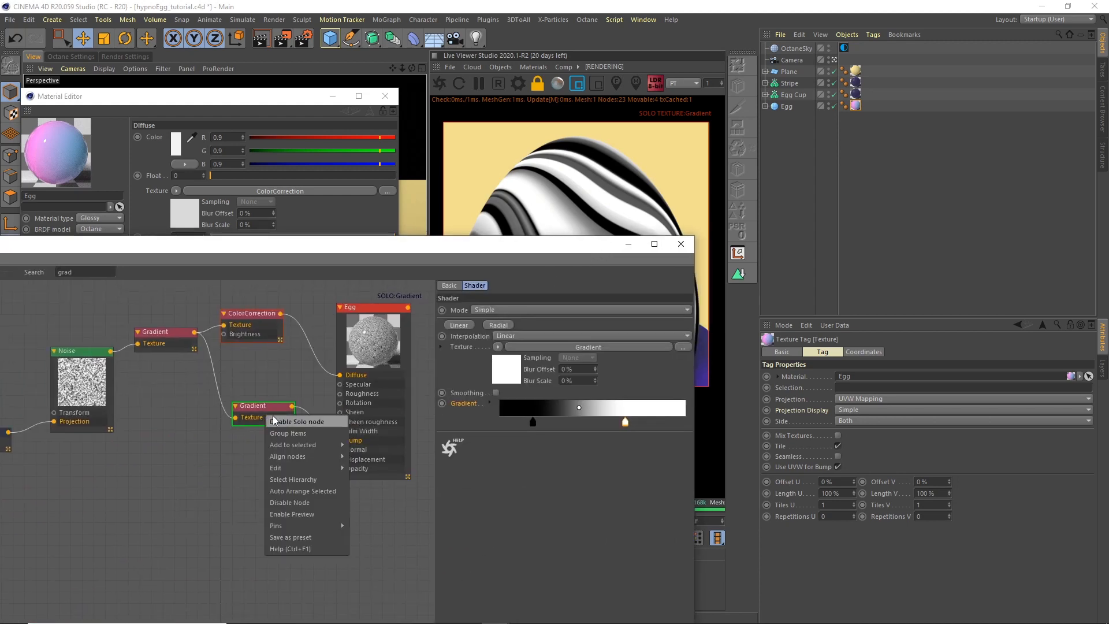
click(287, 421)
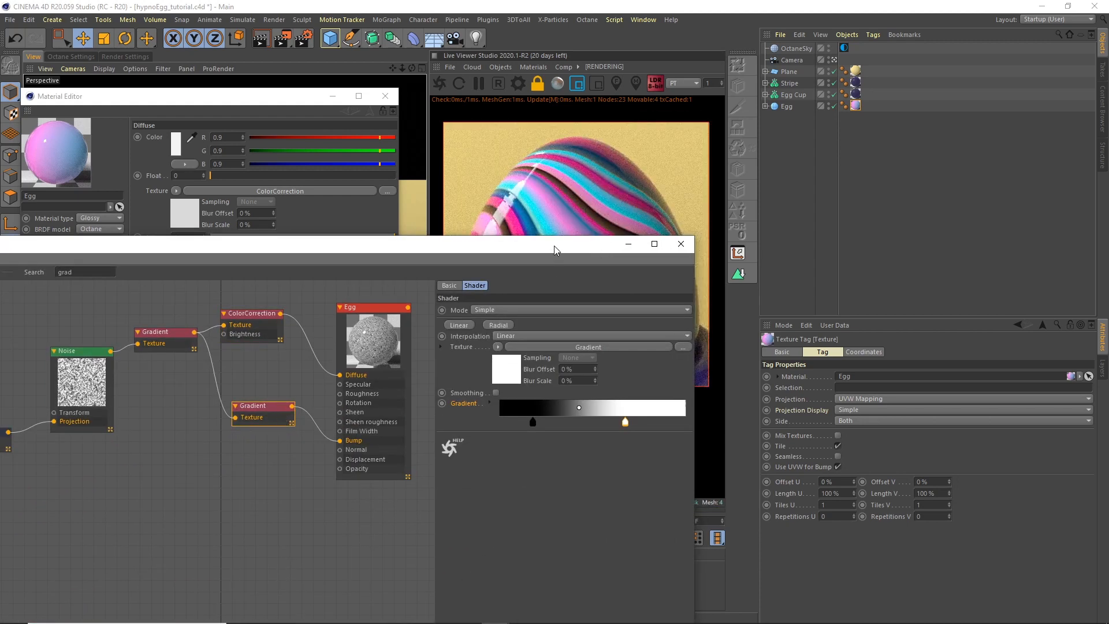
drag(553, 245, 536, 320)
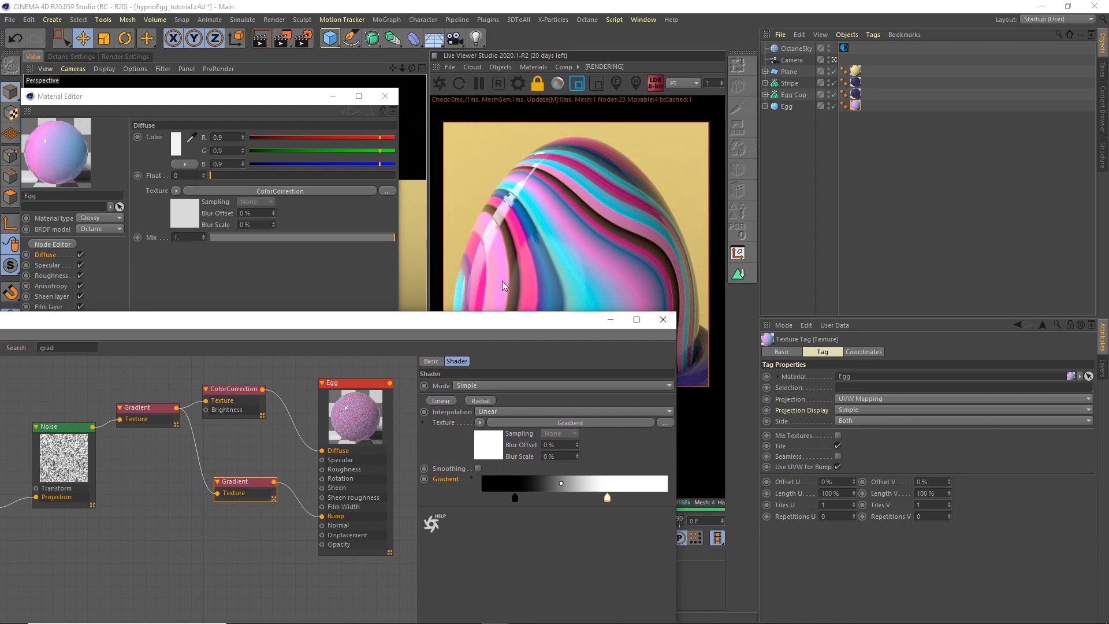
drag(396, 321, 735, 329)
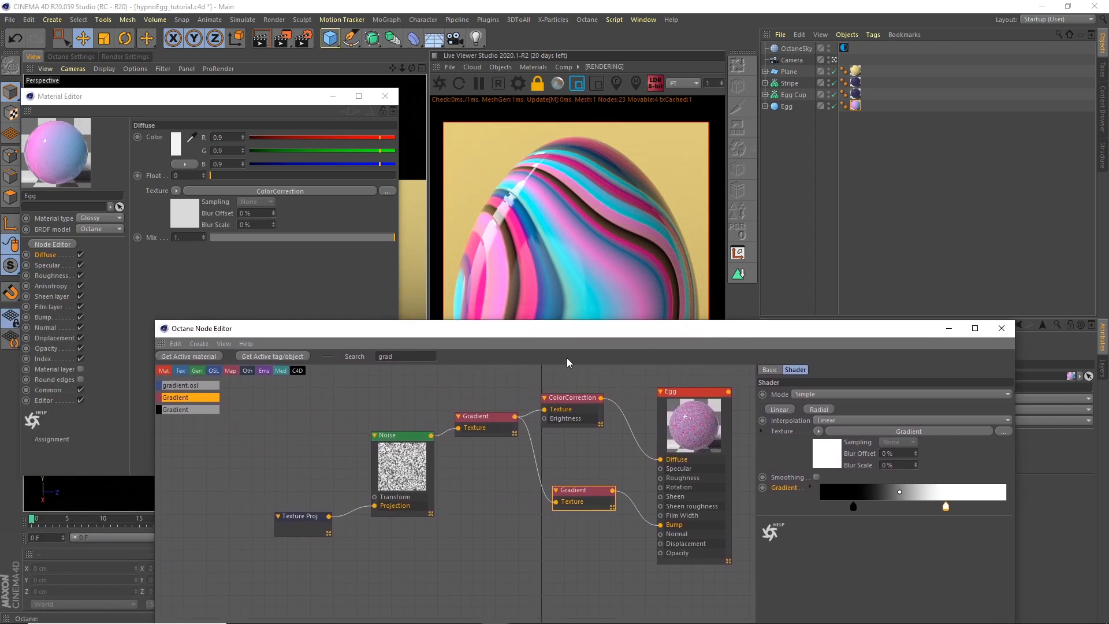
drag(660, 335, 533, 289)
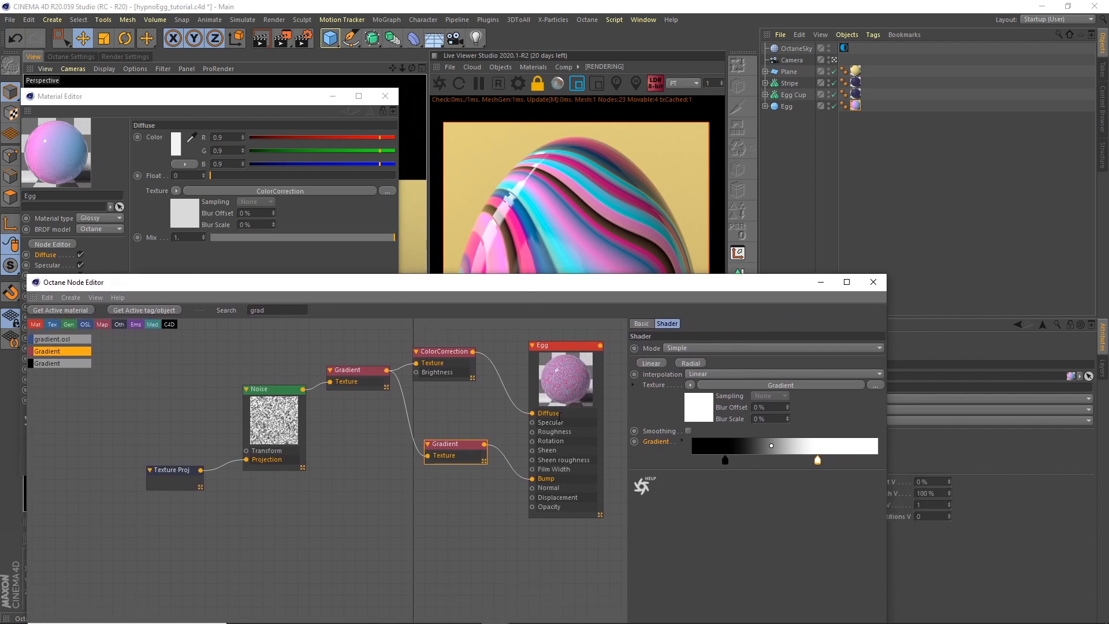
- Set the Egg material's Roughness float to 0.2, check the render, and close the Material Editor window
click(573, 349)
click(784, 324)
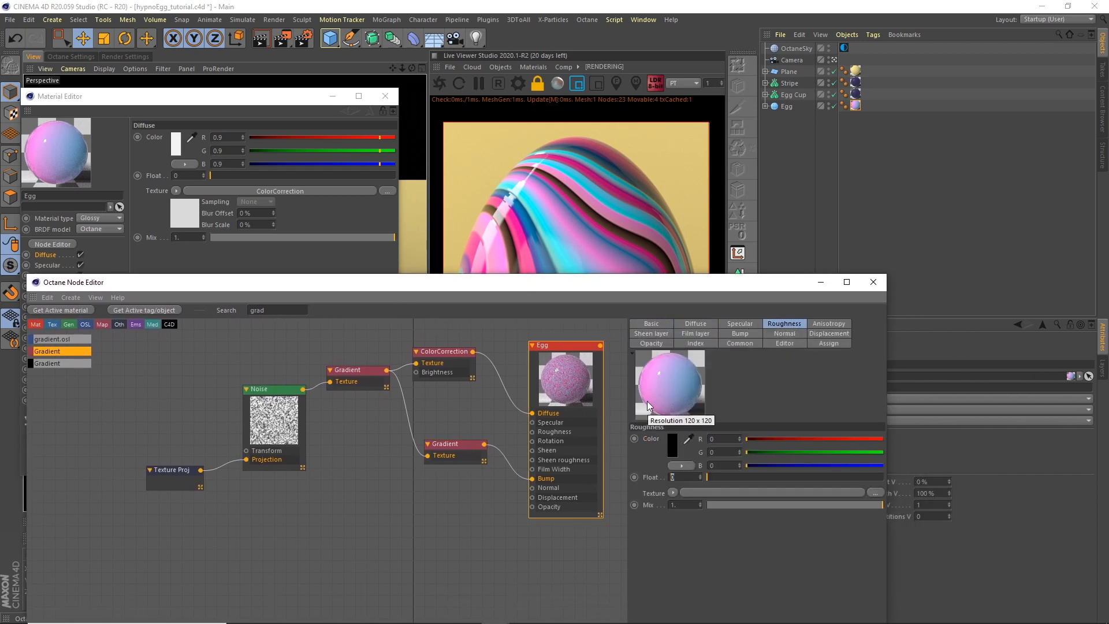
text(0.2)
key(Return)
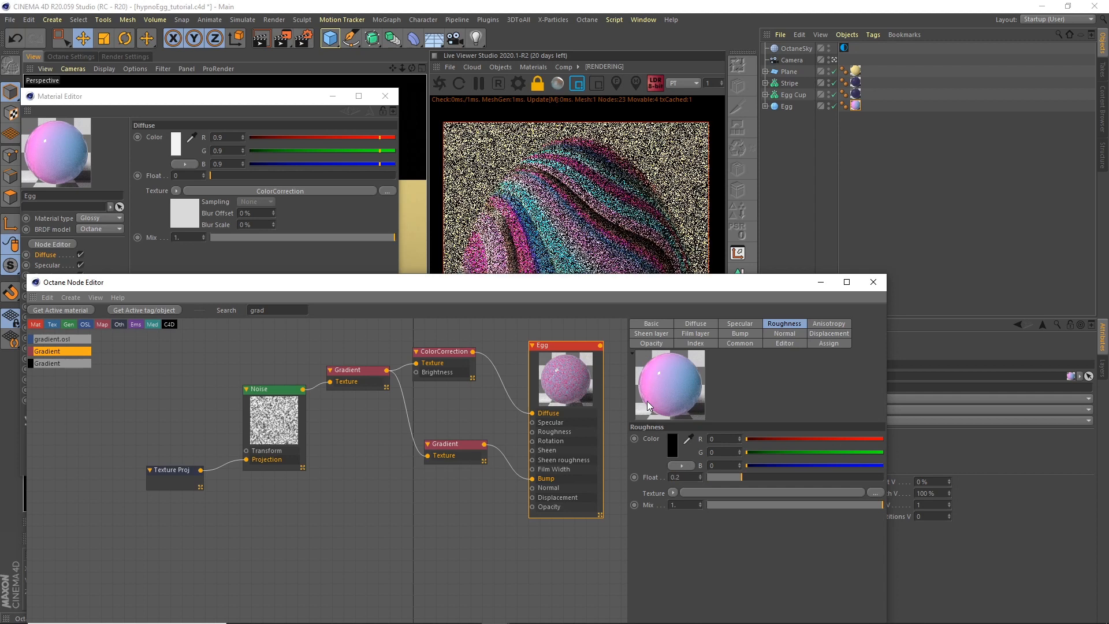
drag(637, 282, 603, 397)
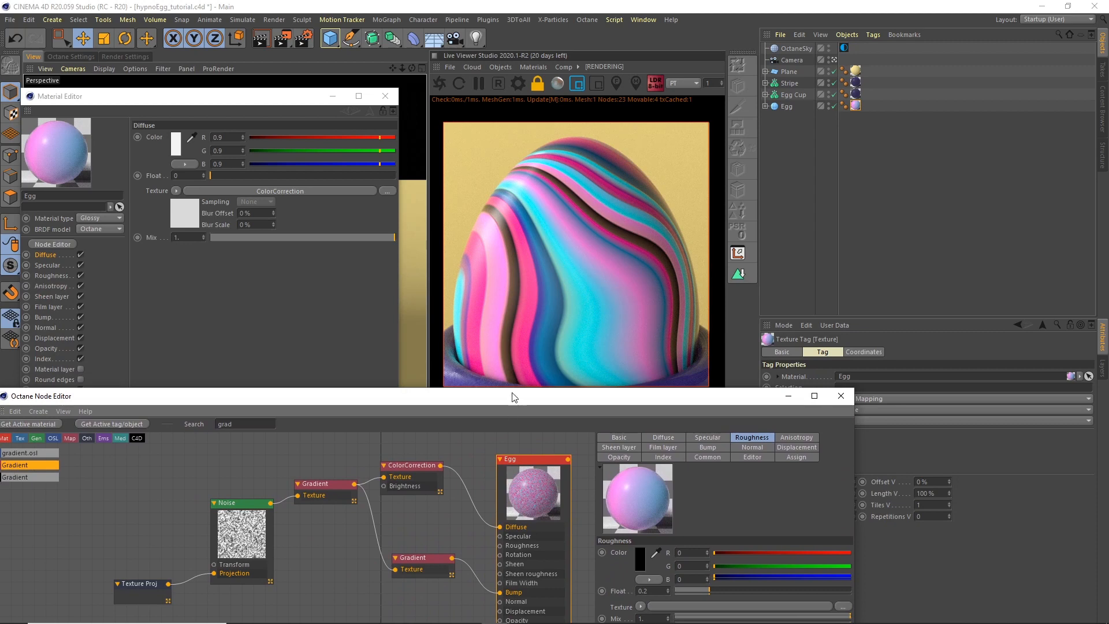
drag(513, 396, 636, 276)
click(386, 96)
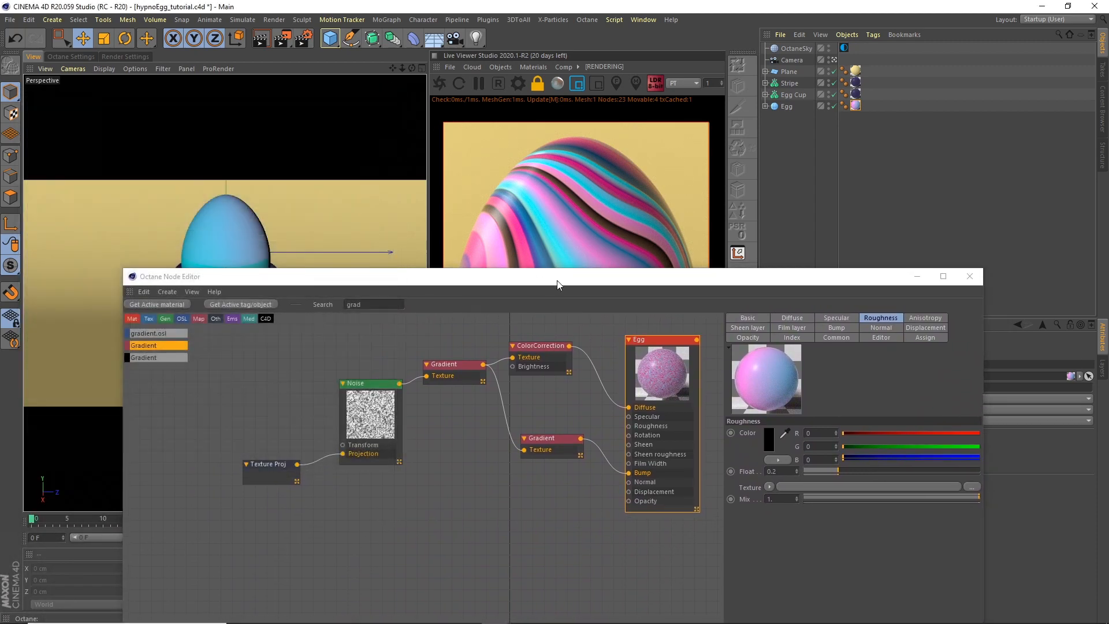
- Set the project to 25 FPS with a maximum time and preview maximum time of 100 frames
drag(558, 278, 810, 188)
click(30, 19)
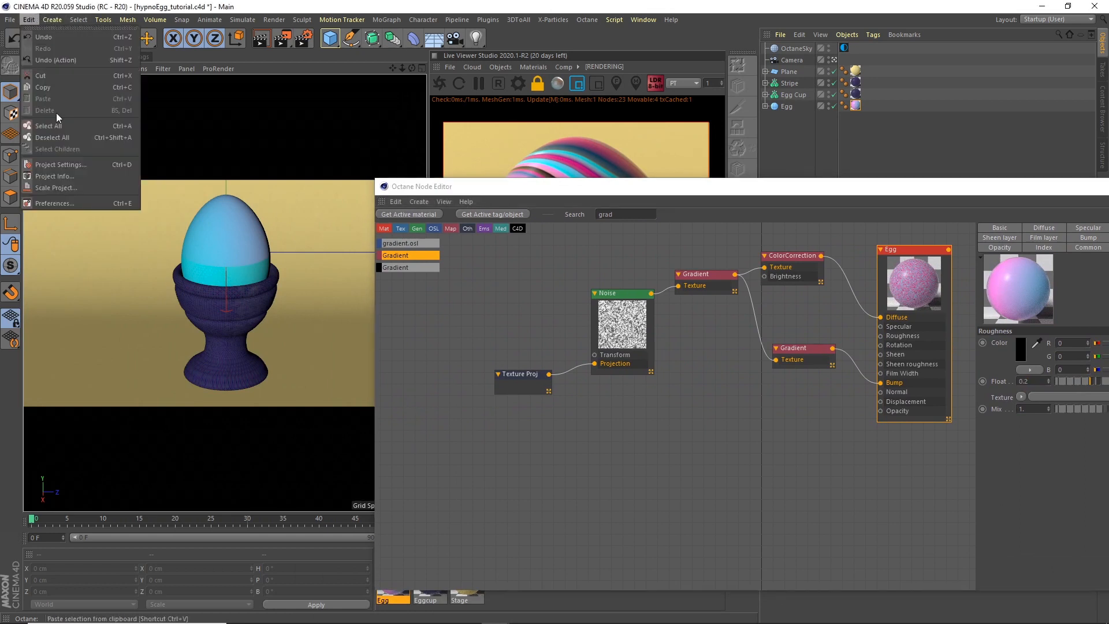
click(70, 164)
drag(882, 200, 248, 191)
drag(867, 414, 755, 330)
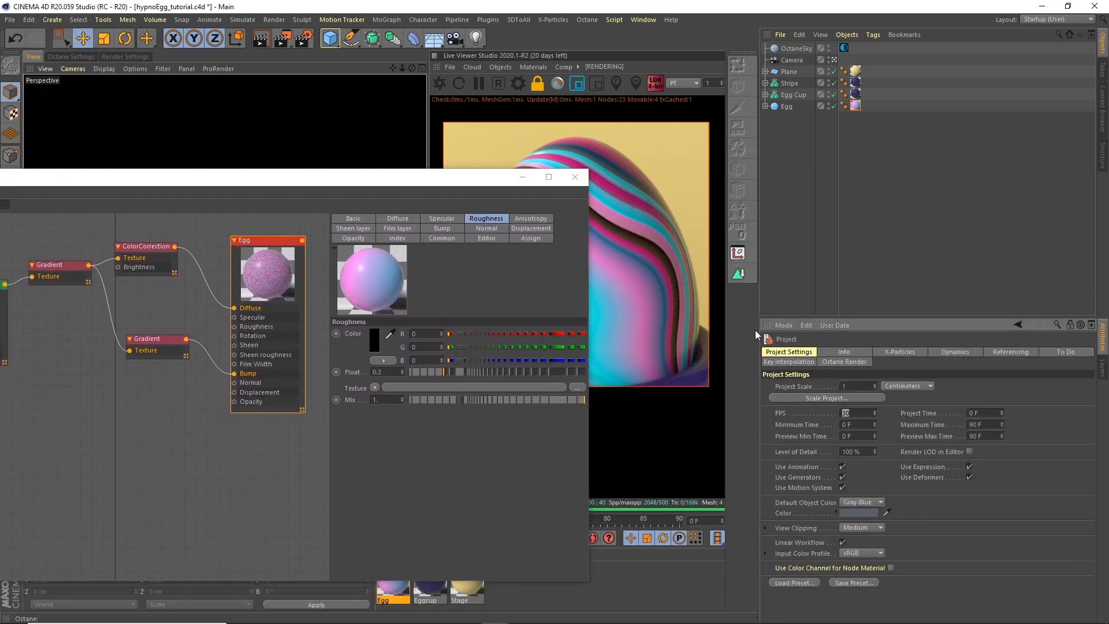
text(25)
key(Tab)
key(Tab)
key(Tab)
key(Tab)
key(Tab)
- Keyframe the Texture Projection node's R.X rotation from 0 at frame 0 to 360 at frame 100, and preview the animation
drag(377, 178, 559, 139)
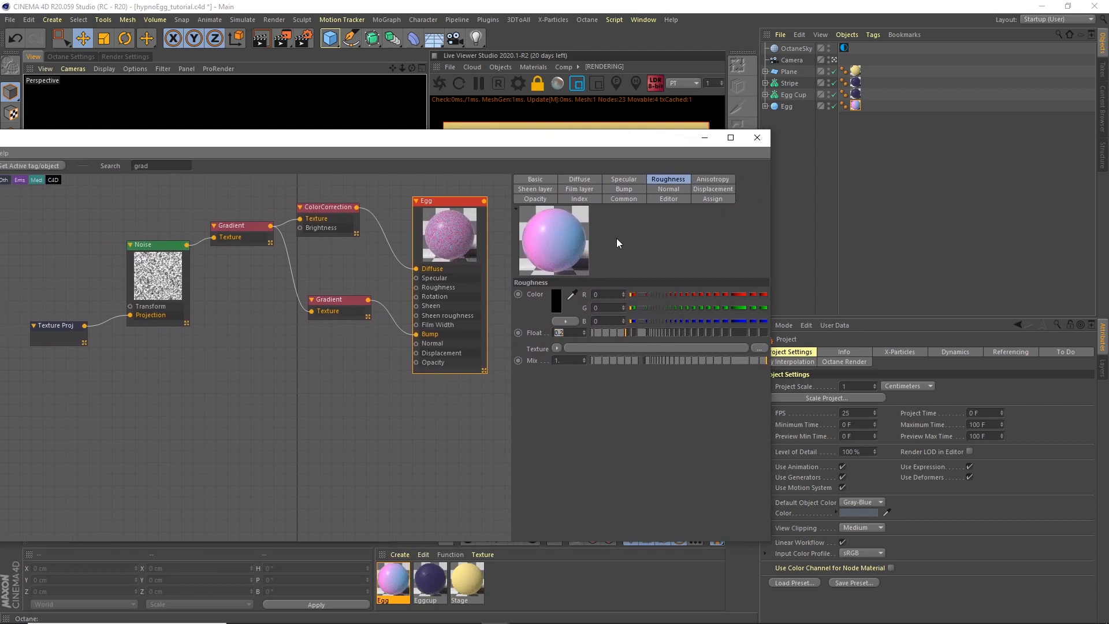
click(82, 328)
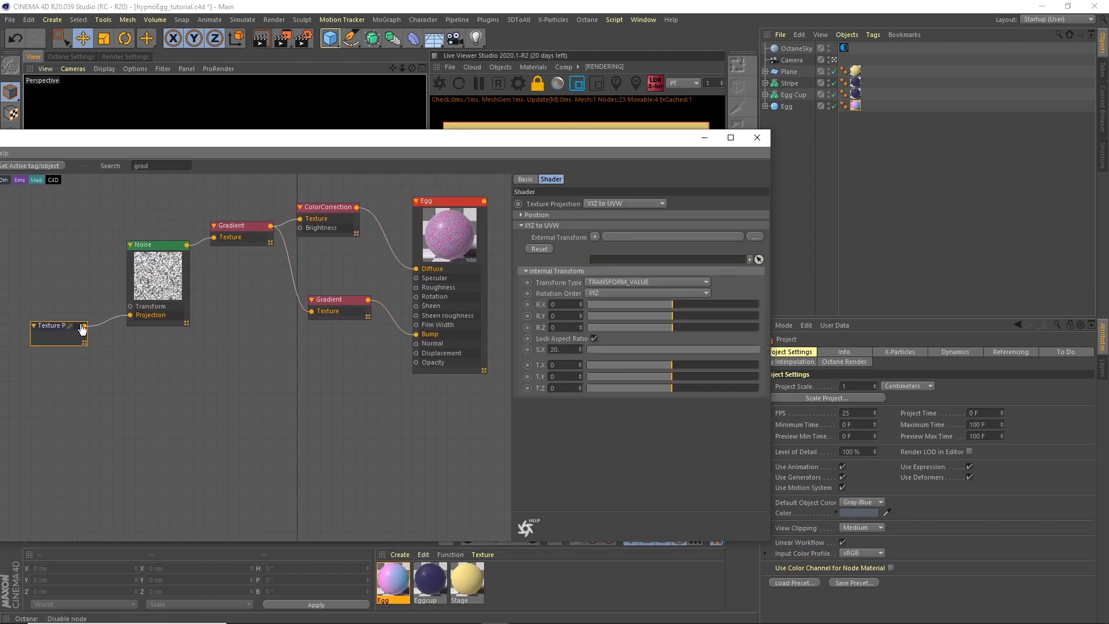
drag(670, 137, 283, 86)
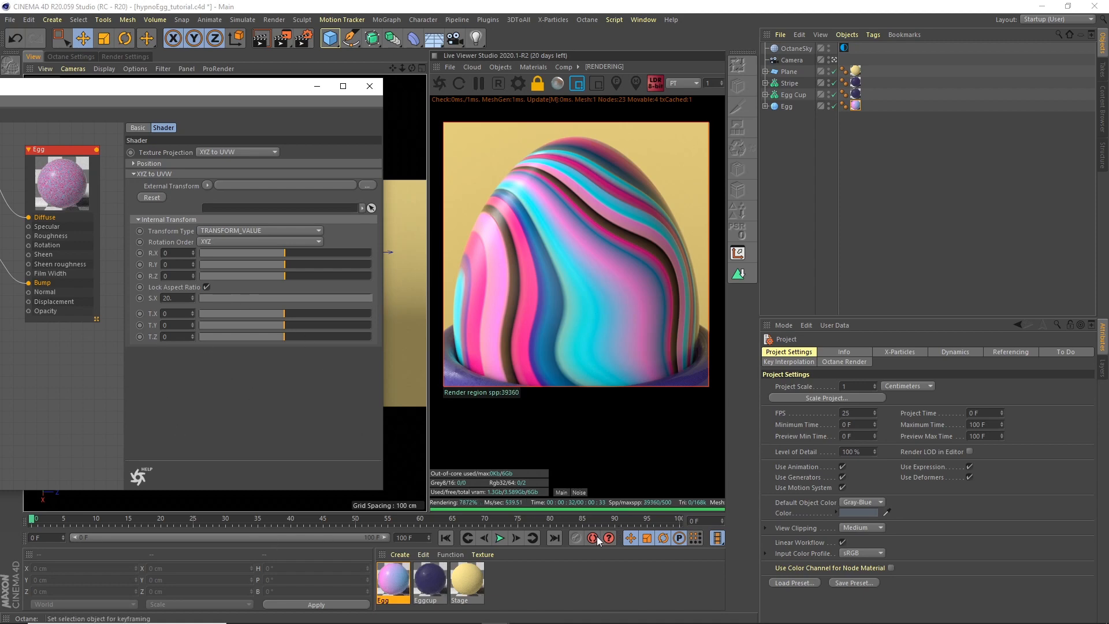
click(140, 253)
click(679, 523)
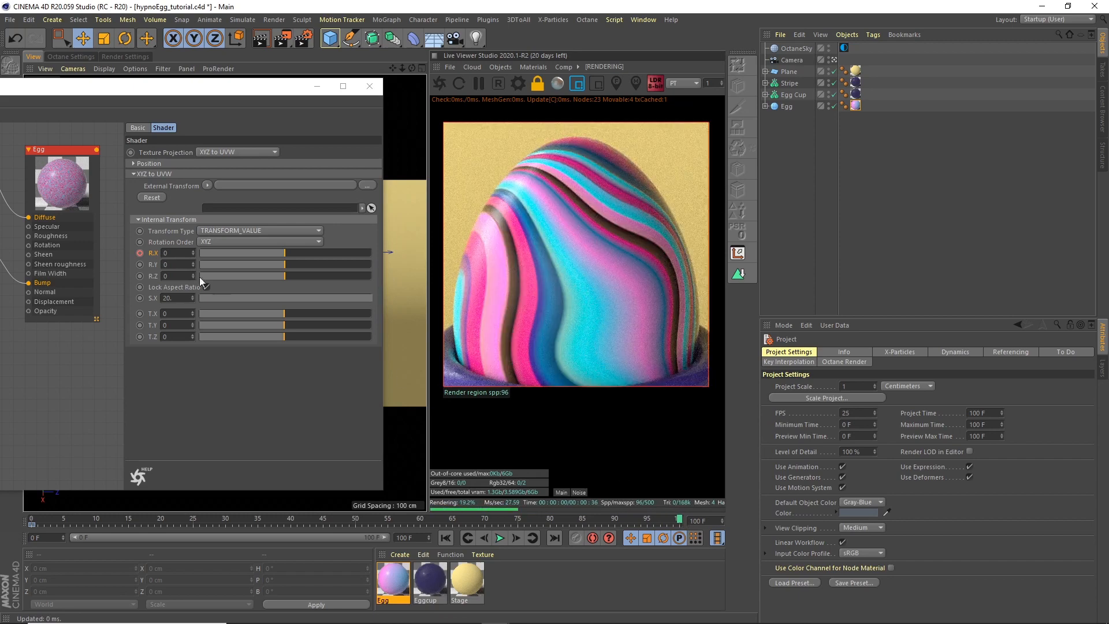
drag(297, 255, 400, 260)
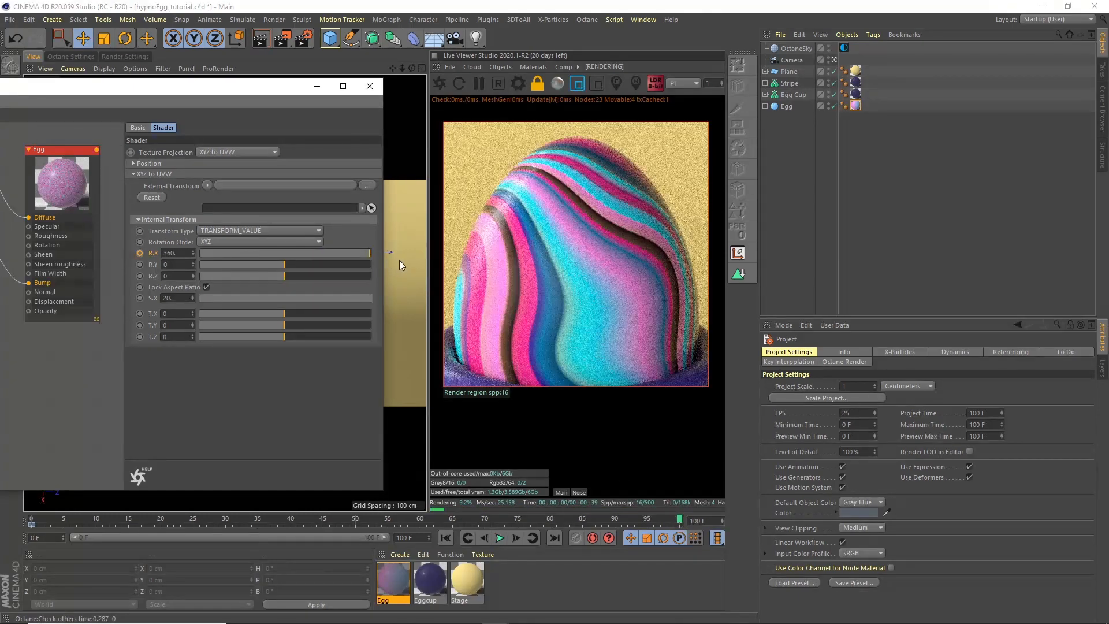
click(141, 253)
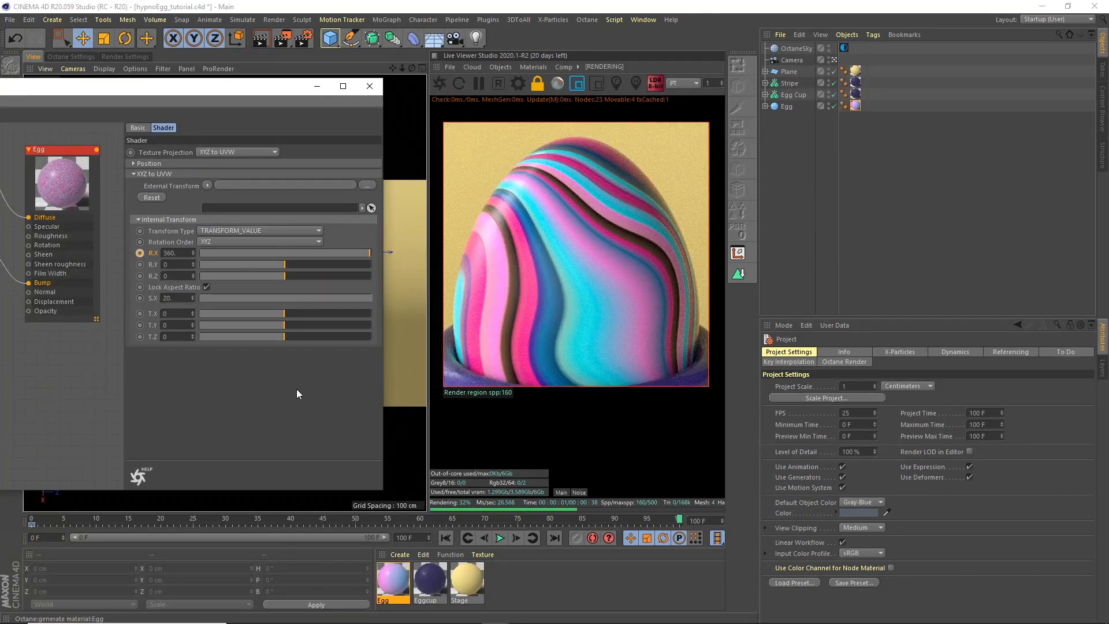
click(500, 537)
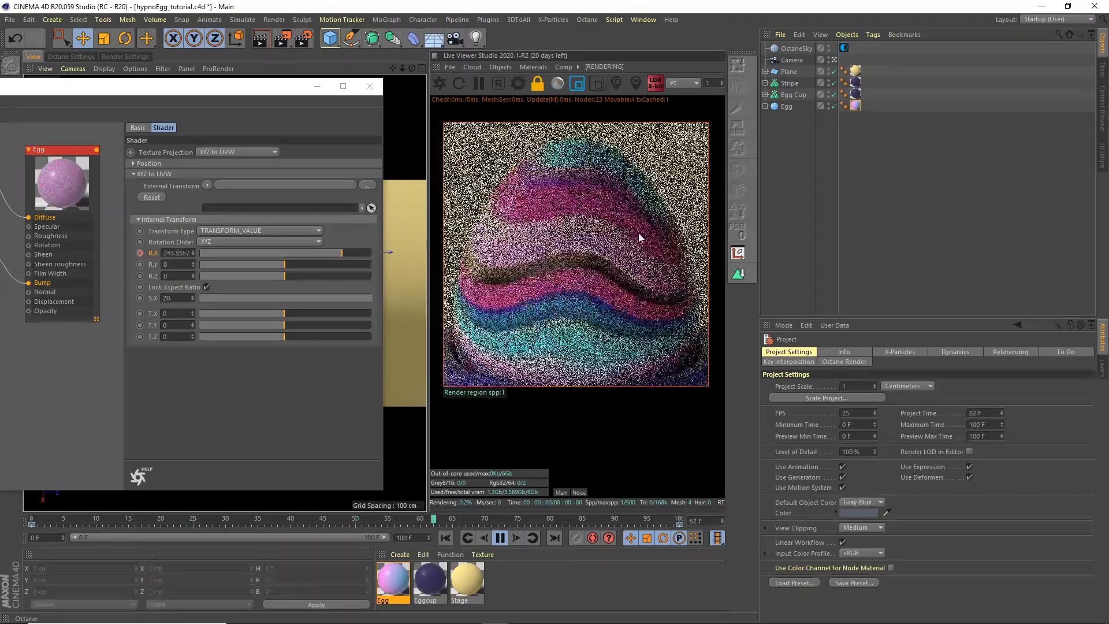
click(501, 538)
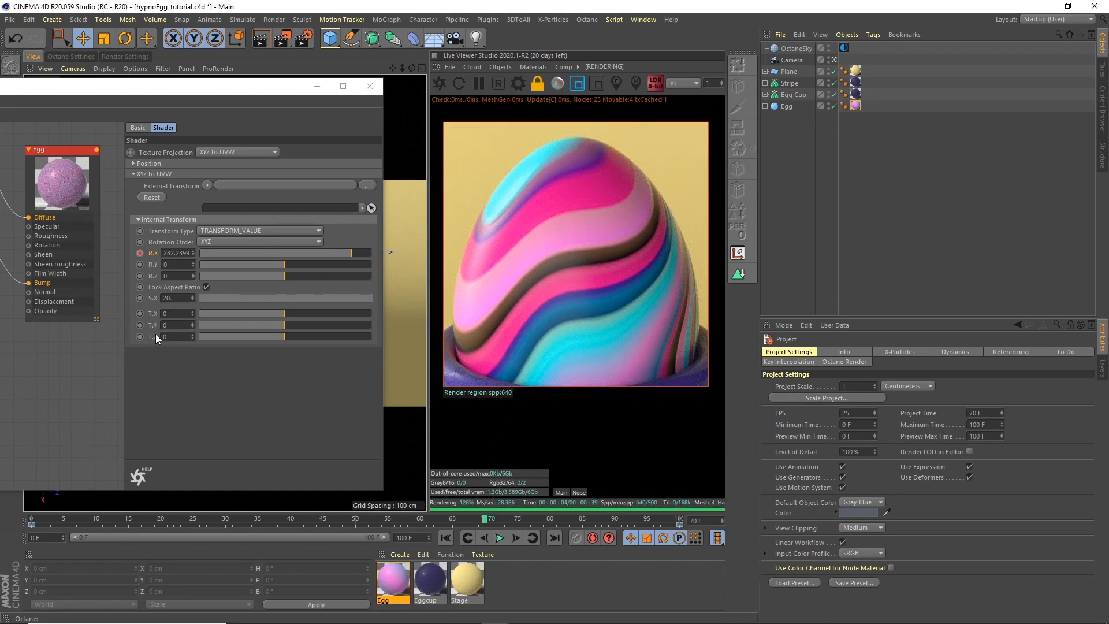
- Set the Texture Projection's T.X translation to -10 and play the animation to check the changed stripe movement
mouse_move(276, 313)
mouse_down()
mouse_move(251, 317)
mouse_move(302, 316)
mouse_move(265, 324)
mouse_up()
double_click(181, 314)
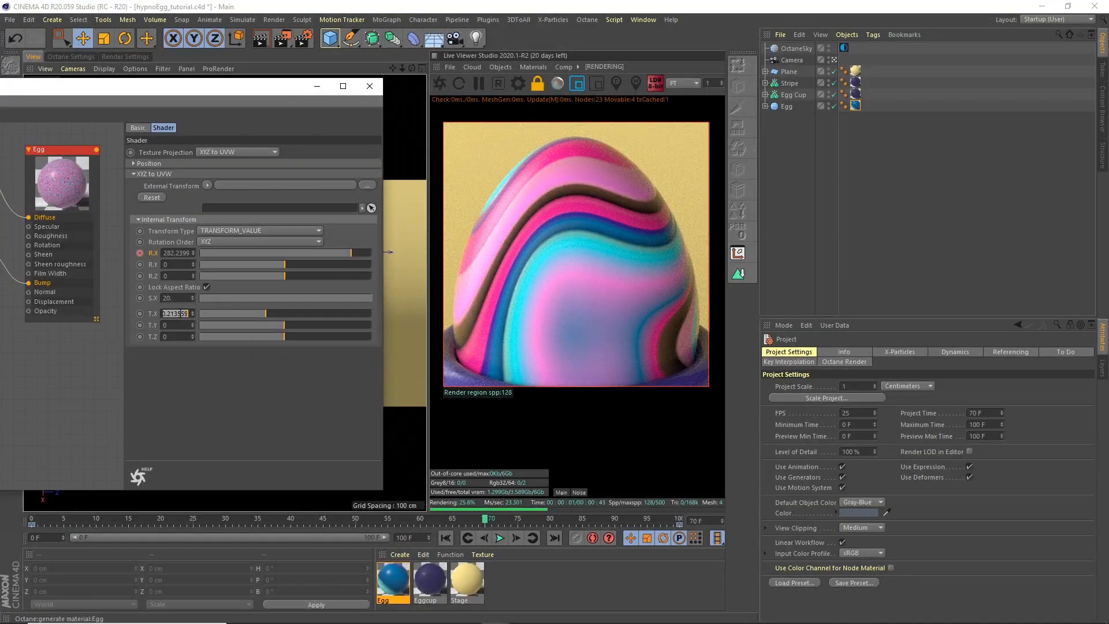
key(Right)
text(-10)
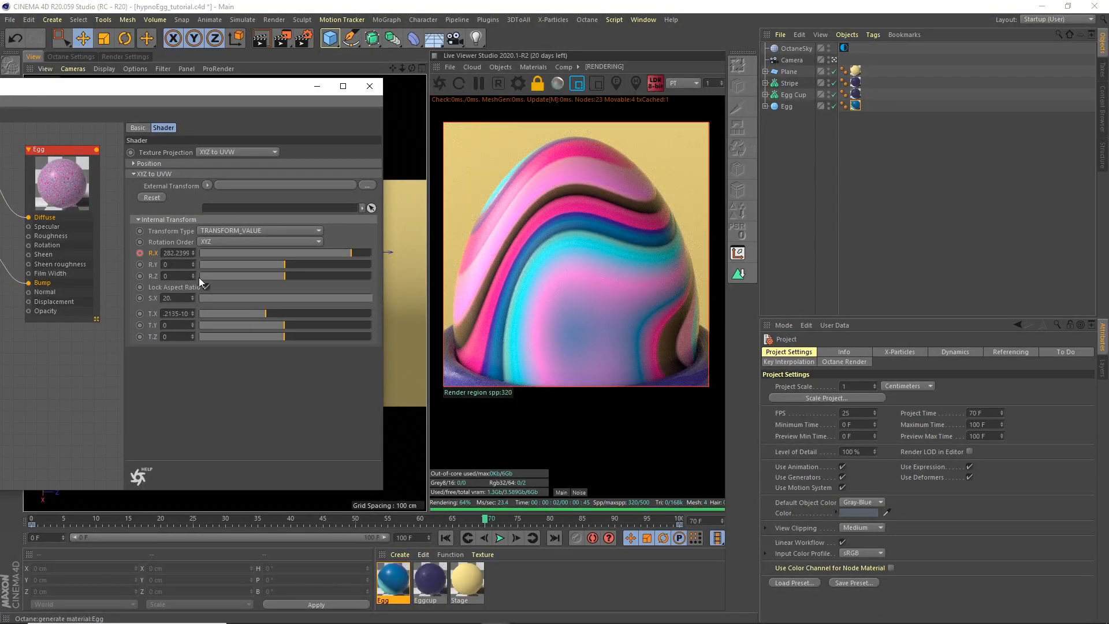
double_click(179, 314)
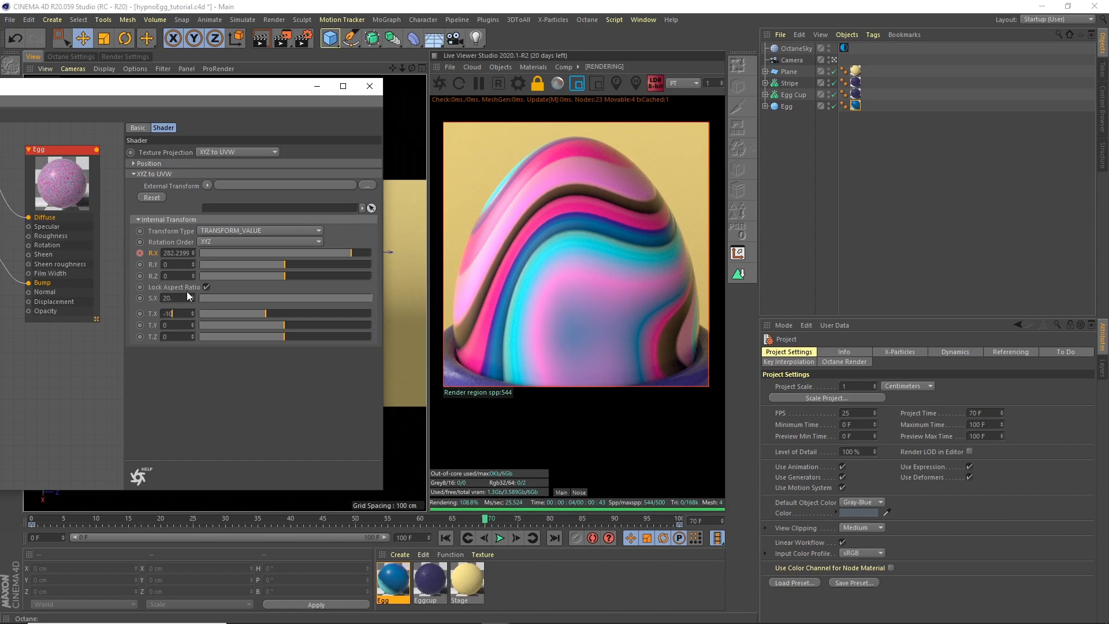
key(Return)
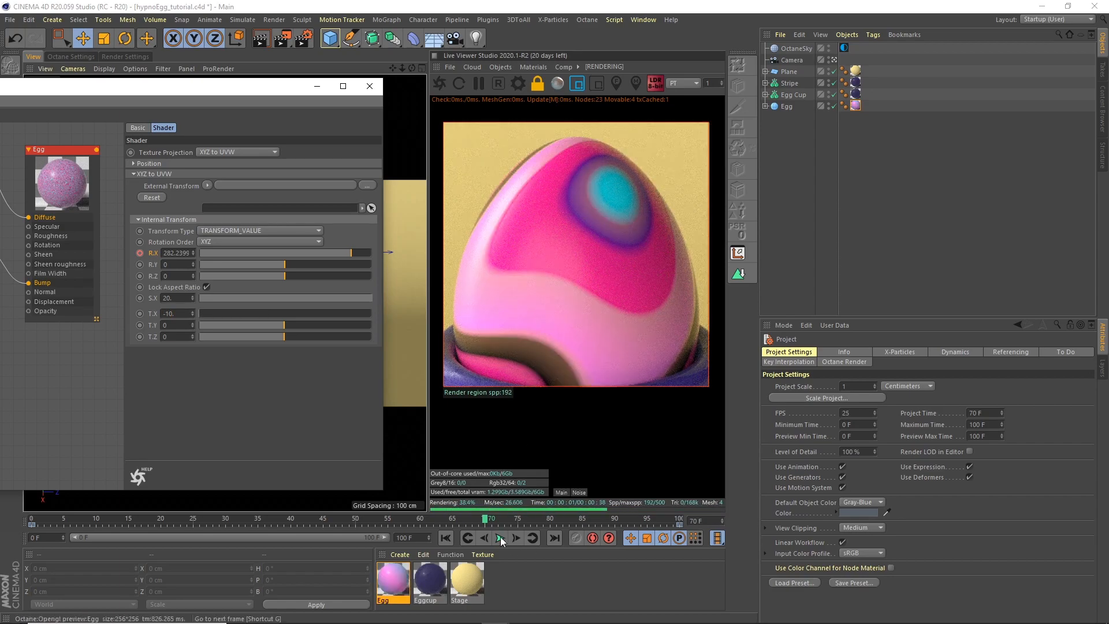
click(501, 538)
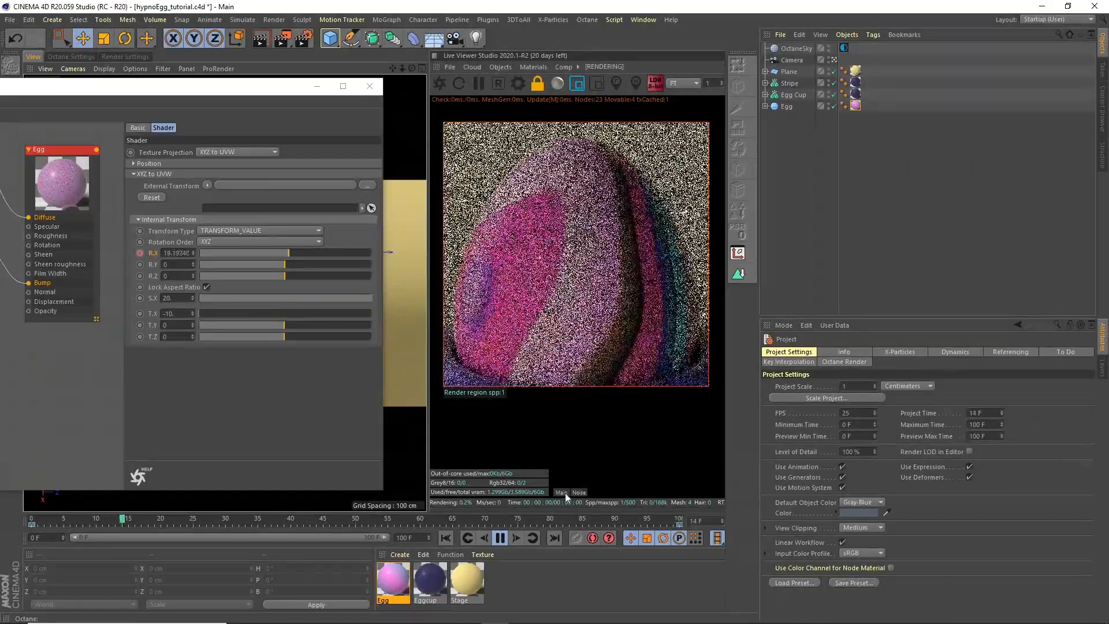
click(501, 538)
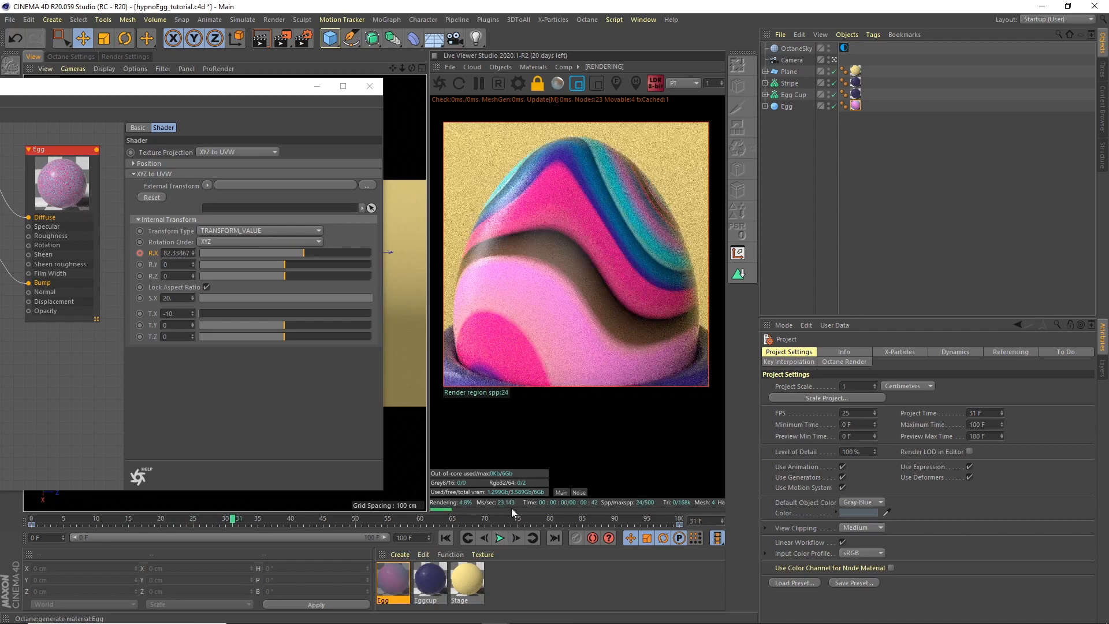
- Make the Texture Projection animation keys linear in the Timeline, close it, and play back the result
click(643, 19)
click(672, 150)
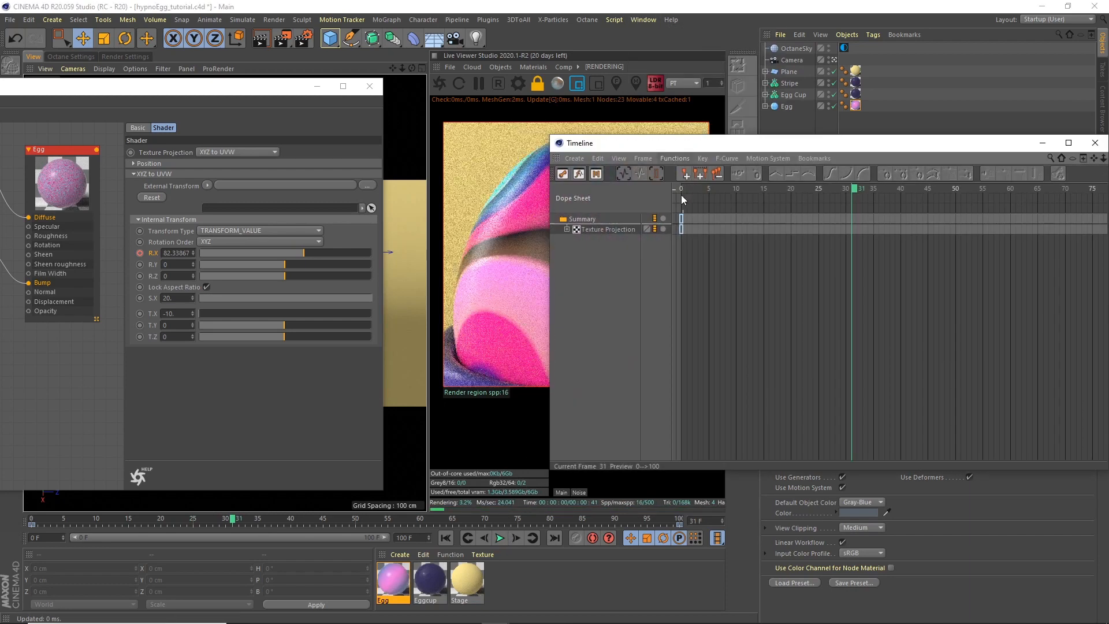
click(591, 228)
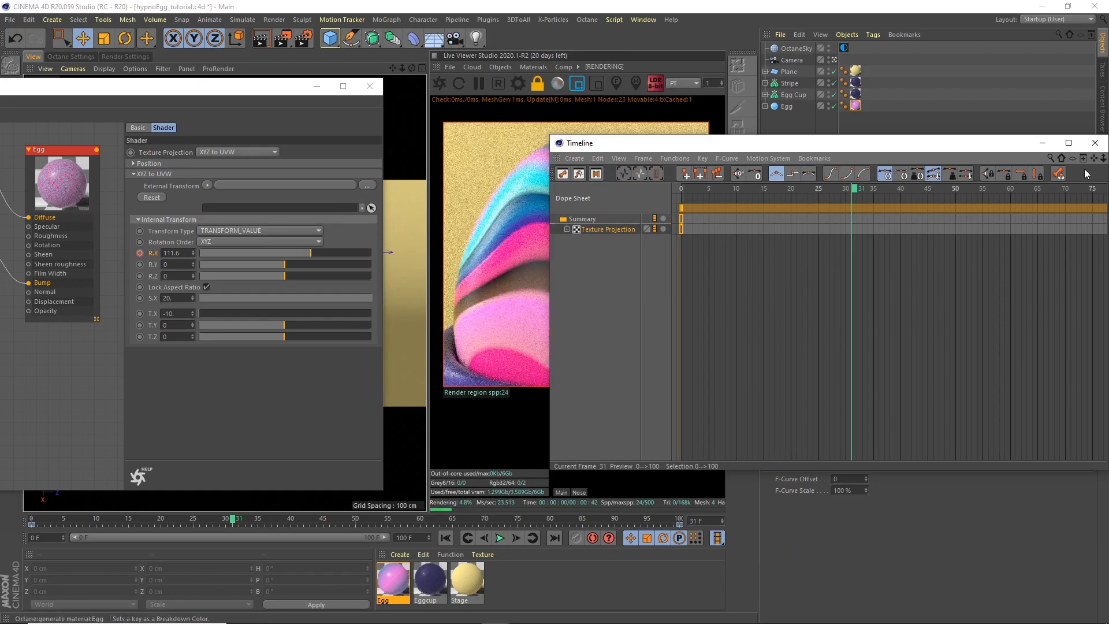
click(1096, 143)
click(501, 538)
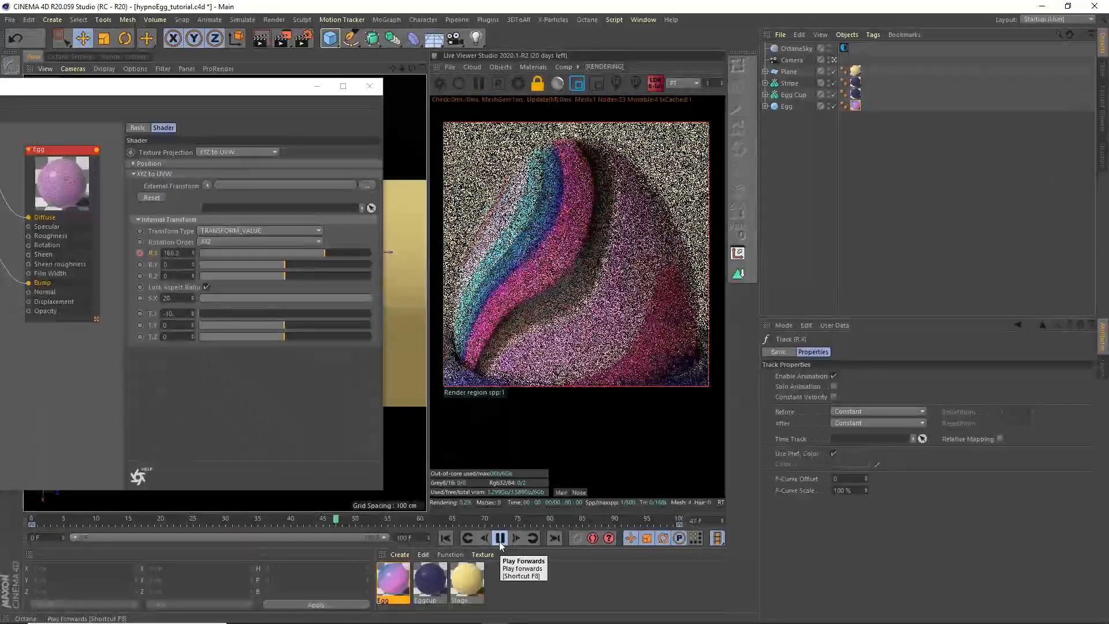
click(500, 539)
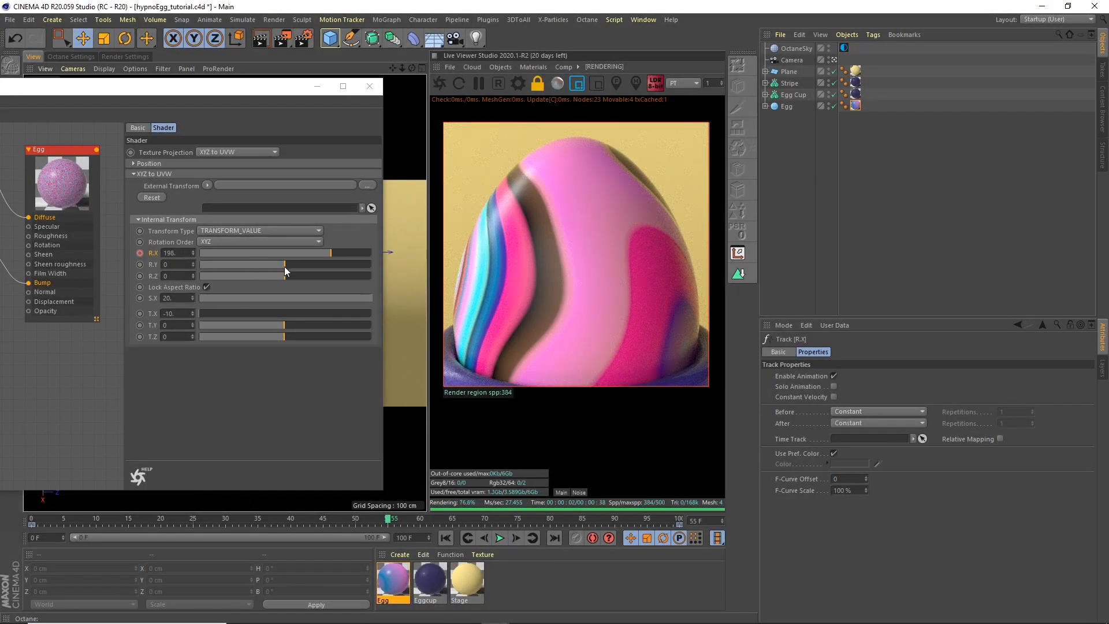
- Try rotating the texture projection about R.Z to about -36.73 and undo the change
drag(284, 265, 290, 267)
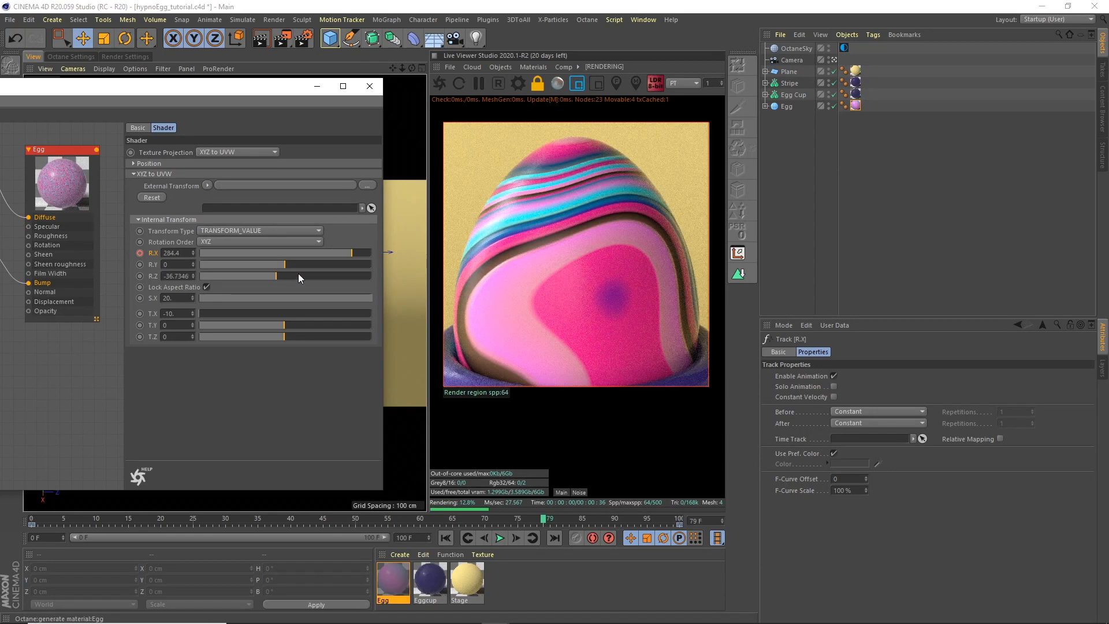
key(ctrl+z)
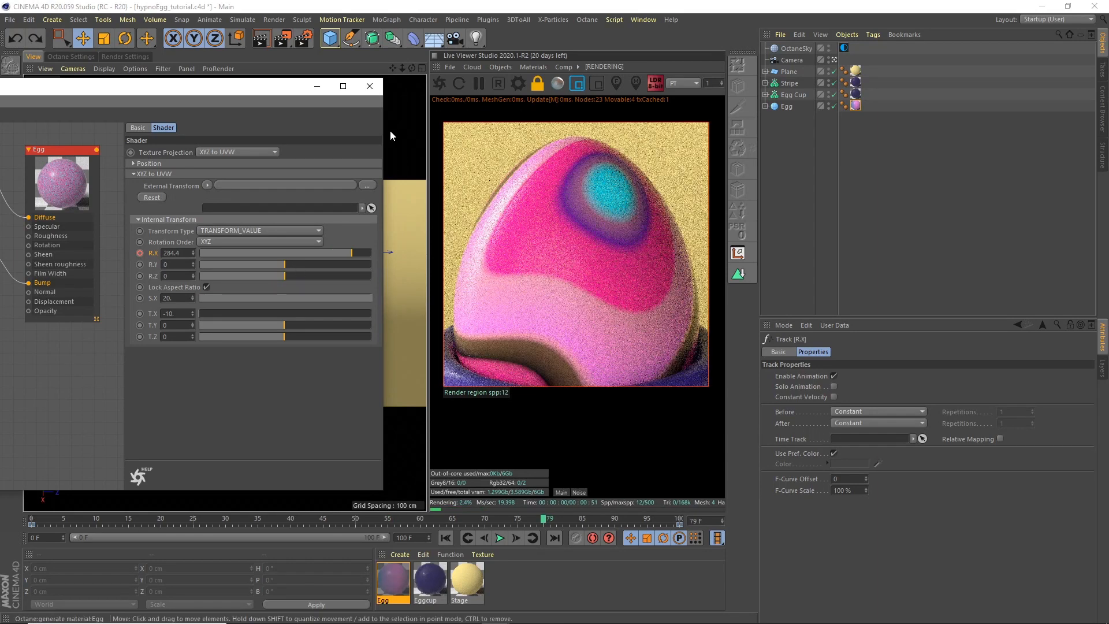
- Close the node editor, rotate the Egg object to a heading of about 42.68°, and play the animation to check the pattern
click(370, 86)
click(785, 107)
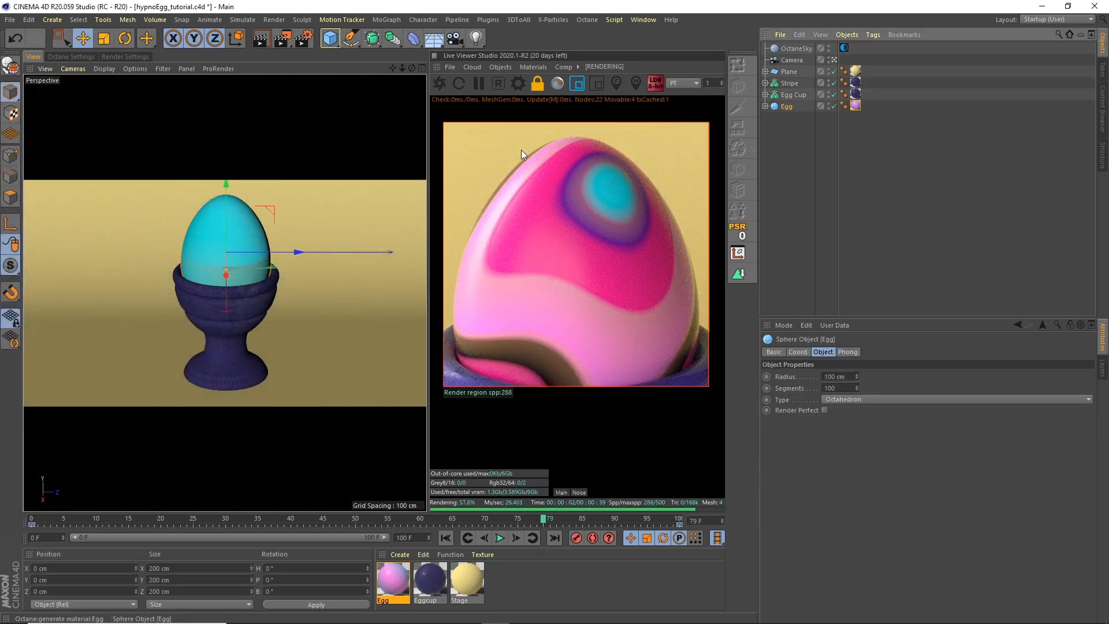
key(r)
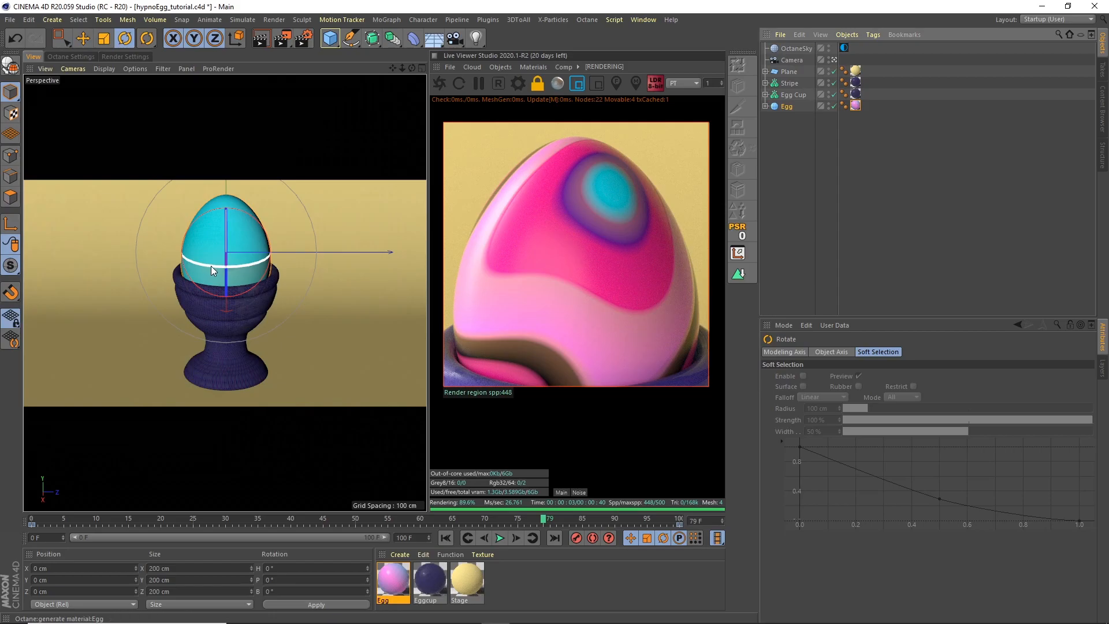
drag(212, 267, 247, 257)
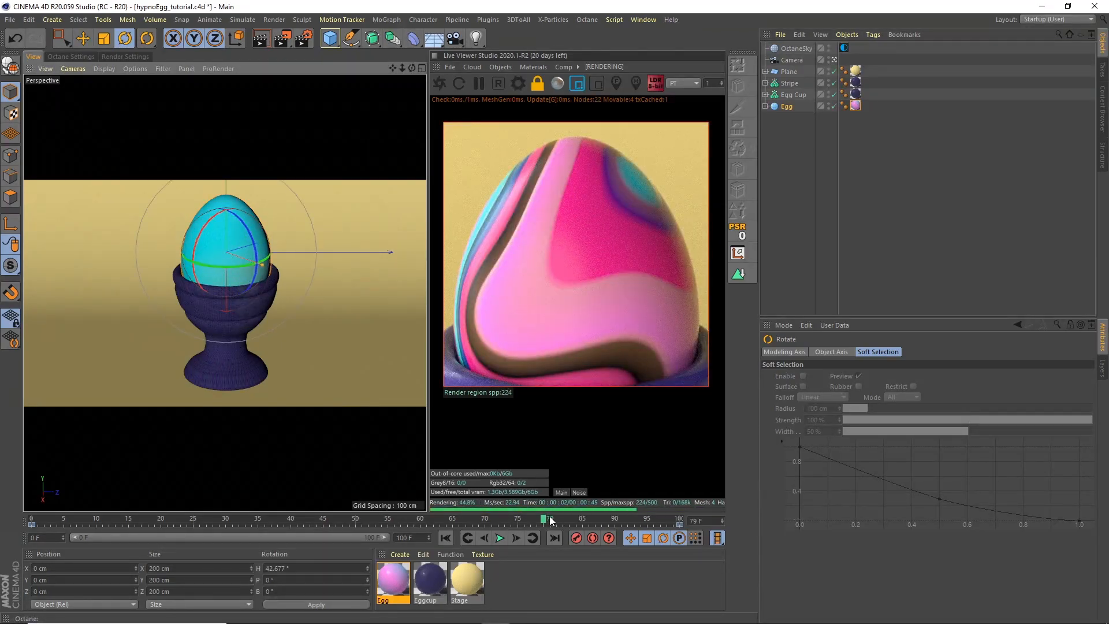
click(501, 538)
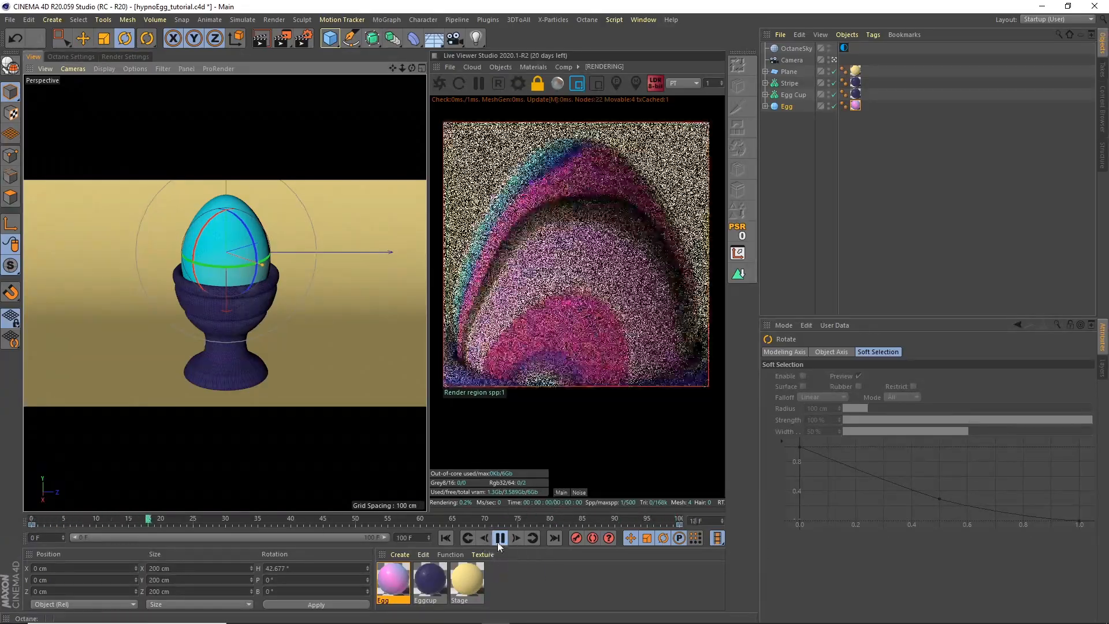
click(501, 537)
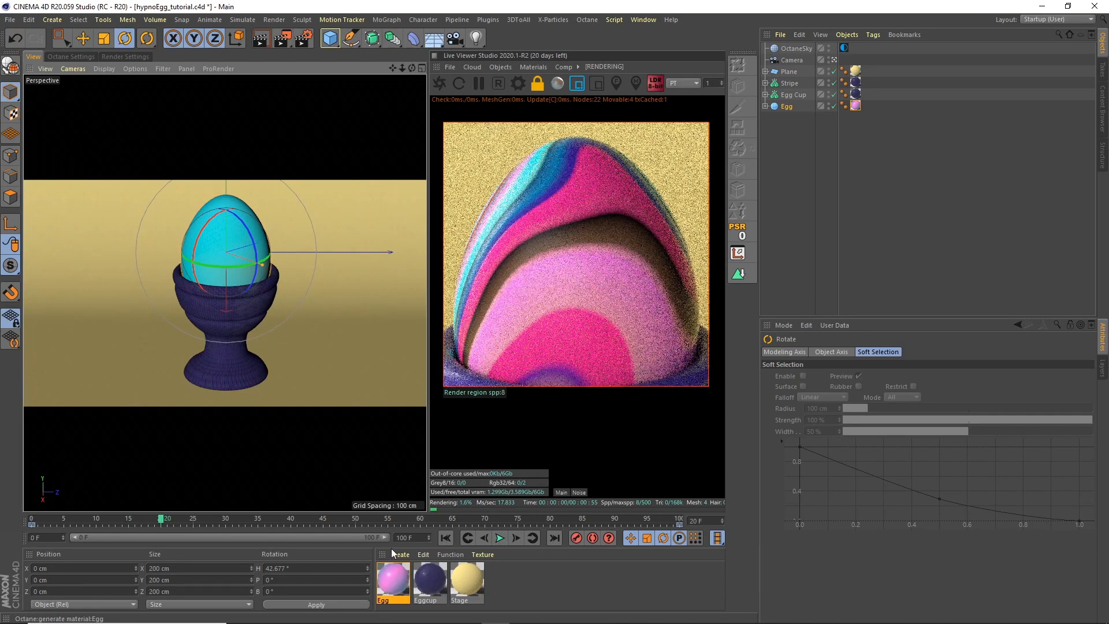
- Open the Egg material in the Octane Node Editor and save the project
double_click(394, 580)
click(202, 226)
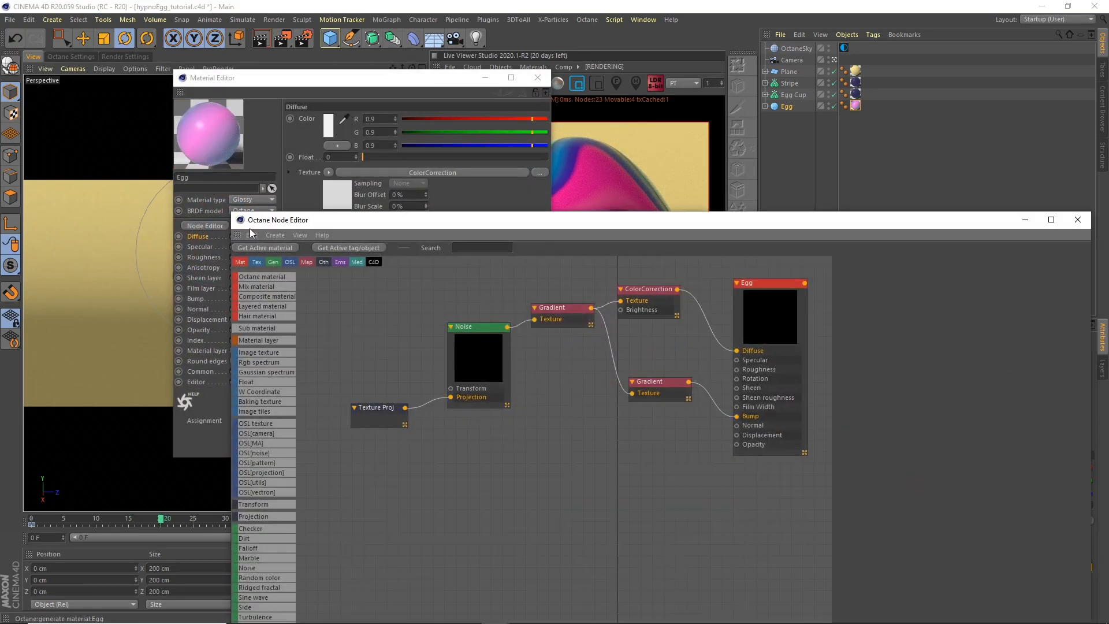
click(10, 20)
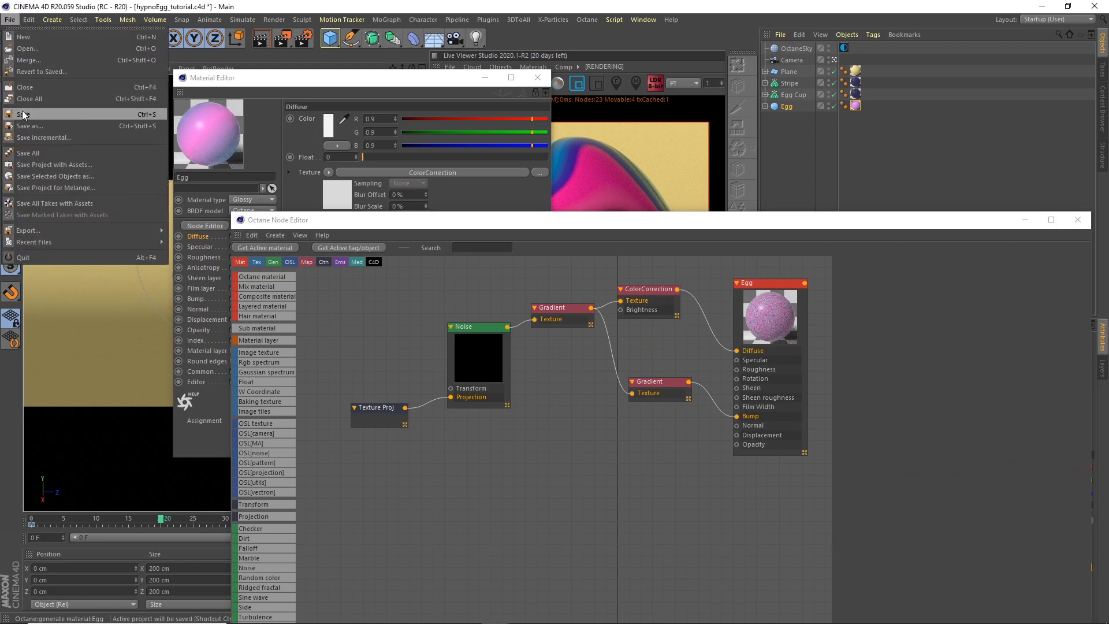
click(28, 114)
- Try the Turbulence type on the Noise node, keeping the egg render in sight
click(491, 327)
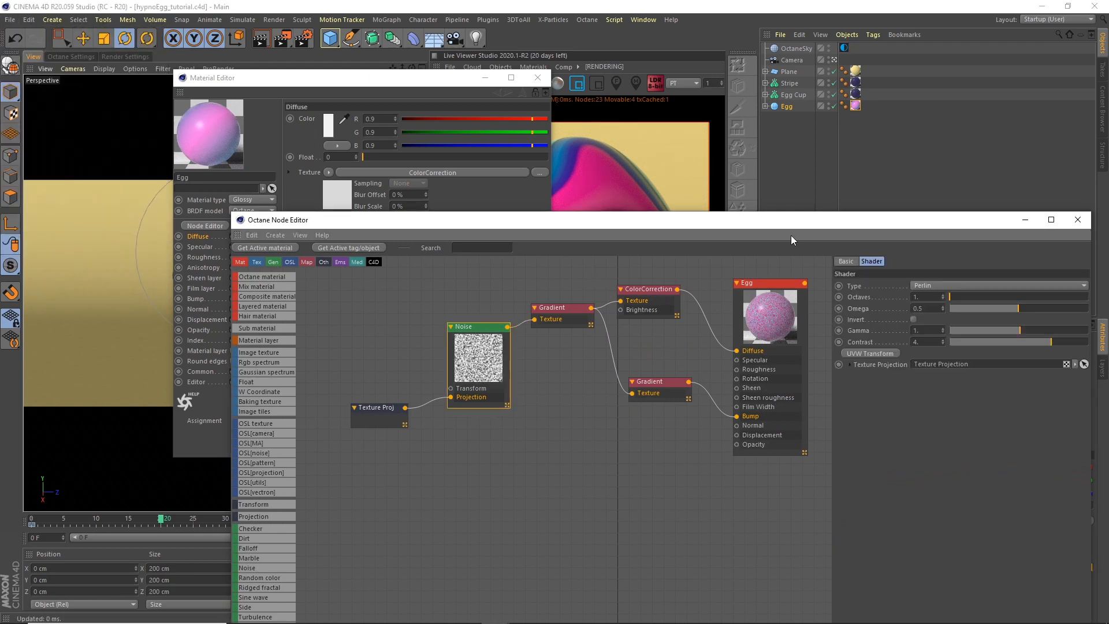
drag(812, 223, 218, 223)
click(538, 78)
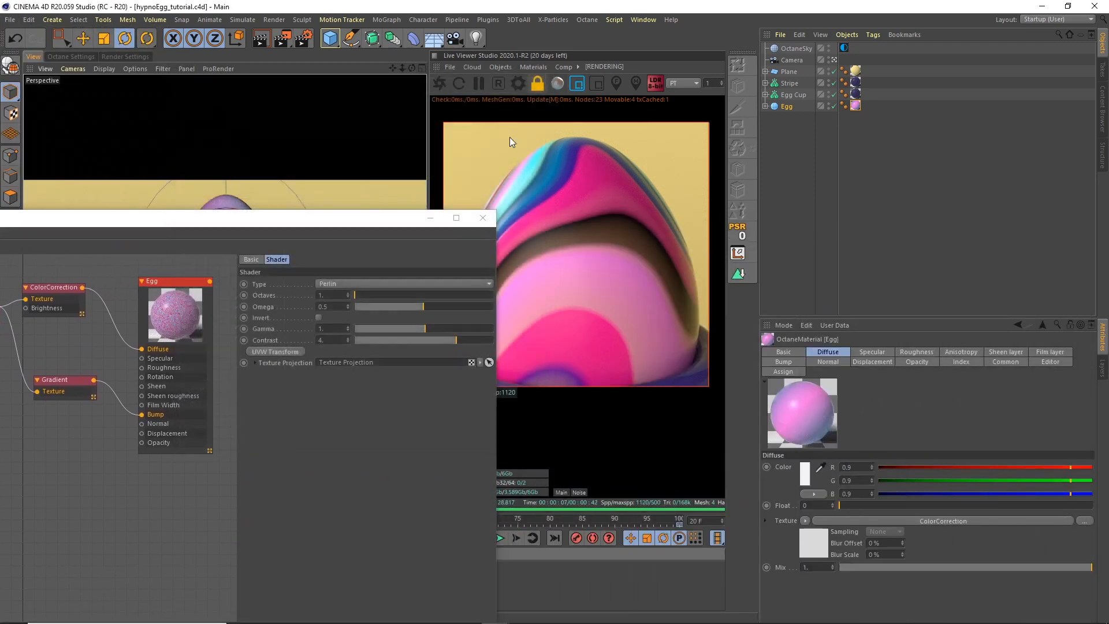
click(362, 285)
click(360, 307)
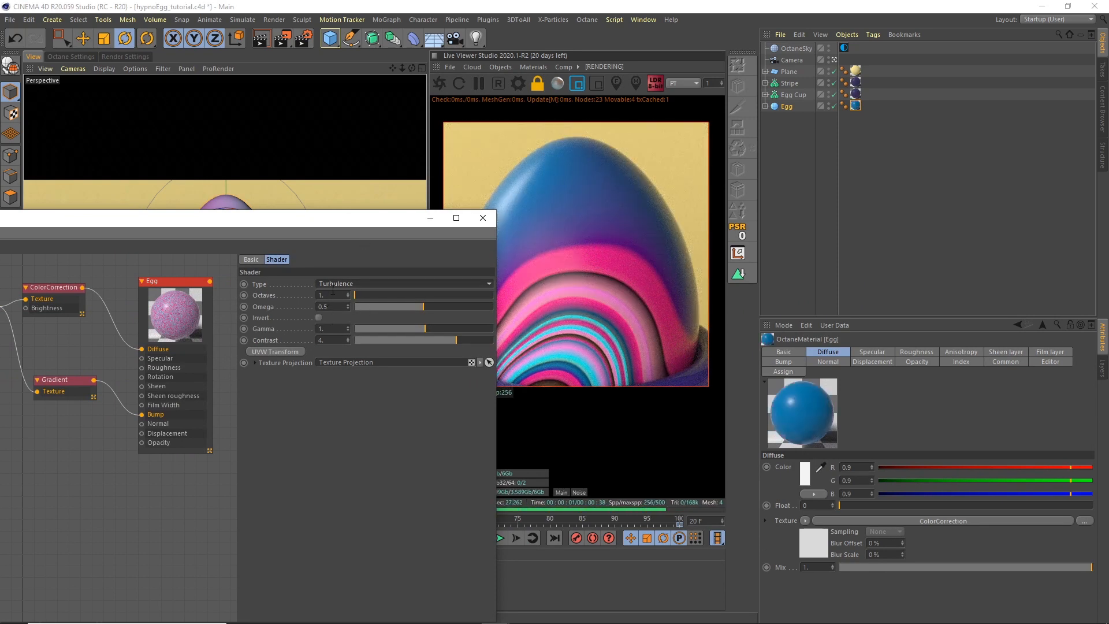
- Try the Circular and Chips noise types on the Noise node and return it to Perlin
drag(395, 223, 269, 179)
click(232, 241)
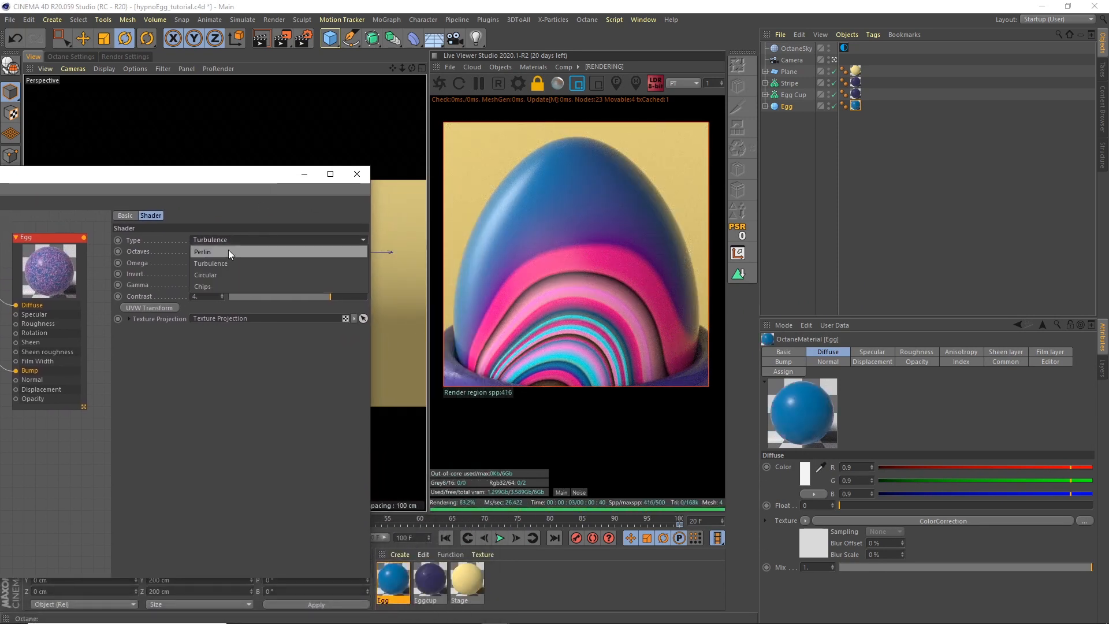
click(231, 275)
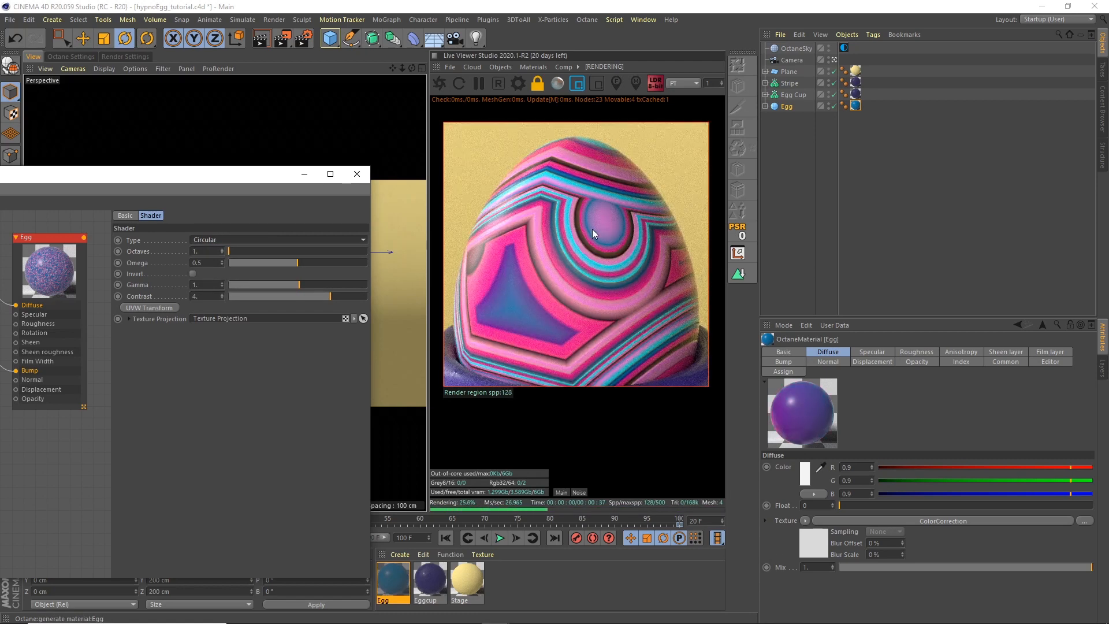
click(213, 241)
click(213, 286)
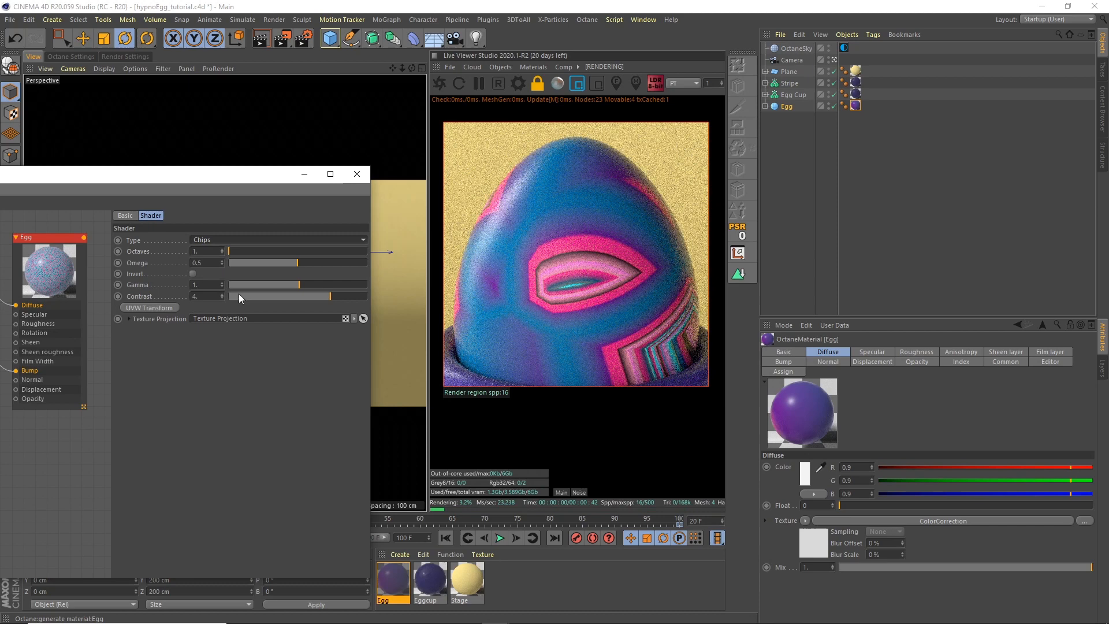
click(217, 242)
click(220, 252)
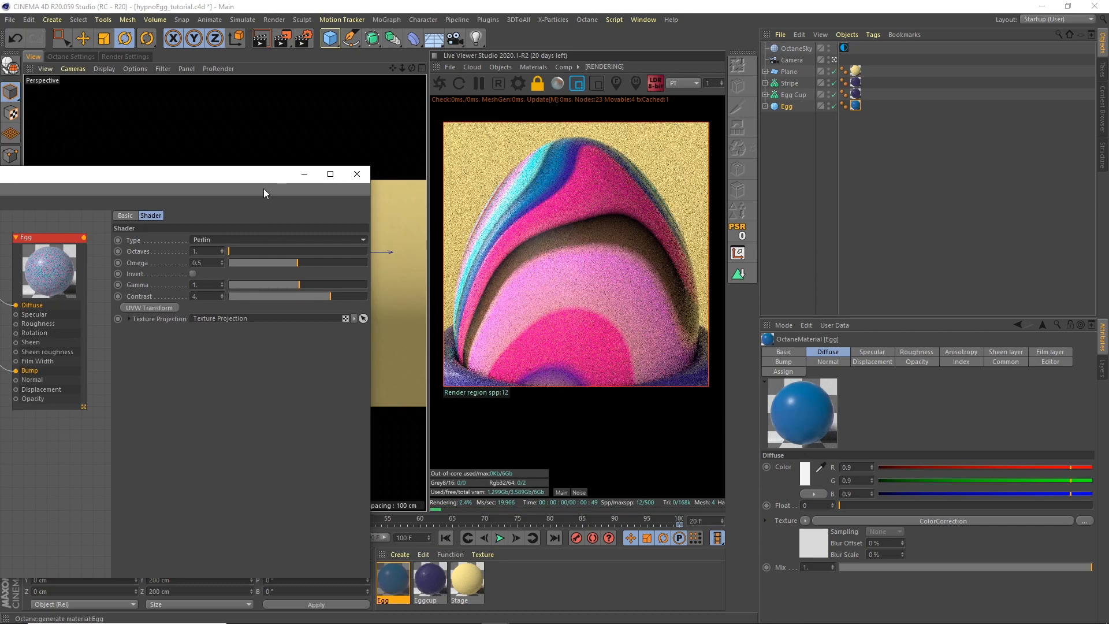
- Try the Turbulence noise type with Gamma about 0.306 and Contrast about 0.176
click(217, 238)
click(218, 263)
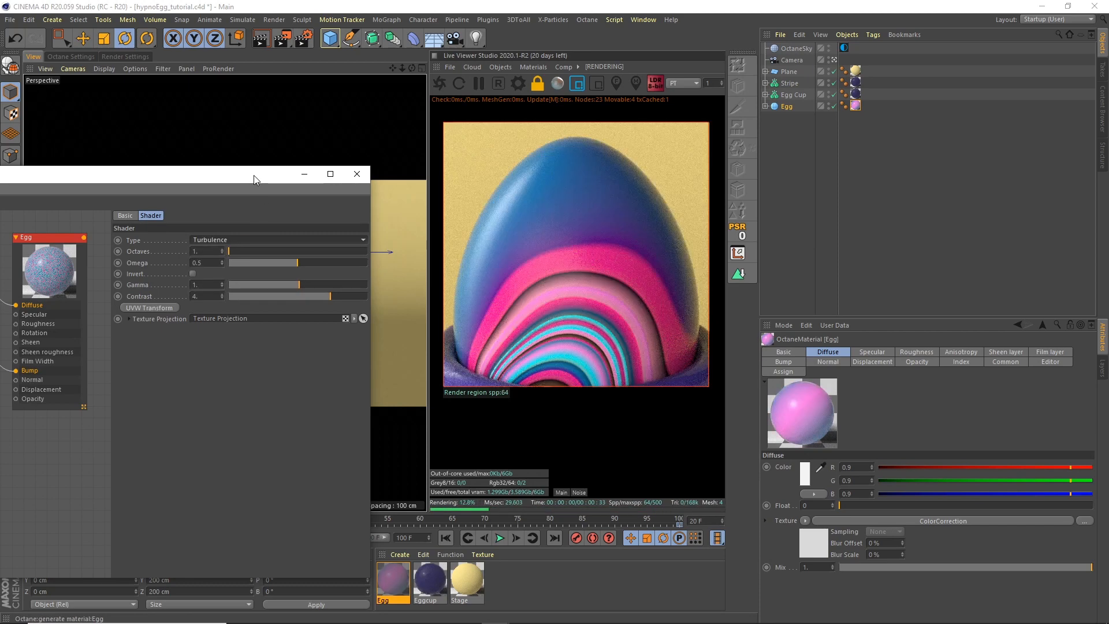
drag(254, 175, 349, 167)
mouse_move(386, 290)
mouse_down()
mouse_move(368, 287)
mouse_move(428, 296)
mouse_move(387, 296)
mouse_move(350, 277)
mouse_move(400, 280)
mouse_move(376, 289)
mouse_up()
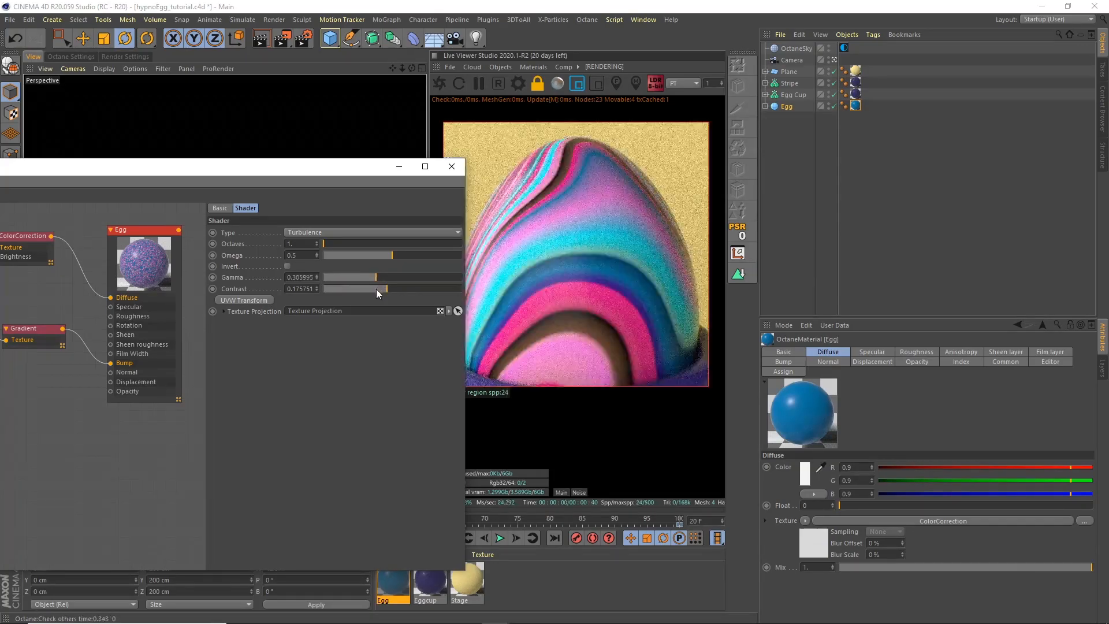
mouse_move(359, 169)
mouse_down()
mouse_move(568, 156)
mouse_move(357, 172)
mouse_up()
- Try the Circular noise type with Gamma about 0.144
click(379, 236)
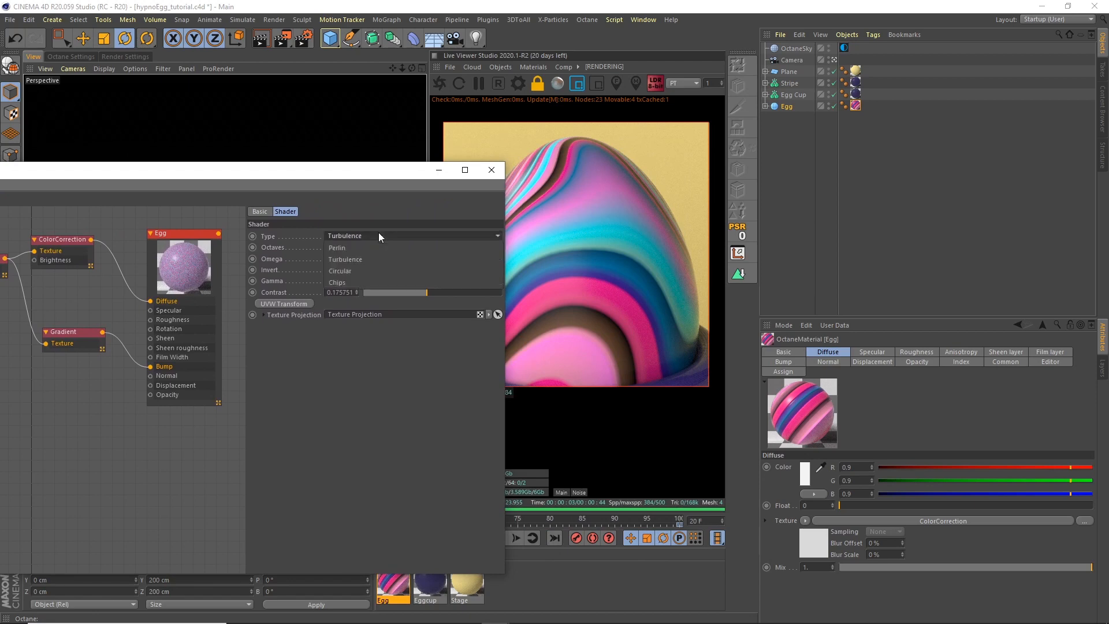
click(359, 271)
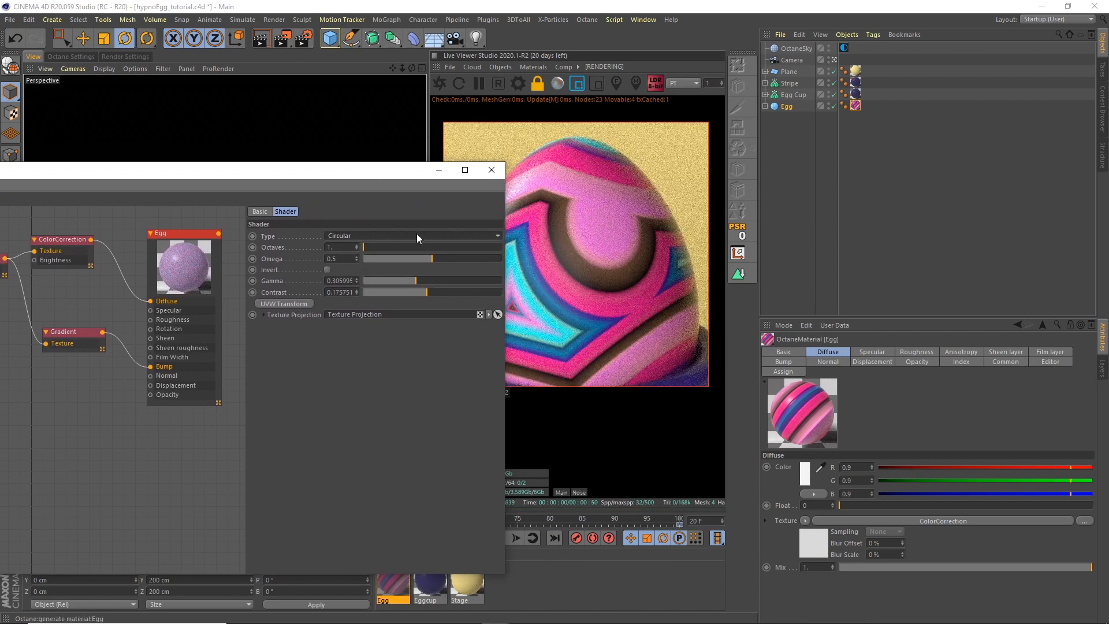
mouse_move(407, 283)
mouse_down()
mouse_move(456, 282)
mouse_move(431, 290)
mouse_move(403, 280)
mouse_up()
mouse_move(412, 170)
mouse_down()
mouse_move(259, 181)
mouse_move(419, 152)
mouse_up()
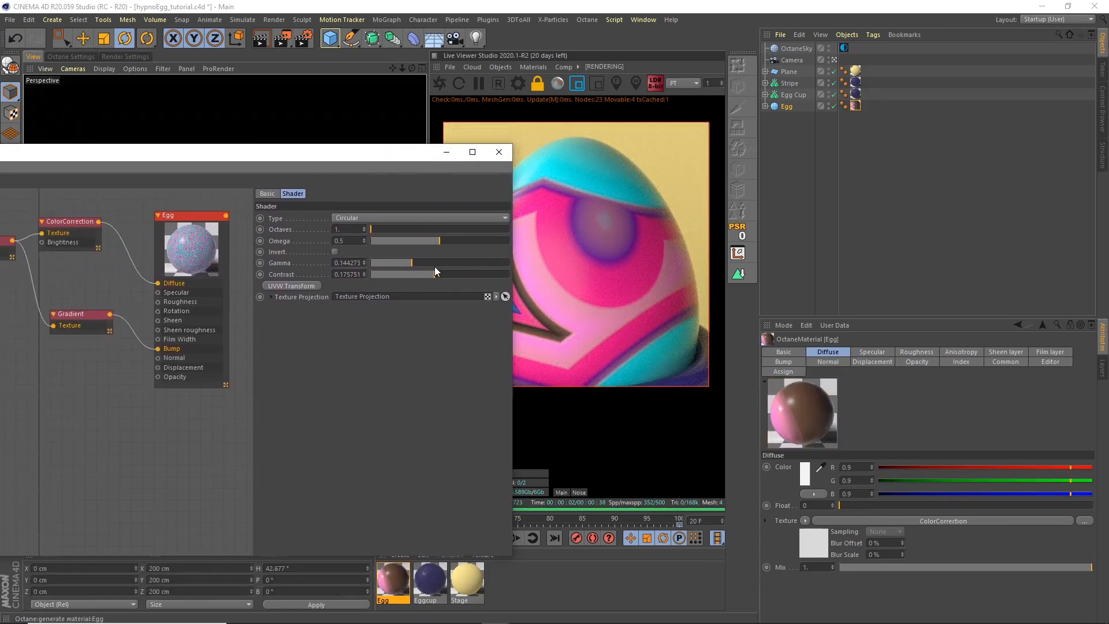
- Undo the Noise node experiments back to the Perlin type and close the node editor
key(ctrl+z)
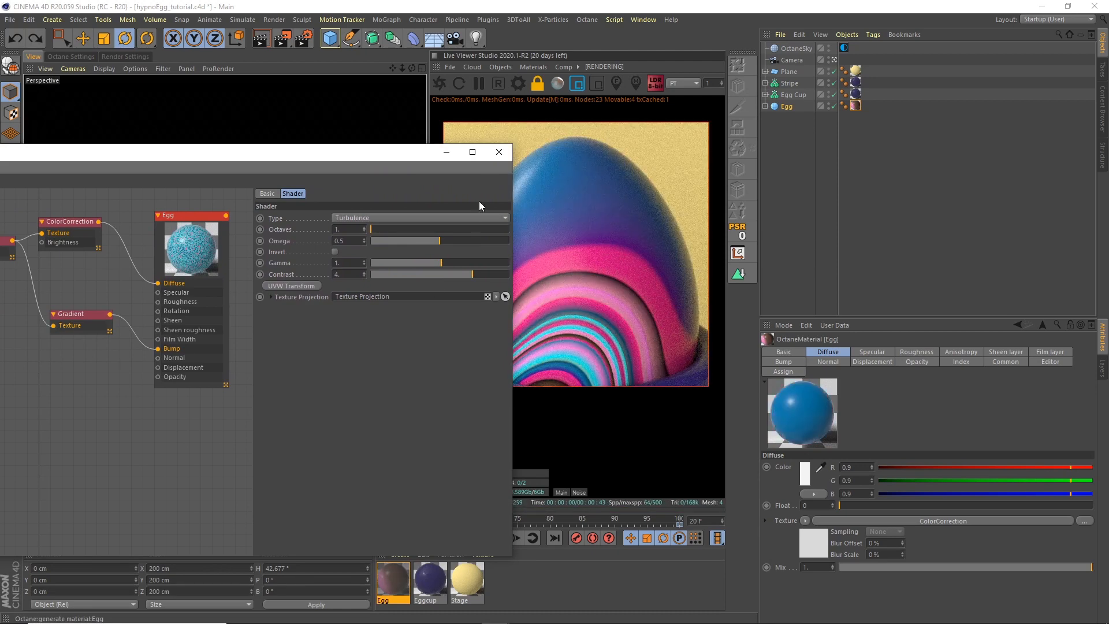
key(ctrl+z)
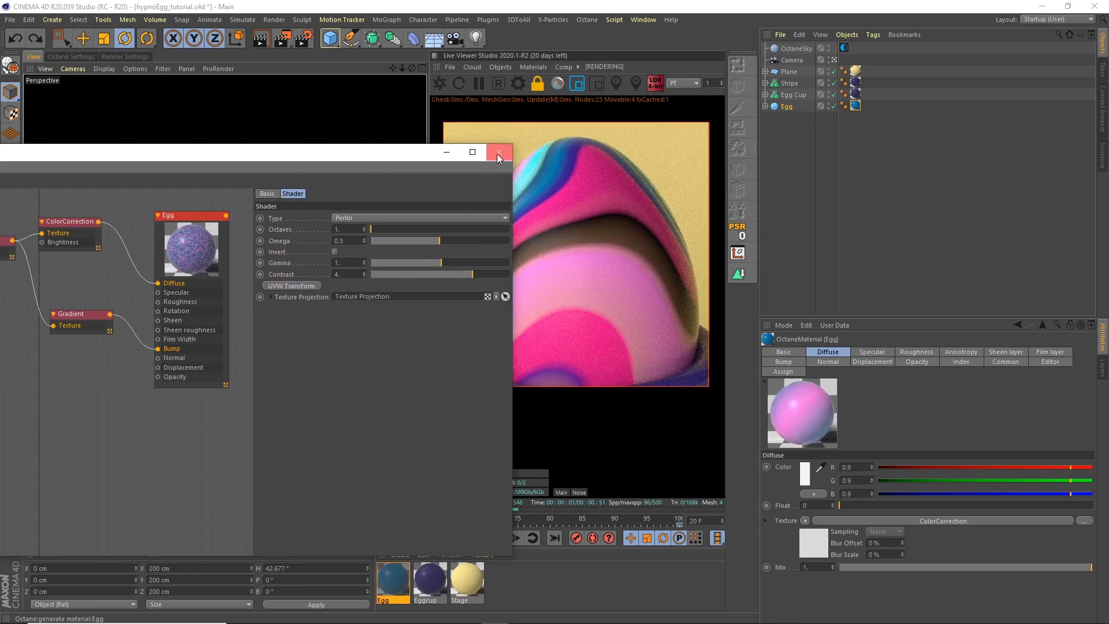
click(500, 152)
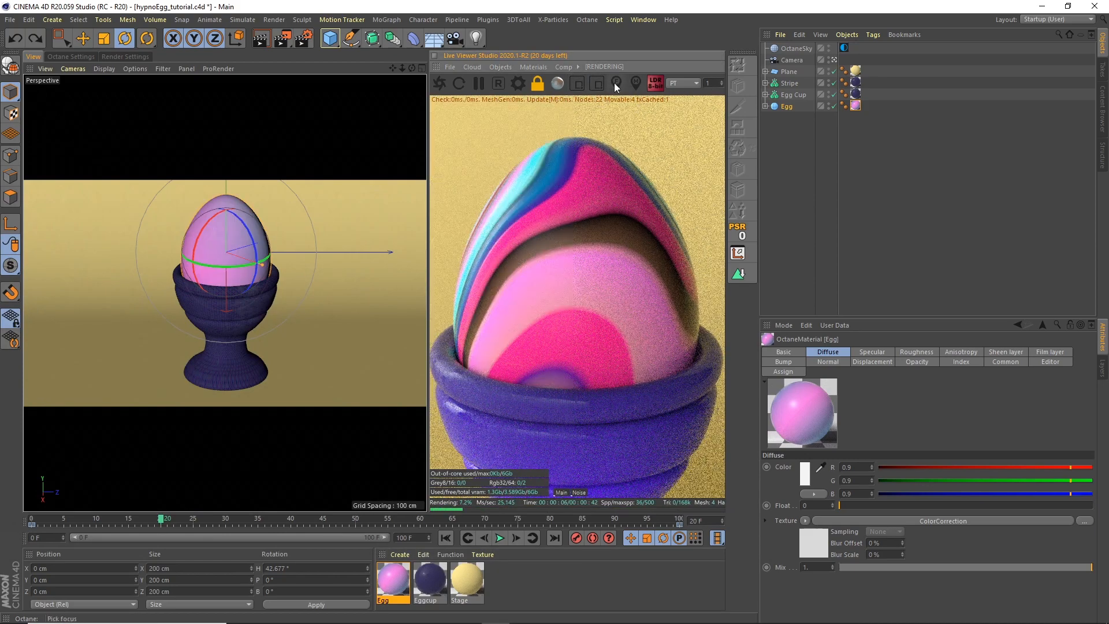
- Set the Live Viewer's resolution scale to 0.5 and widen the Live Viewer to show the whole egg cup
text(0.5)
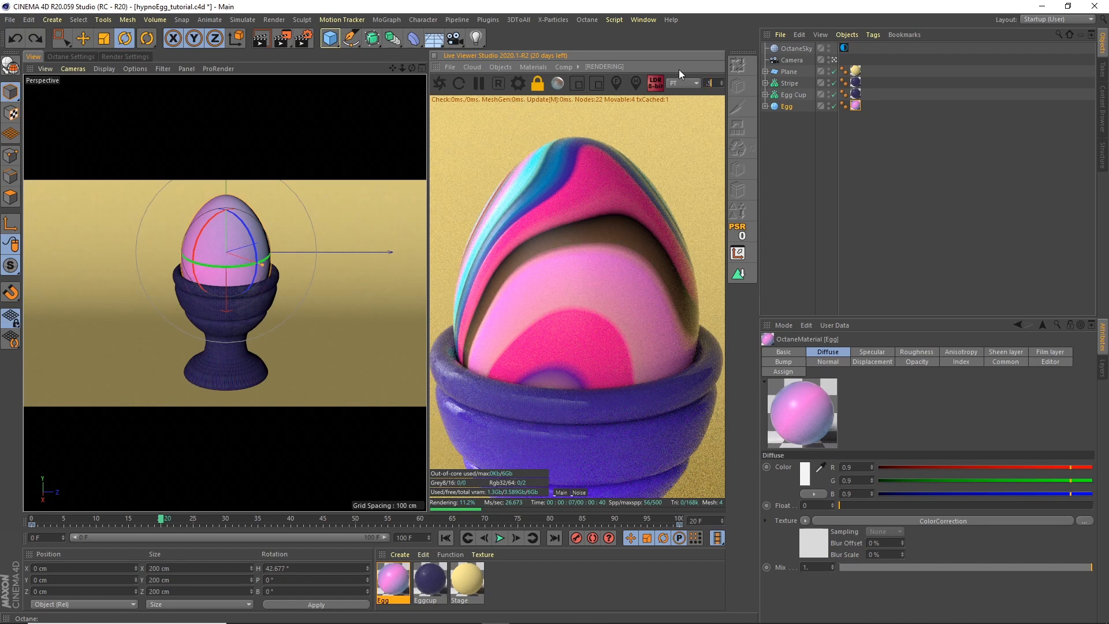
key(Return)
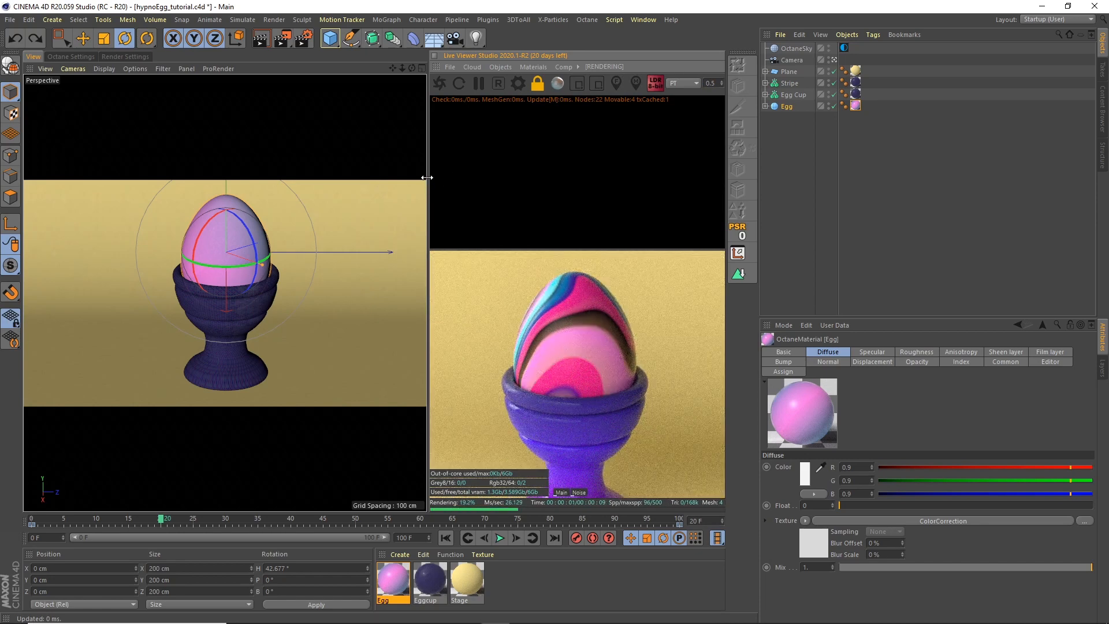
drag(426, 182, 264, 188)
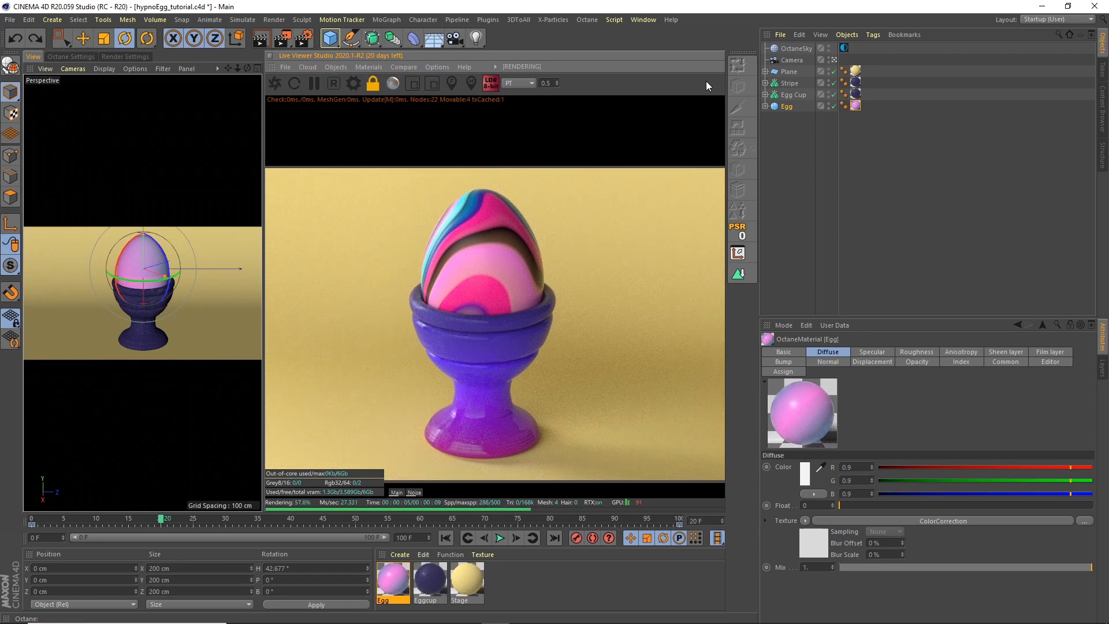
- Add an OctaneCameraTag to the Camera and orbit its view slightly around the egg
click(792, 60)
click(872, 35)
mouse_move(899, 51)
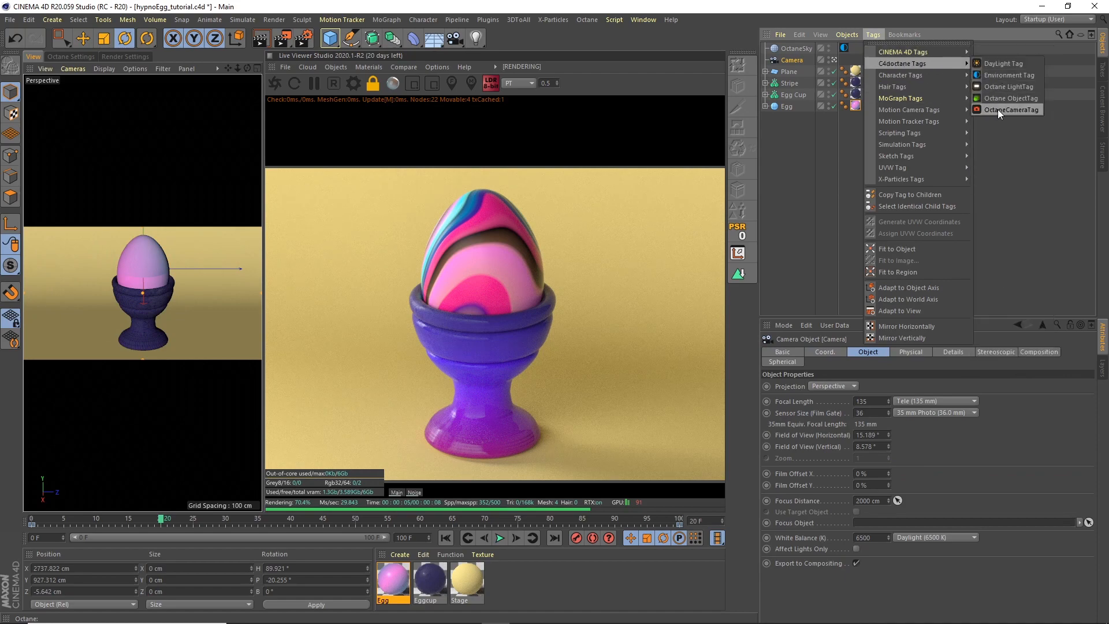
click(997, 110)
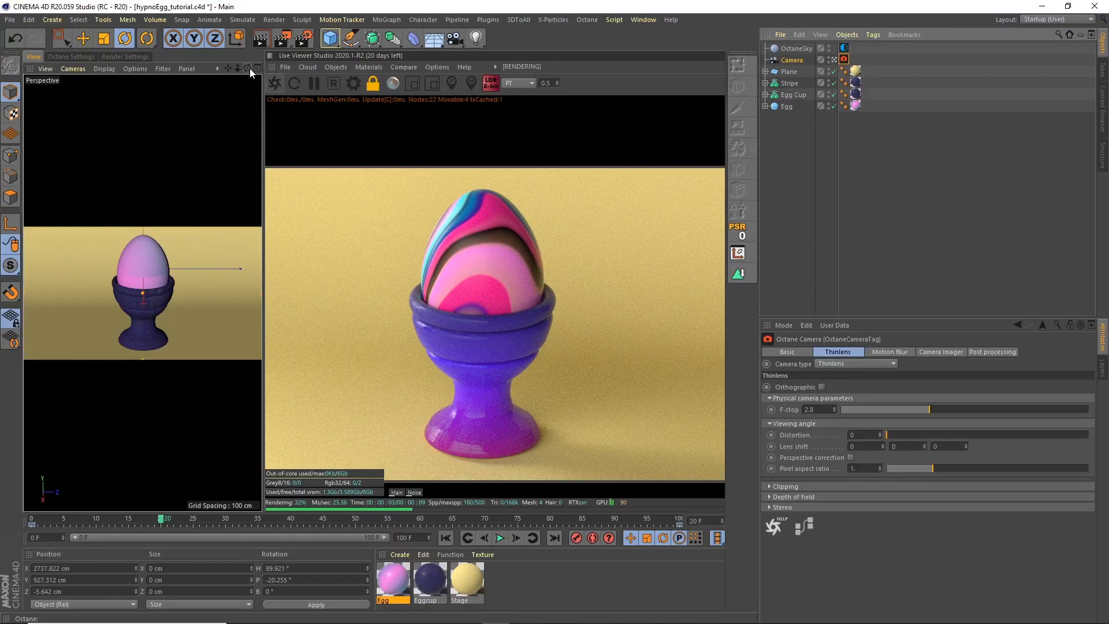
mouse_move(249, 67)
mouse_down()
mouse_move(247, 85)
mouse_move(243, 70)
mouse_move(230, 73)
mouse_up()
click(794, 158)
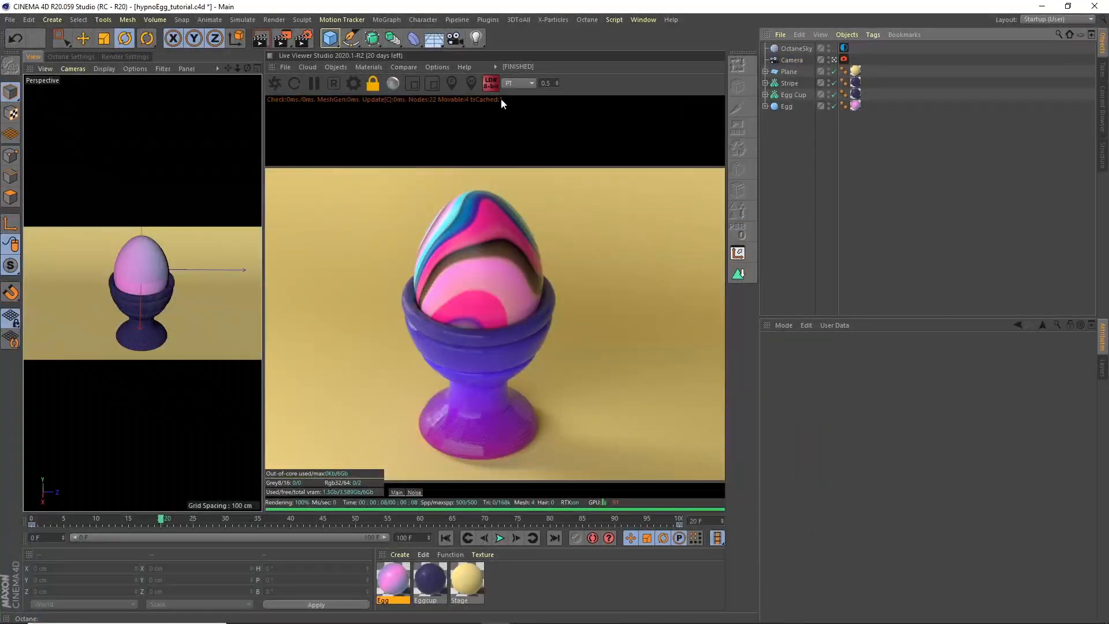
- Add a targeted Octane area light and move it to about X 516.6, Y 857, Z 557.2 cm
click(333, 67)
mouse_move(370, 115)
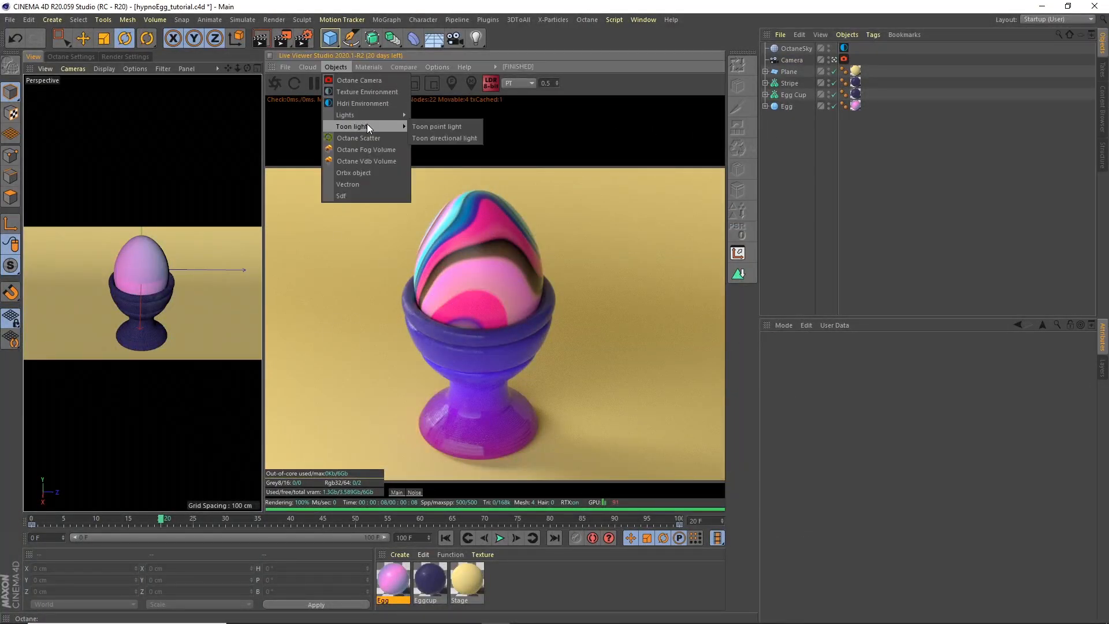
click(442, 153)
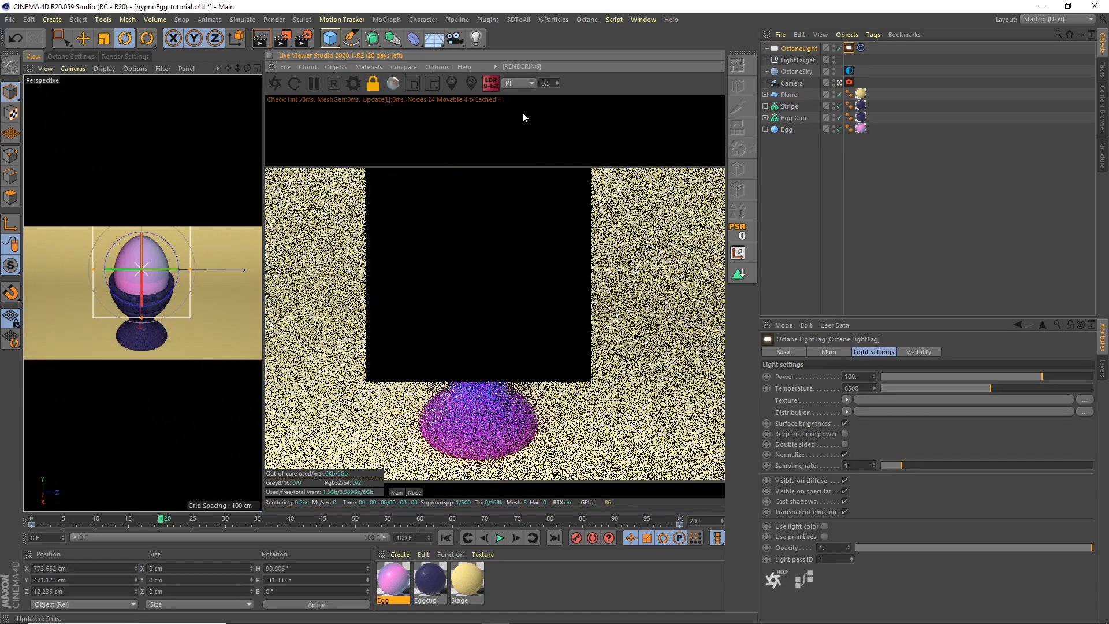
click(793, 49)
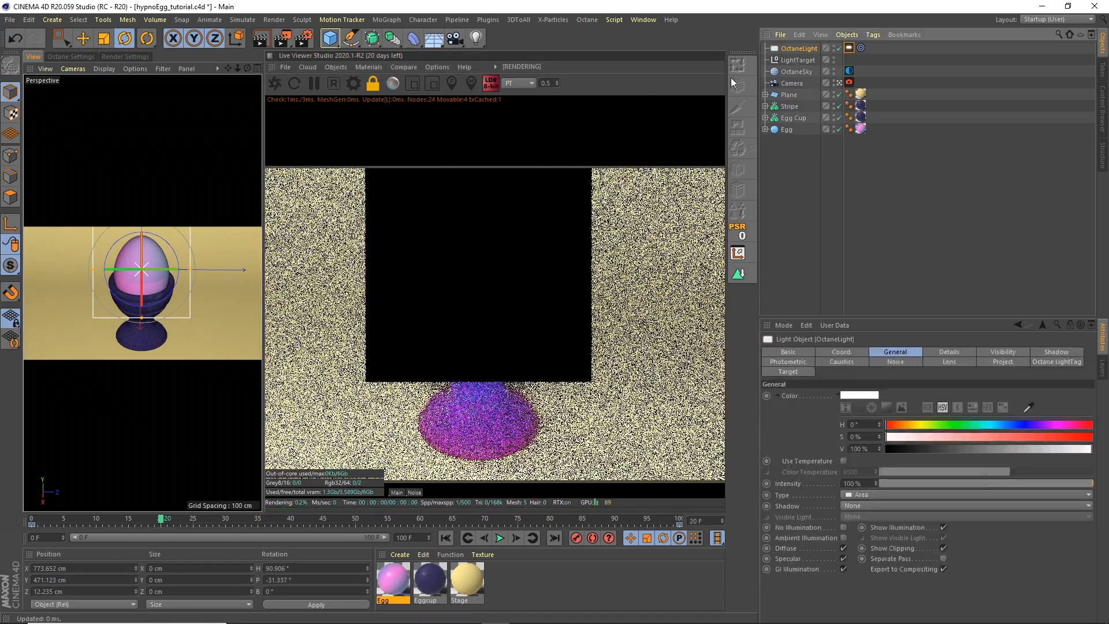
key(e)
drag(63, 278, 632, 67)
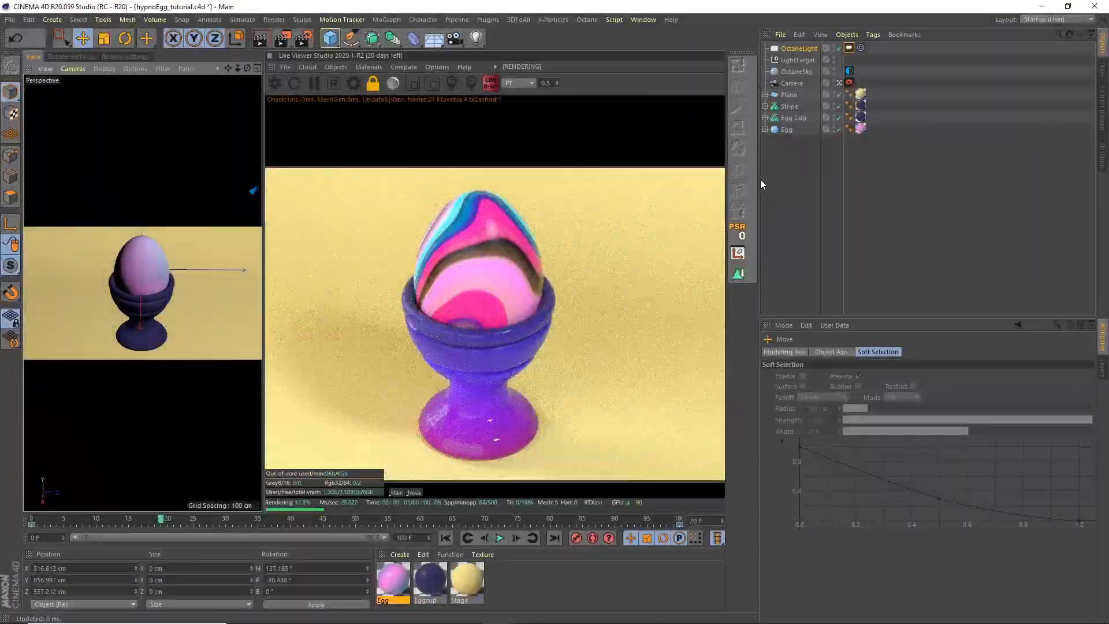
- Set the OctaneLight's Power to about 9.76 in its light tag
click(848, 48)
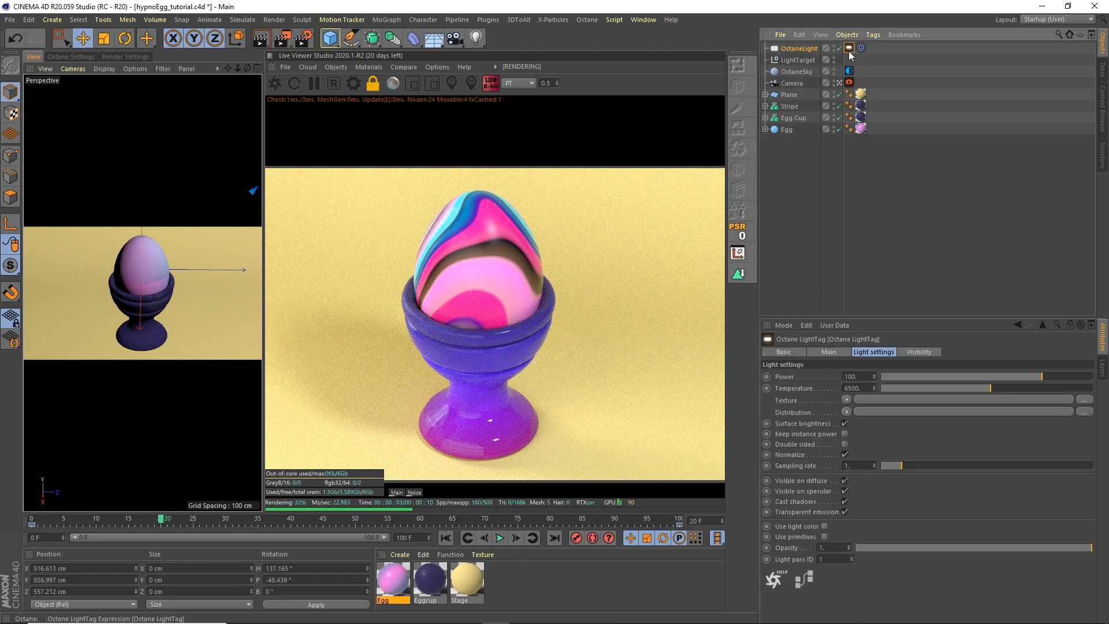
drag(1024, 376, 1015, 376)
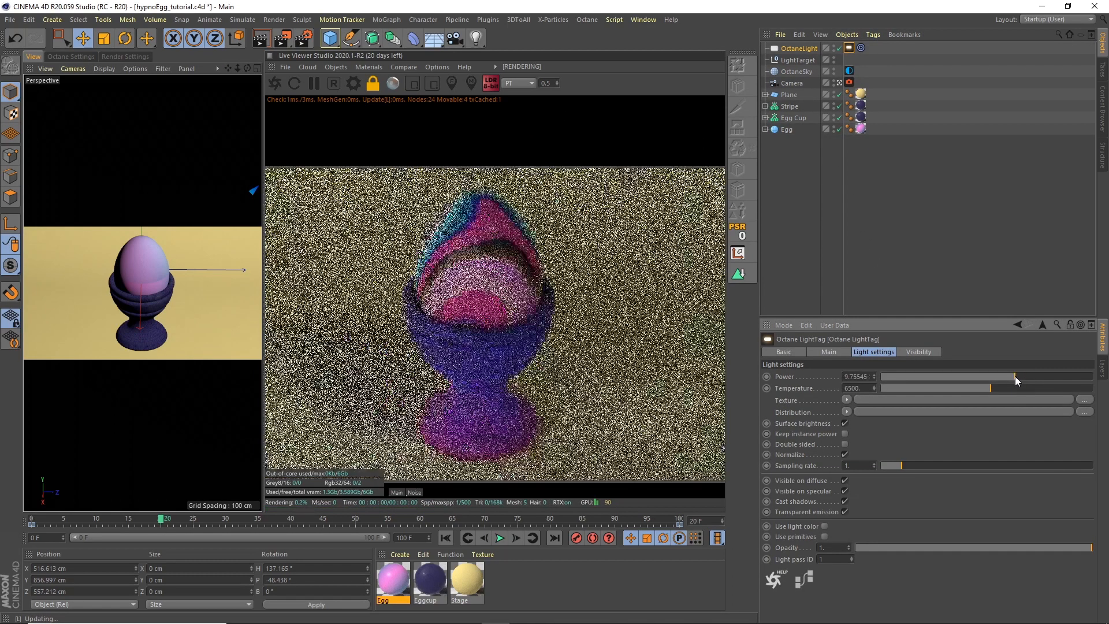
- Switch to a widened four-view layout and raise the OctaneLight's Power to about 25
key(t)
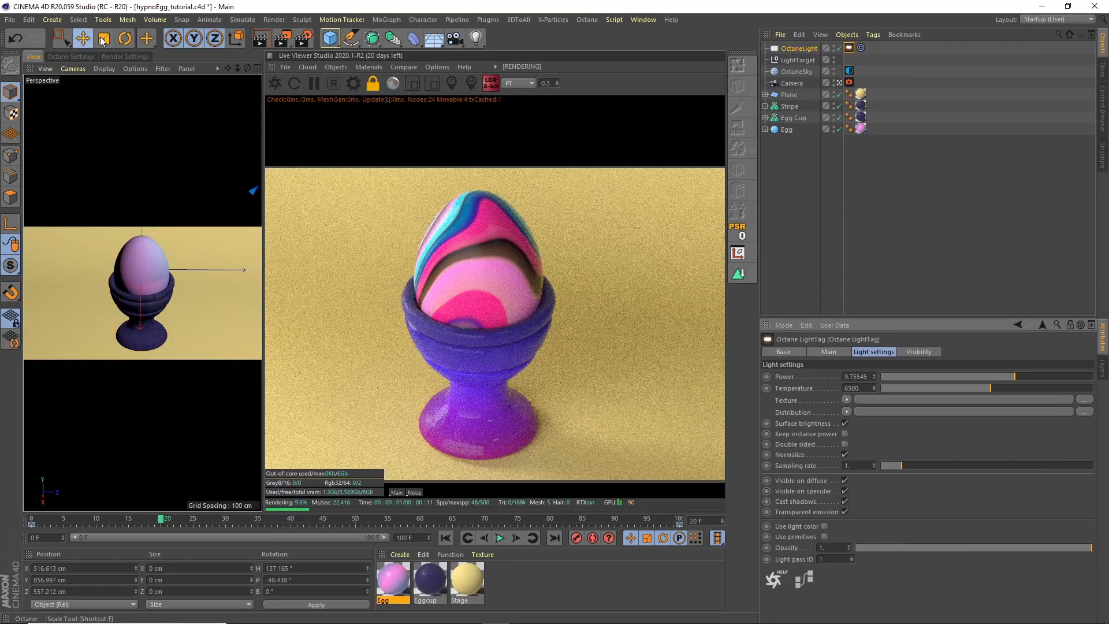
click(258, 68)
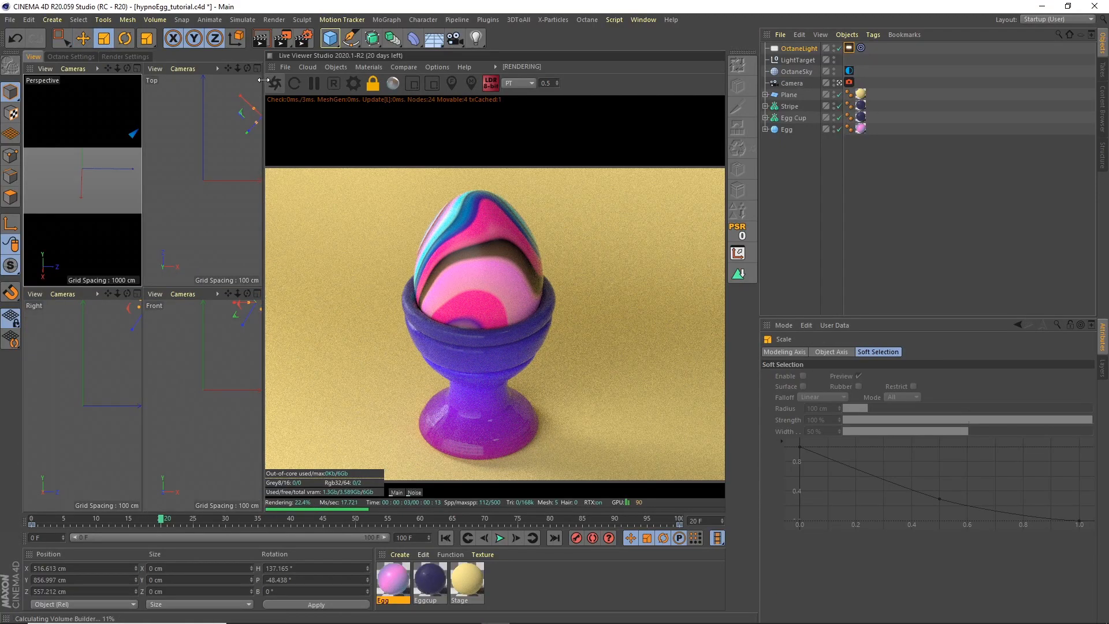
drag(262, 79, 338, 130)
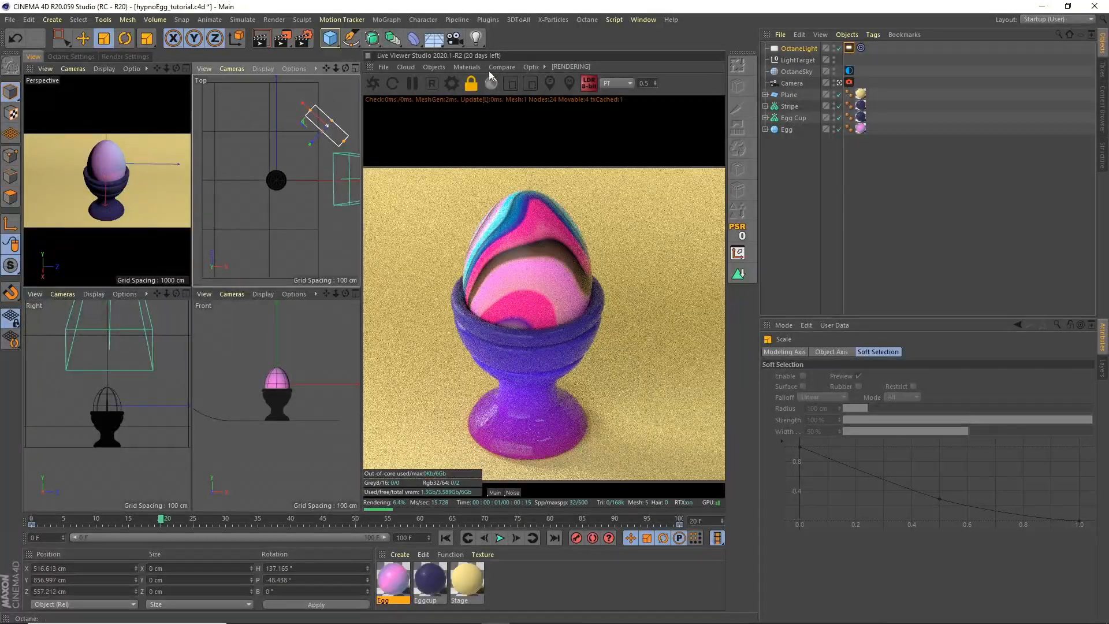
click(853, 49)
drag(998, 374, 1026, 375)
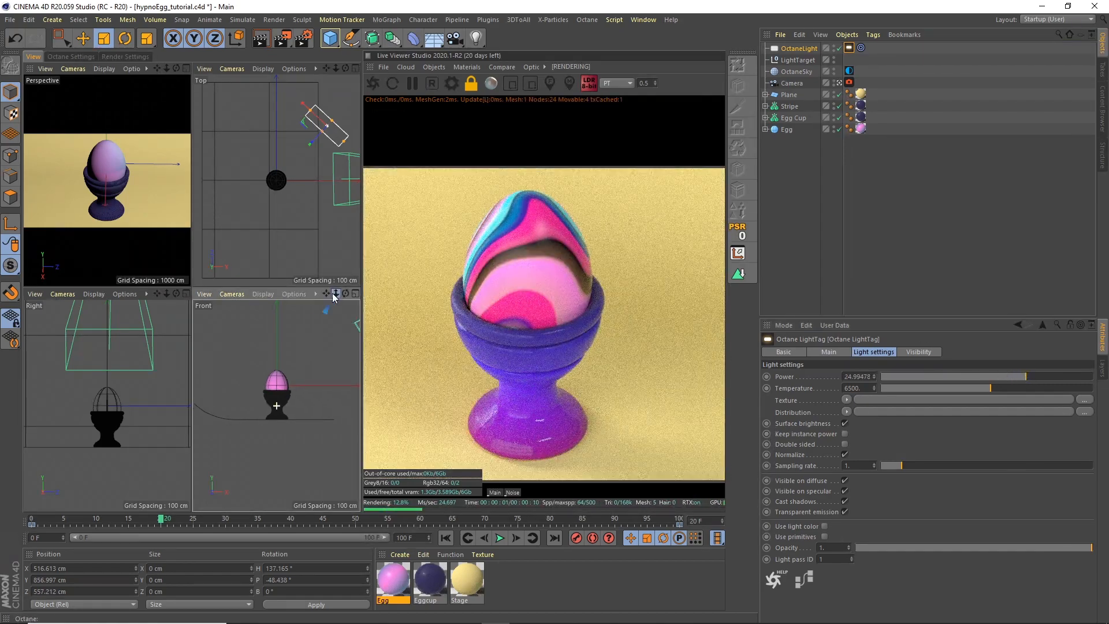
- Duplicate the OctaneLight and move the copy to the other side of the egg, at about X 209.6, Y 857, Z -688.4 cm
drag(335, 293, 307, 312)
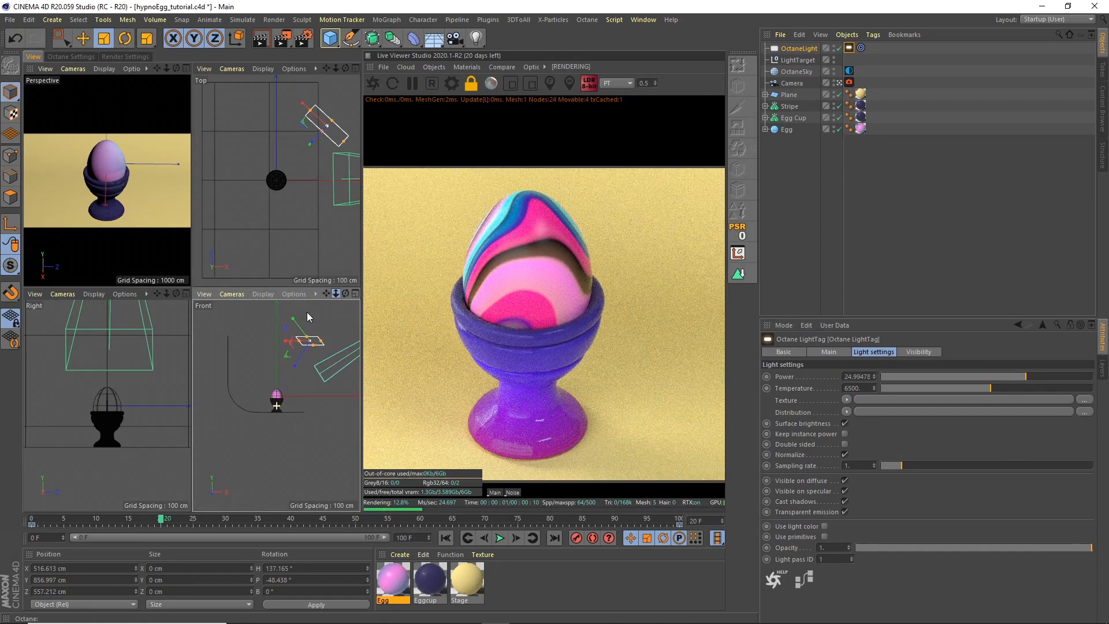
click(802, 50)
key(ctrl+c)
key(ctrl+v)
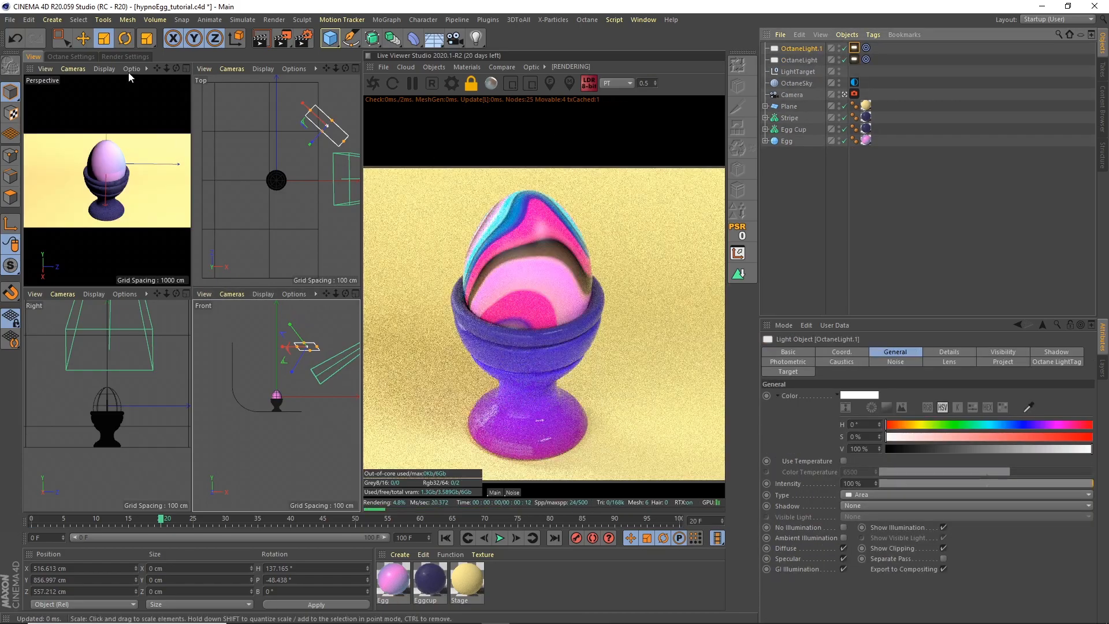
key(e)
drag(286, 139, 254, 250)
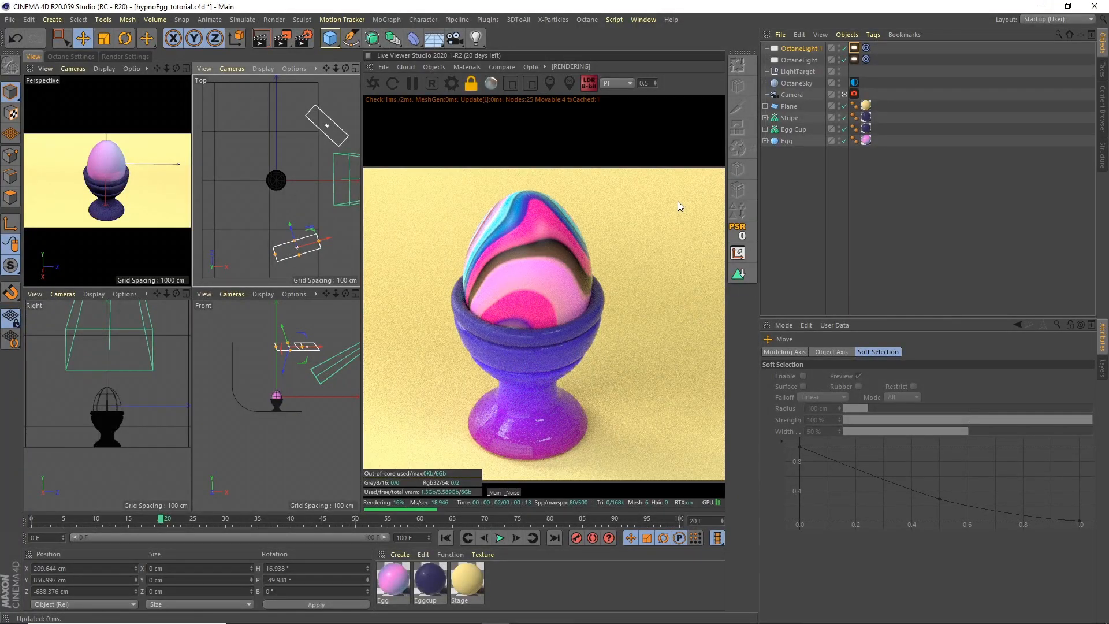
click(855, 48)
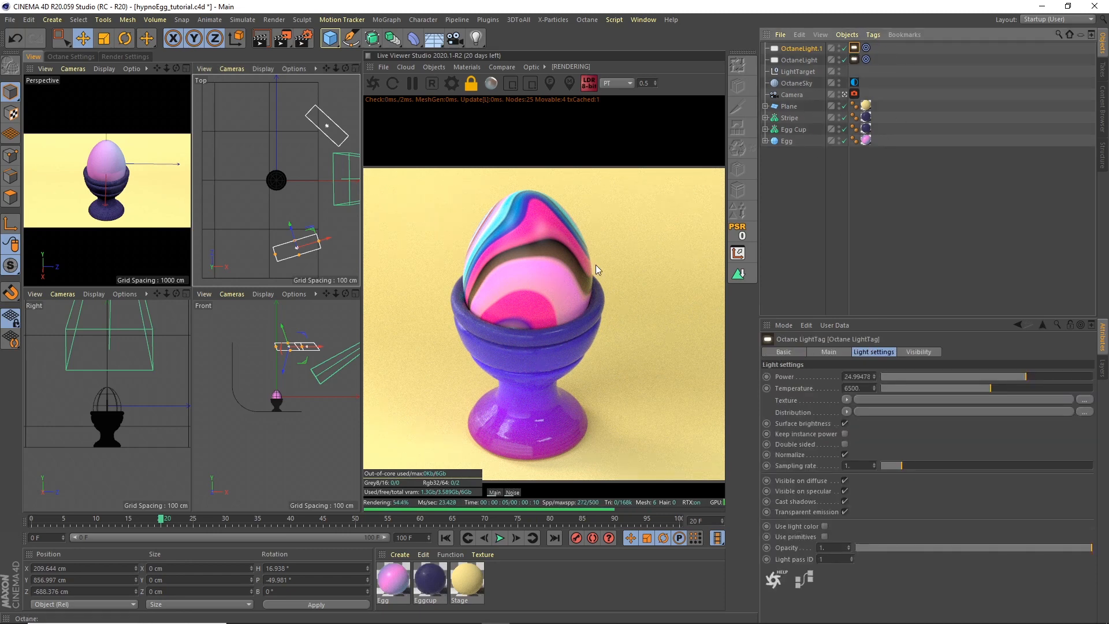
- Turn off Auto focus in the OctaneCameraTag's depth of field settings and set the Aperture to 10 cm
click(855, 94)
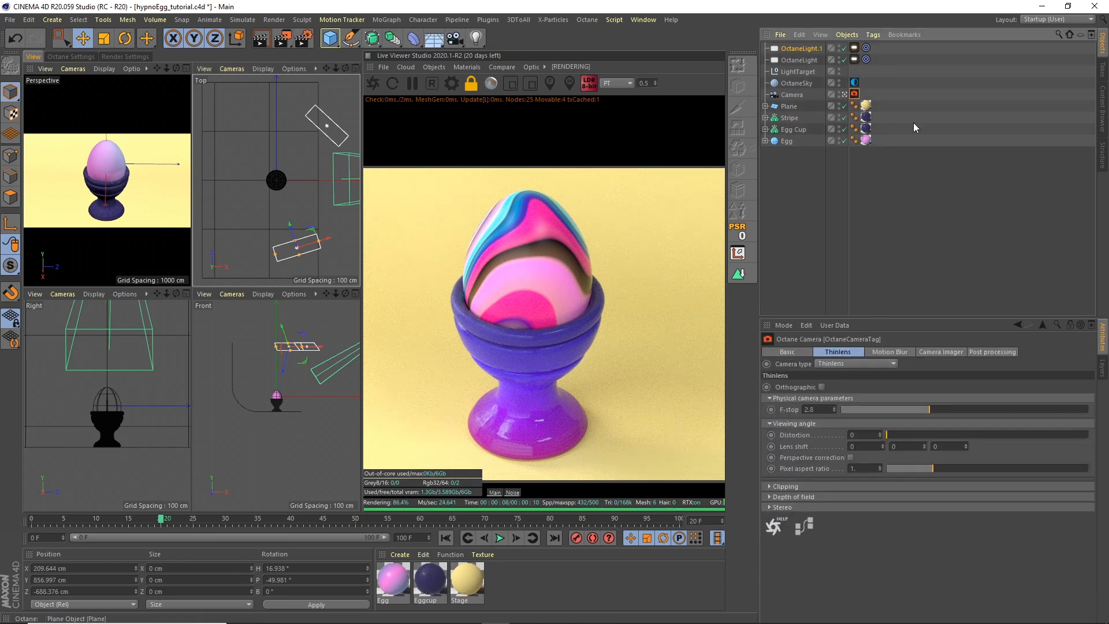
click(796, 498)
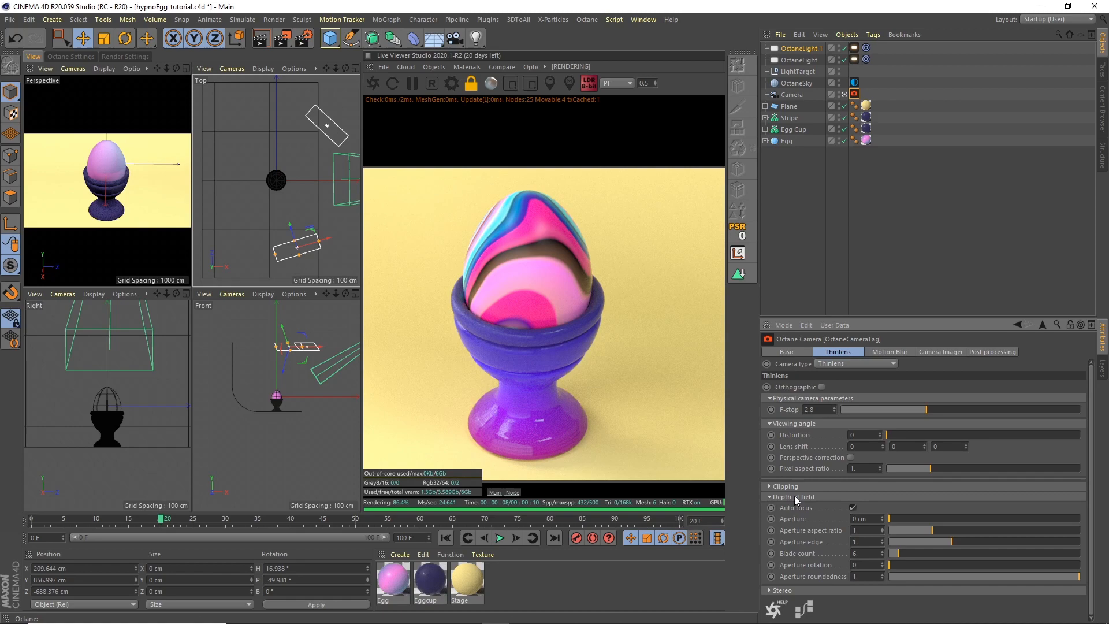
click(854, 508)
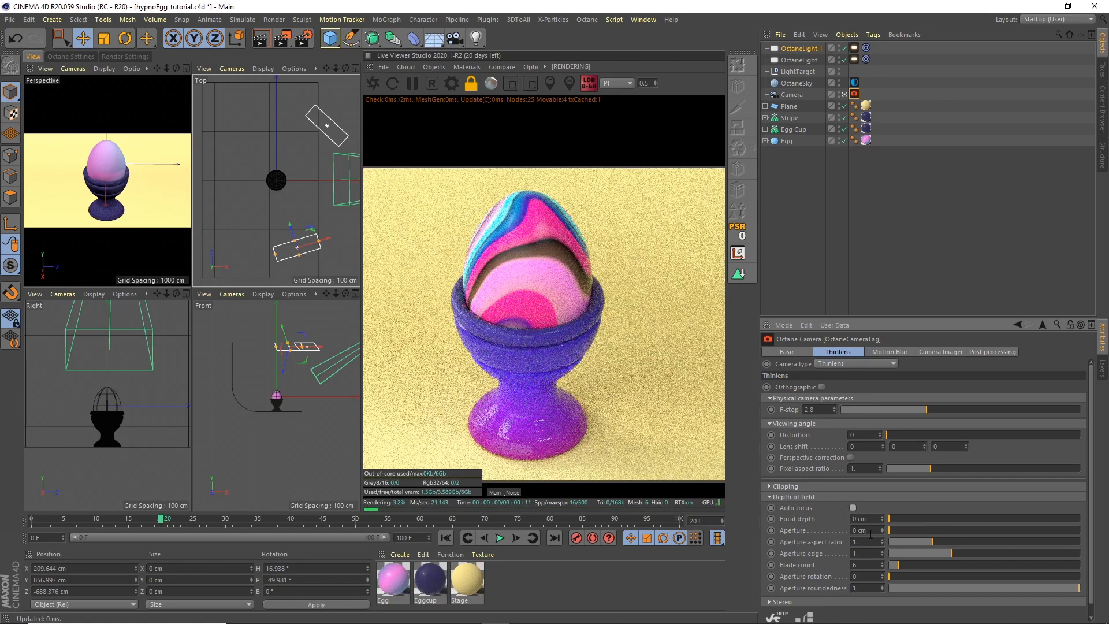
click(869, 531)
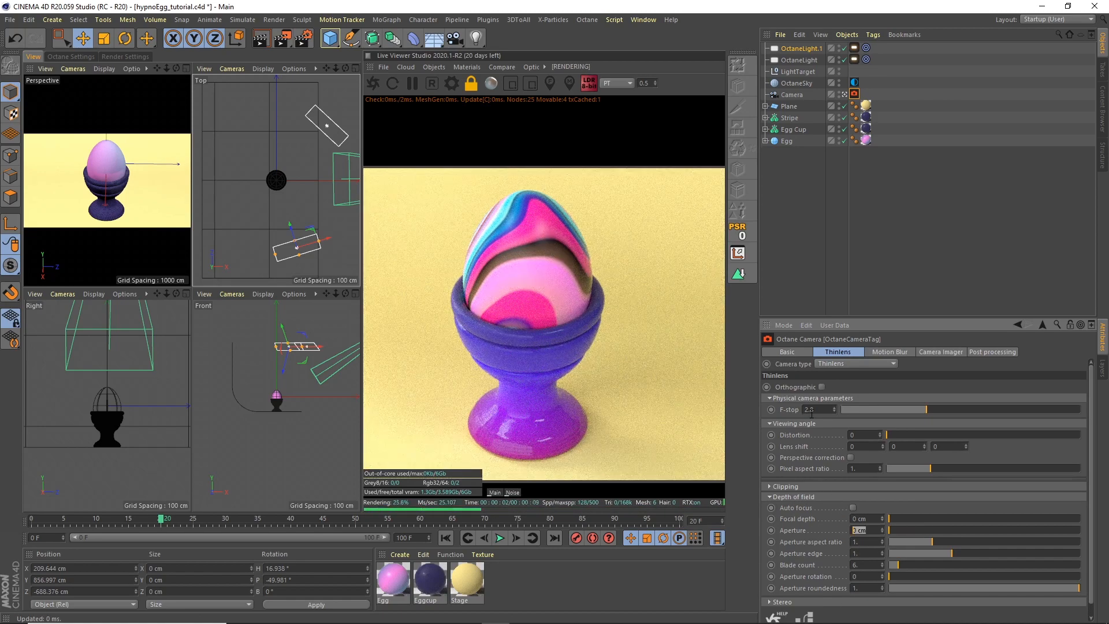
text(10)
key(Return)
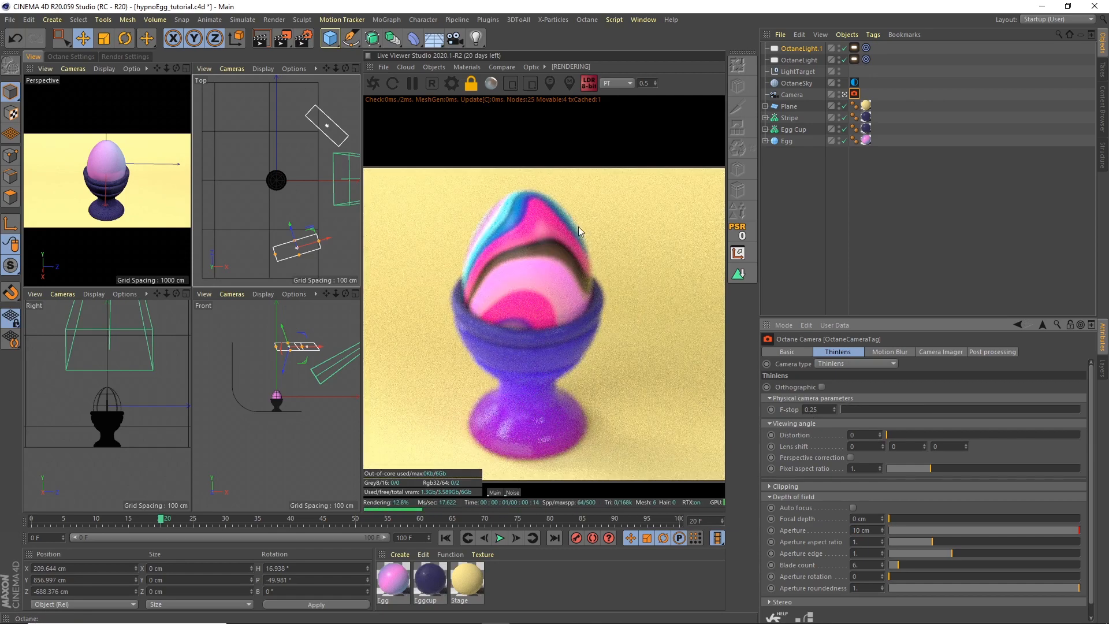
- Pick the Egg geometry in the Live Viewer as the camera's focus point
click(550, 85)
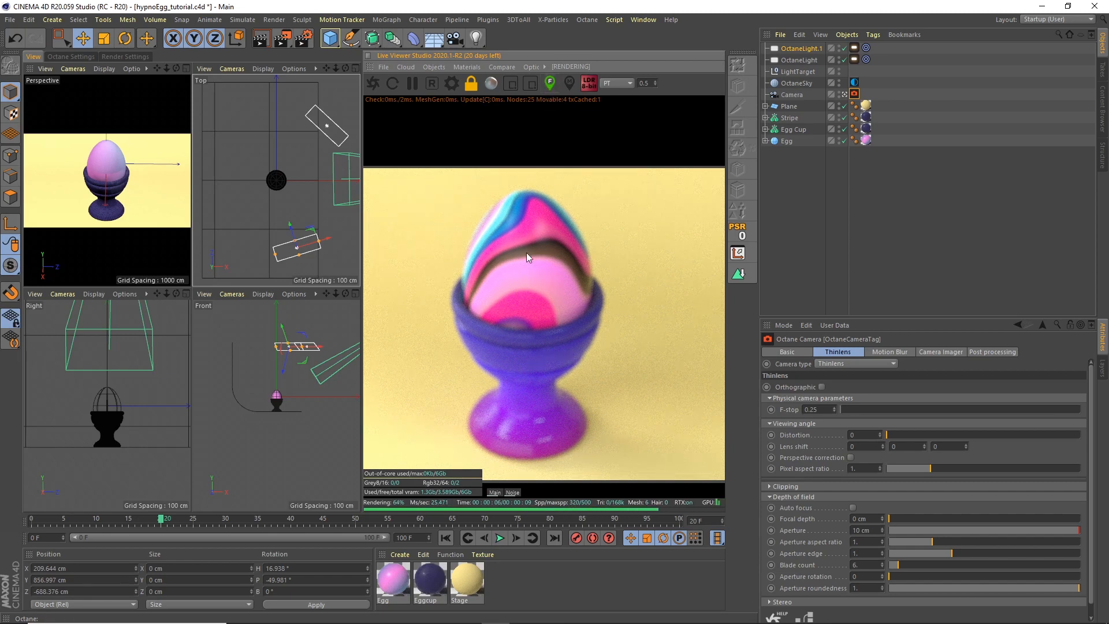
click(528, 231)
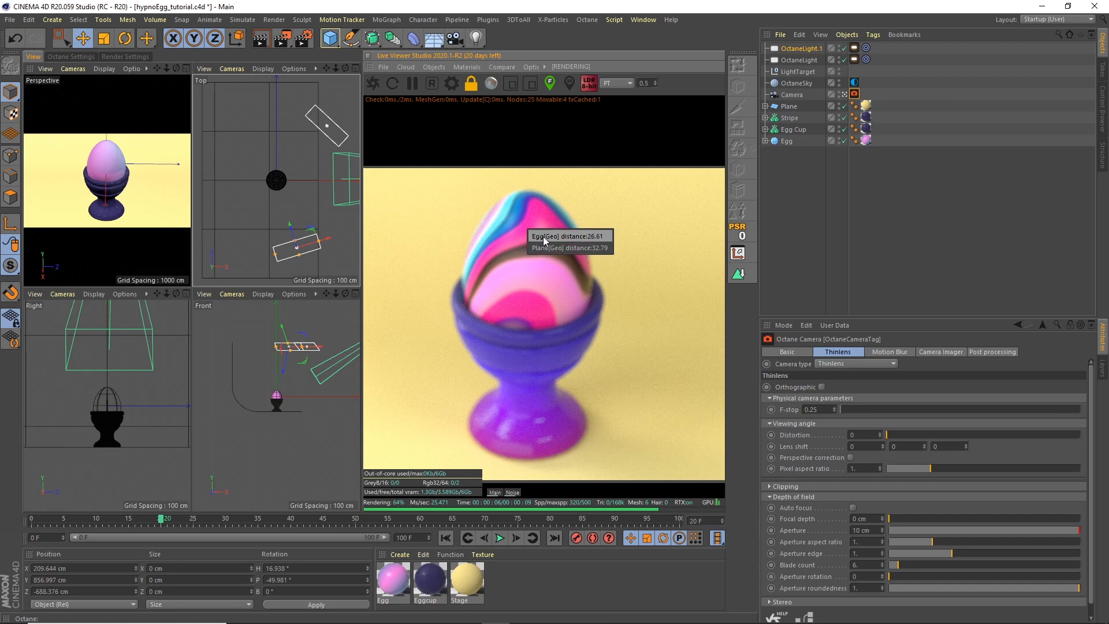
click(543, 247)
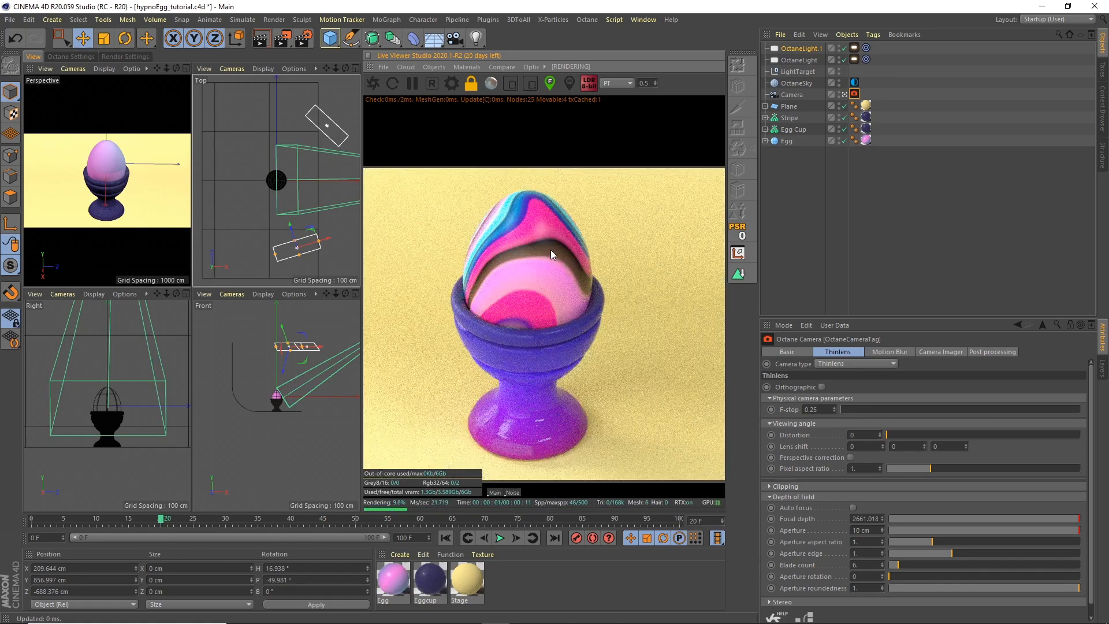
- Try a camera Aperture of 30 cm, set it to 15 cm, and start playing the animation
click(877, 529)
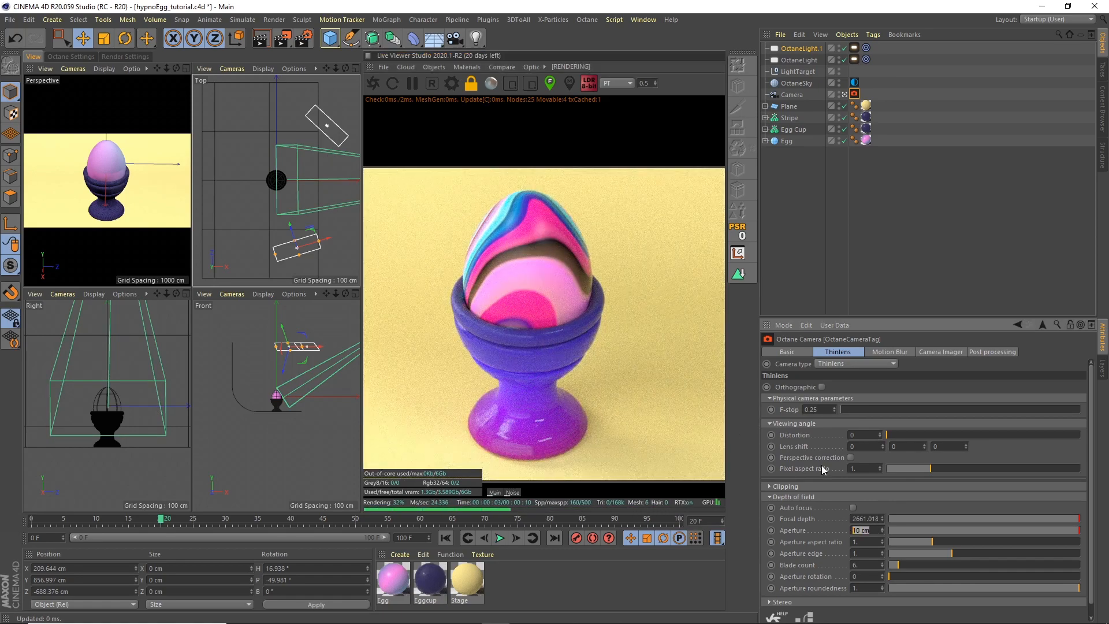
key(Return)
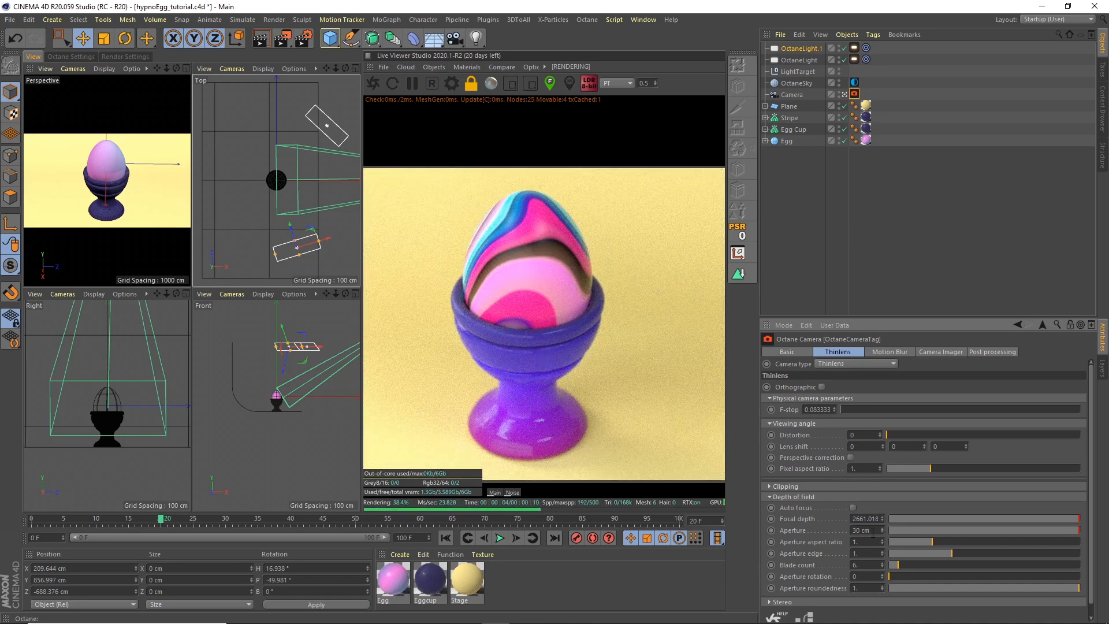
text(5)
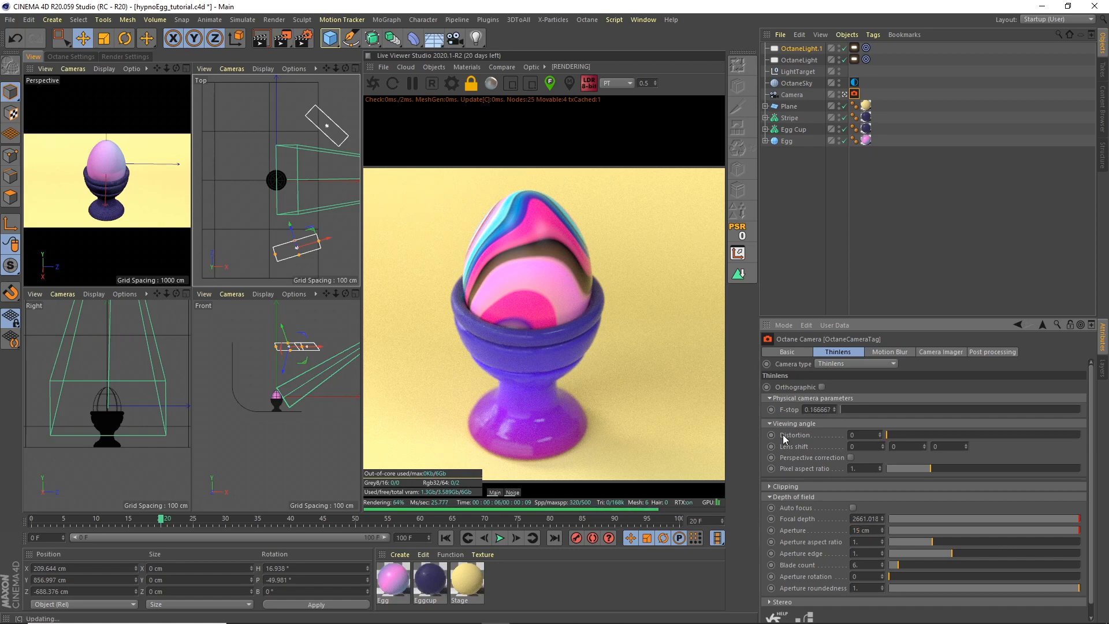
key(Return)
click(502, 538)
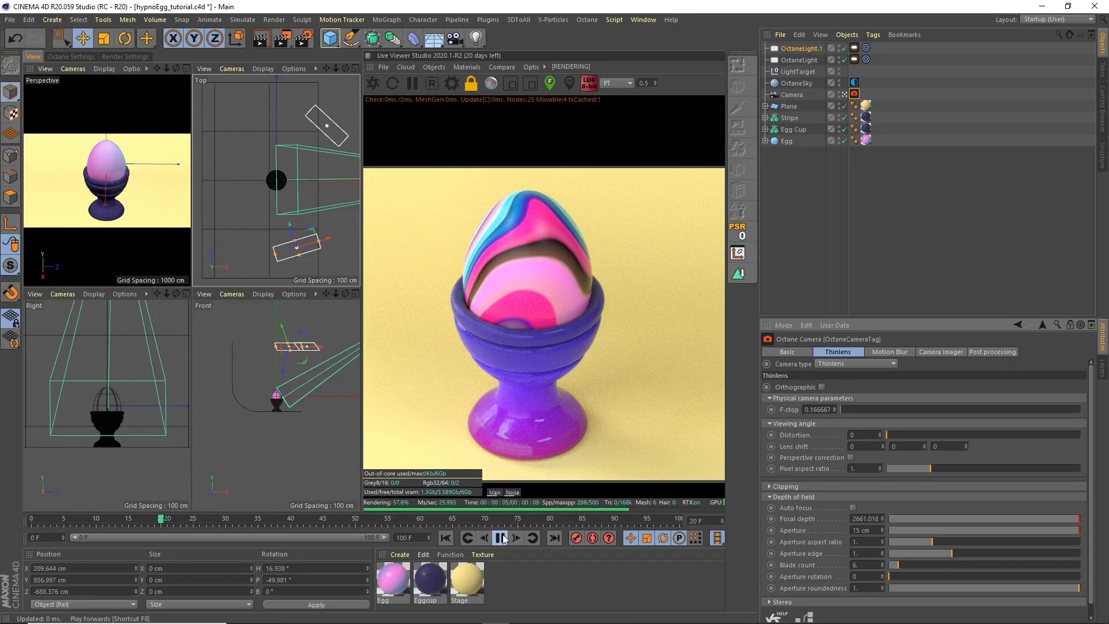